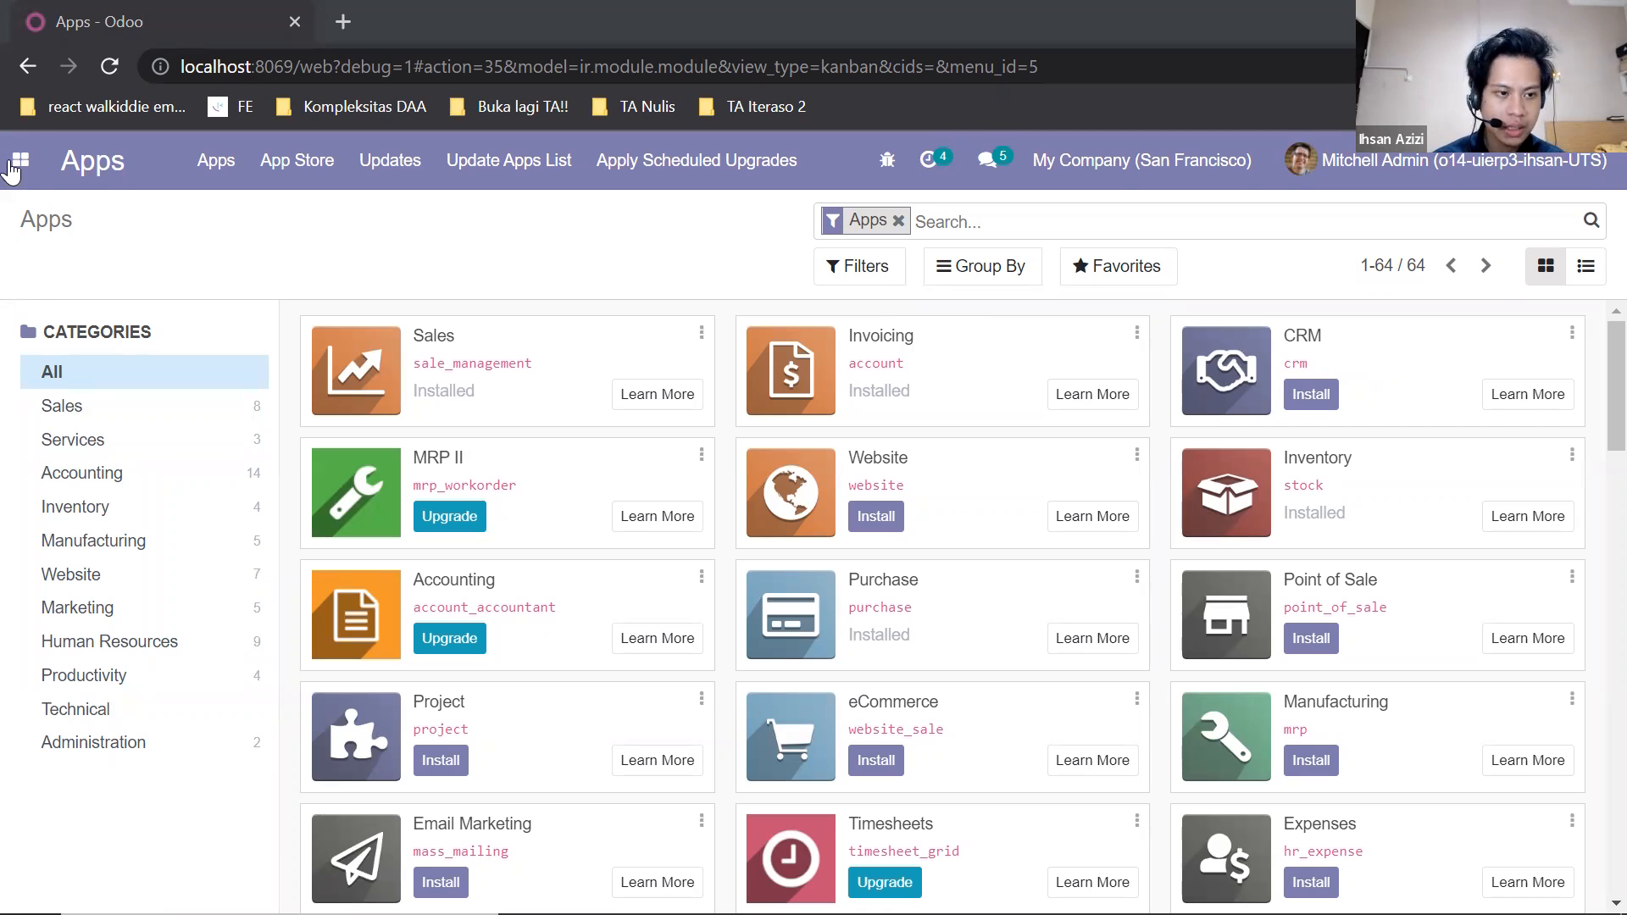
Open the list of internal users in Settings and review the access rights of the fourth user.
{"action": "left_click", "coordinate": [92, 488]}
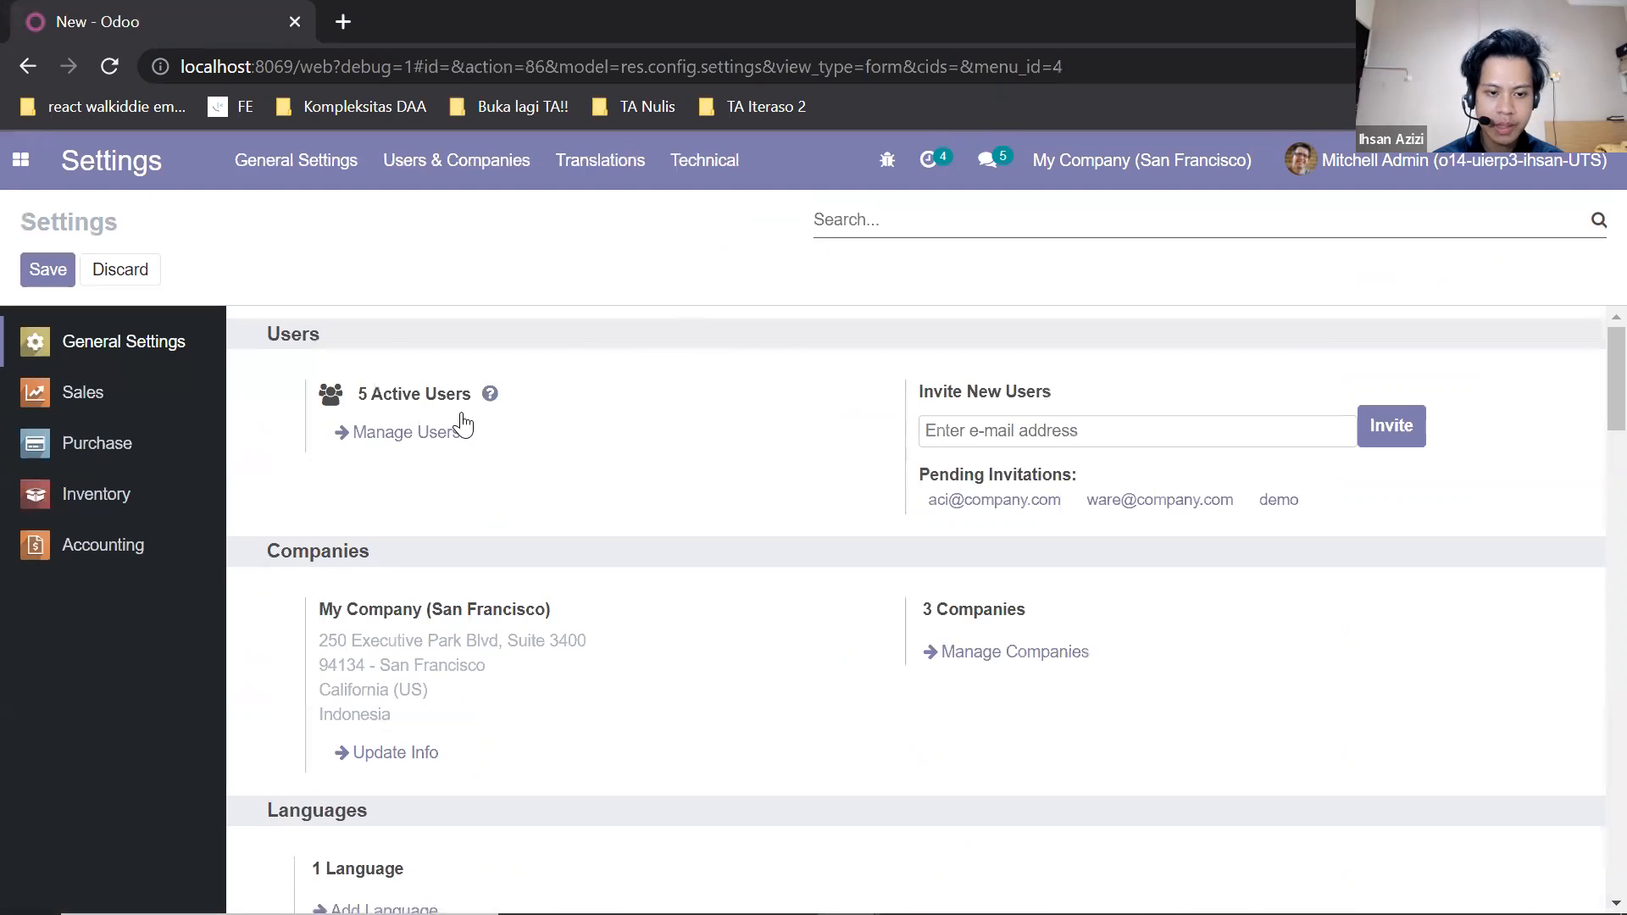
{"action": "left_click", "coordinate": [402, 436]}
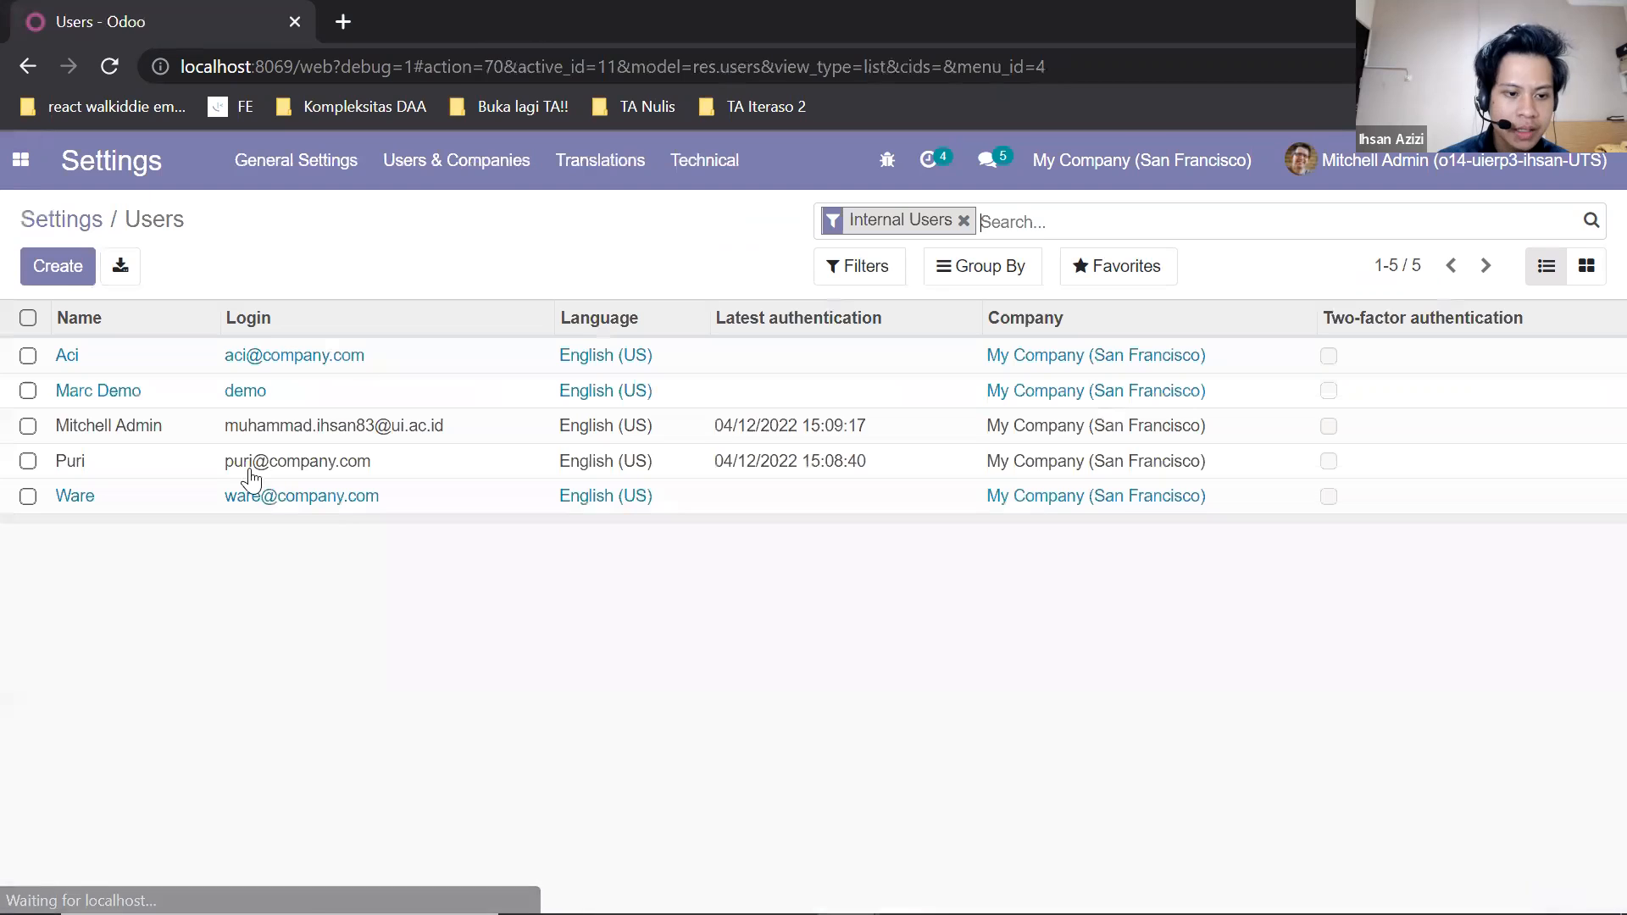
{"action": "left_click", "coordinate": [161, 469]}
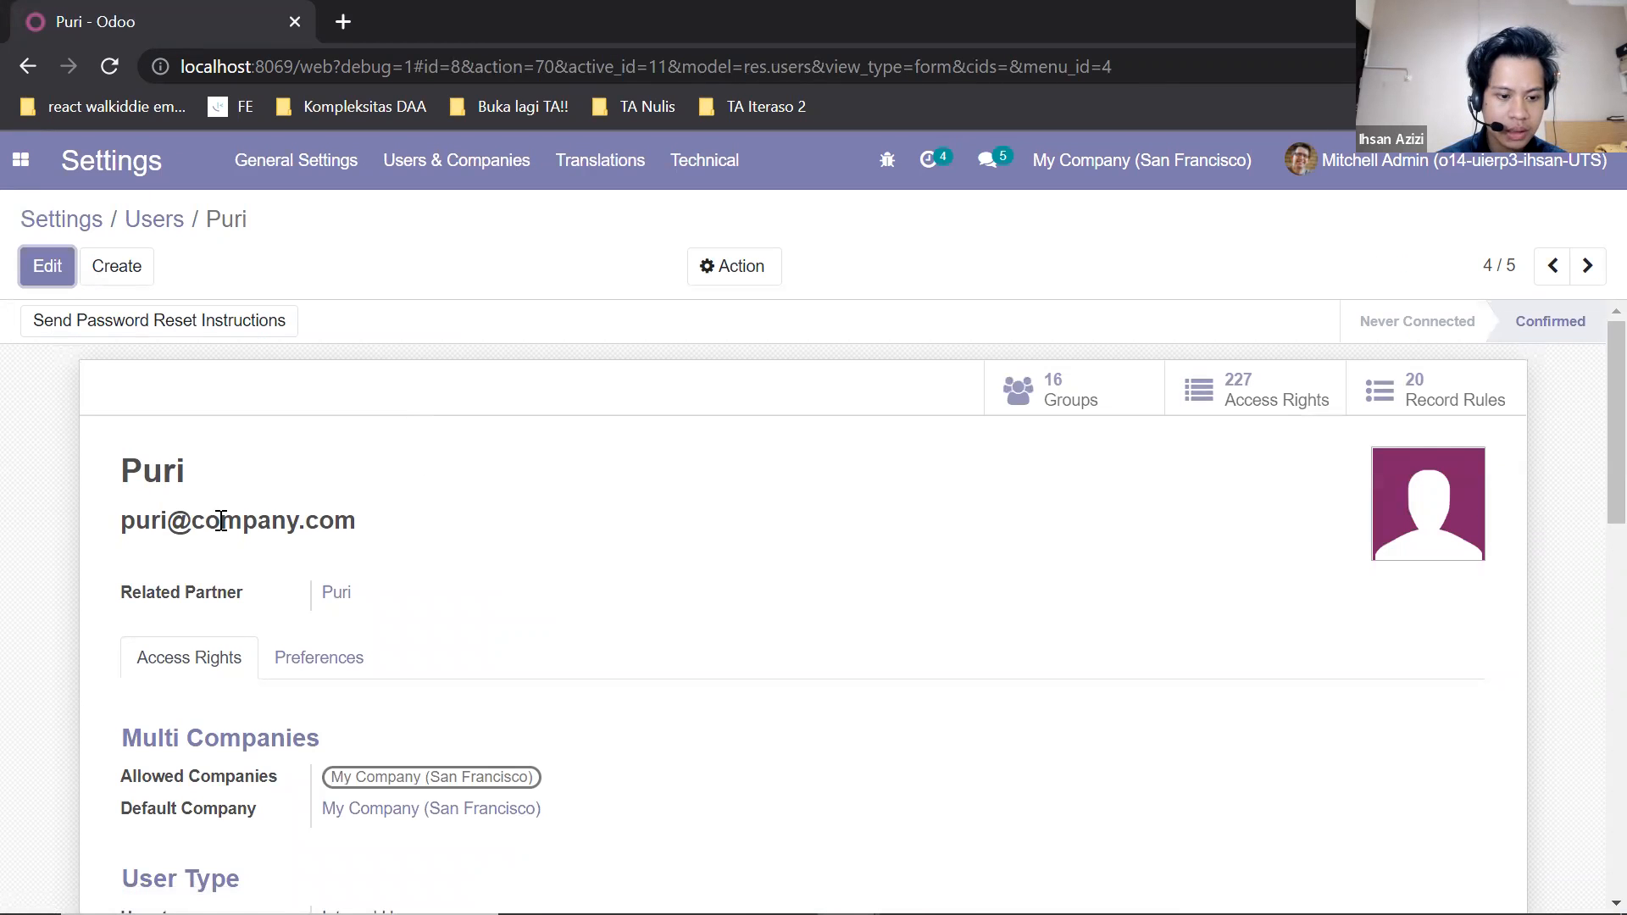
{"action": "scroll", "coordinate": [292, 546], "scroll_direction": "down", "scroll_amount": 6}
{"action": "scroll", "coordinate": [309, 539], "scroll_direction": "down", "scroll_amount": 2}
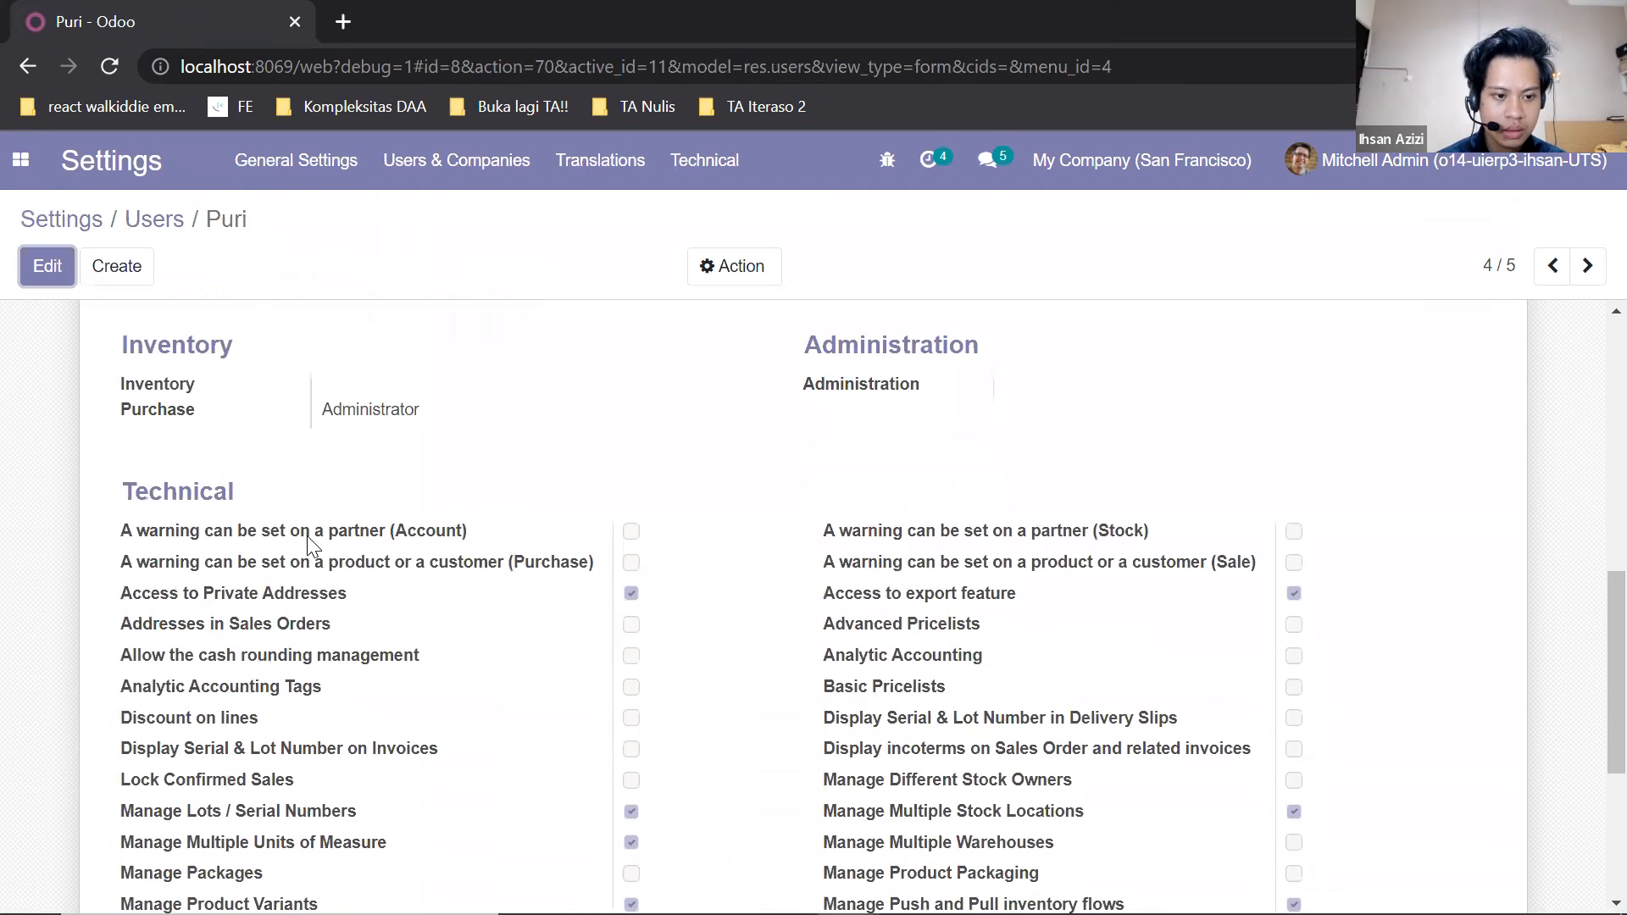
{"action": "scroll", "coordinate": [309, 539], "scroll_direction": "up", "scroll_amount": 5}
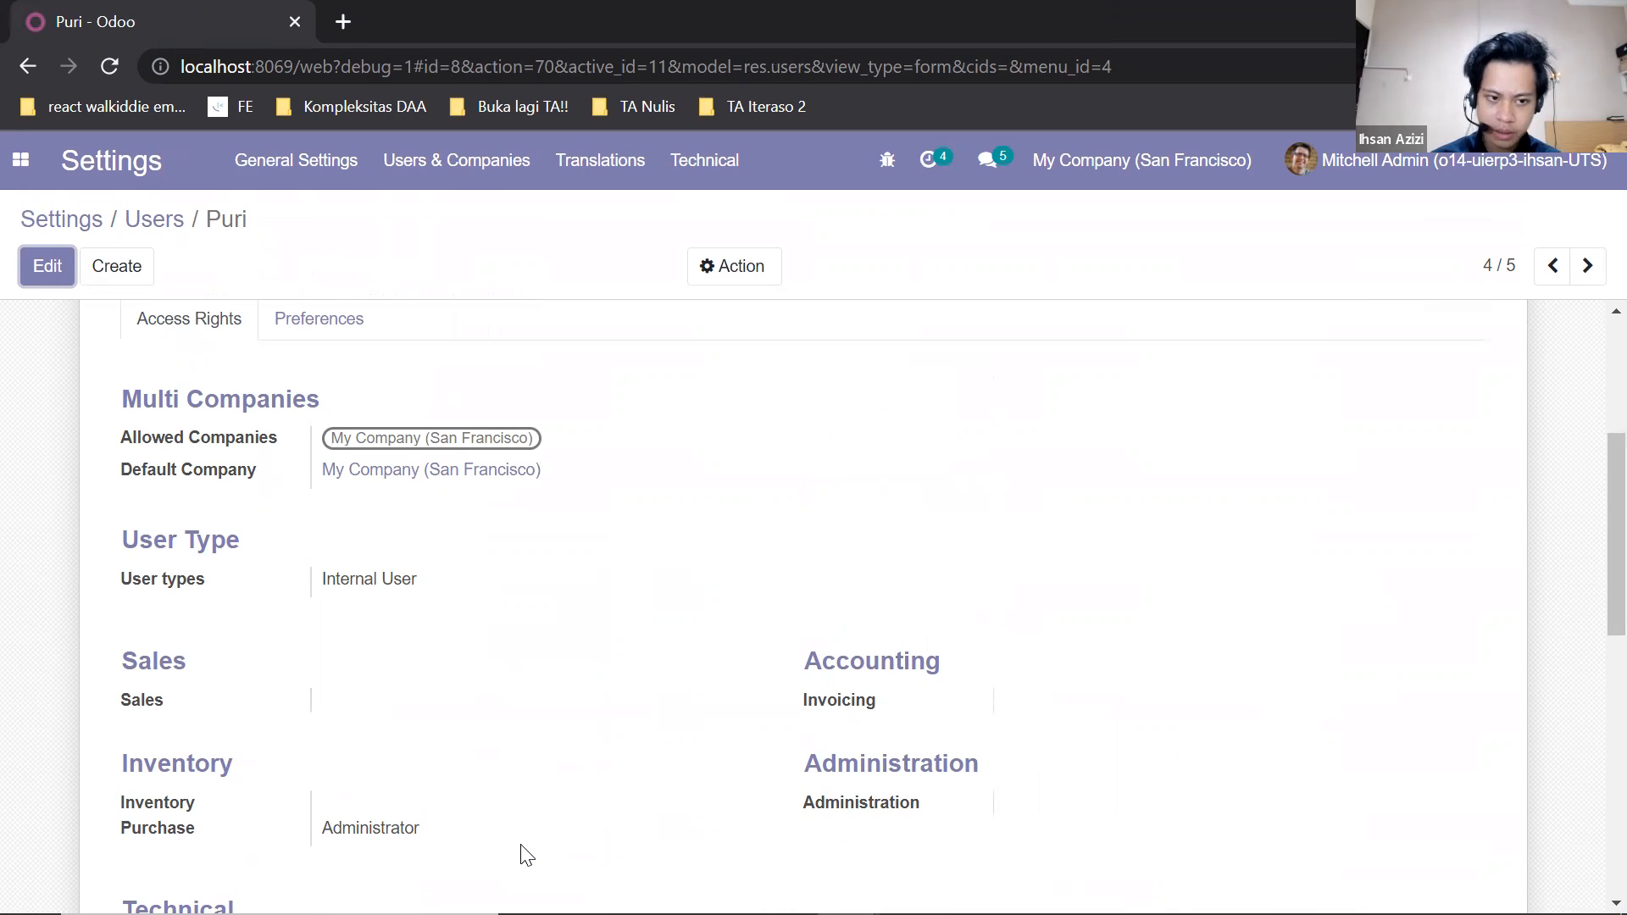
{"action": "scroll", "coordinate": [508, 839], "scroll_direction": "up", "scroll_amount": 5}
{"action": "left_click", "coordinate": [168, 222]}
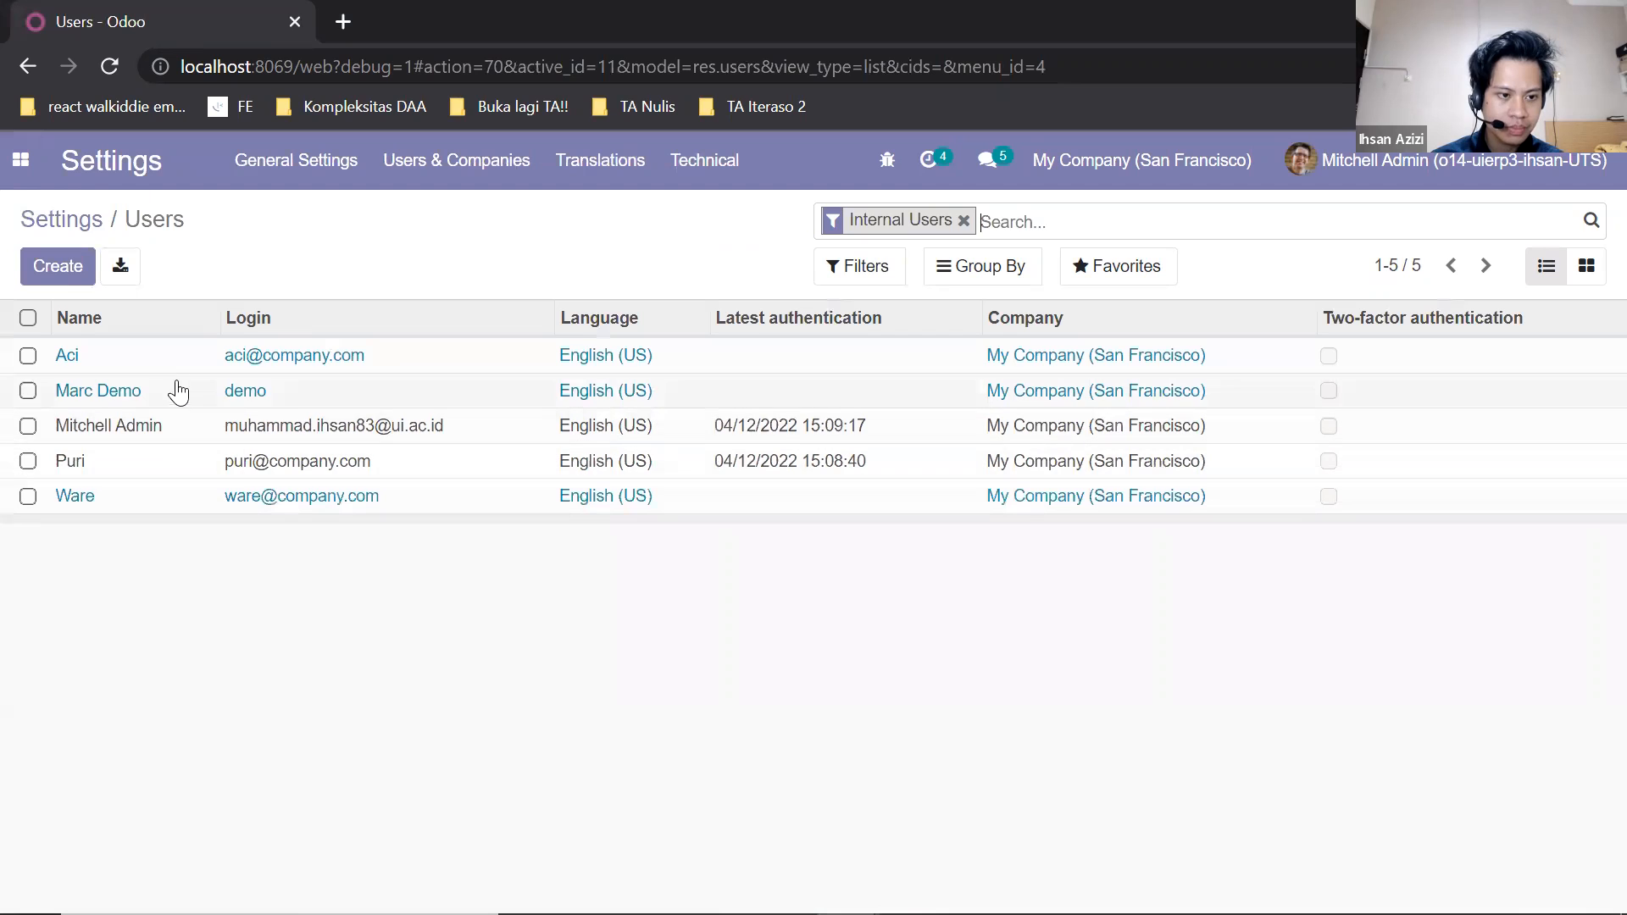
Review the access rights of the last internal user in the list and return to the user list.
{"action": "left_click", "coordinate": [172, 498]}
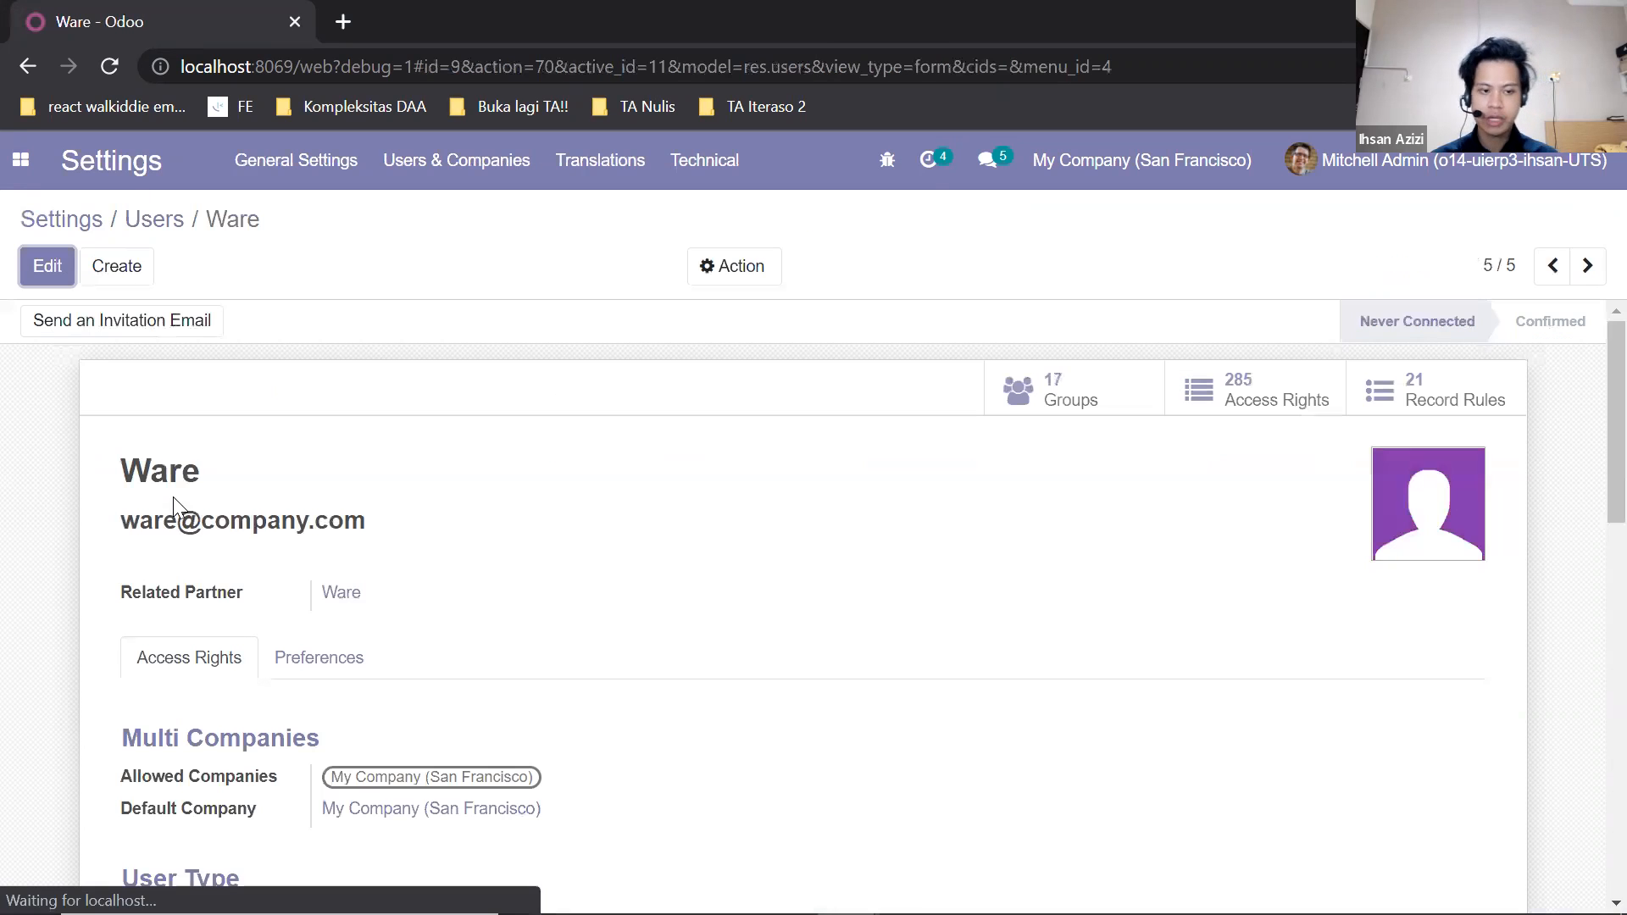
{"action": "scroll", "coordinate": [347, 572], "scroll_direction": "down", "scroll_amount": 4}
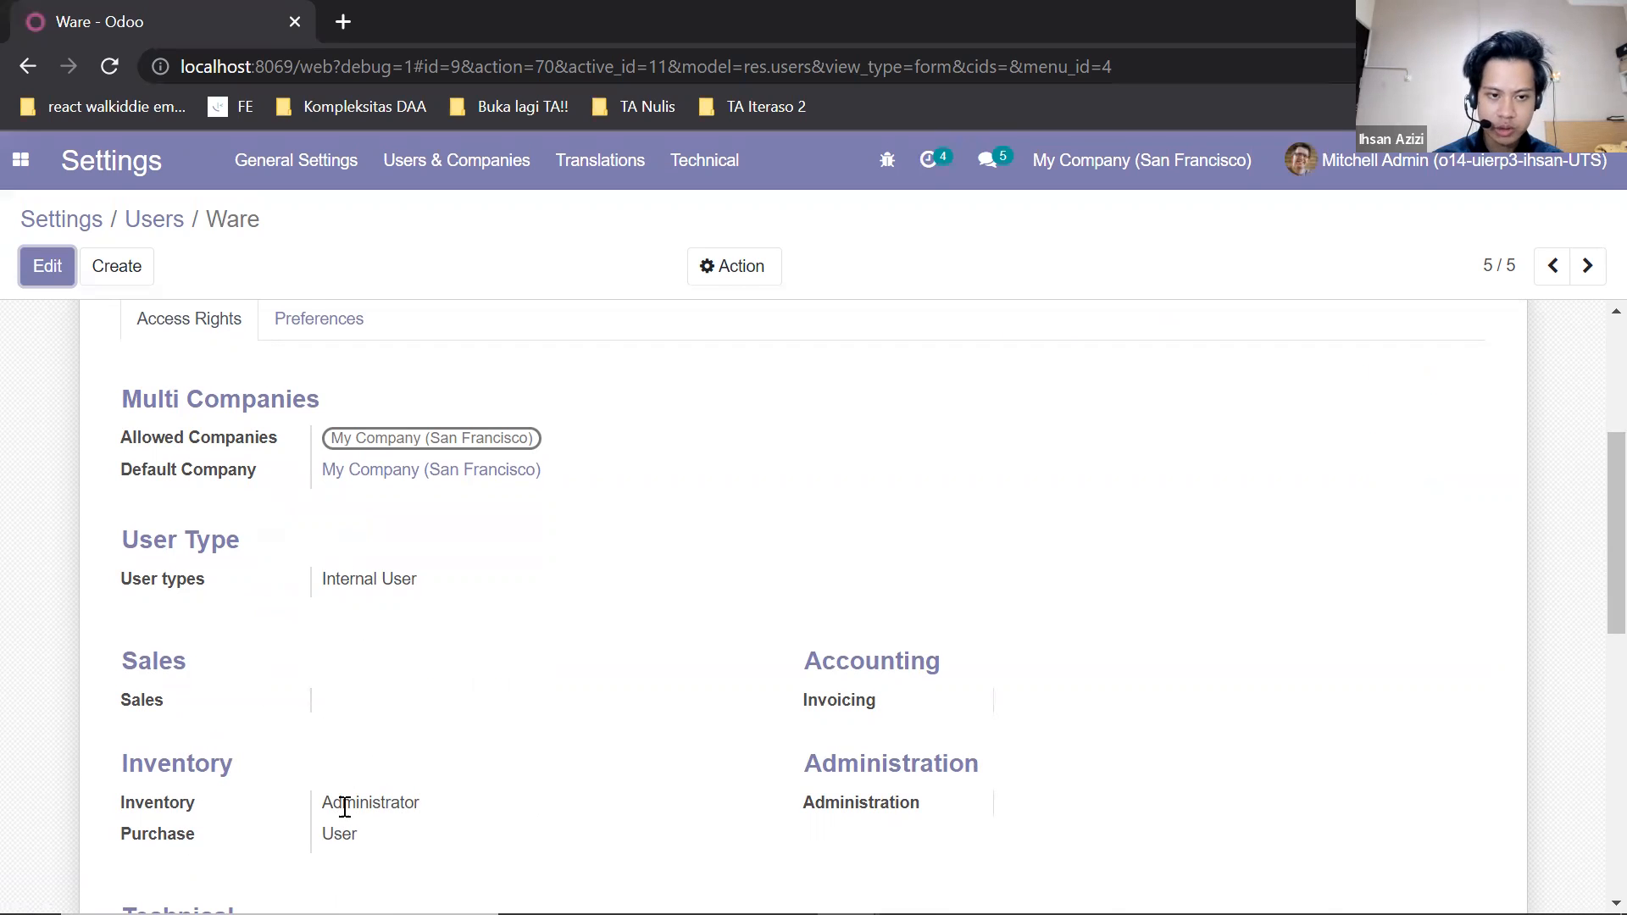
{"action": "scroll", "coordinate": [212, 509], "scroll_direction": "up", "scroll_amount": 4}
{"action": "left_click", "coordinate": [141, 222]}
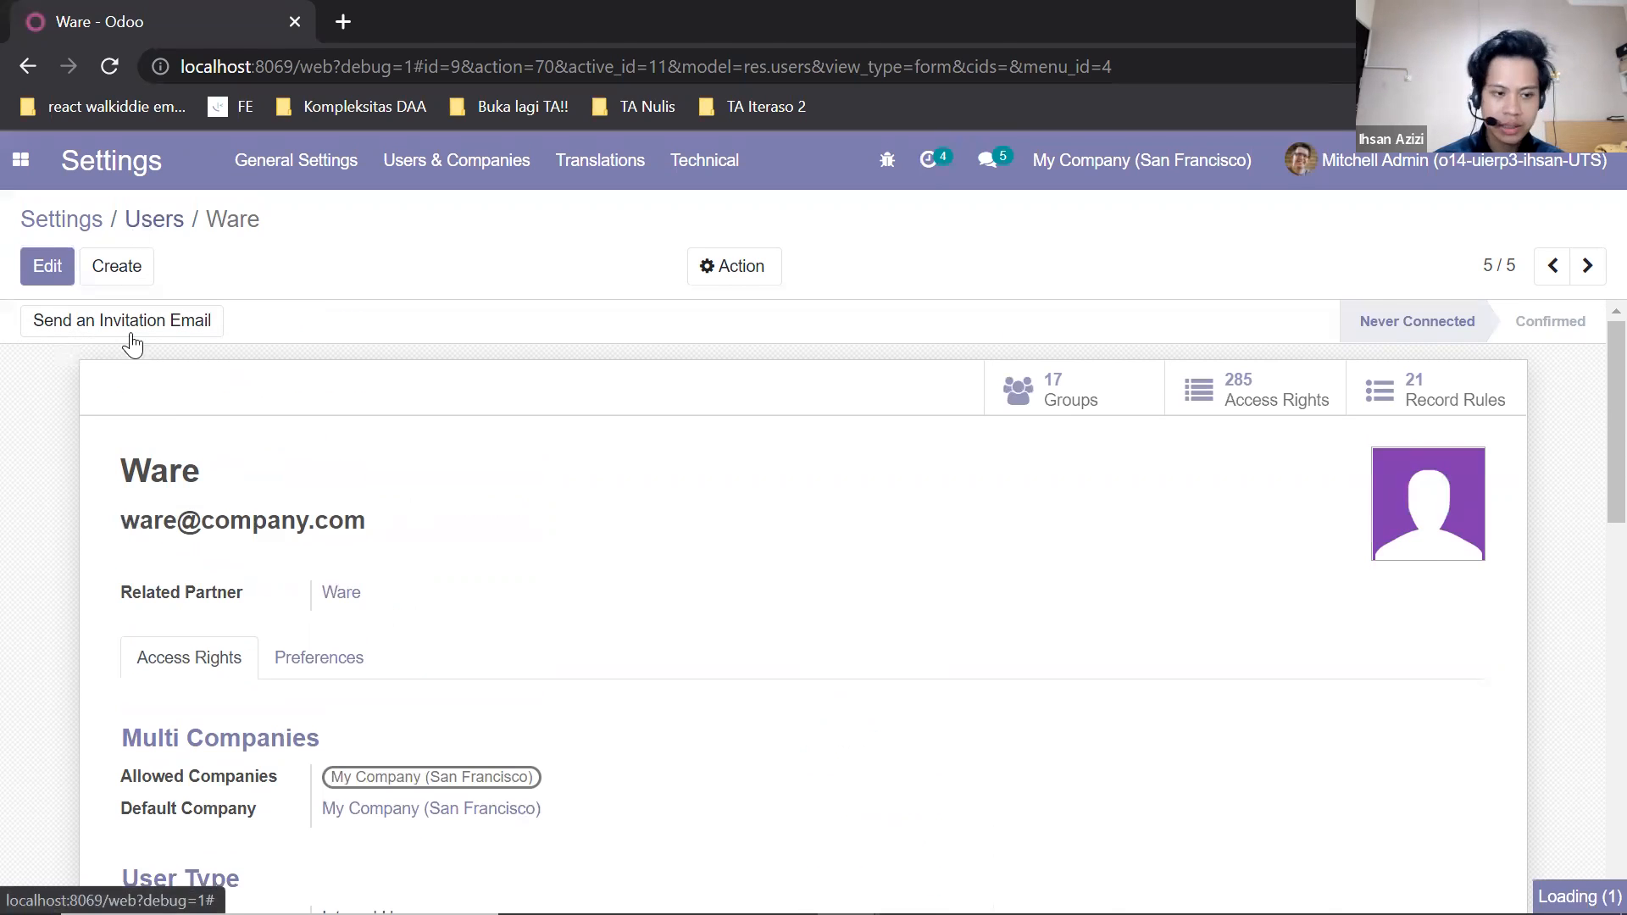
Review the access rights of the first internal user in the list and return to the user list.
{"action": "left_click", "coordinate": [123, 357]}
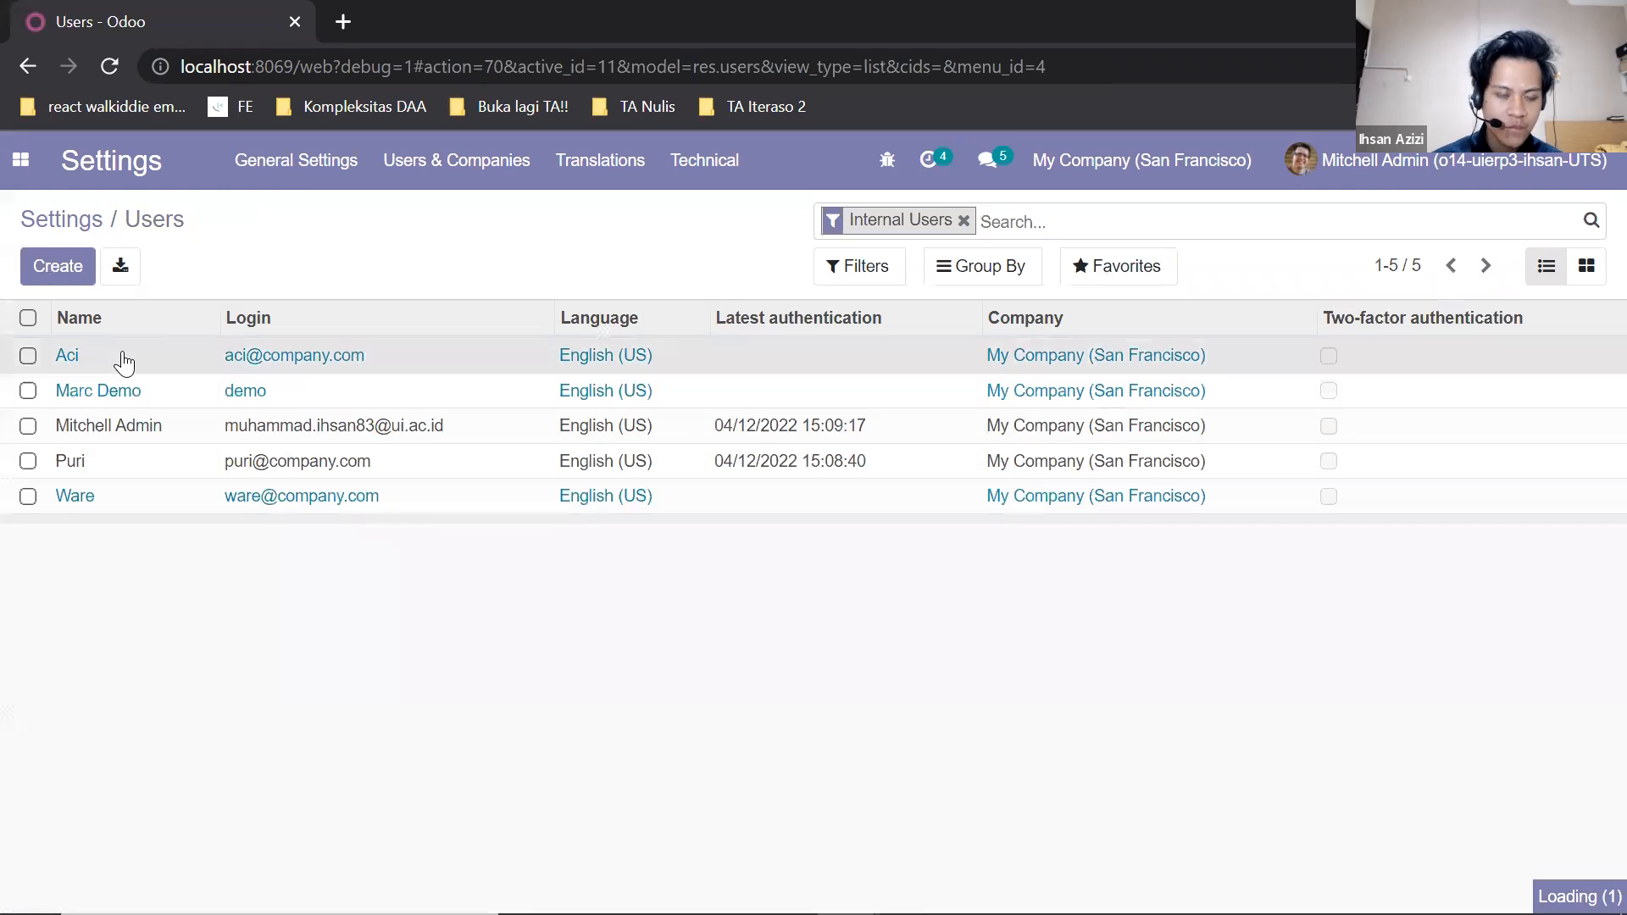
{"action": "scroll", "coordinate": [423, 458], "scroll_direction": "down", "scroll_amount": 3}
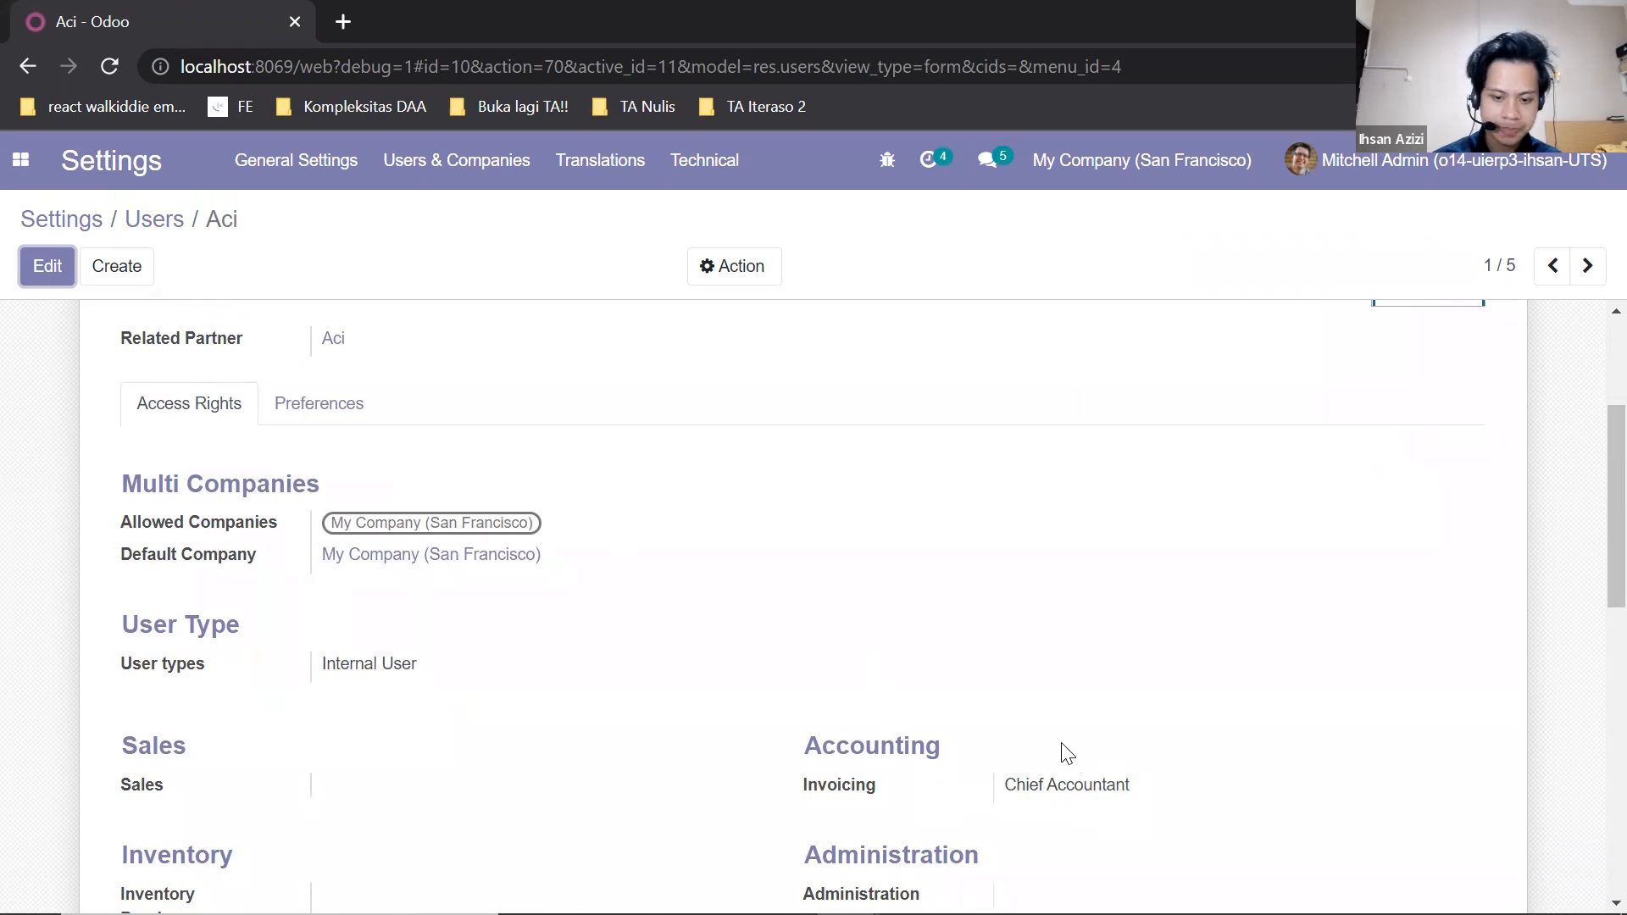
{"action": "scroll", "coordinate": [1051, 738], "scroll_direction": "up", "scroll_amount": 3}
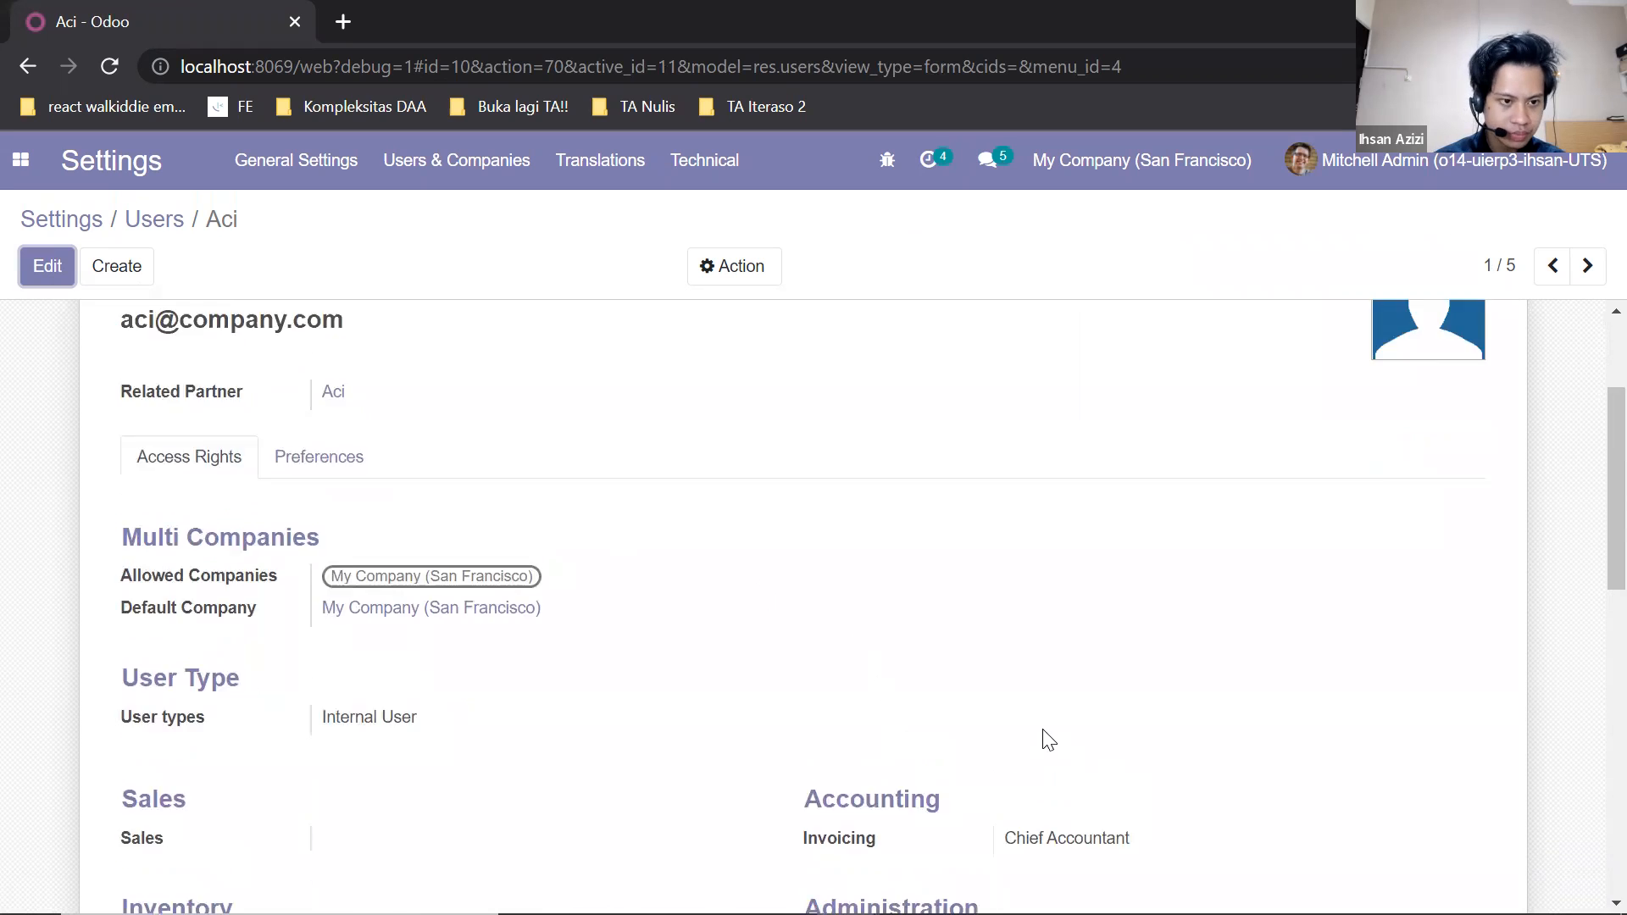
{"action": "left_click", "coordinate": [151, 222]}
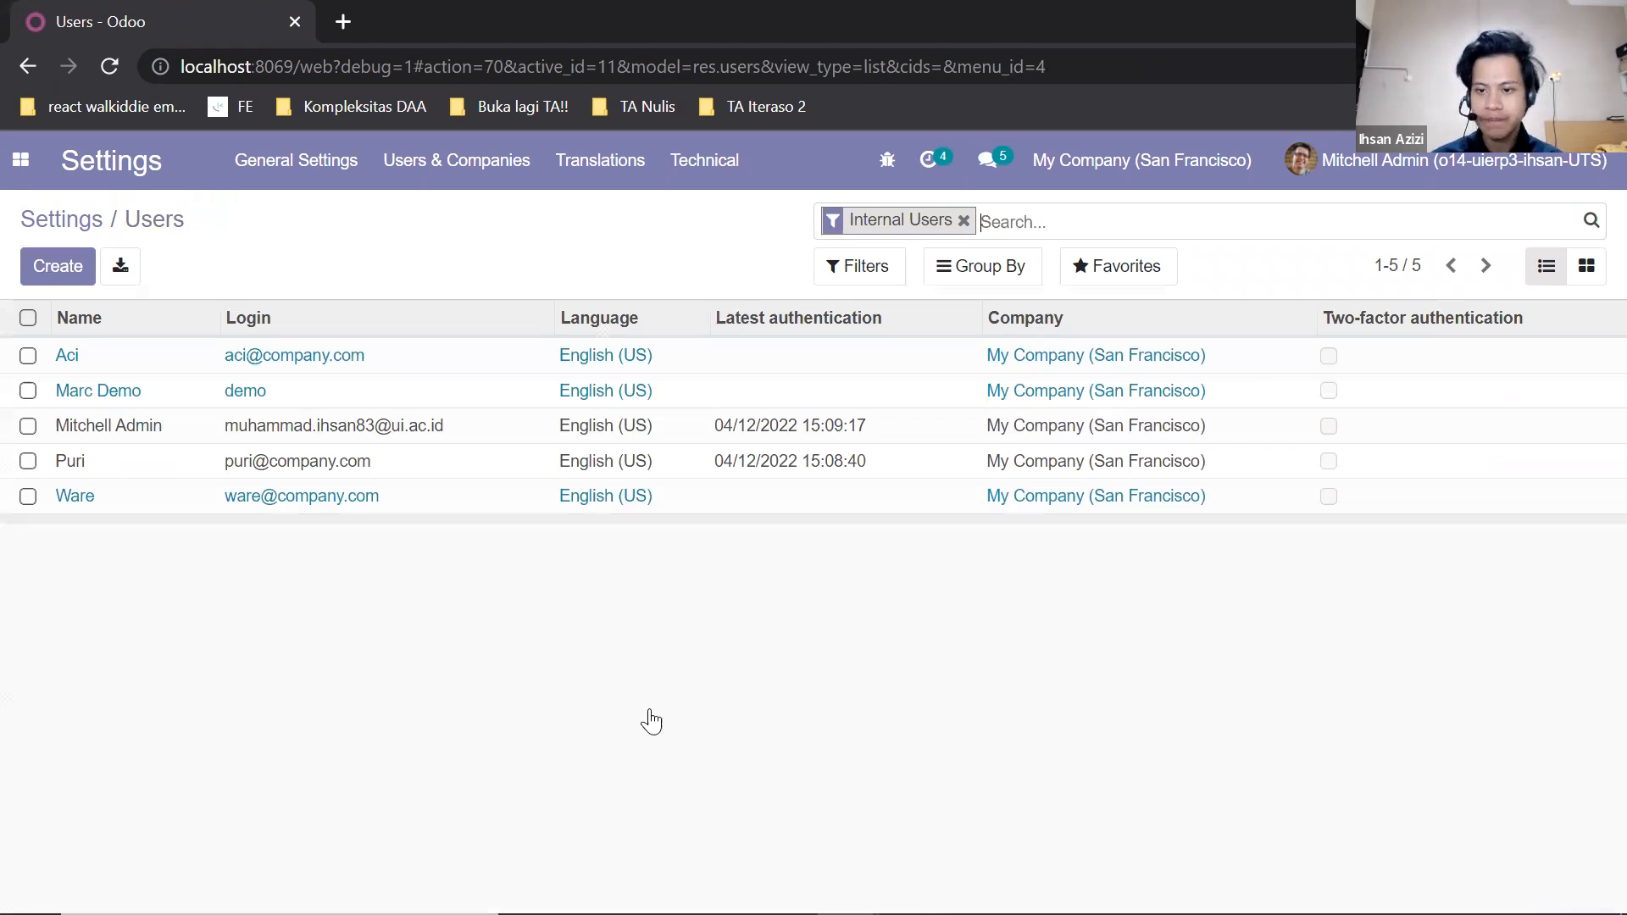
Log out of the administrator account and log in with the purchasing user's e-mail address.
{"action": "left_click", "coordinate": [1398, 160]}
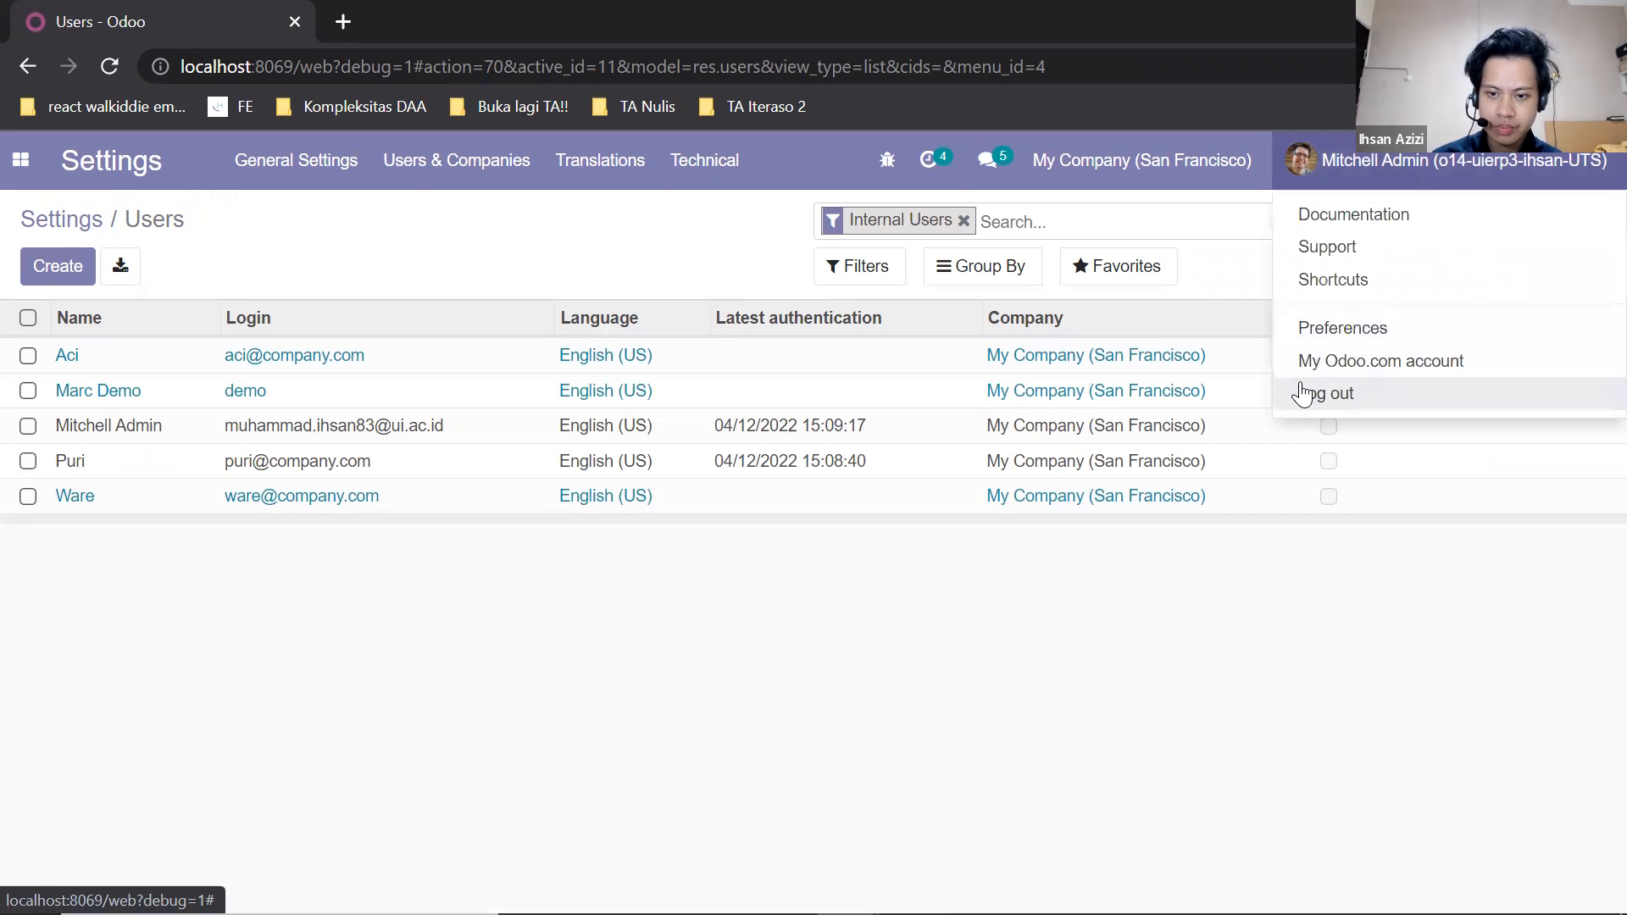
{"action": "left_click", "coordinate": [1303, 393]}
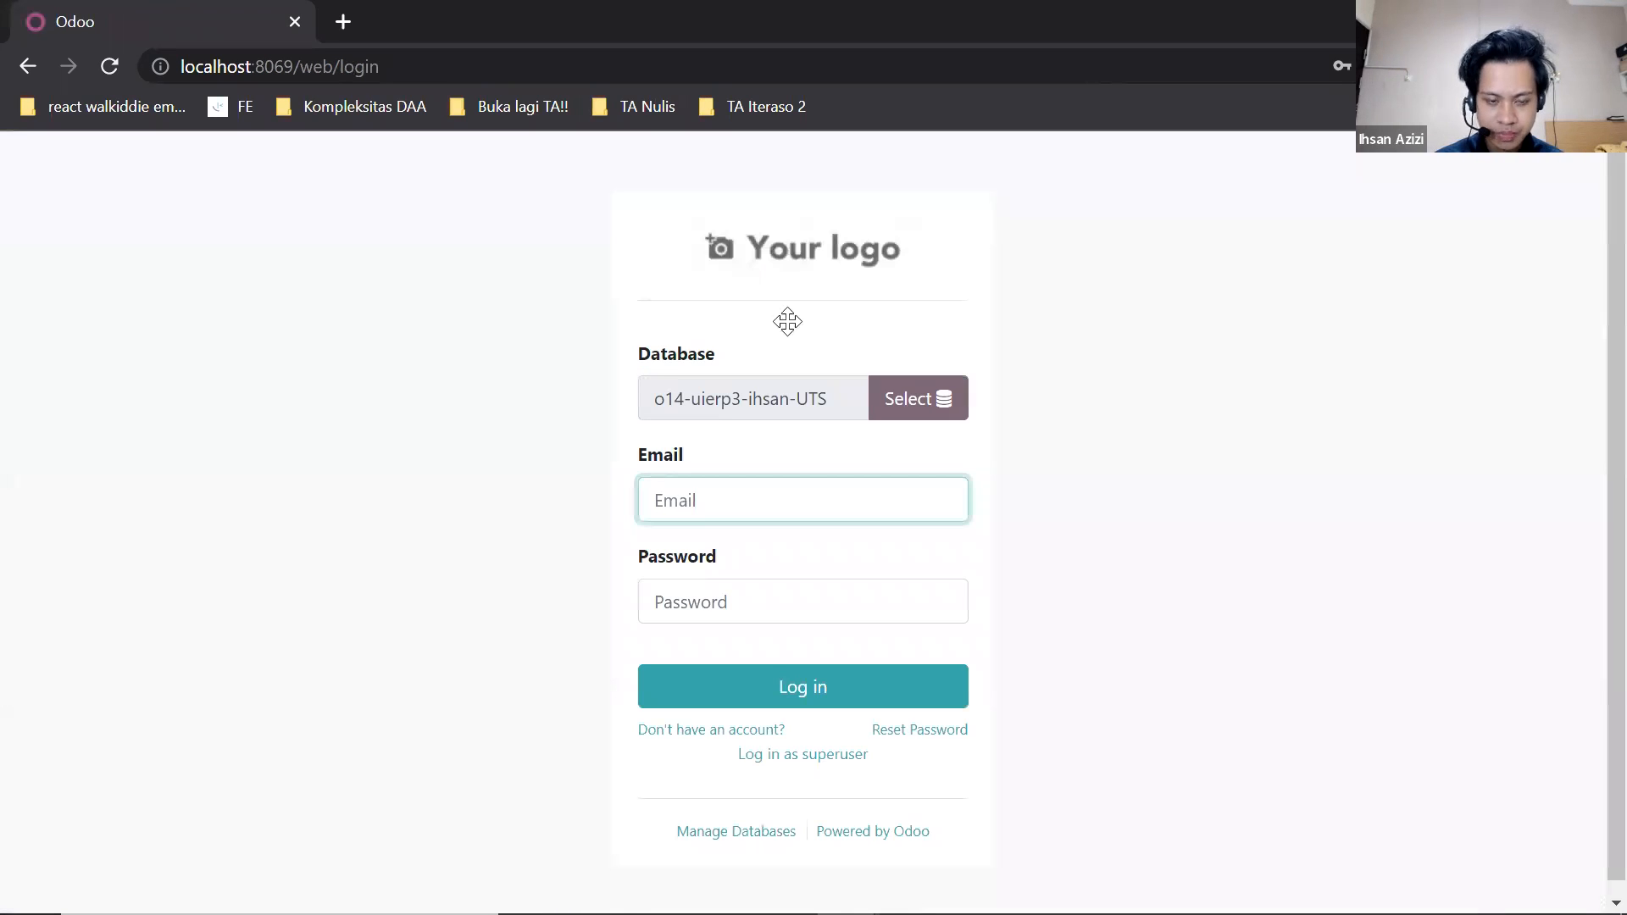
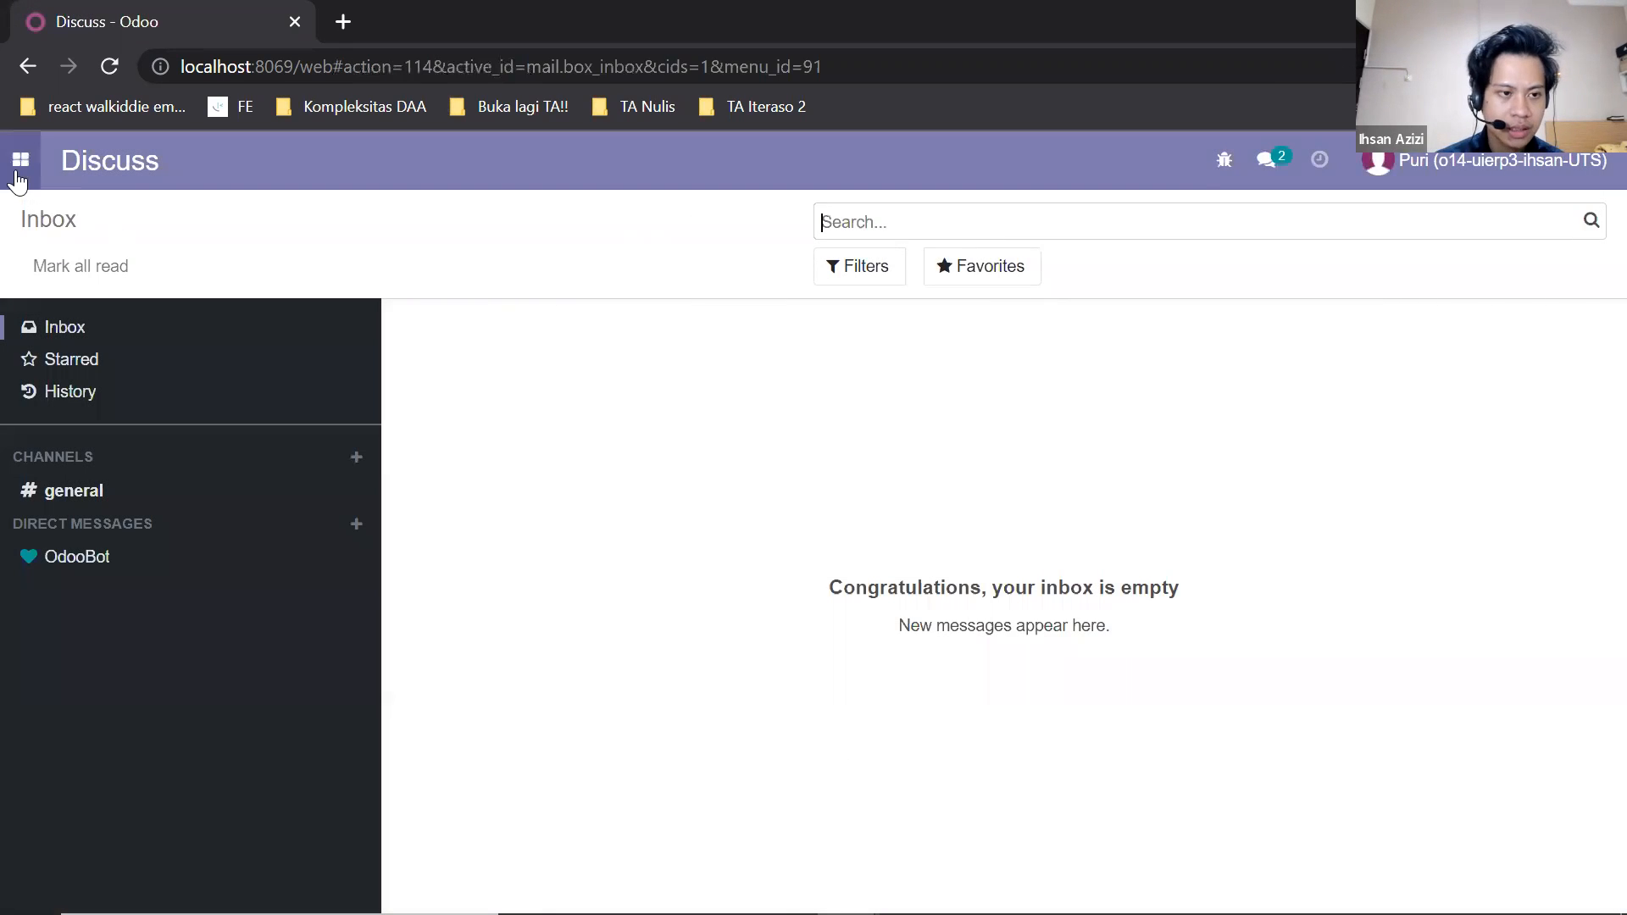
Create a new request for quotation in Purchase with TOKO USAHA BARU as the vendor.
{"action": "left_click", "coordinate": [19, 160]}
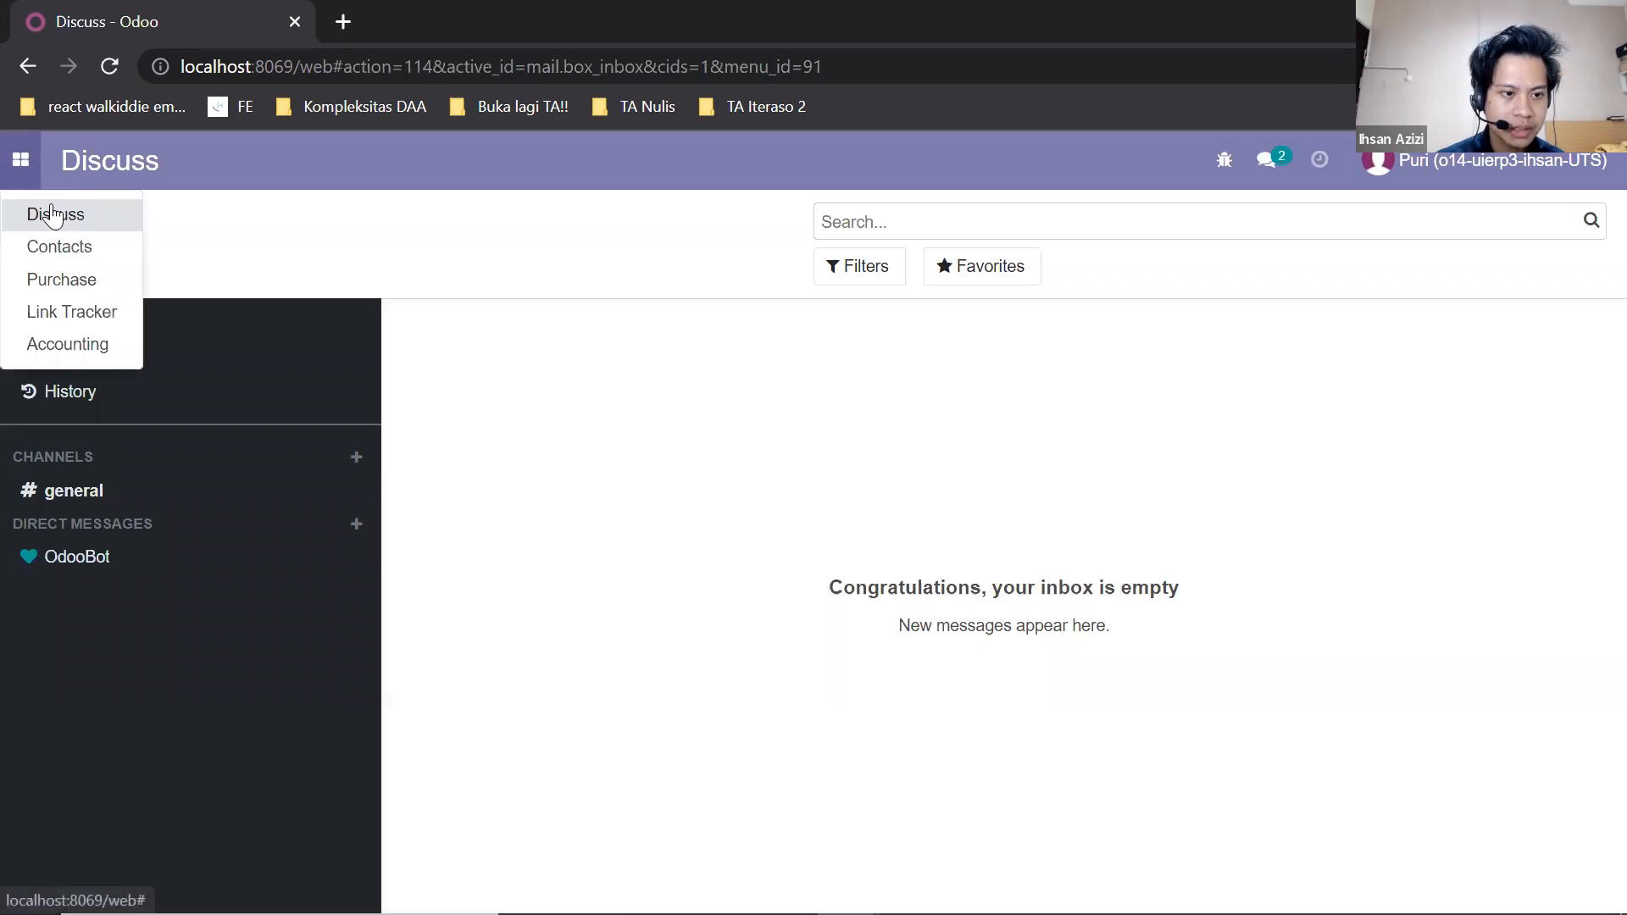
{"action": "left_click", "coordinate": [61, 280]}
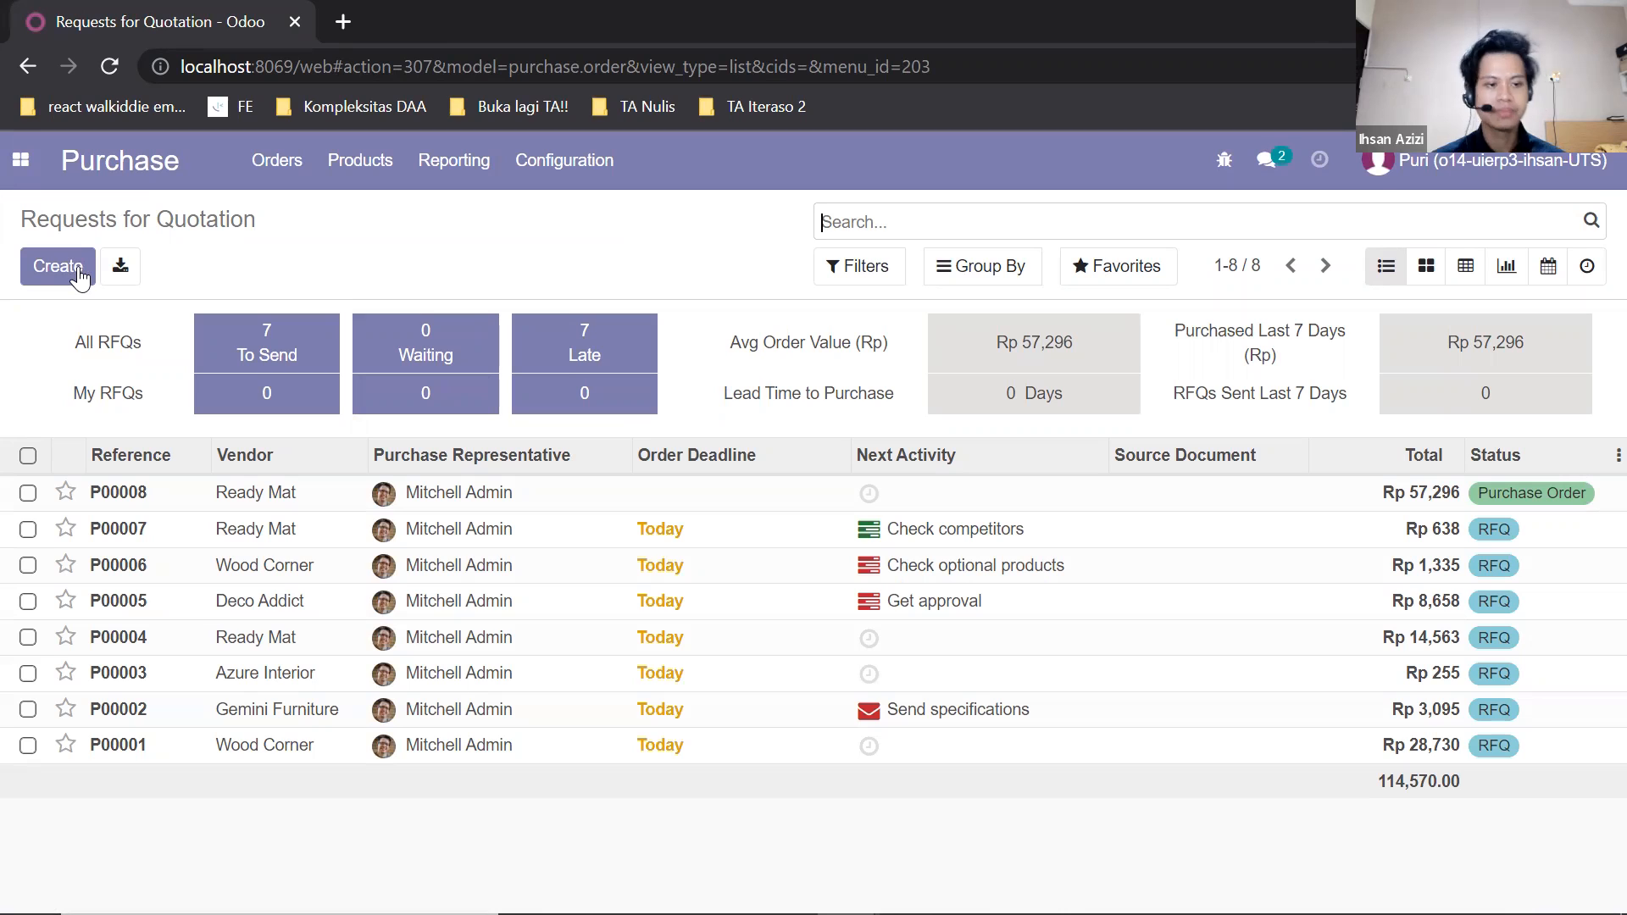
{"action": "left_click", "coordinate": [74, 271]}
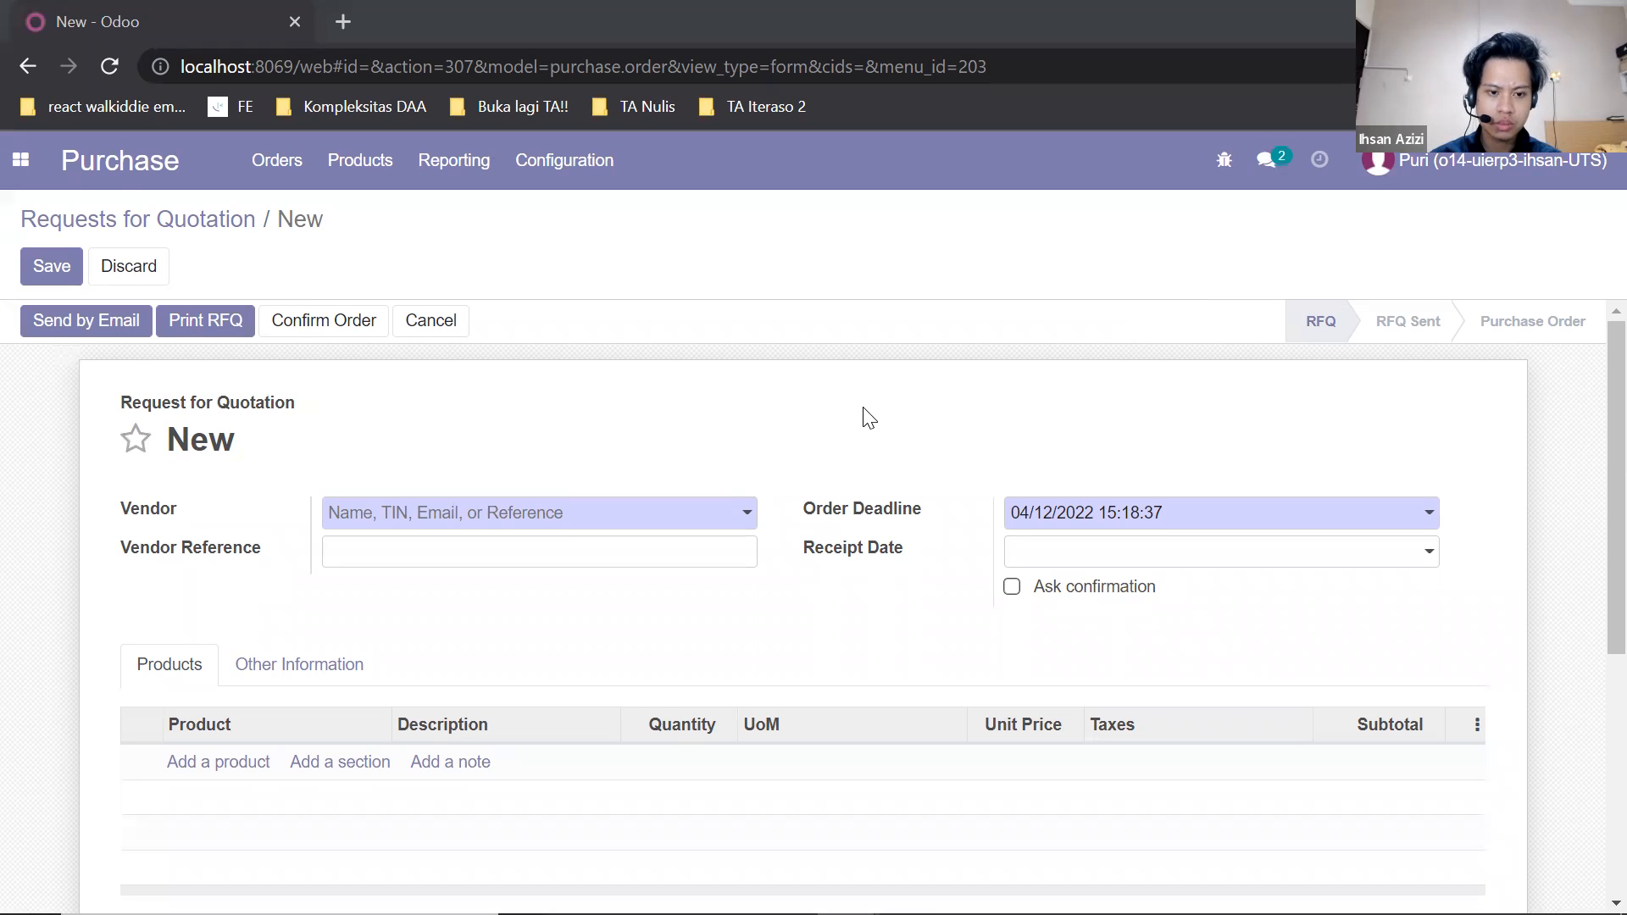
{"action": "left_click", "coordinate": [736, 526]}
{"action": "type", "text": "toko"}
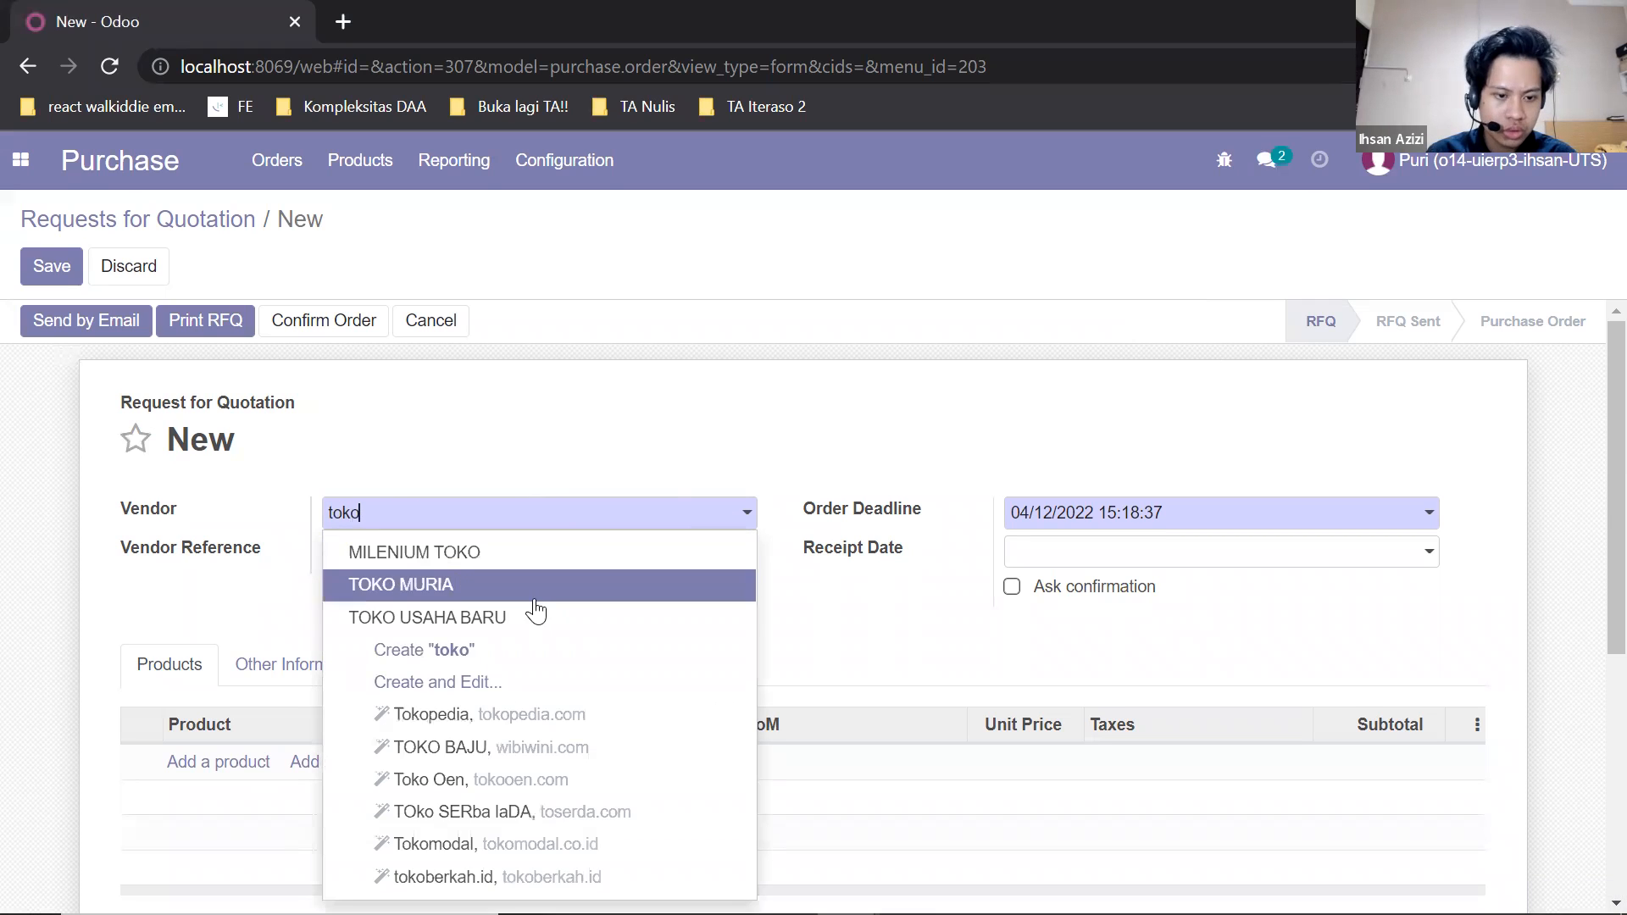
{"action": "left_click", "coordinate": [537, 617]}
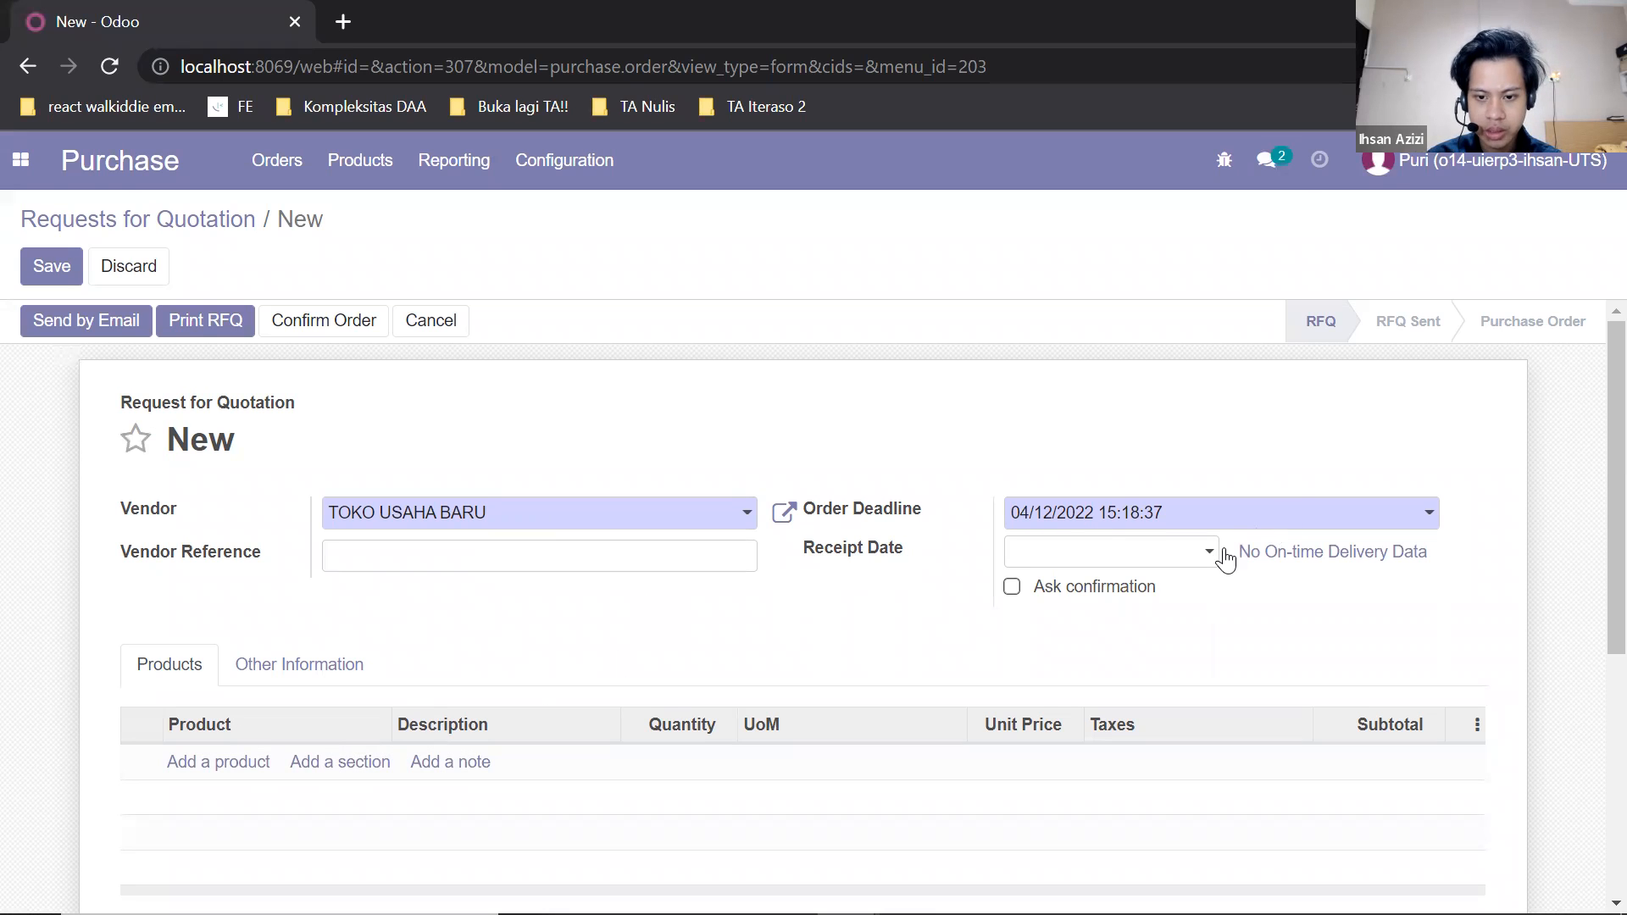
Set the receipt date of the request for quotation to 04/13/2022.
{"action": "left_click", "coordinate": [1201, 566]}
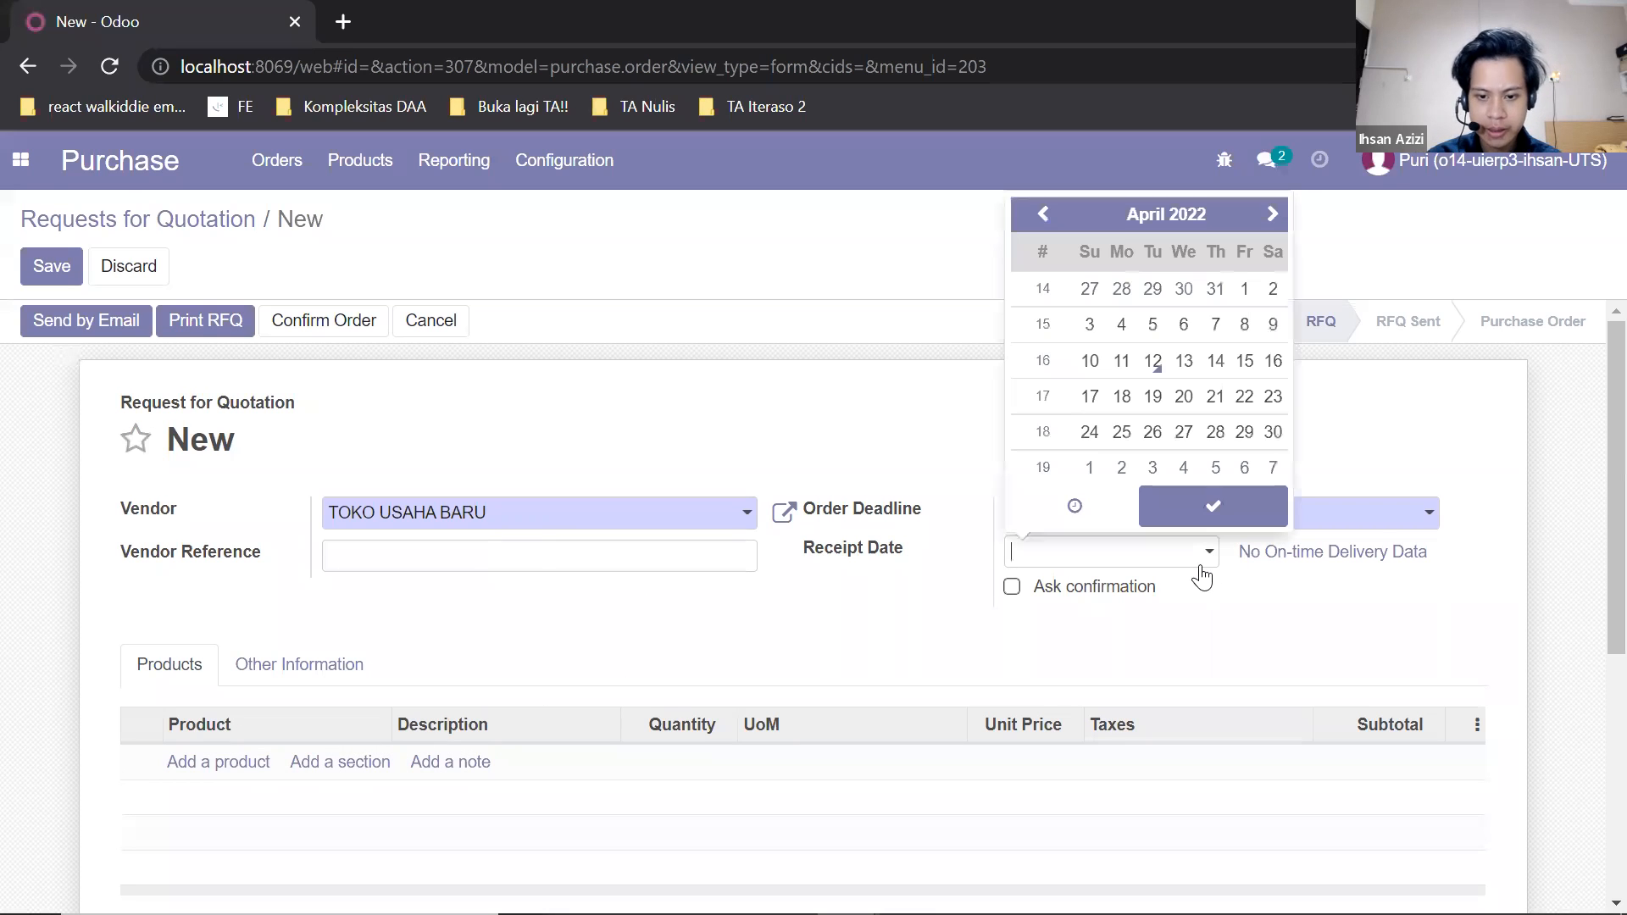
{"action": "left_click", "coordinate": [1183, 365]}
{"action": "left_click", "coordinate": [941, 623]}
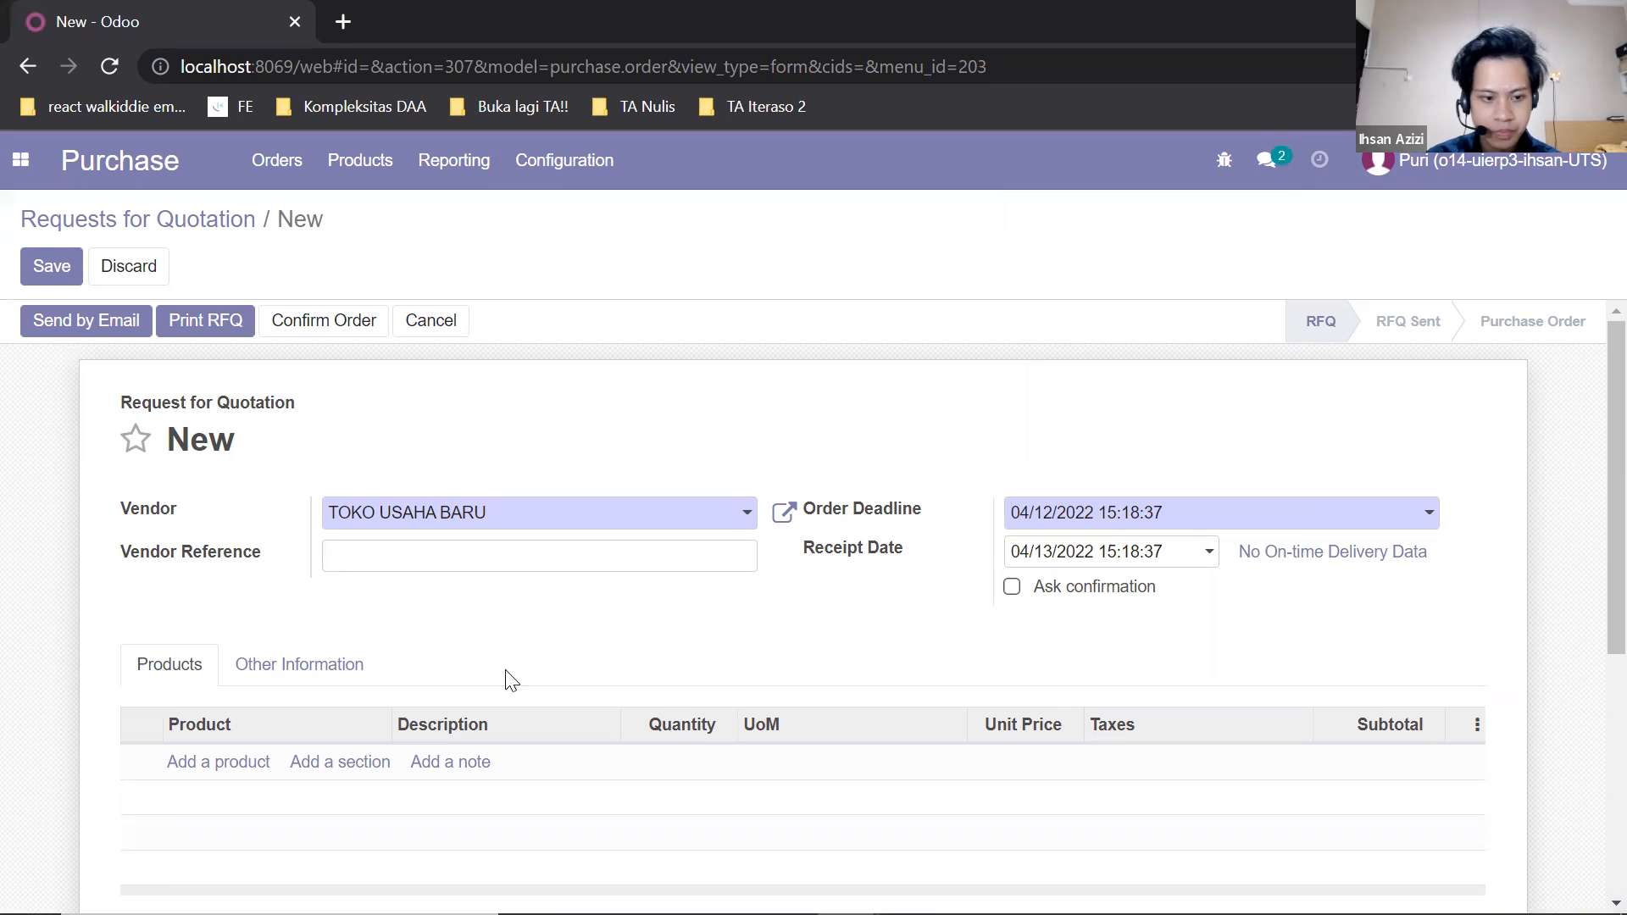
Add an order line for the product Apollo Roka Reff 480Gr with a quantity of 10.
{"action": "left_click", "coordinate": [246, 762]}
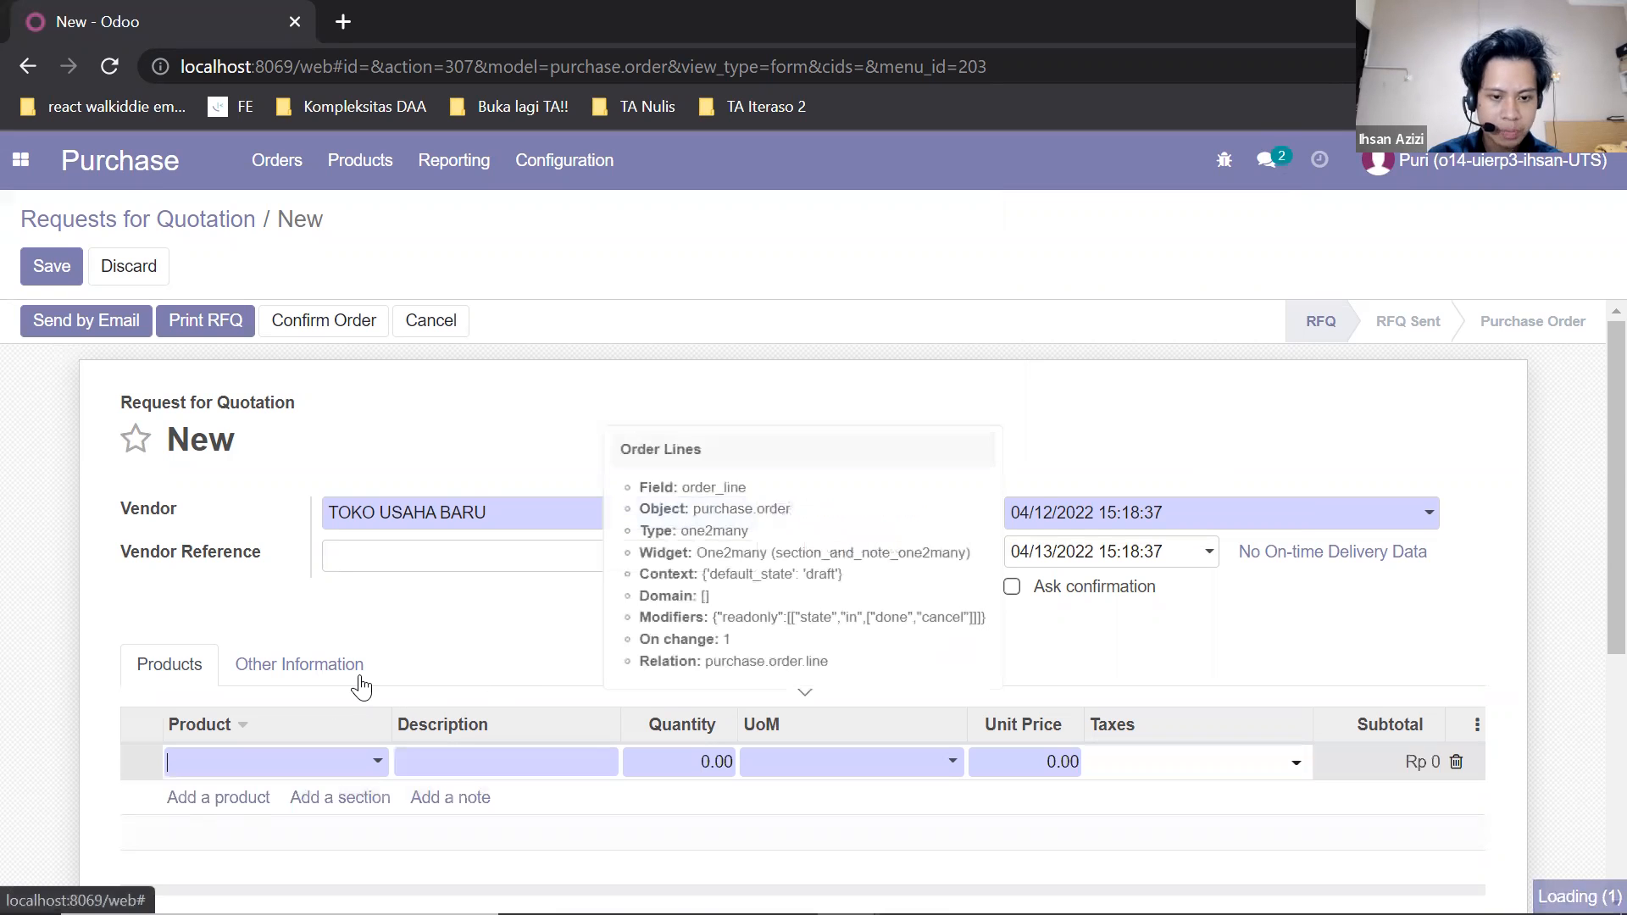
{"action": "scroll", "coordinate": [363, 661], "scroll_direction": "down", "scroll_amount": 2}
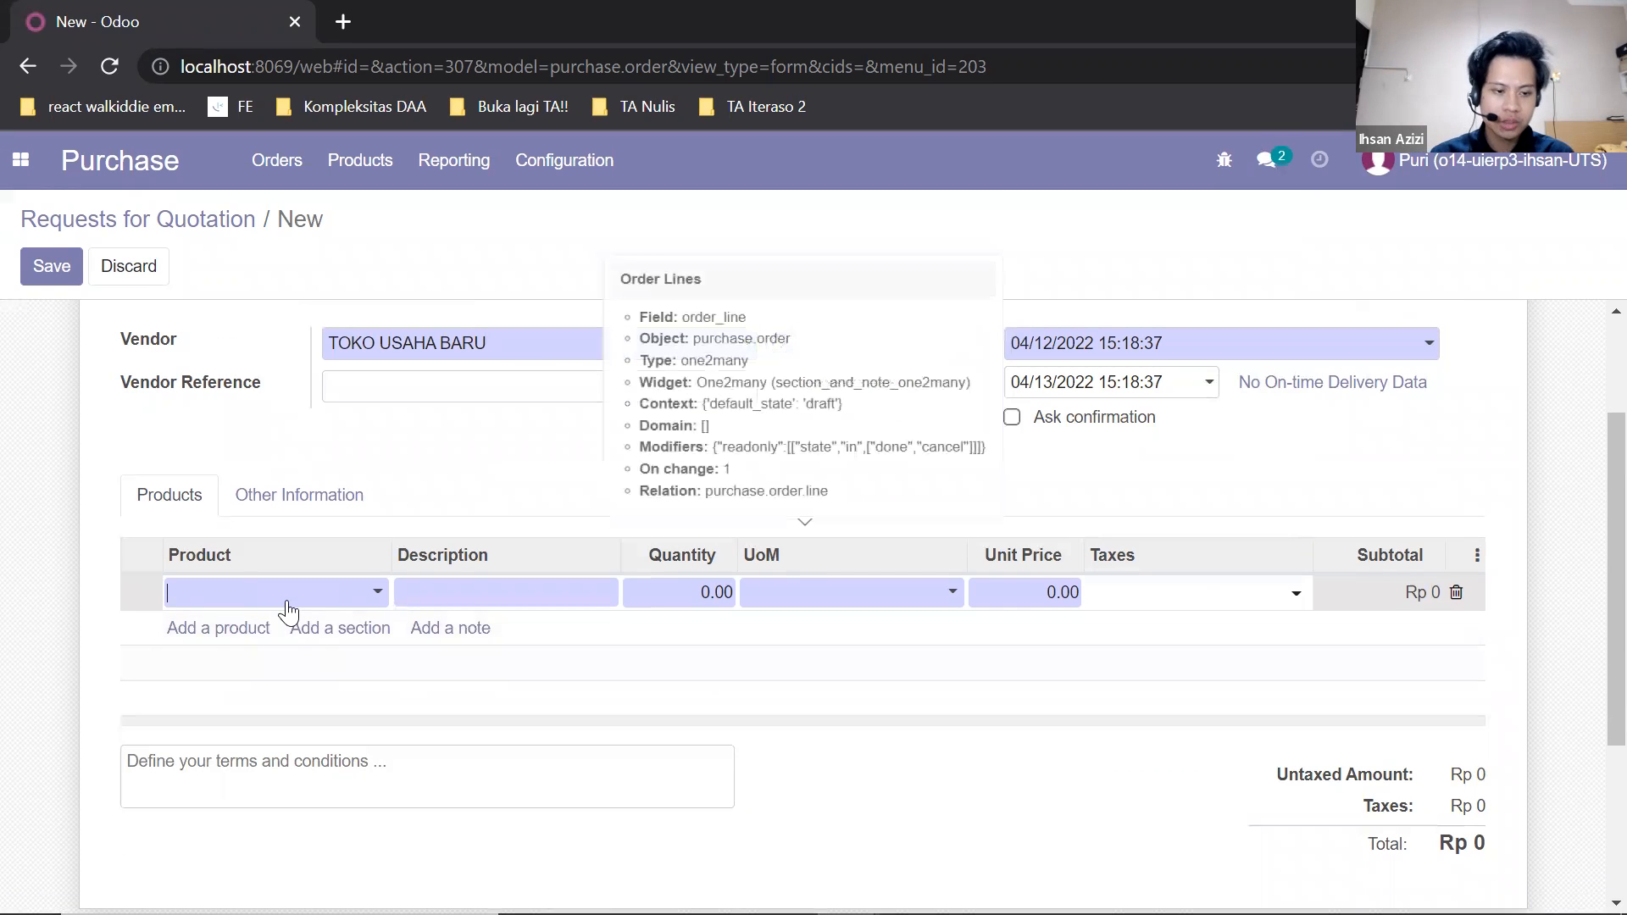
{"action": "type", "text": "apol"}
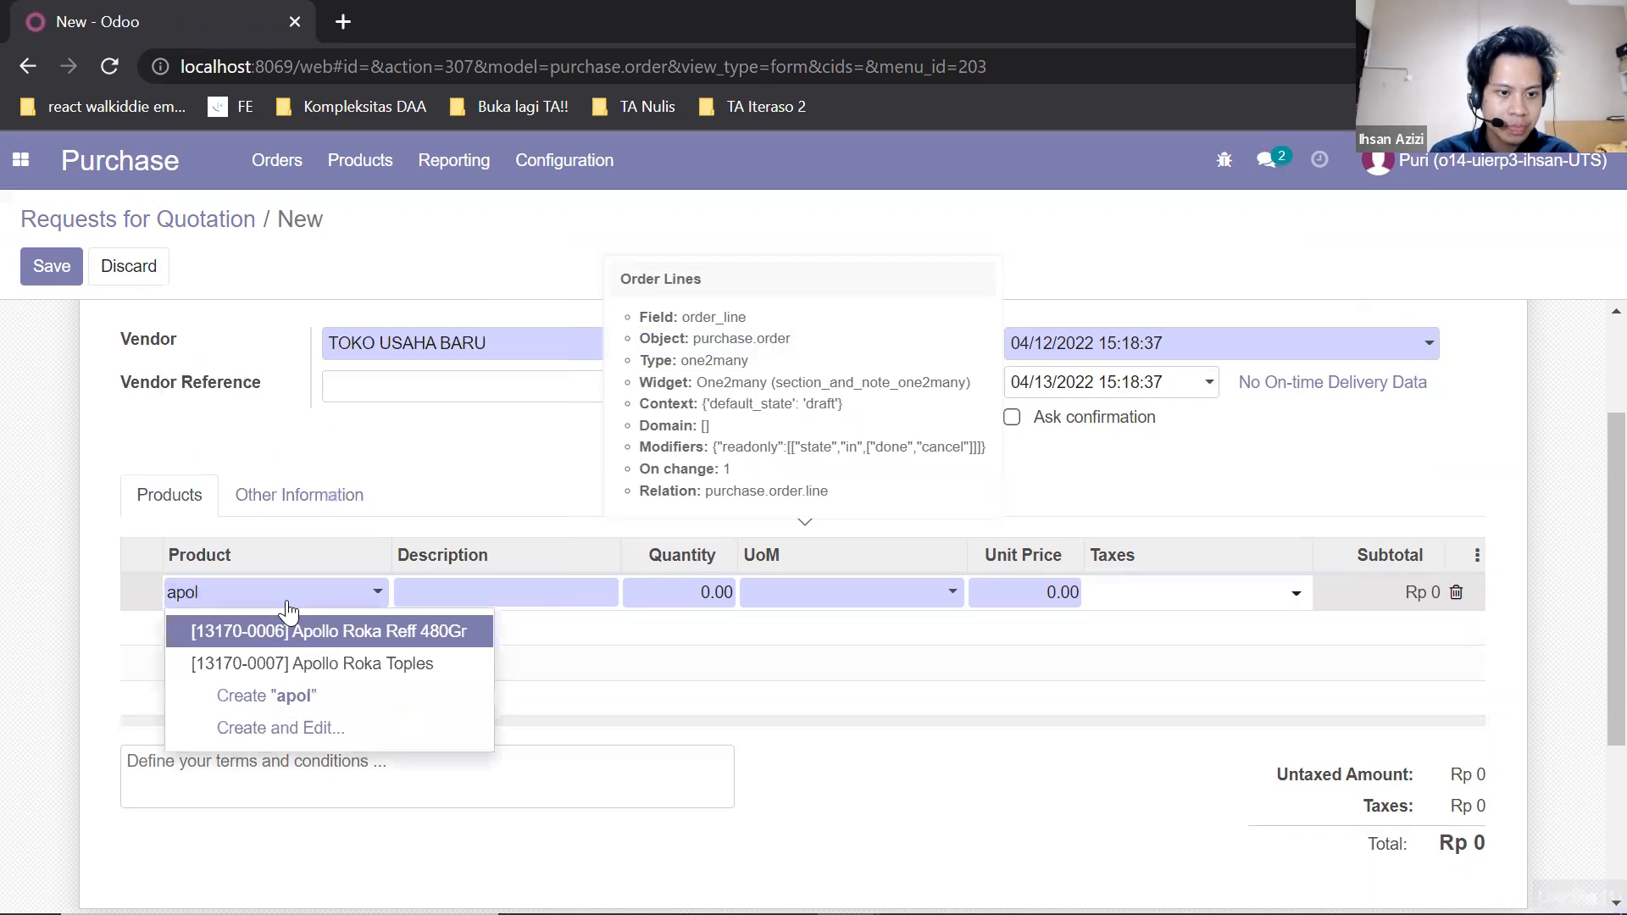
{"action": "left_click", "coordinate": [318, 646]}
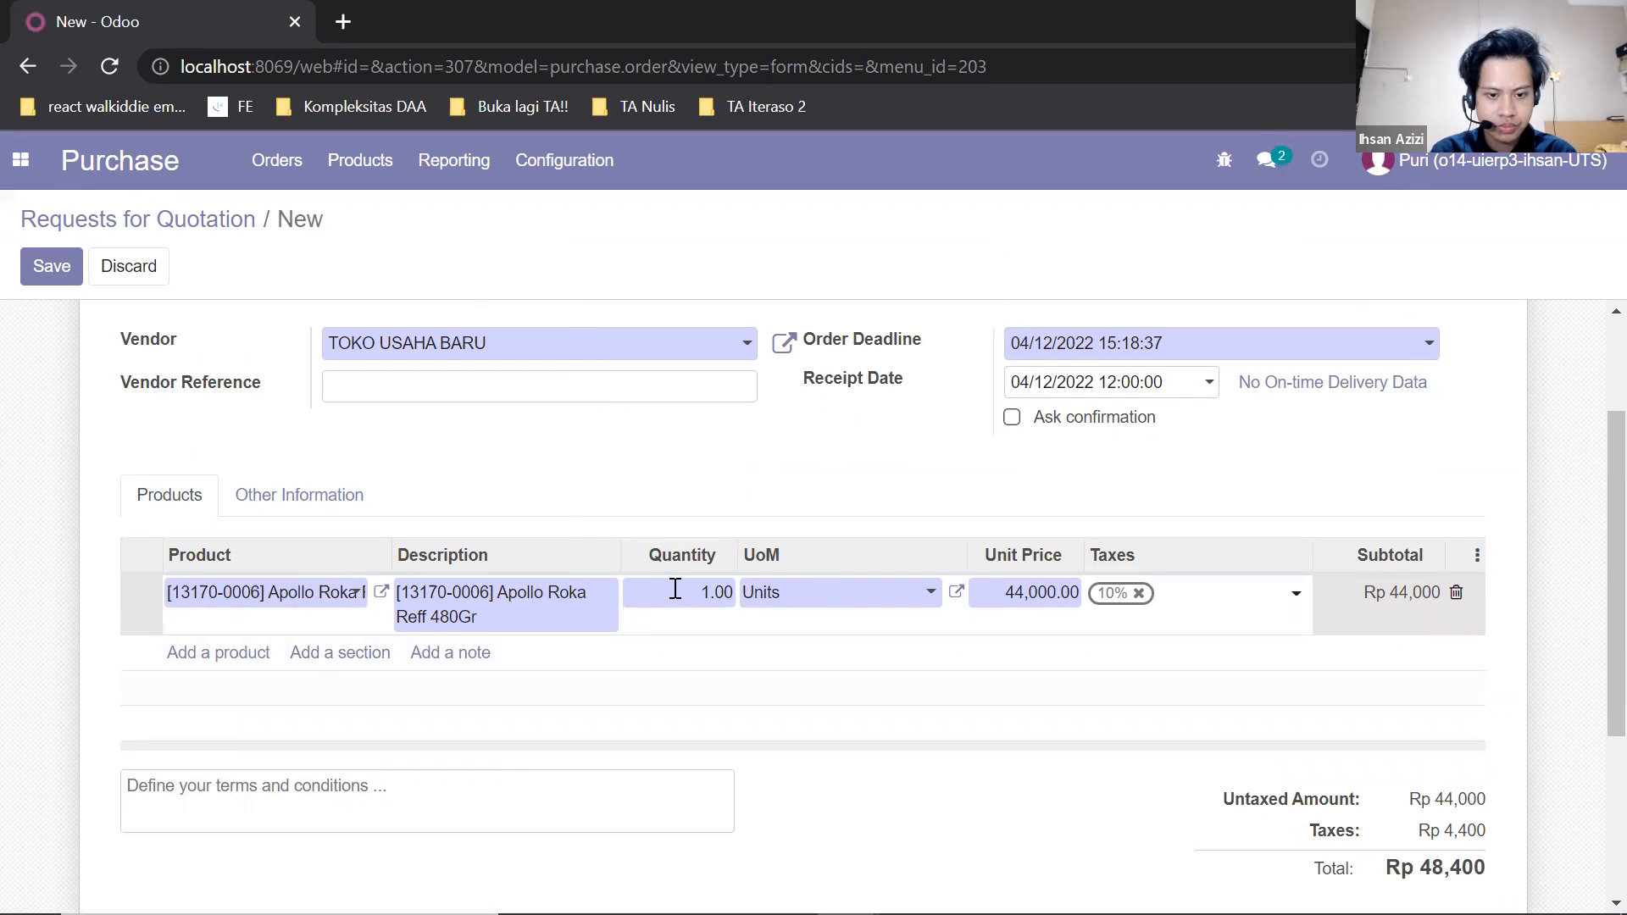
{"action": "left_click", "coordinate": [675, 588]}
{"action": "type", "text": "10"}
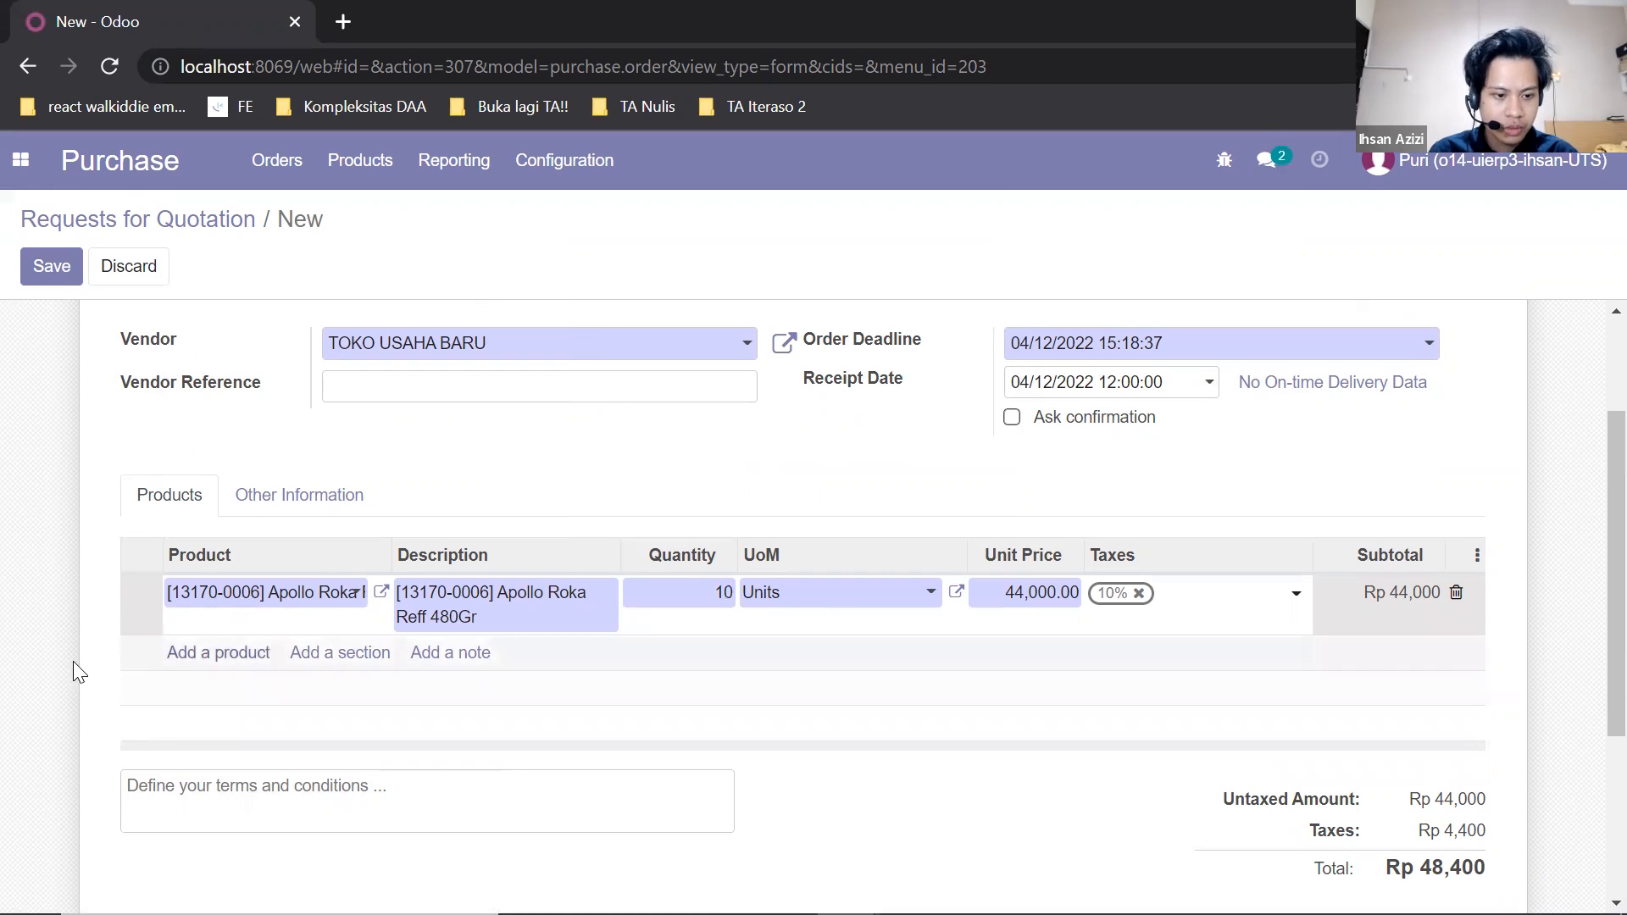
Add a second order line for the product Wafer Tango Pandan 171 Gr with a quantity of 10.
{"action": "left_click", "coordinate": [180, 654]}
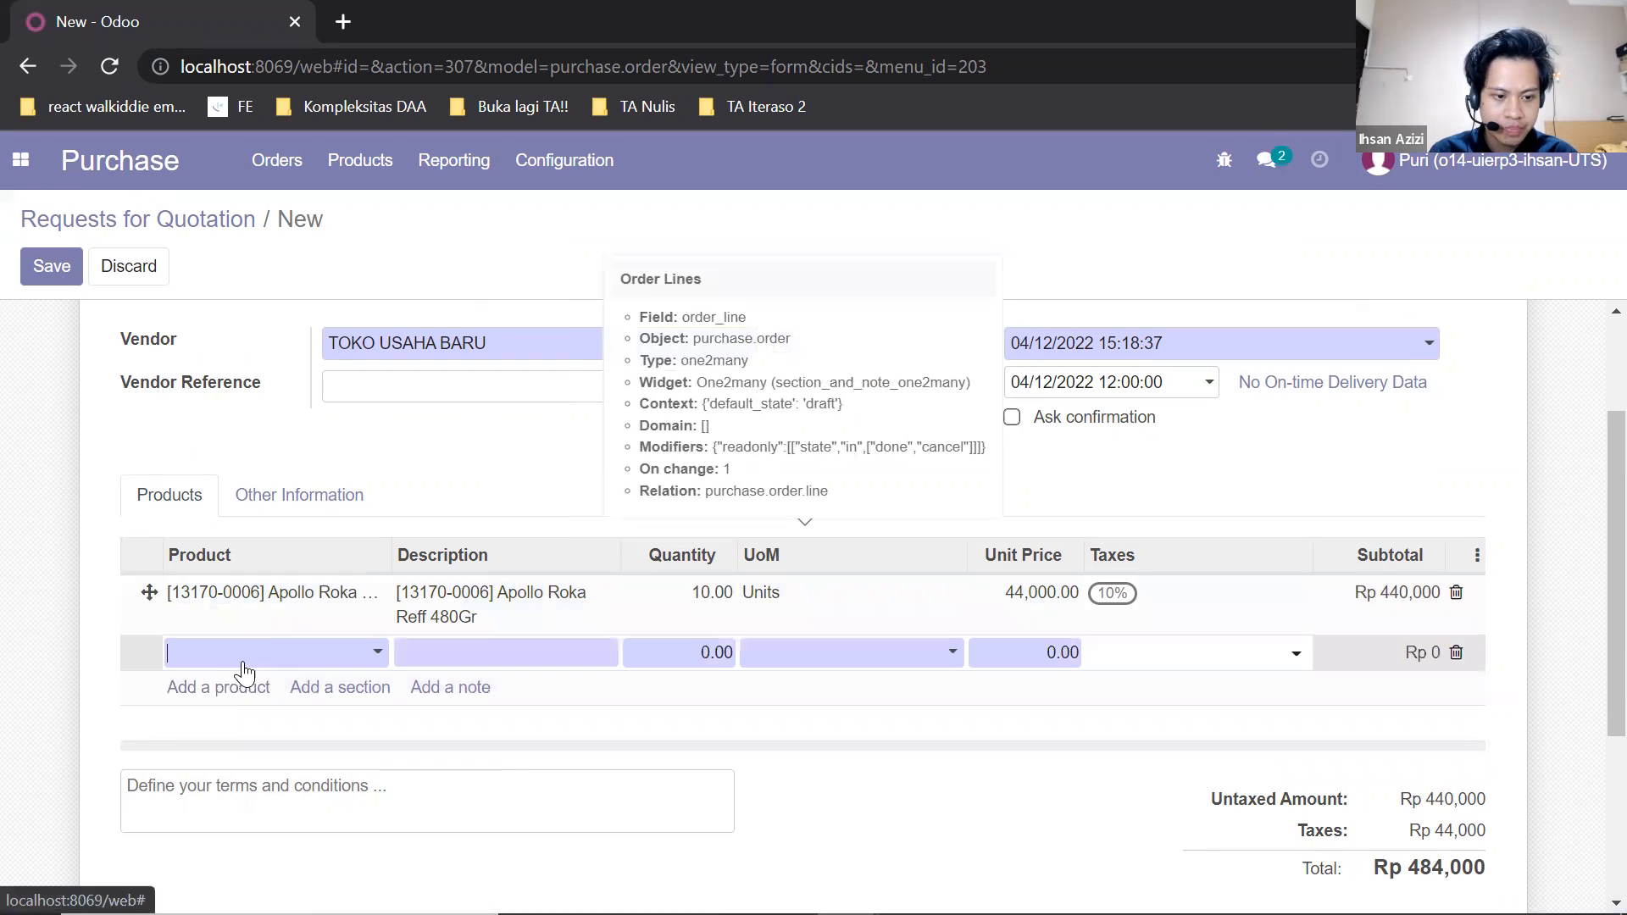
{"action": "type", "text": "tango"}
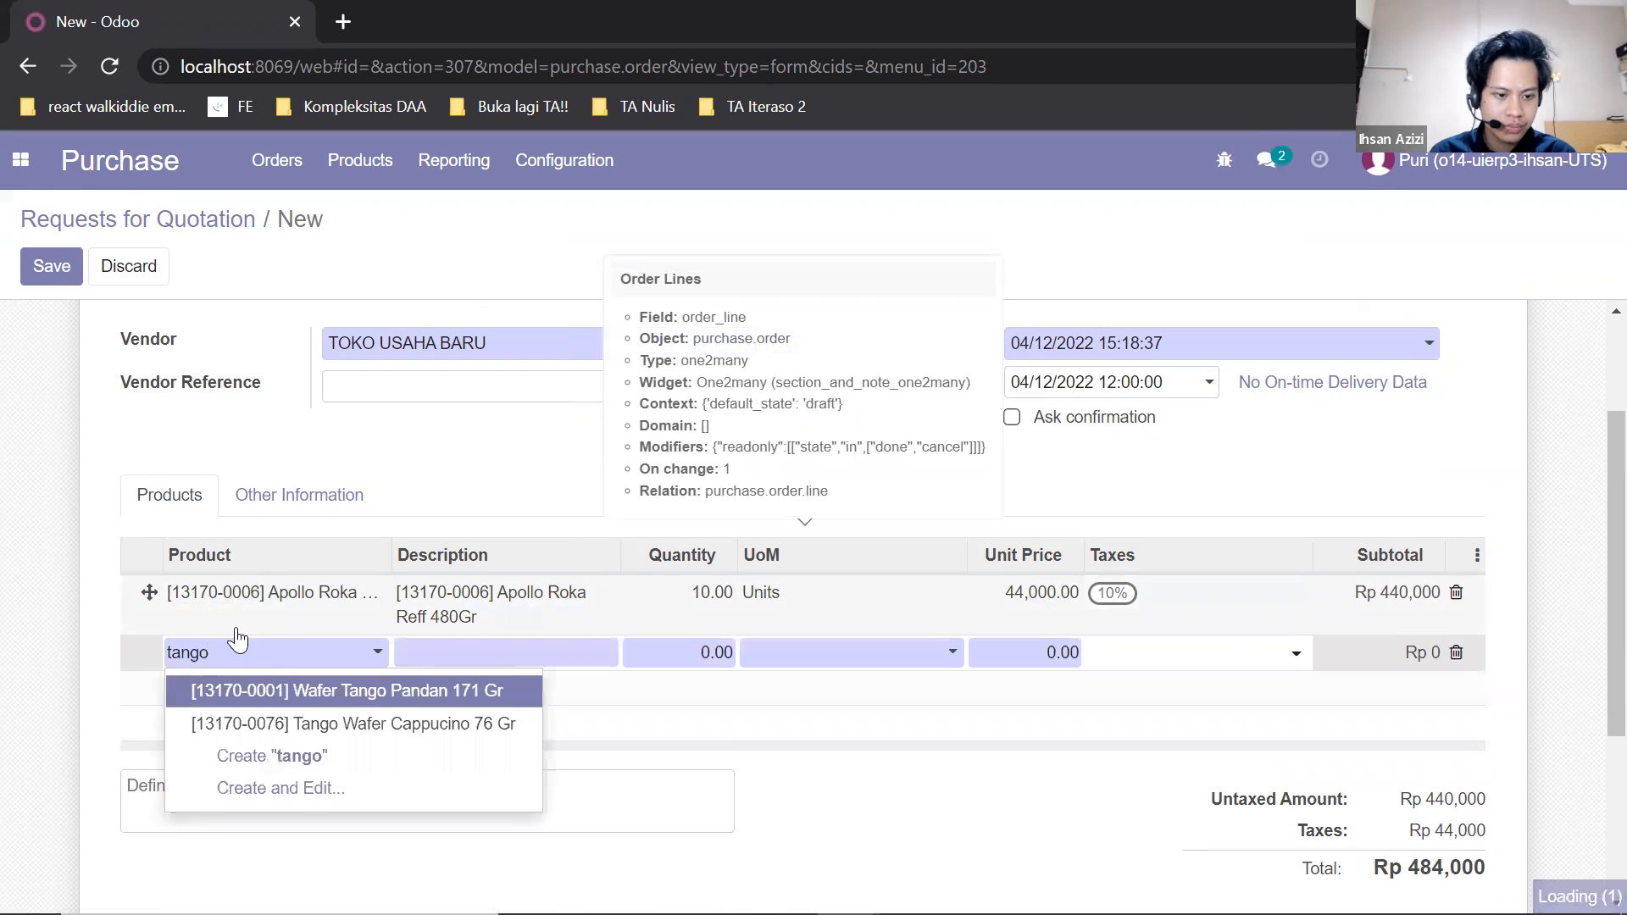
{"action": "left_click", "coordinate": [265, 679]}
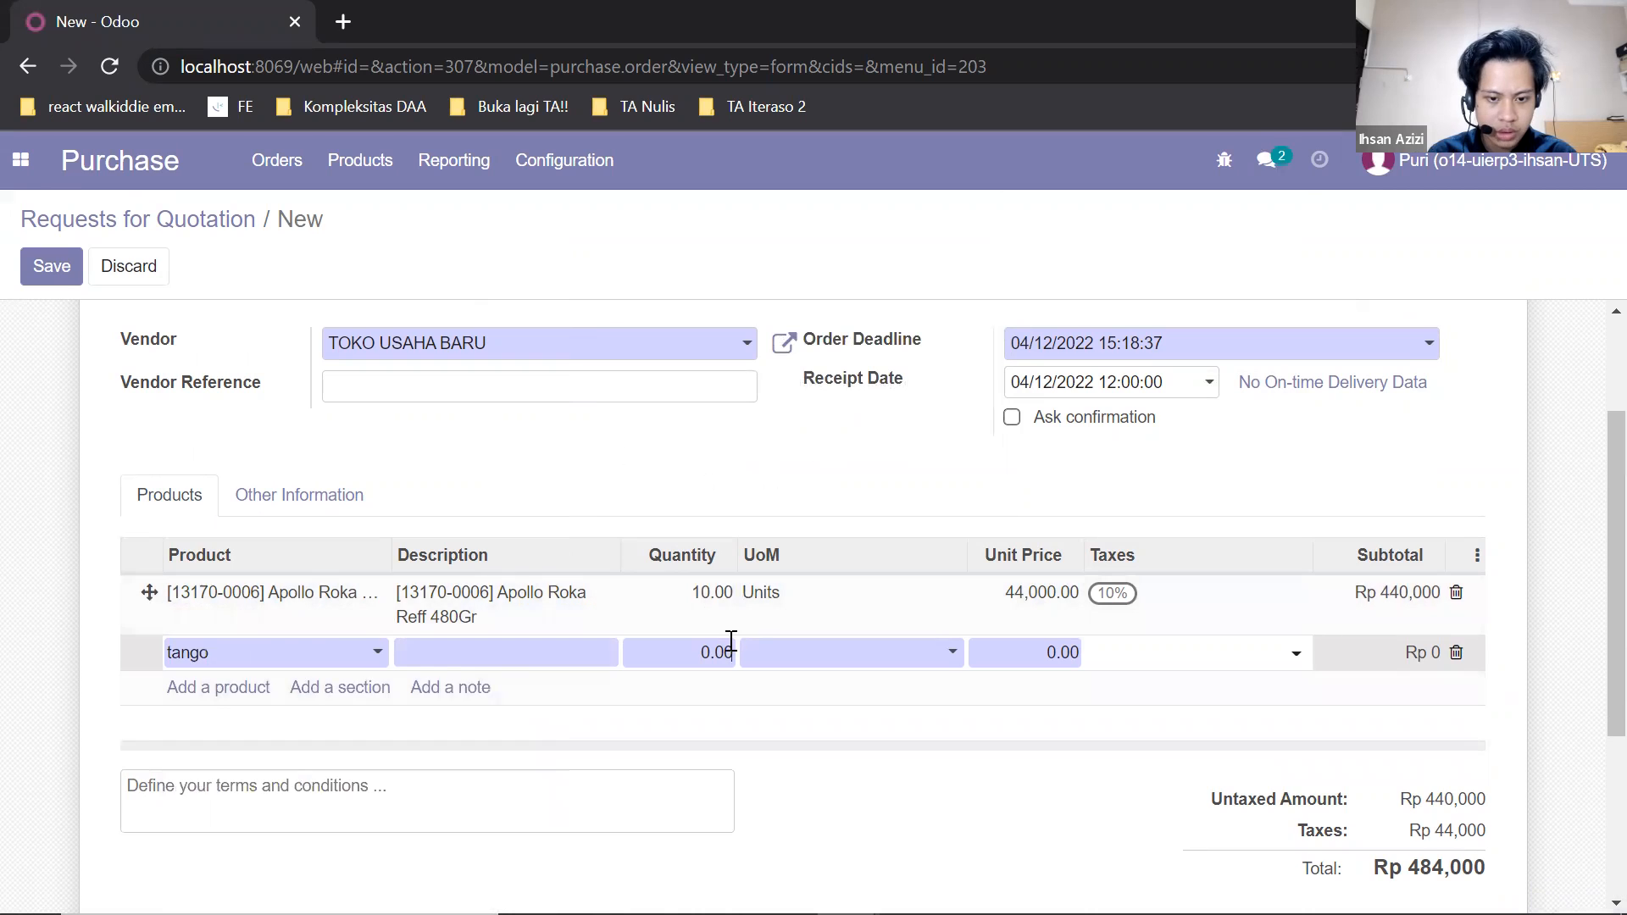
{"action": "double_click", "coordinate": [730, 658]}
{"action": "key", "text": "BackSpace"}
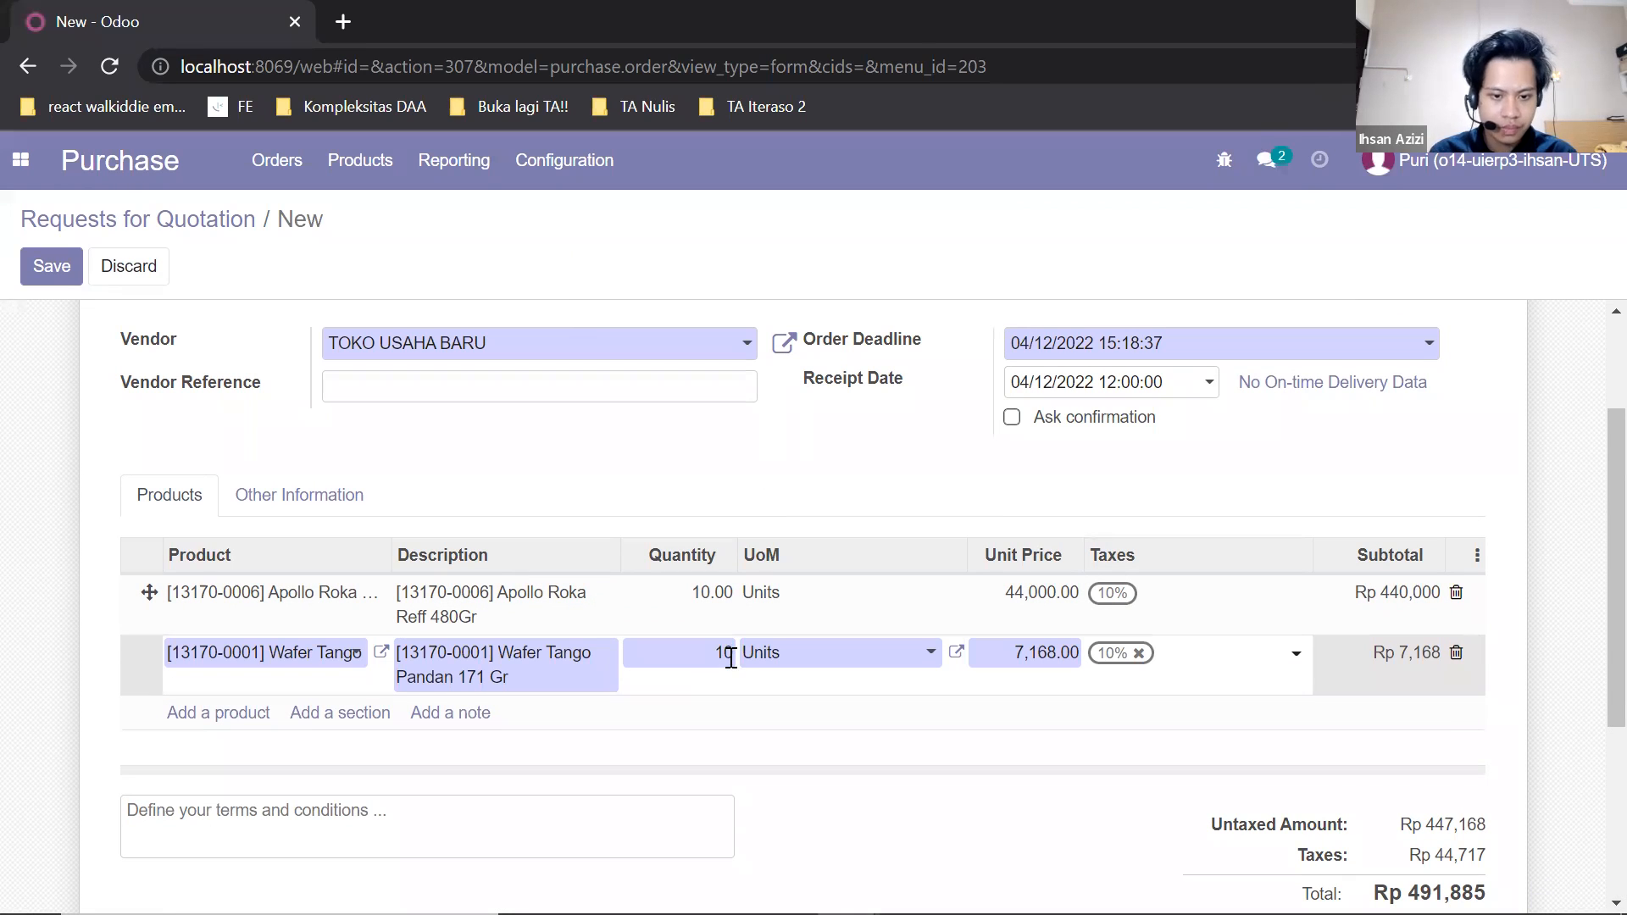
{"action": "type", "text": "10"}
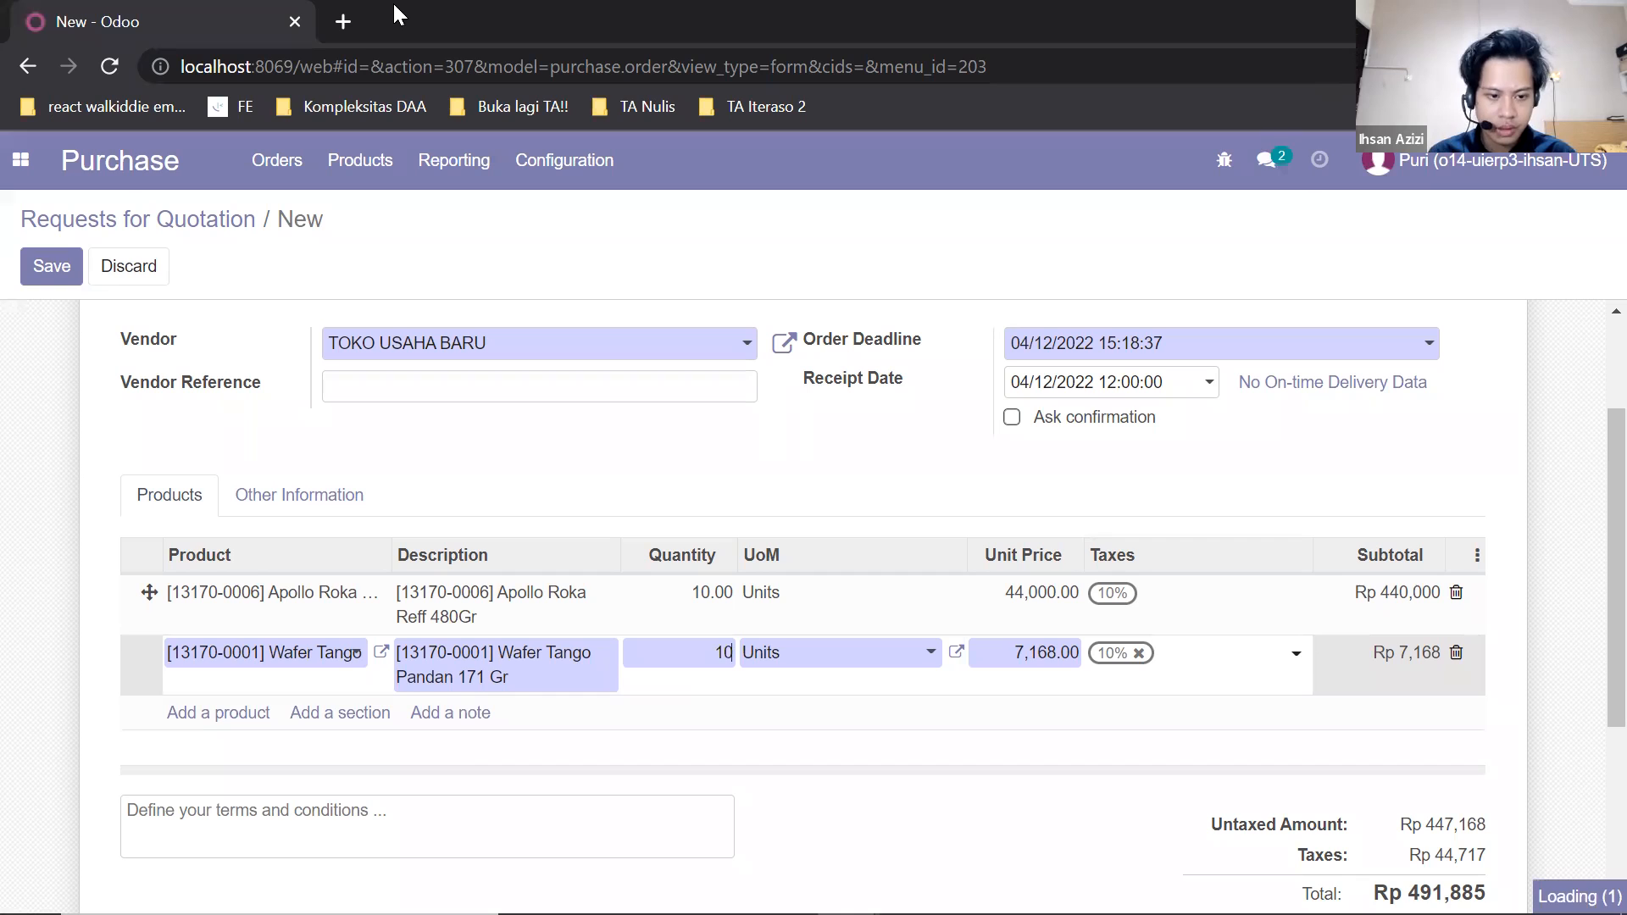
Add a third order line for the product Yuppy Apple 120G with a quantity of 10.
{"action": "left_click", "coordinate": [257, 712]}
{"action": "type", "text": "yupi"}
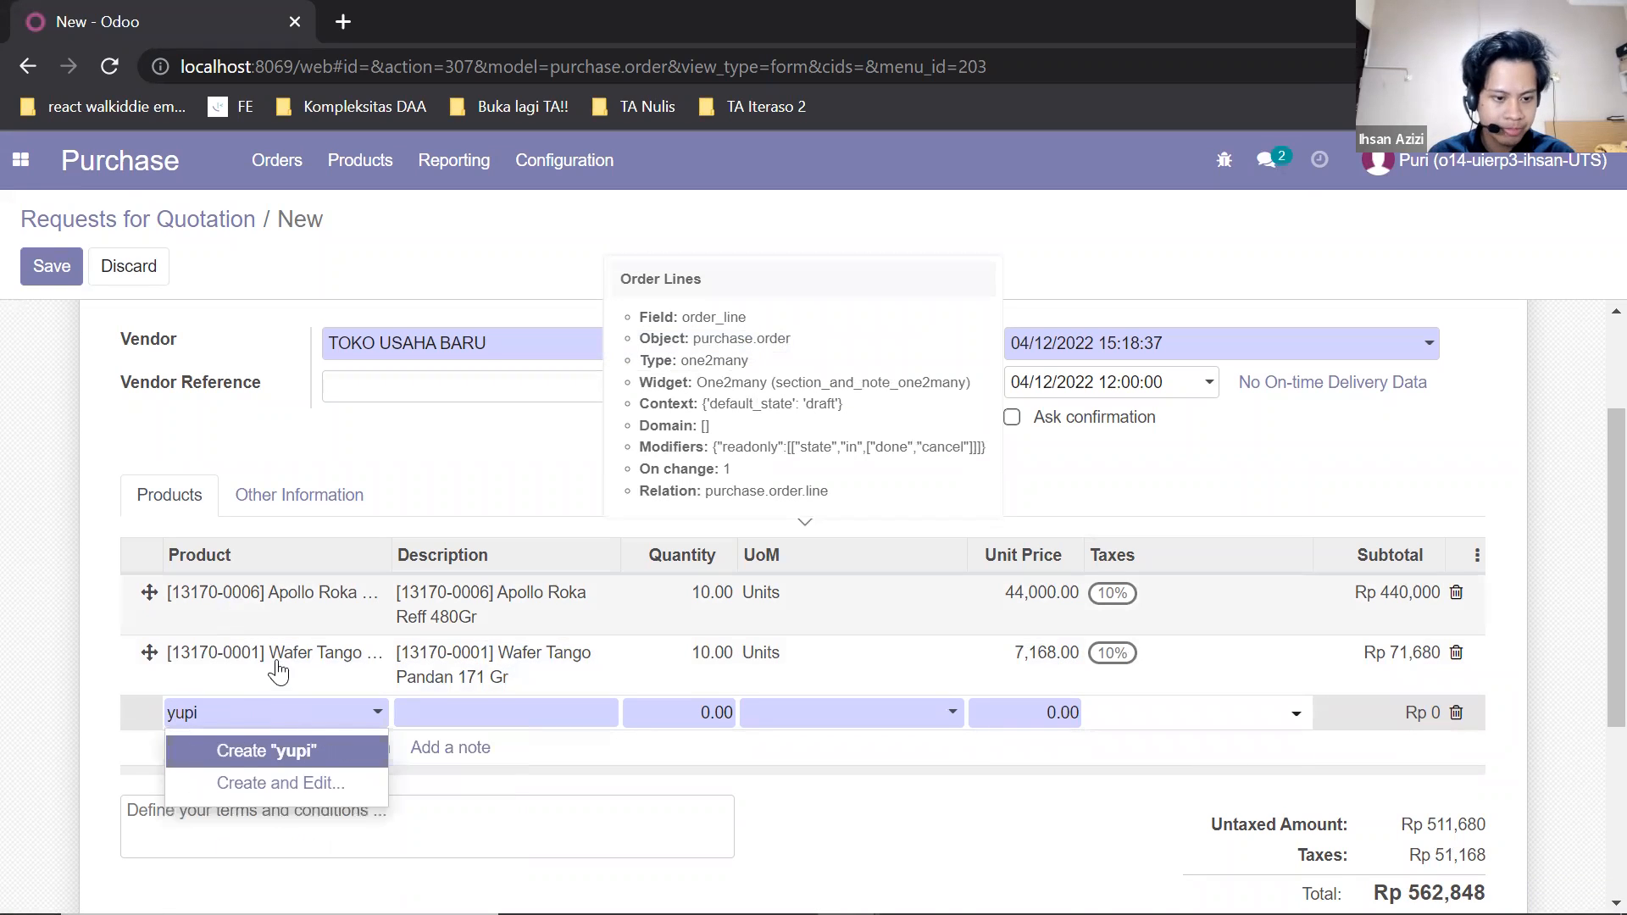
{"action": "key", "text": "BackSpace"}
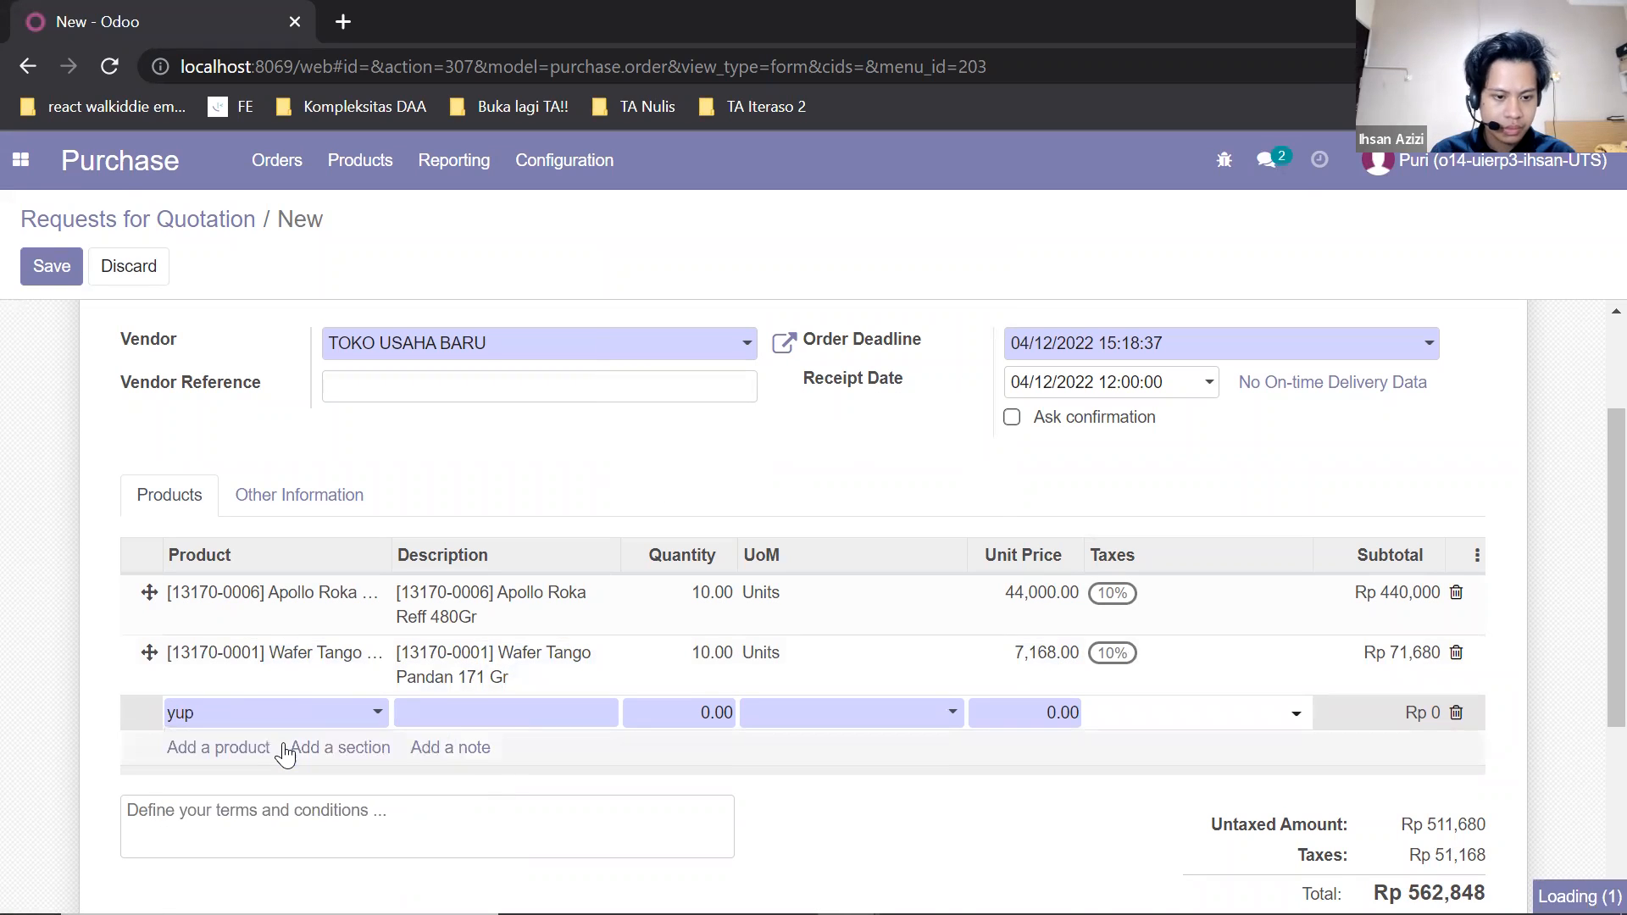
{"action": "left_click", "coordinate": [695, 712]}
{"action": "type", "text": "10"}
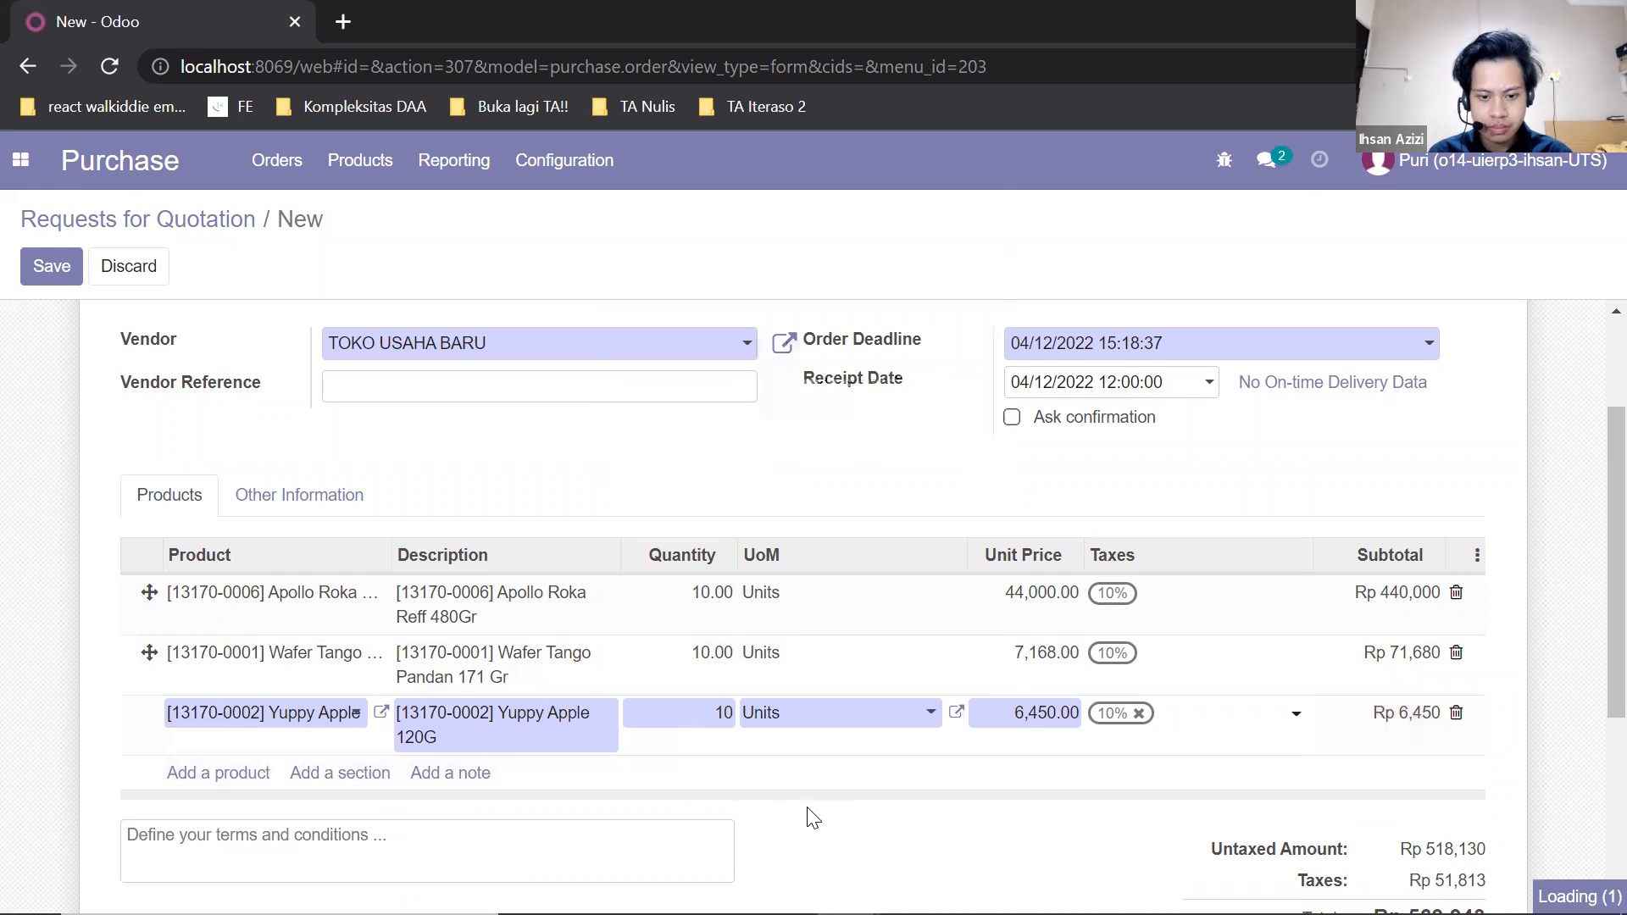
{"action": "left_click", "coordinate": [821, 809]}
Check the order lines and save the request for quotation.
{"action": "scroll", "coordinate": [819, 800], "scroll_direction": "down", "scroll_amount": 4}
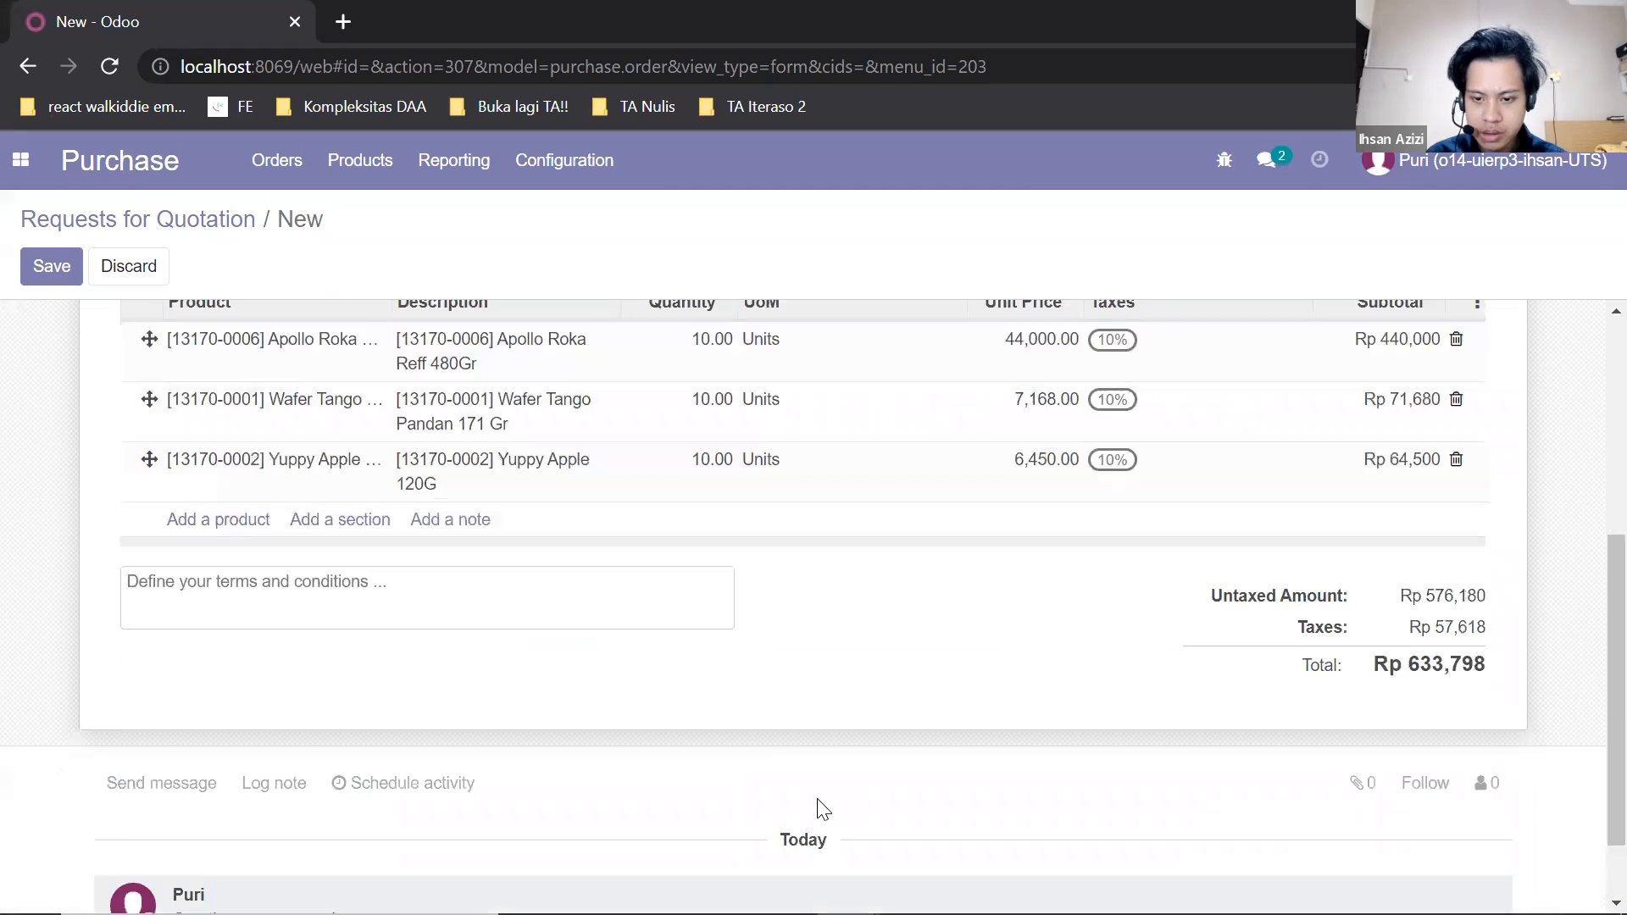
{"action": "scroll", "coordinate": [819, 800], "scroll_direction": "up", "scroll_amount": 6}
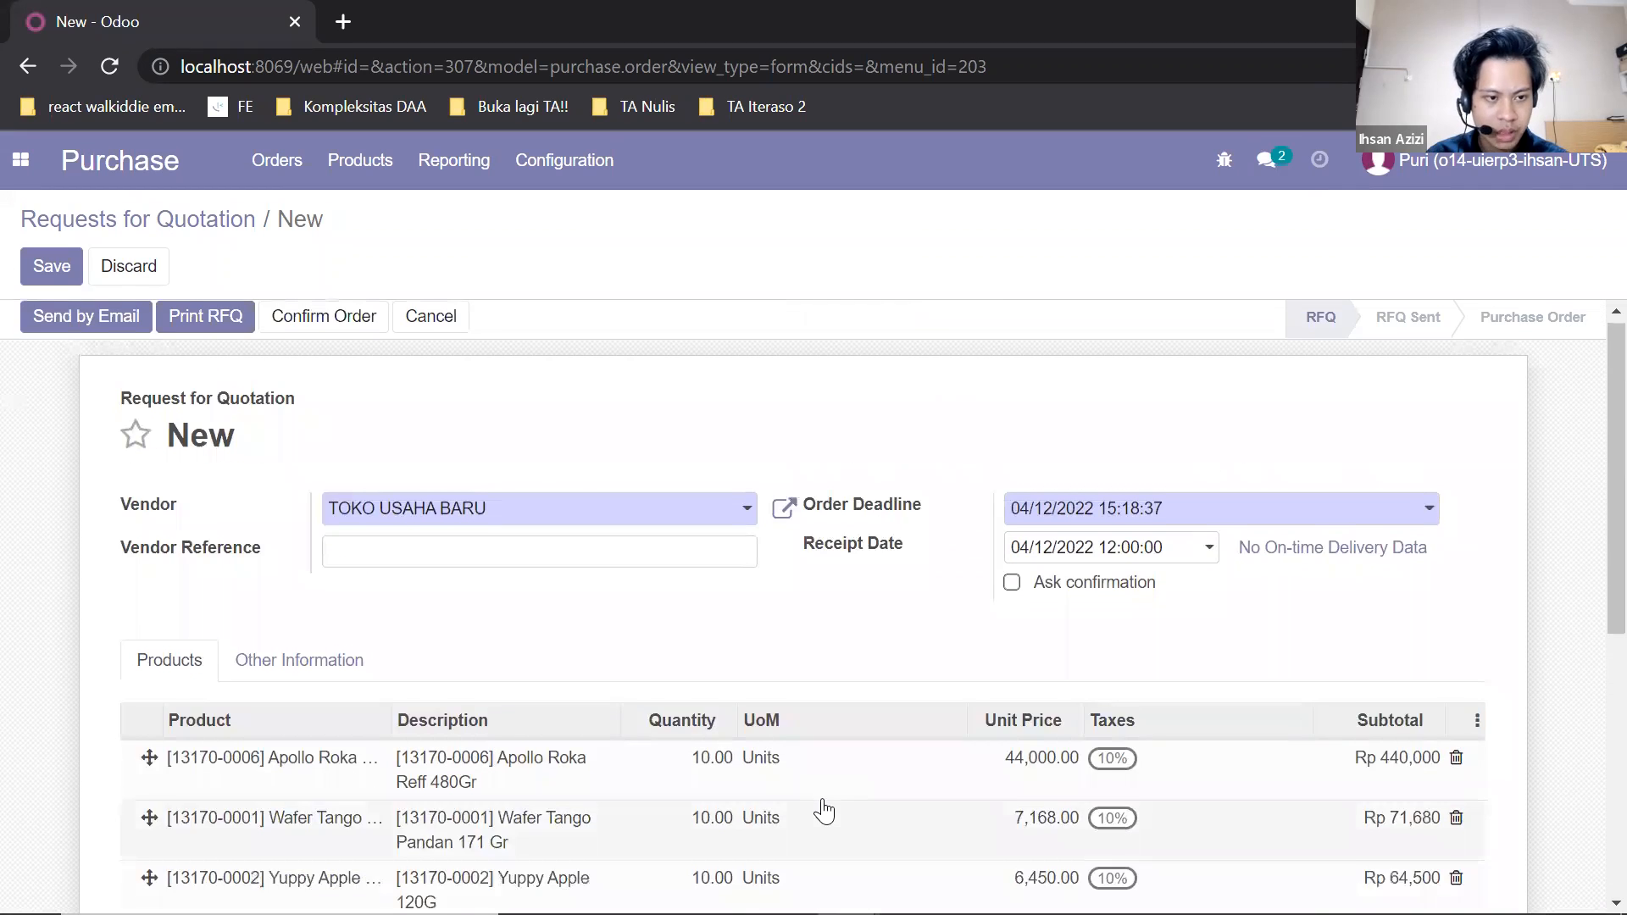
{"action": "left_click", "coordinate": [69, 268]}
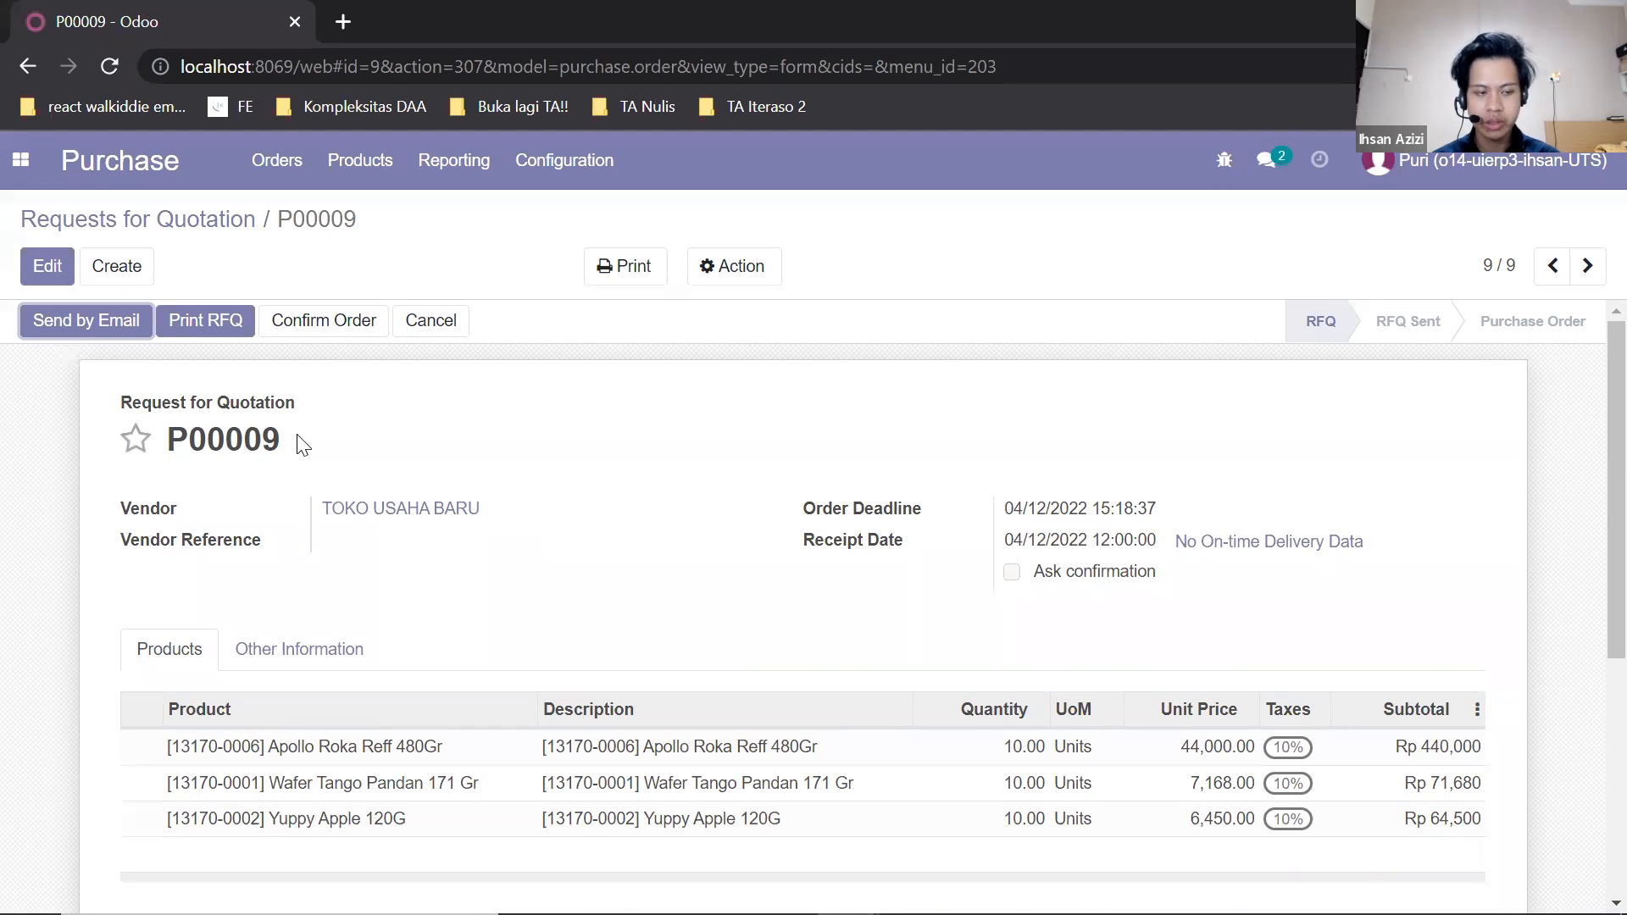
Send the request for quotation by email to TOKO USAHA BARU with the RFQ PDF attached, using the Purchase Order: Send RFQ template.
{"action": "left_click", "coordinate": [105, 328]}
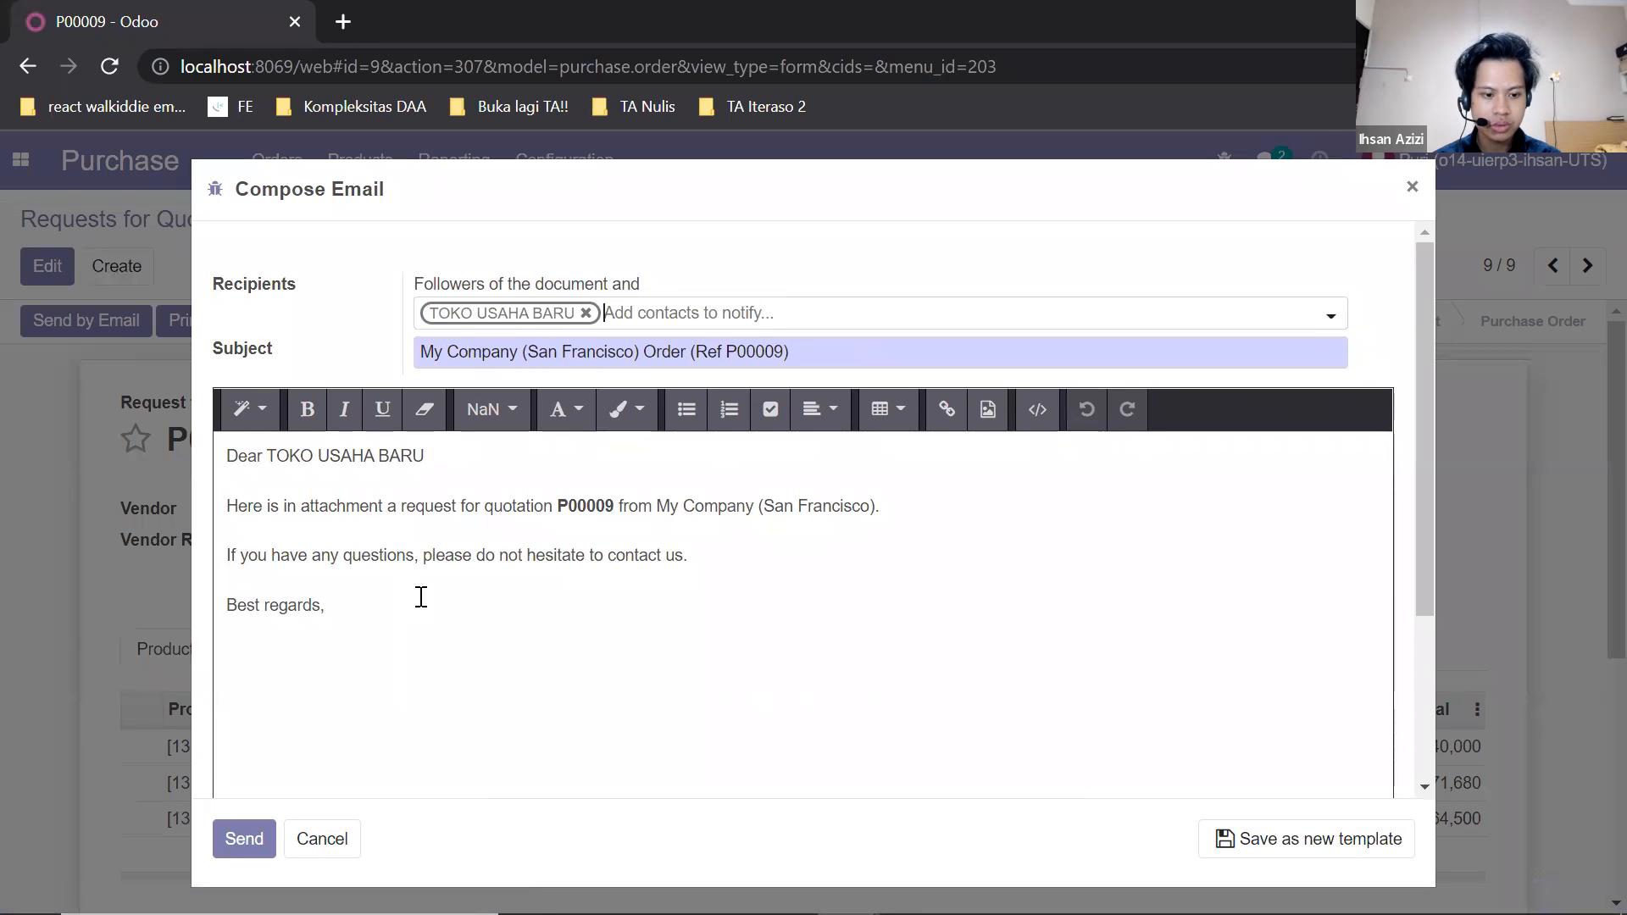
{"action": "scroll", "coordinate": [424, 593], "scroll_direction": "down", "scroll_amount": 3}
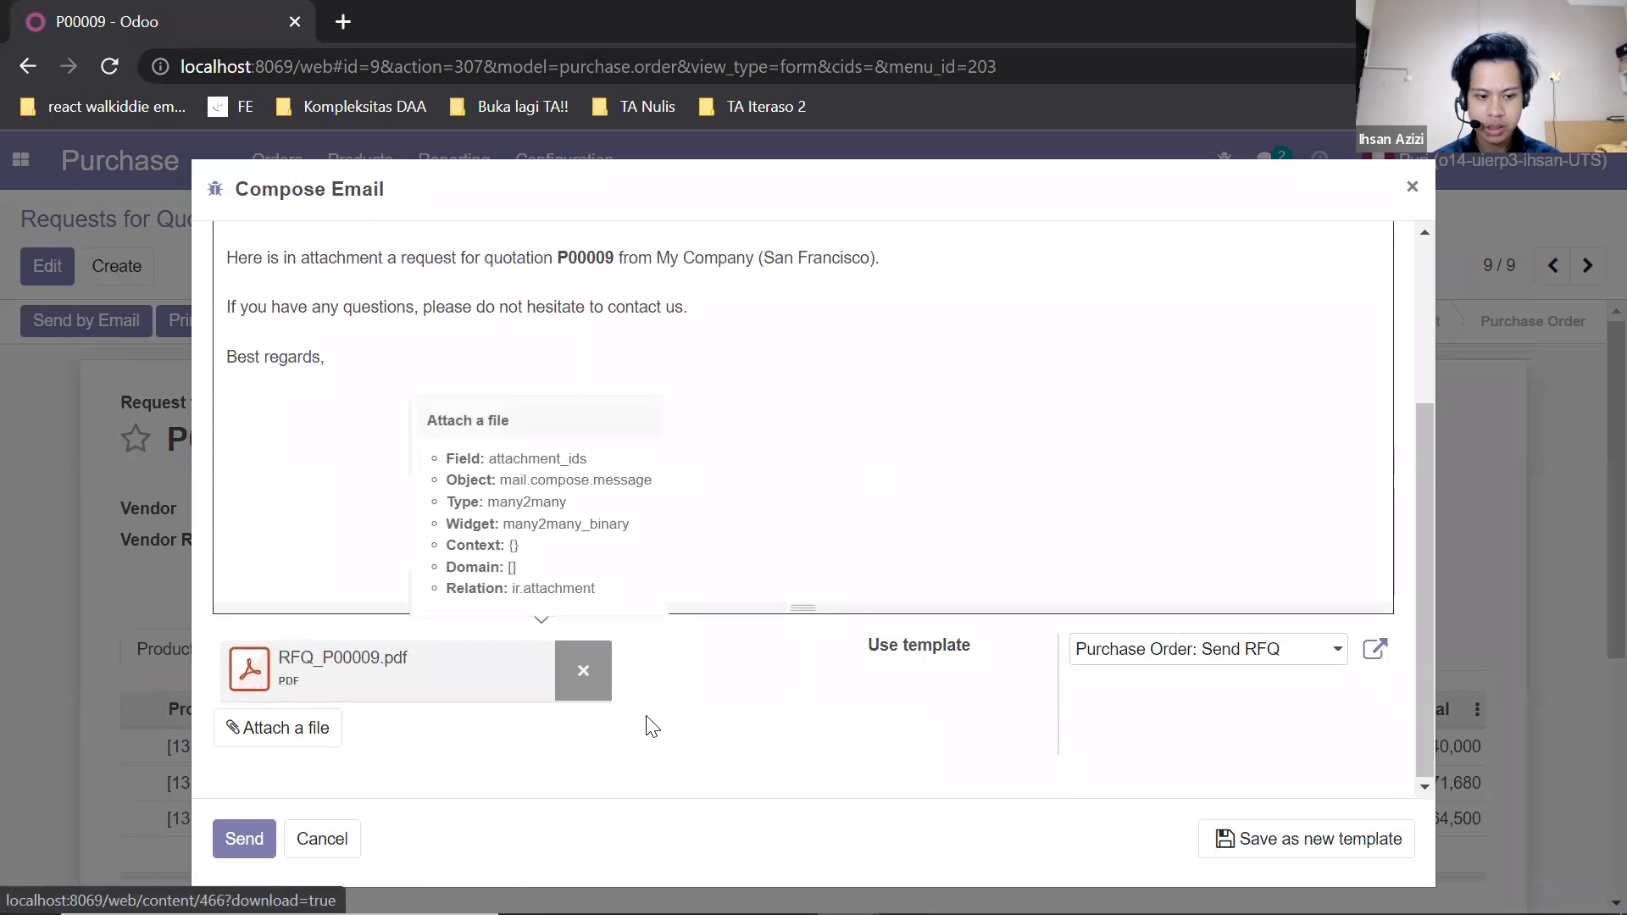
{"action": "scroll", "coordinate": [670, 720], "scroll_direction": "up", "scroll_amount": 3}
{"action": "scroll", "coordinate": [636, 537], "scroll_direction": "down", "scroll_amount": 3}
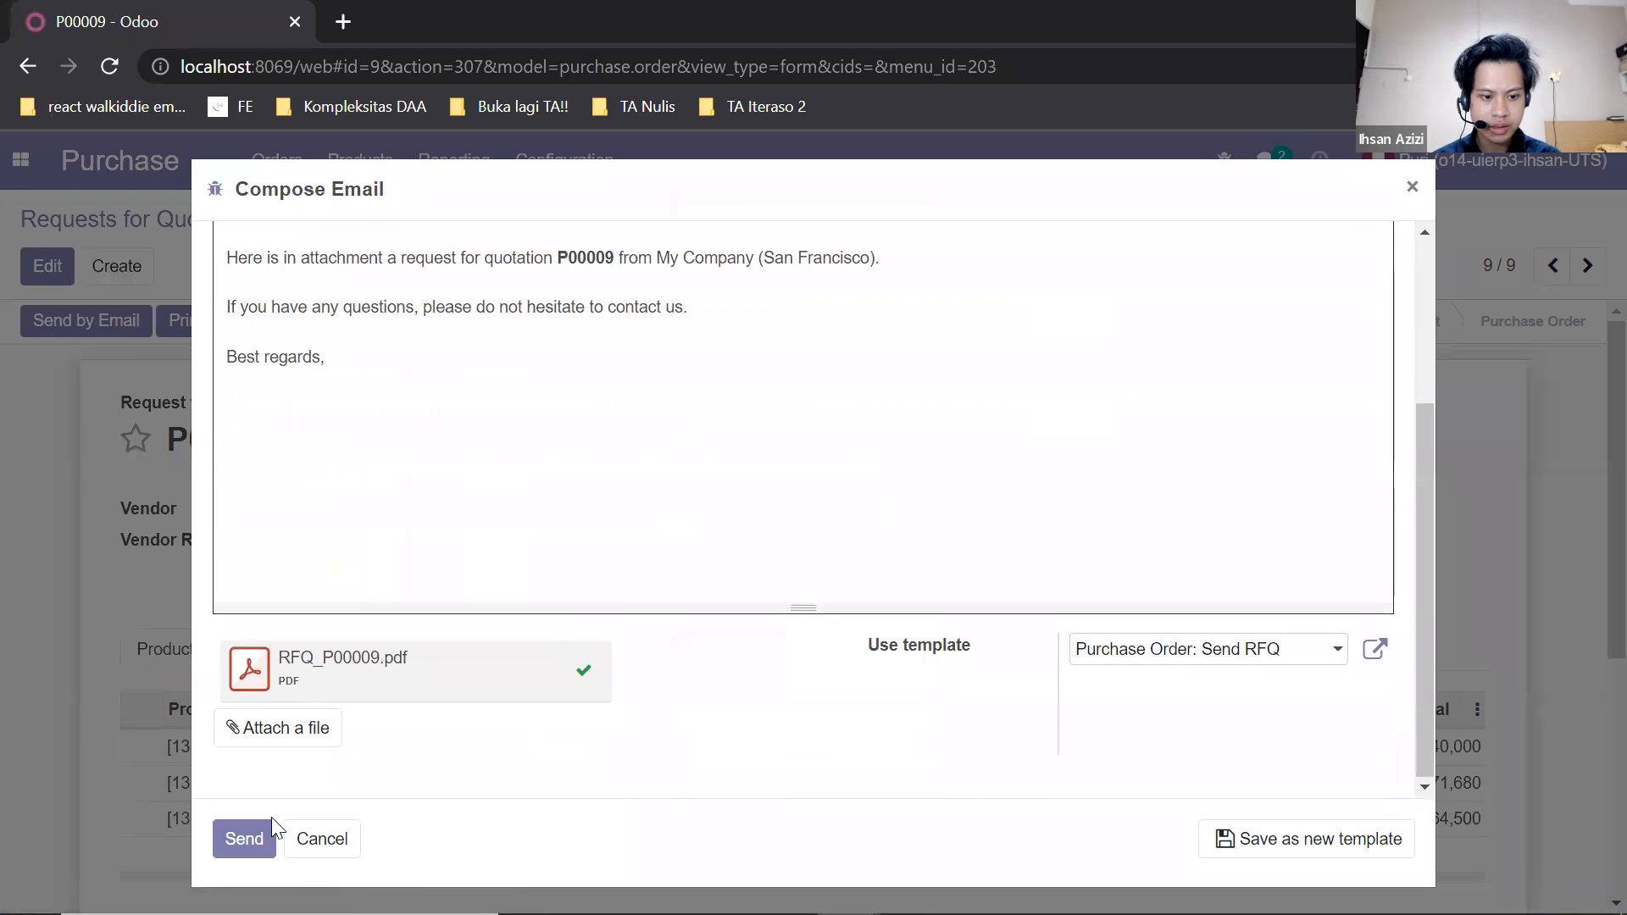
{"action": "left_click", "coordinate": [252, 826]}
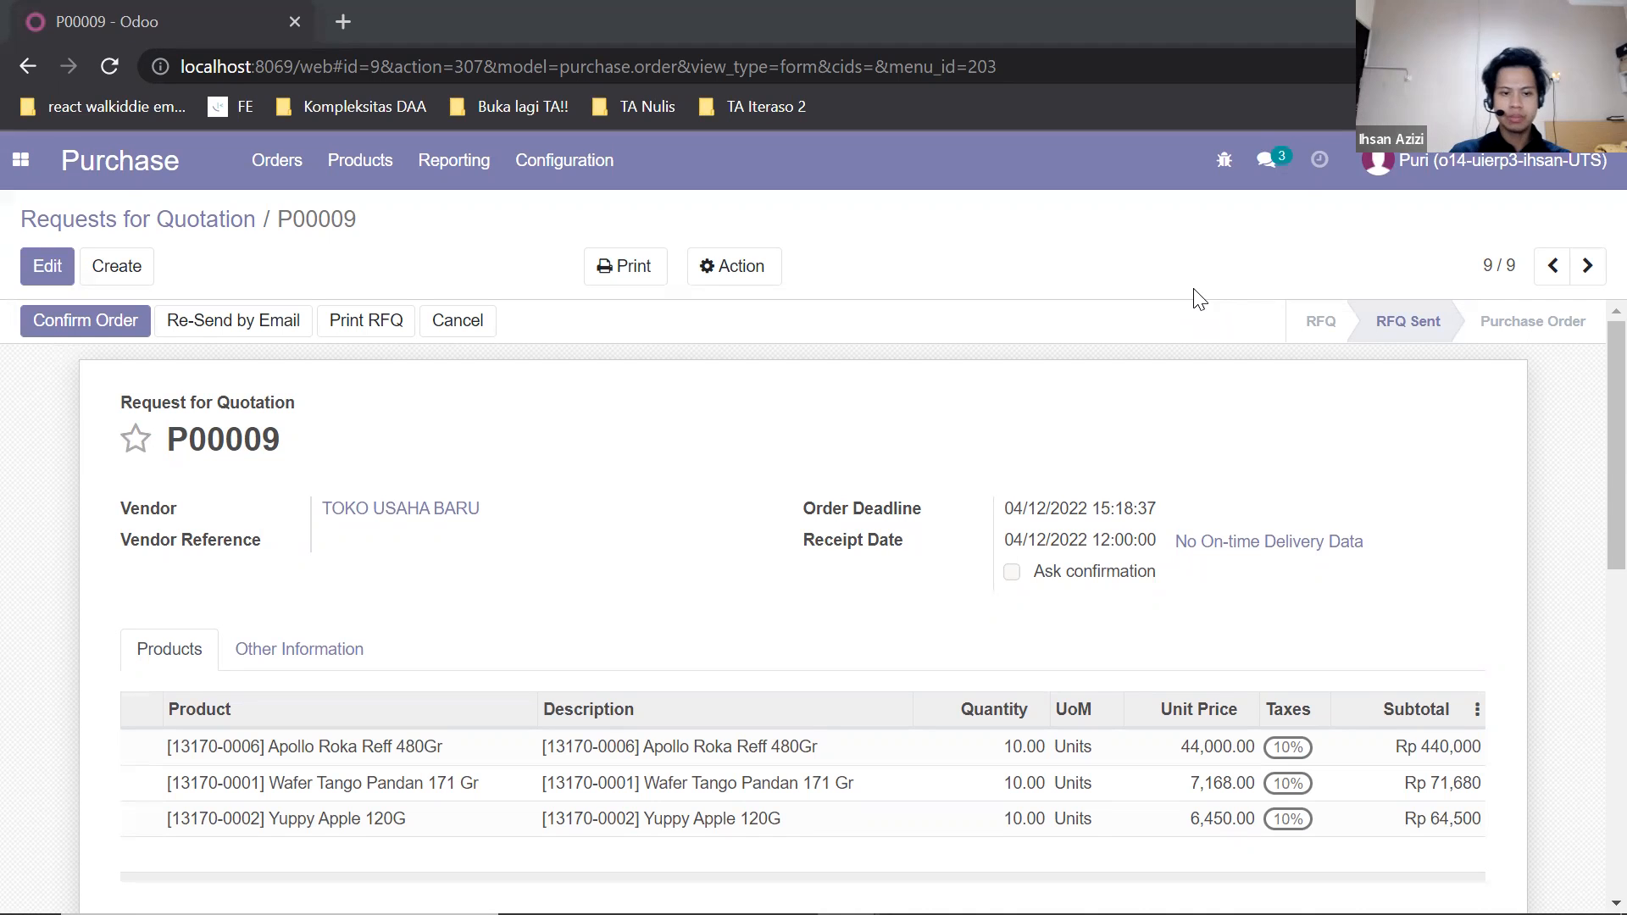
Review the sent request for quotation and its message log, and confirm the order.
{"action": "scroll", "coordinate": [1166, 383], "scroll_direction": "down", "scroll_amount": 3}
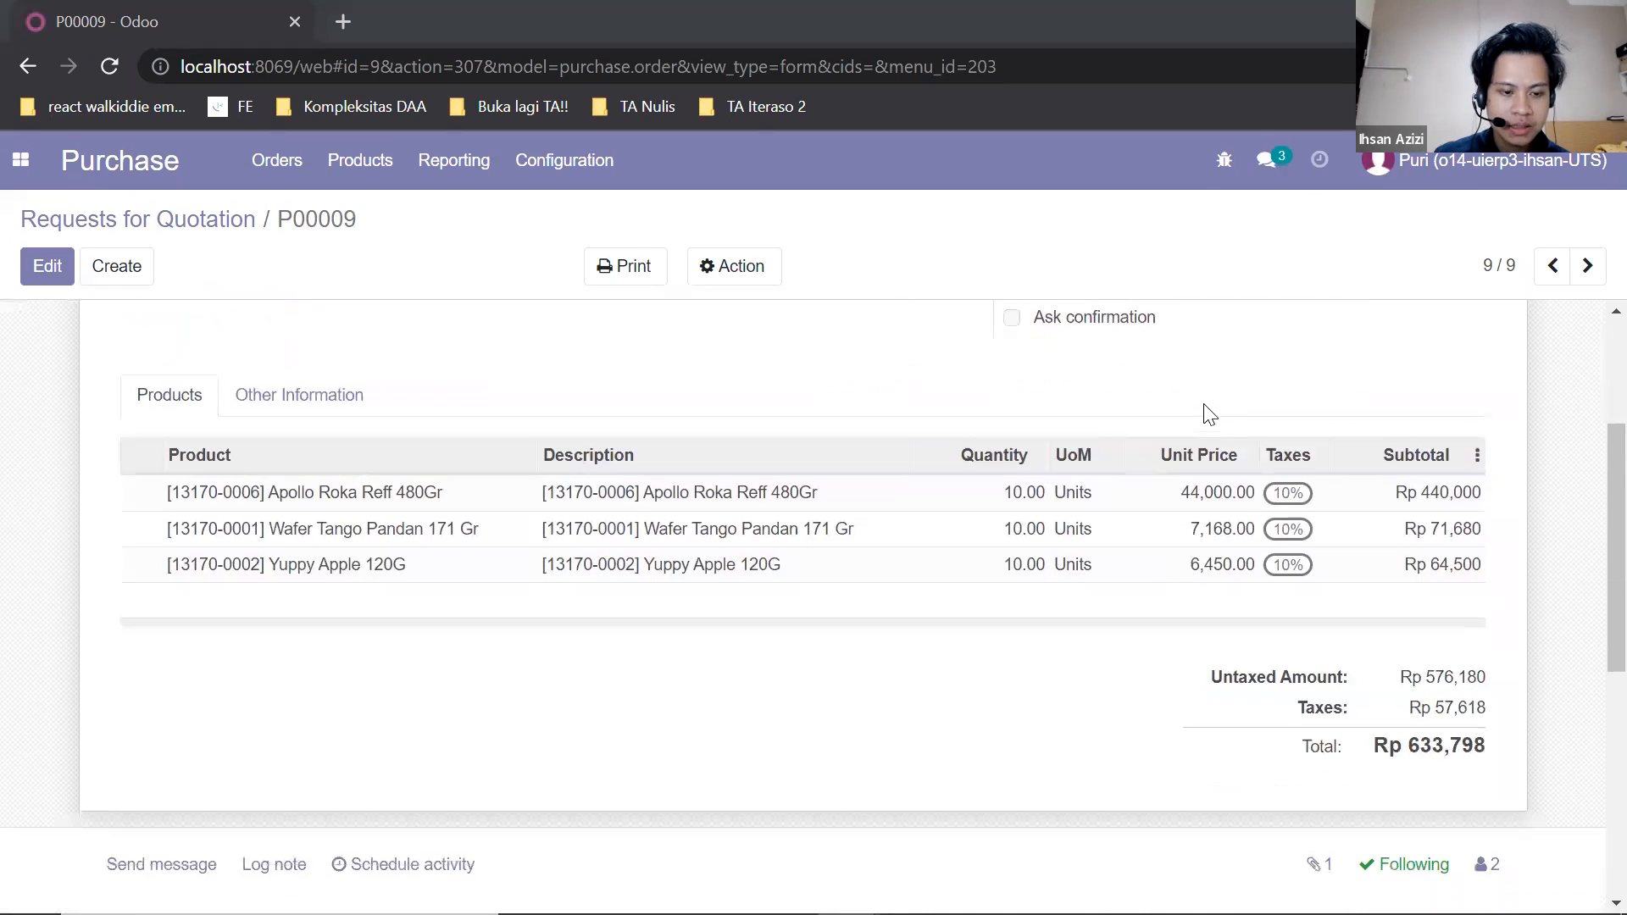
{"action": "scroll", "coordinate": [1211, 446], "scroll_direction": "down", "scroll_amount": 3}
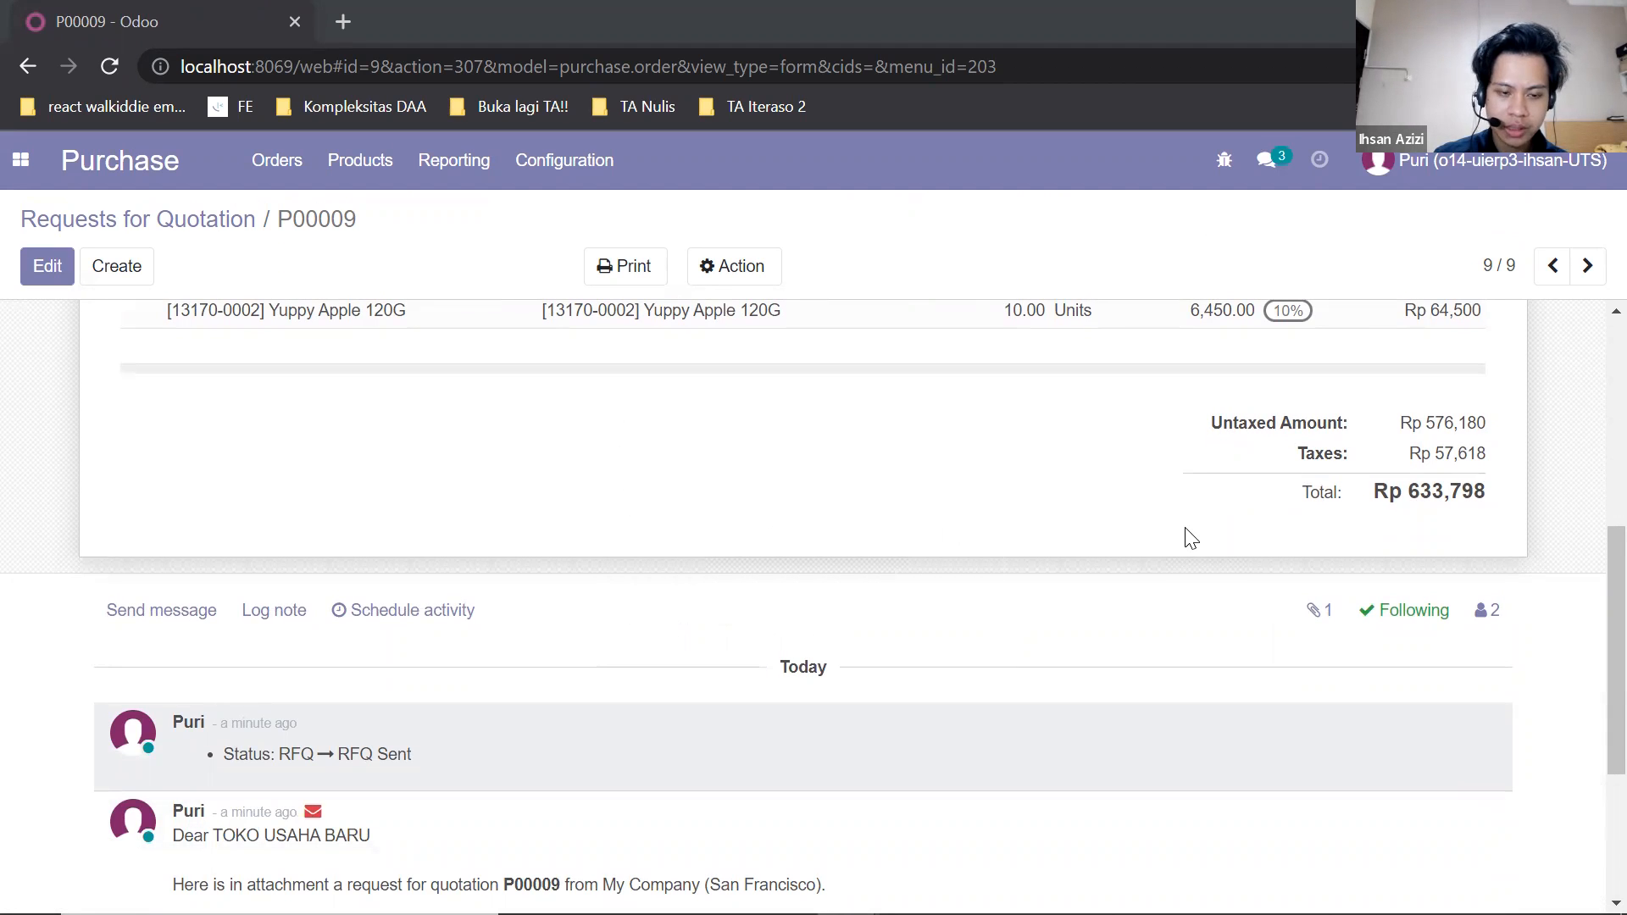
{"action": "scroll", "coordinate": [1190, 537], "scroll_direction": "up", "scroll_amount": 3}
{"action": "scroll", "coordinate": [1191, 537], "scroll_direction": "down", "scroll_amount": 4}
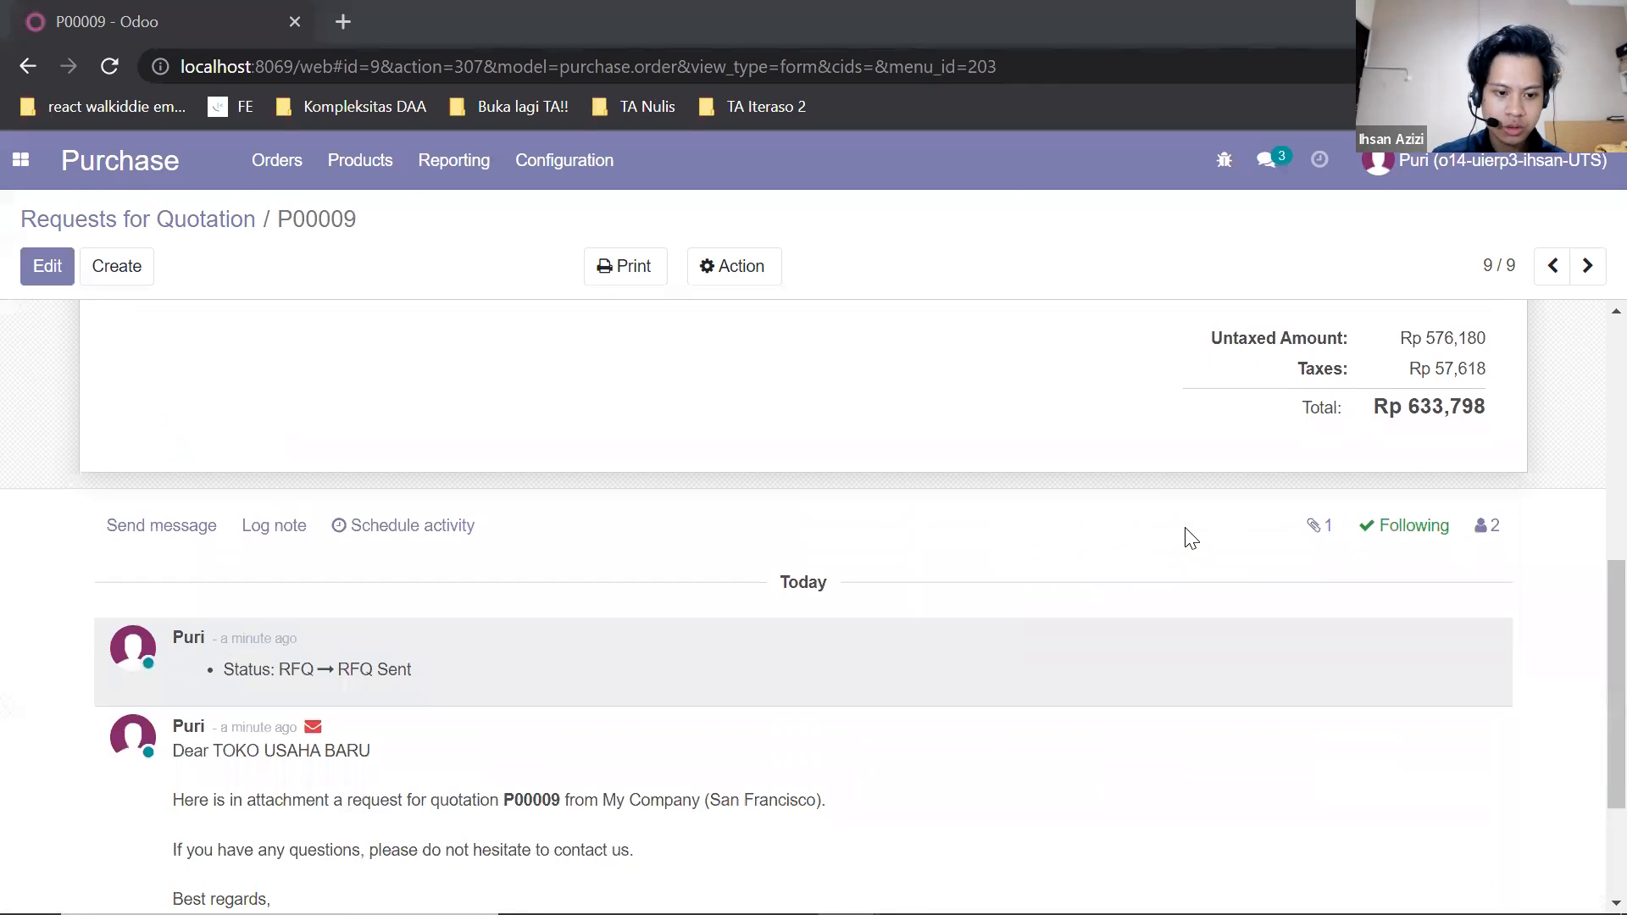
{"action": "scroll", "coordinate": [1190, 537], "scroll_direction": "up", "scroll_amount": 7}
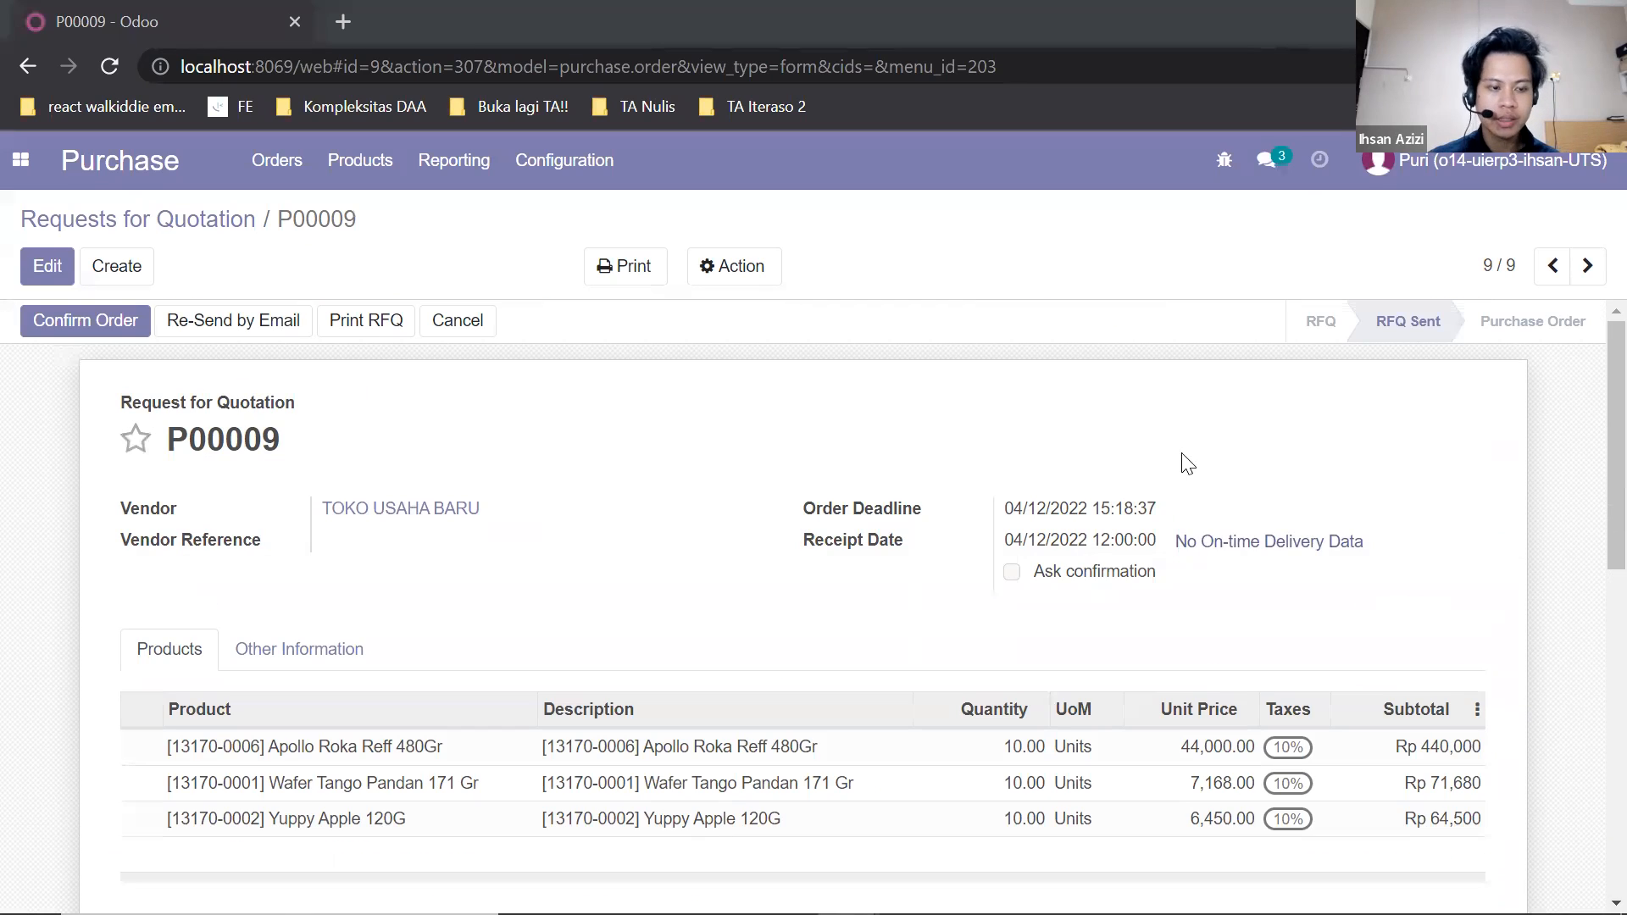
{"action": "left_click", "coordinate": [118, 338]}
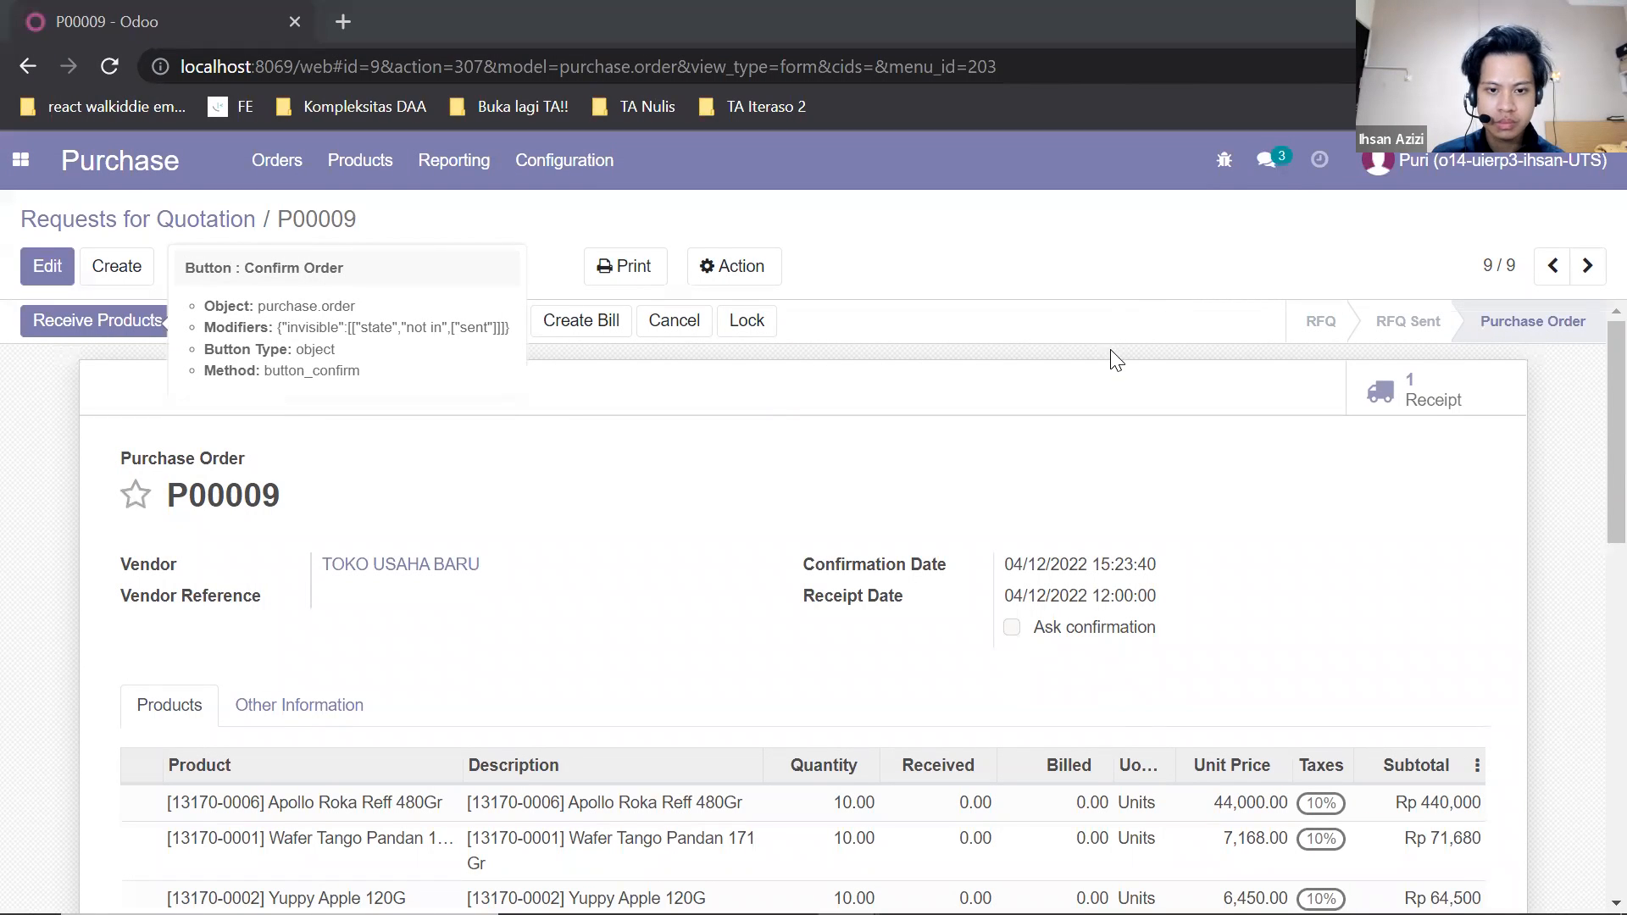
Check the confirmed purchase order and its status log, and log out of the purchasing user's account.
{"action": "scroll", "coordinate": [1110, 398], "scroll_direction": "down", "scroll_amount": 7}
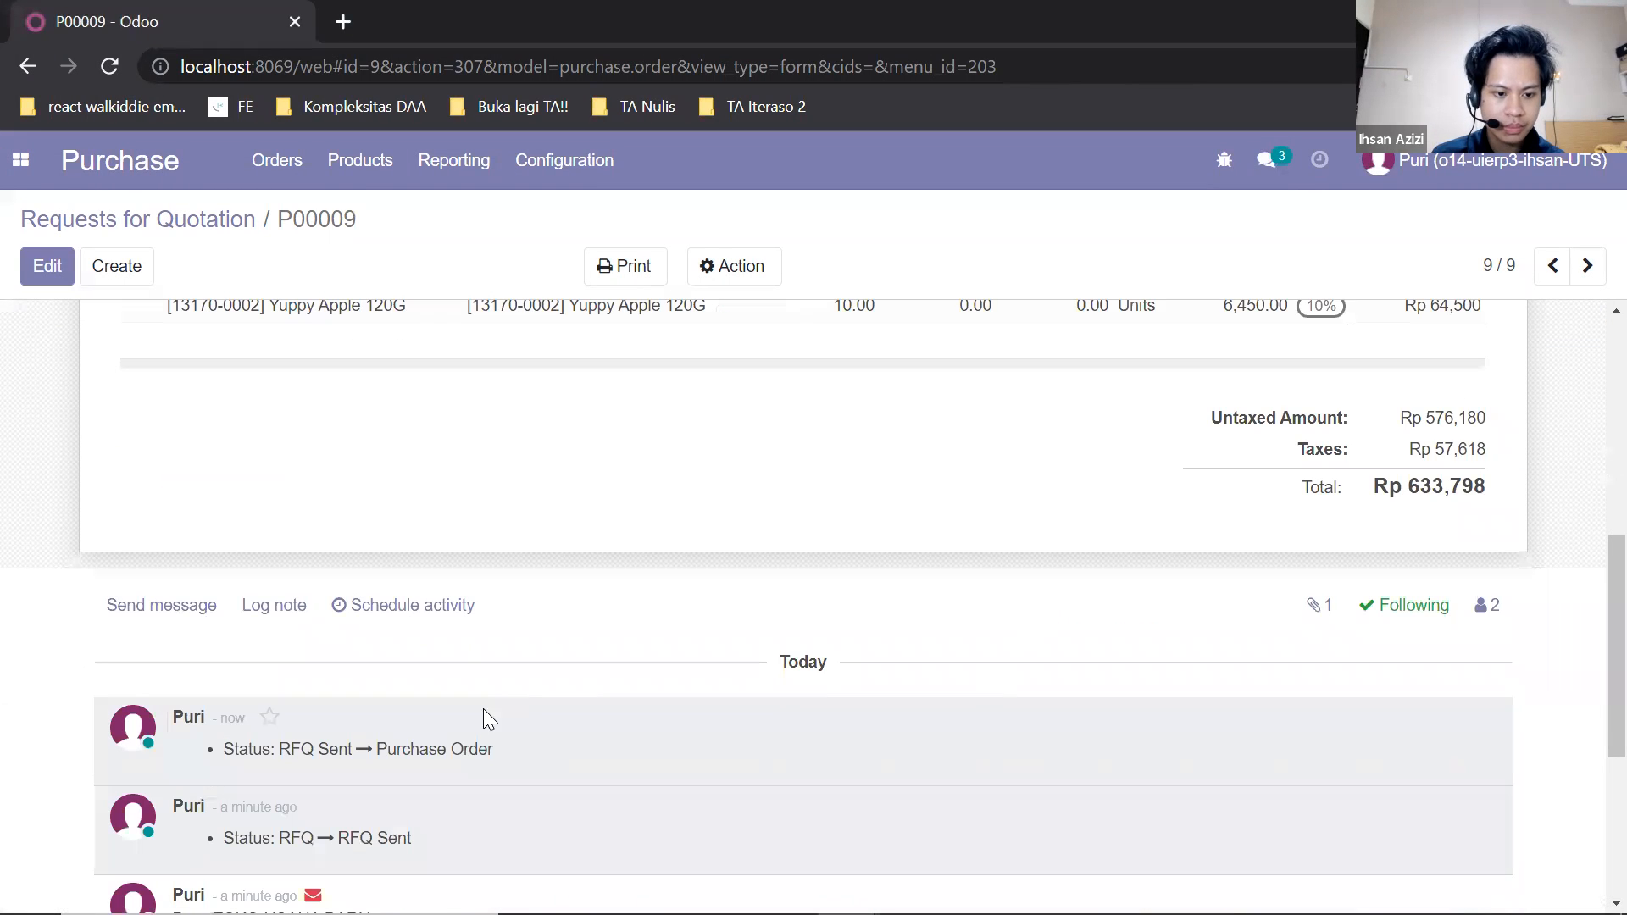
{"action": "scroll", "coordinate": [465, 753], "scroll_direction": "up", "scroll_amount": 7}
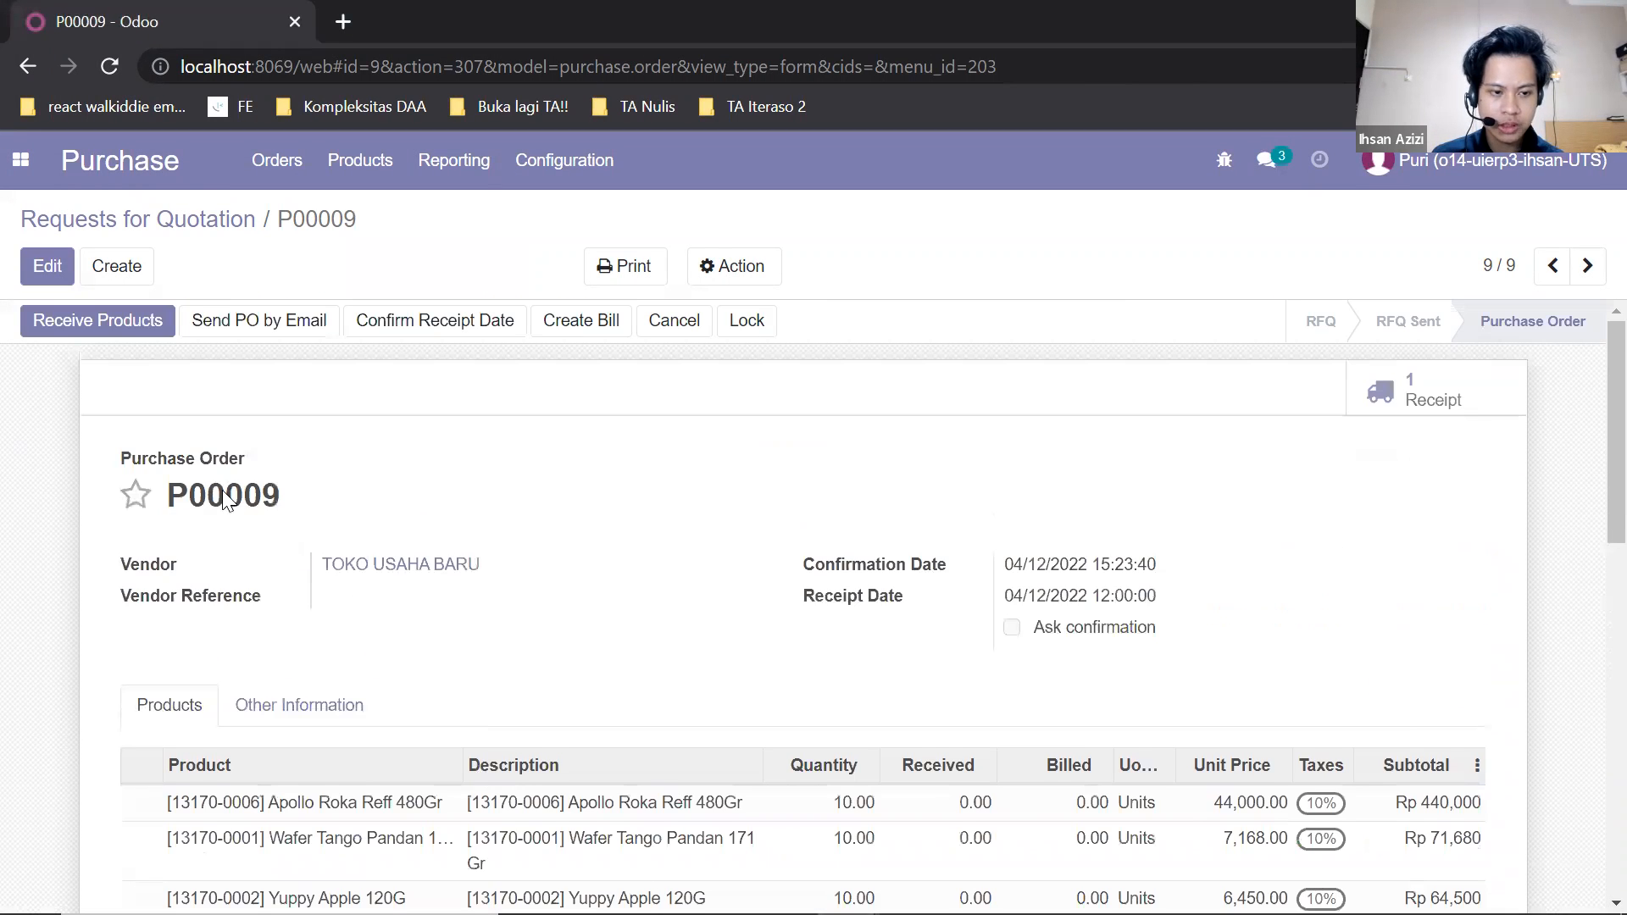
{"action": "scroll", "coordinate": [304, 575], "scroll_direction": "down", "scroll_amount": 9}
{"action": "scroll", "coordinate": [305, 575], "scroll_direction": "down", "scroll_amount": 1}
{"action": "scroll", "coordinate": [483, 505], "scroll_direction": "up", "scroll_amount": 10}
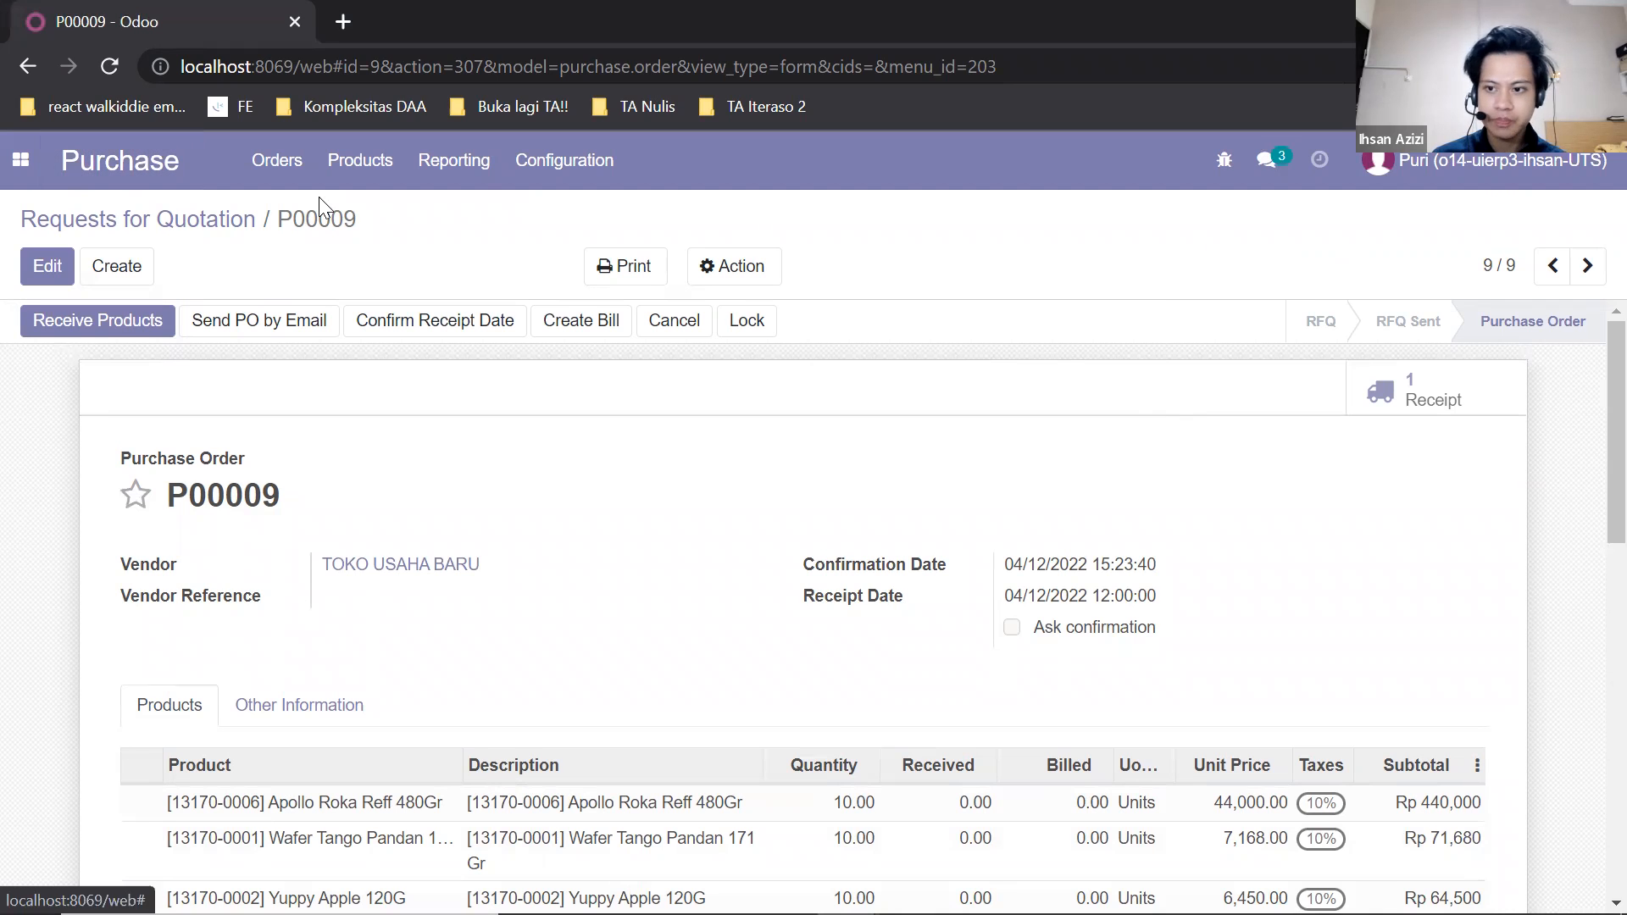
{"action": "left_click", "coordinate": [1493, 177]}
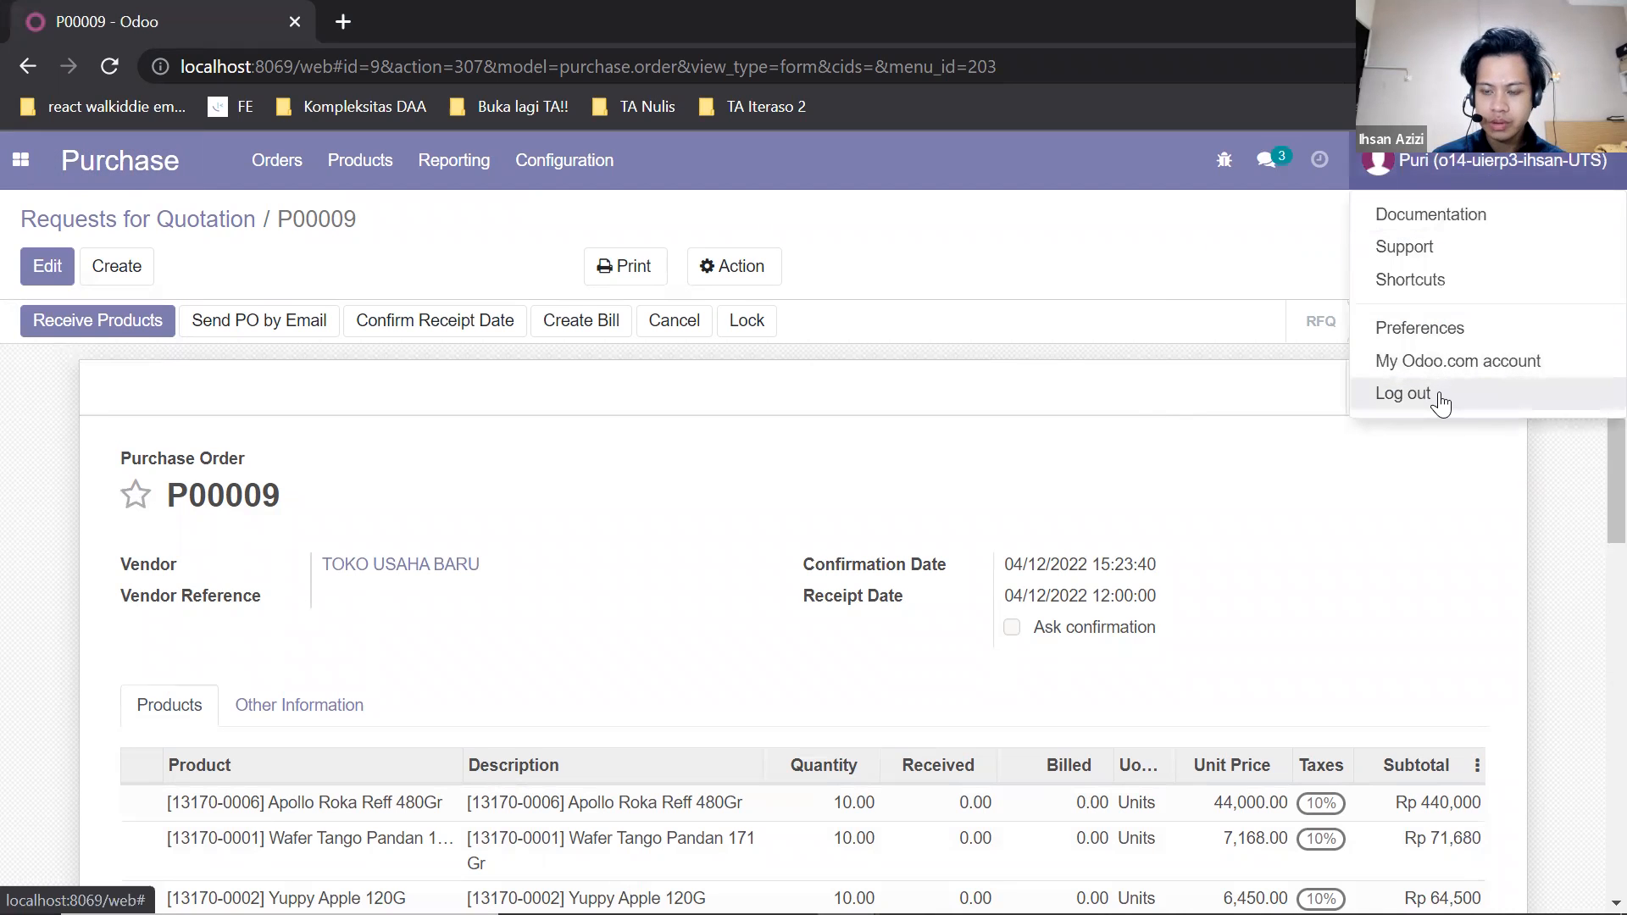
{"action": "left_click", "coordinate": [1439, 400]}
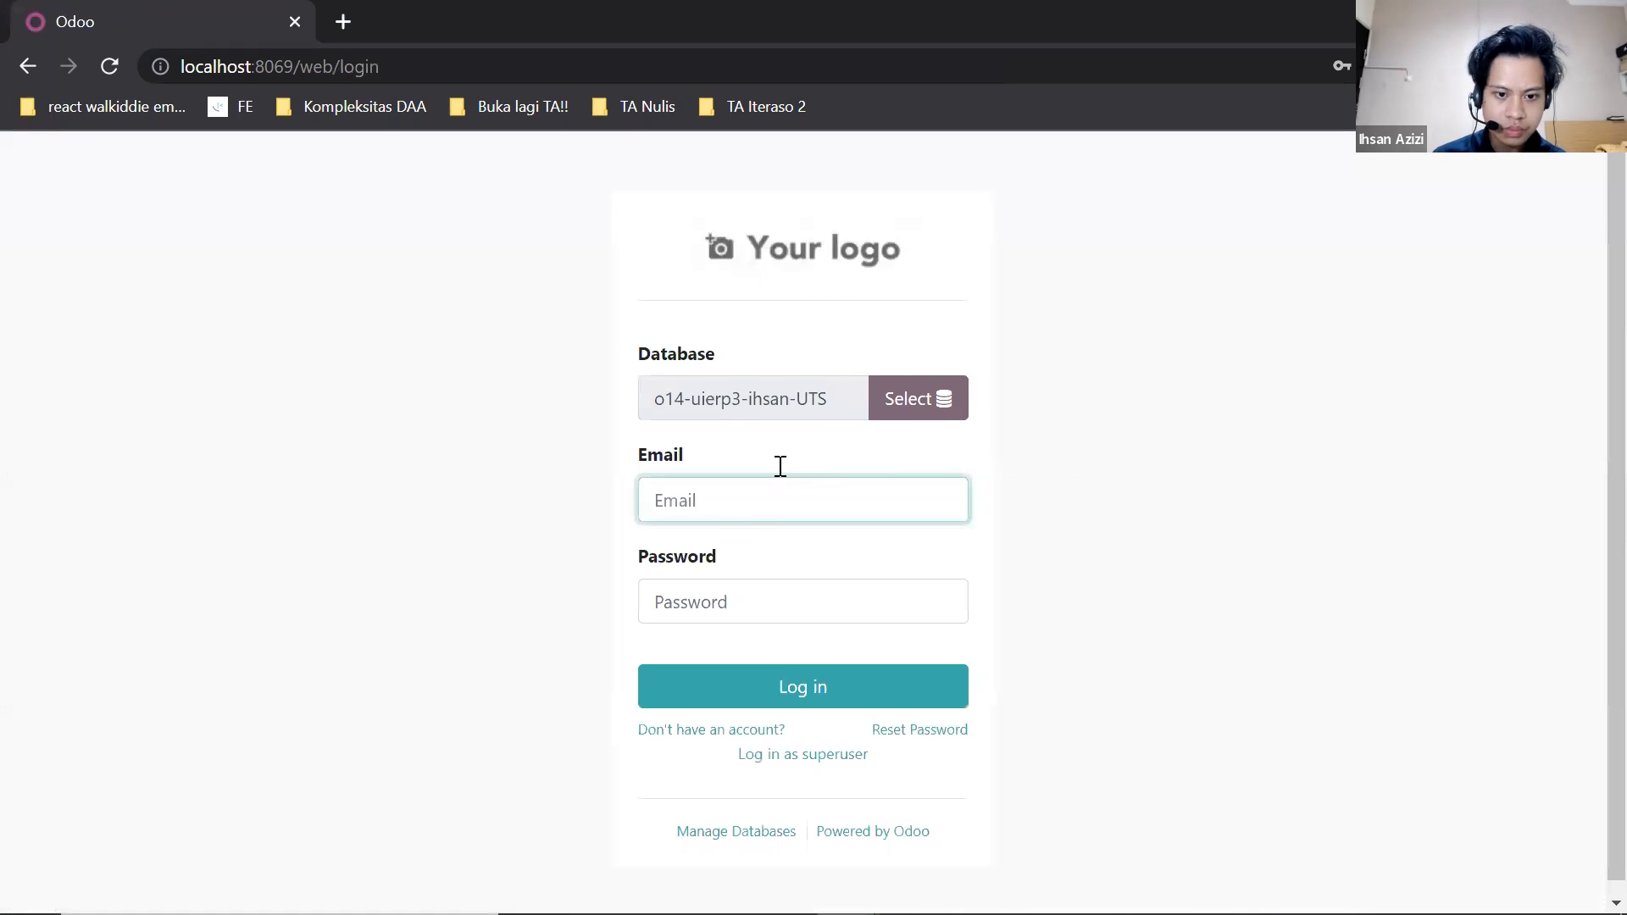
Log in to the o14-uierp3-ihsan-UTS database with the warehouse user's e-mail.
{"action": "left_click", "coordinate": [745, 517]}
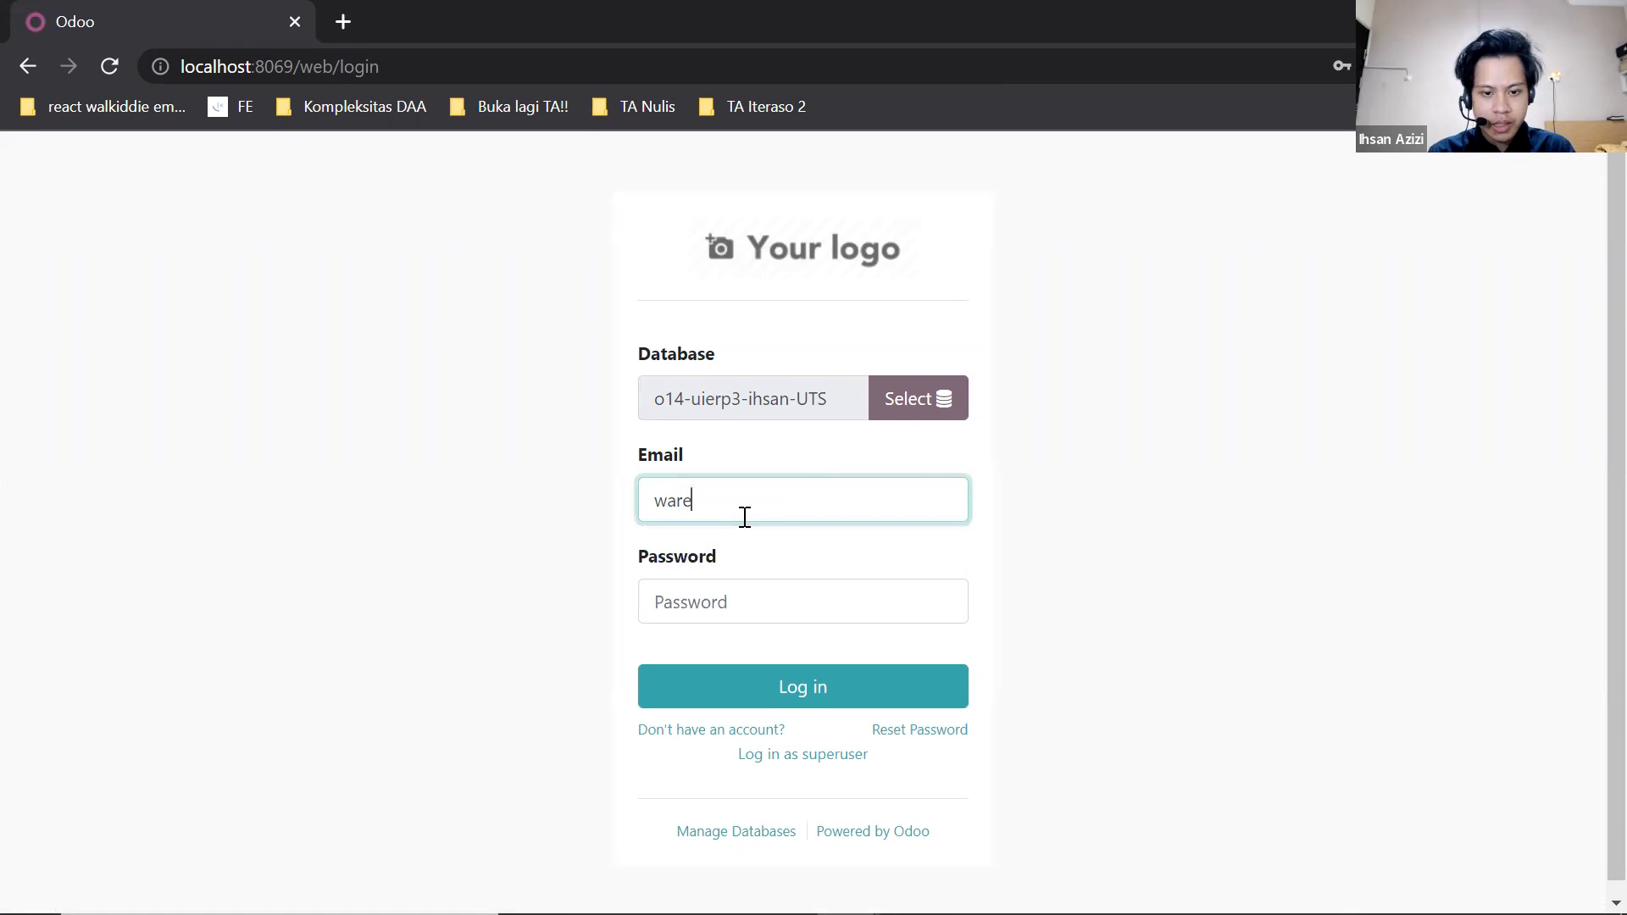
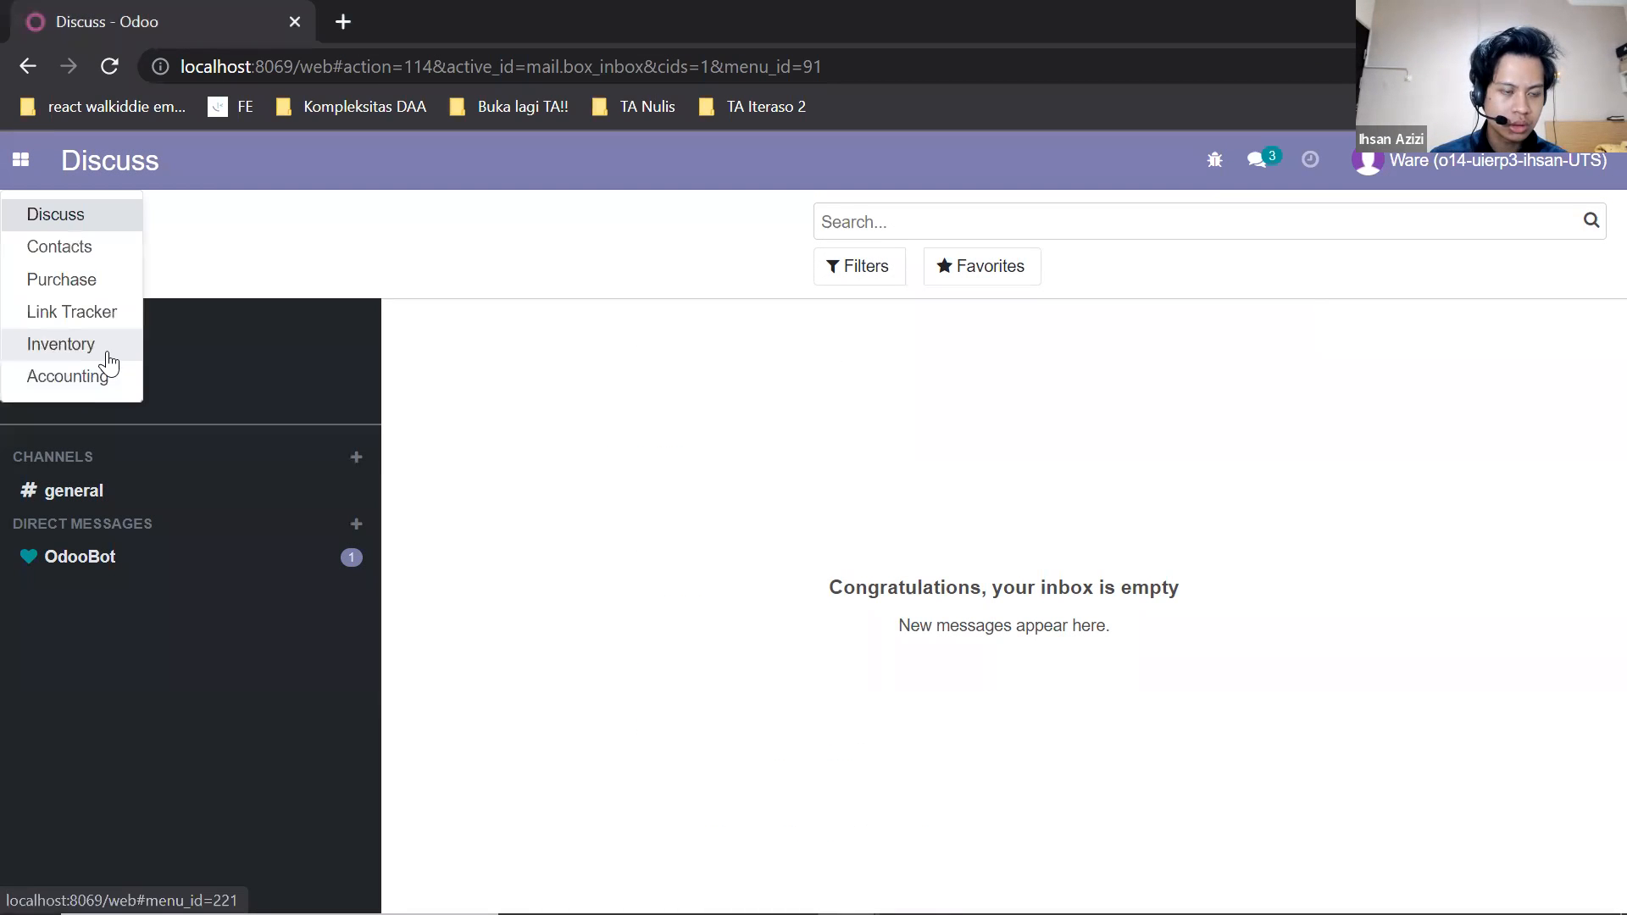
Open the TOKO USAHA BARU receipt from the Receipts list in Inventory.
{"action": "left_click", "coordinate": [110, 352]}
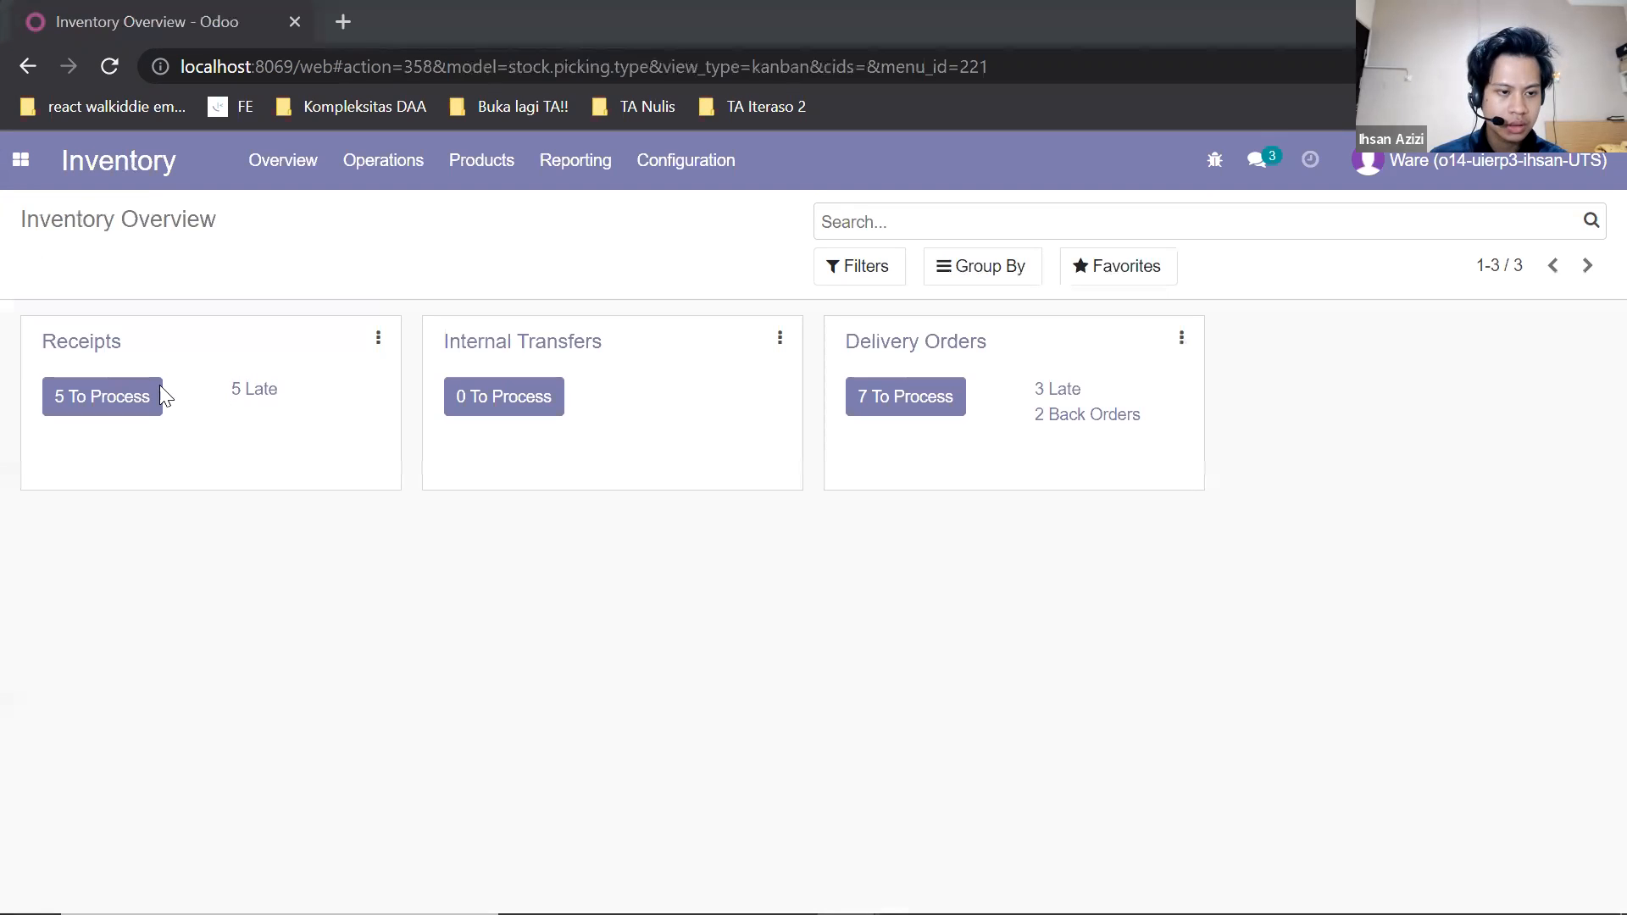
{"action": "left_click", "coordinate": [86, 351]}
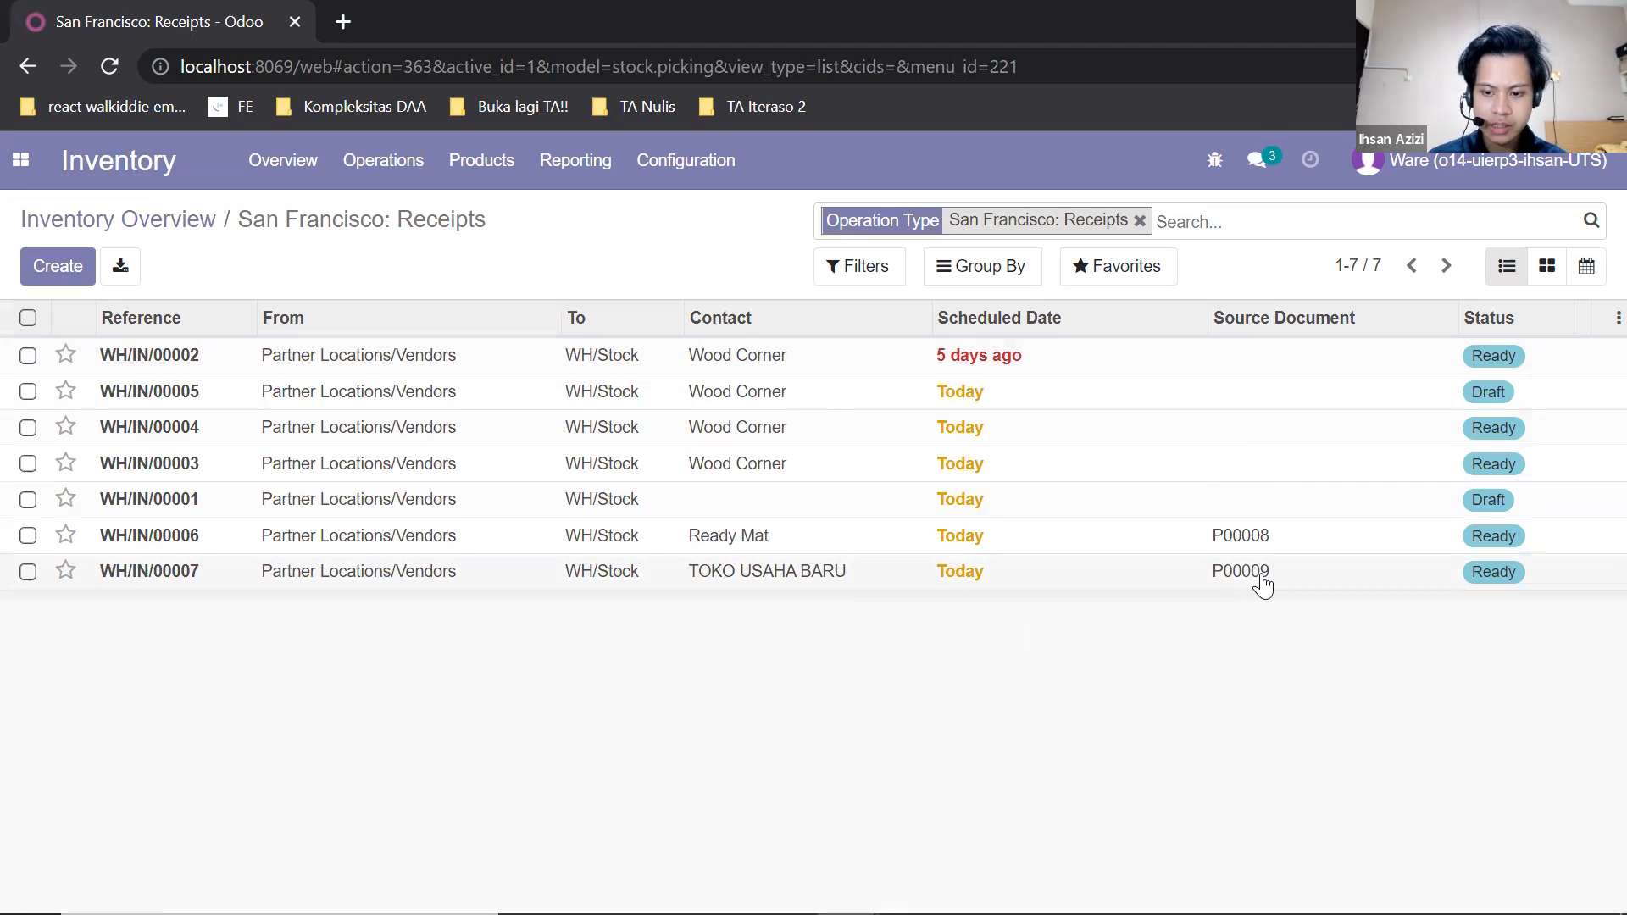
{"action": "left_click", "coordinate": [441, 575]}
Examine the receipt's vendor, scheduled date, source document, and the demanded and done quantities of its three products.
{"action": "scroll", "coordinate": [581, 504], "scroll_direction": "down", "scroll_amount": 2}
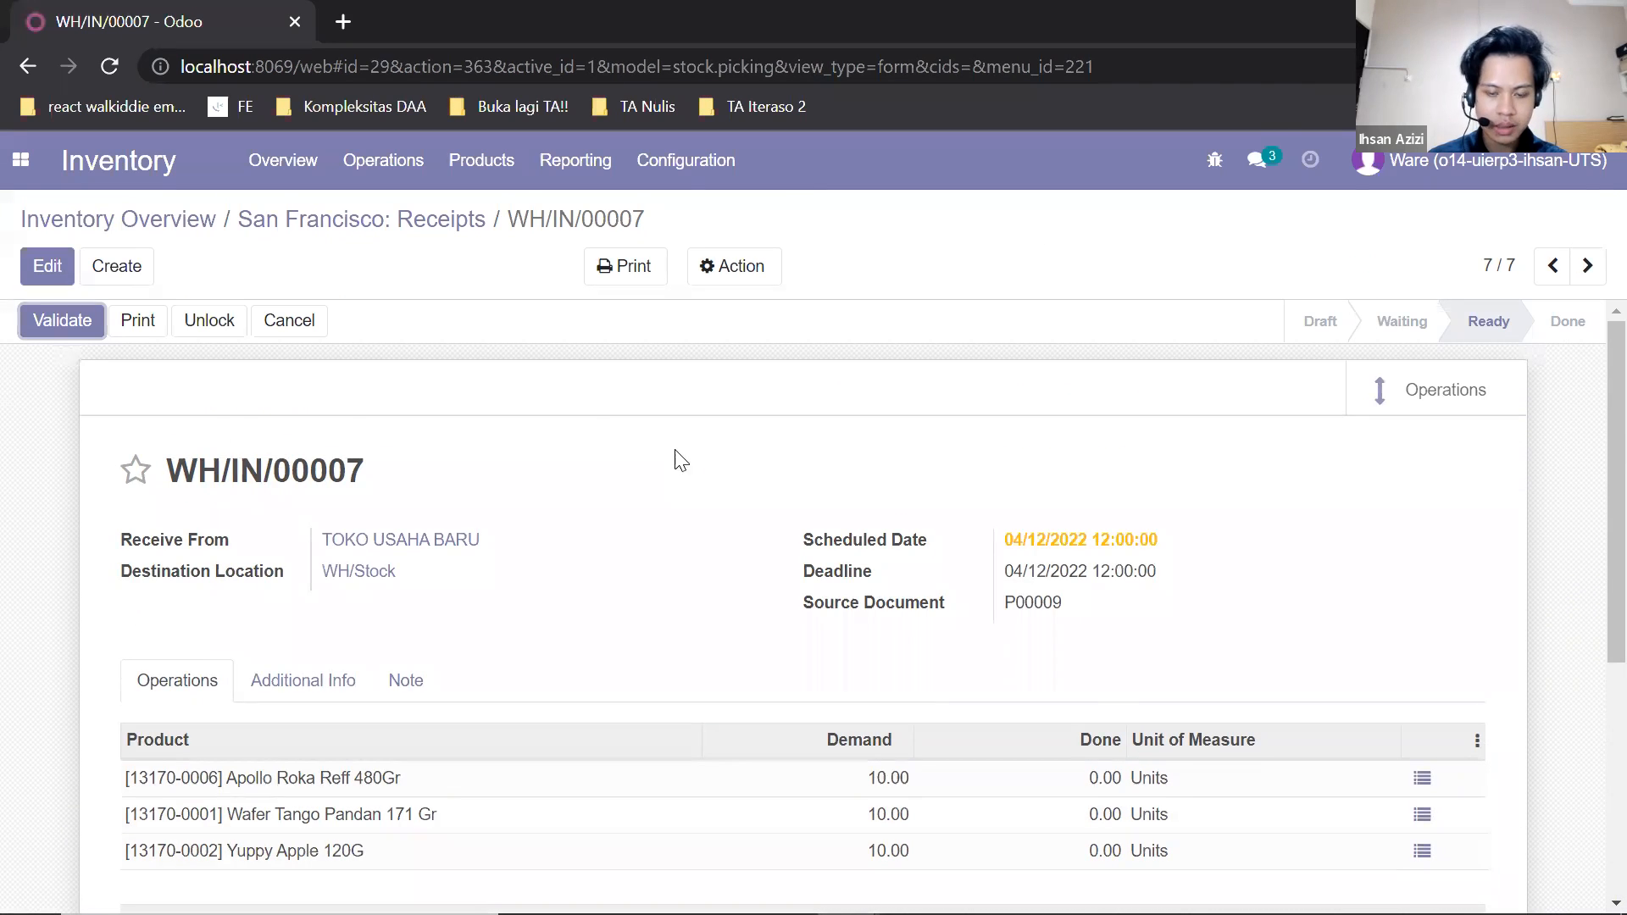
{"action": "scroll", "coordinate": [1125, 457], "scroll_direction": "down", "scroll_amount": 3}
{"action": "scroll", "coordinate": [1128, 462], "scroll_direction": "up", "scroll_amount": 3}
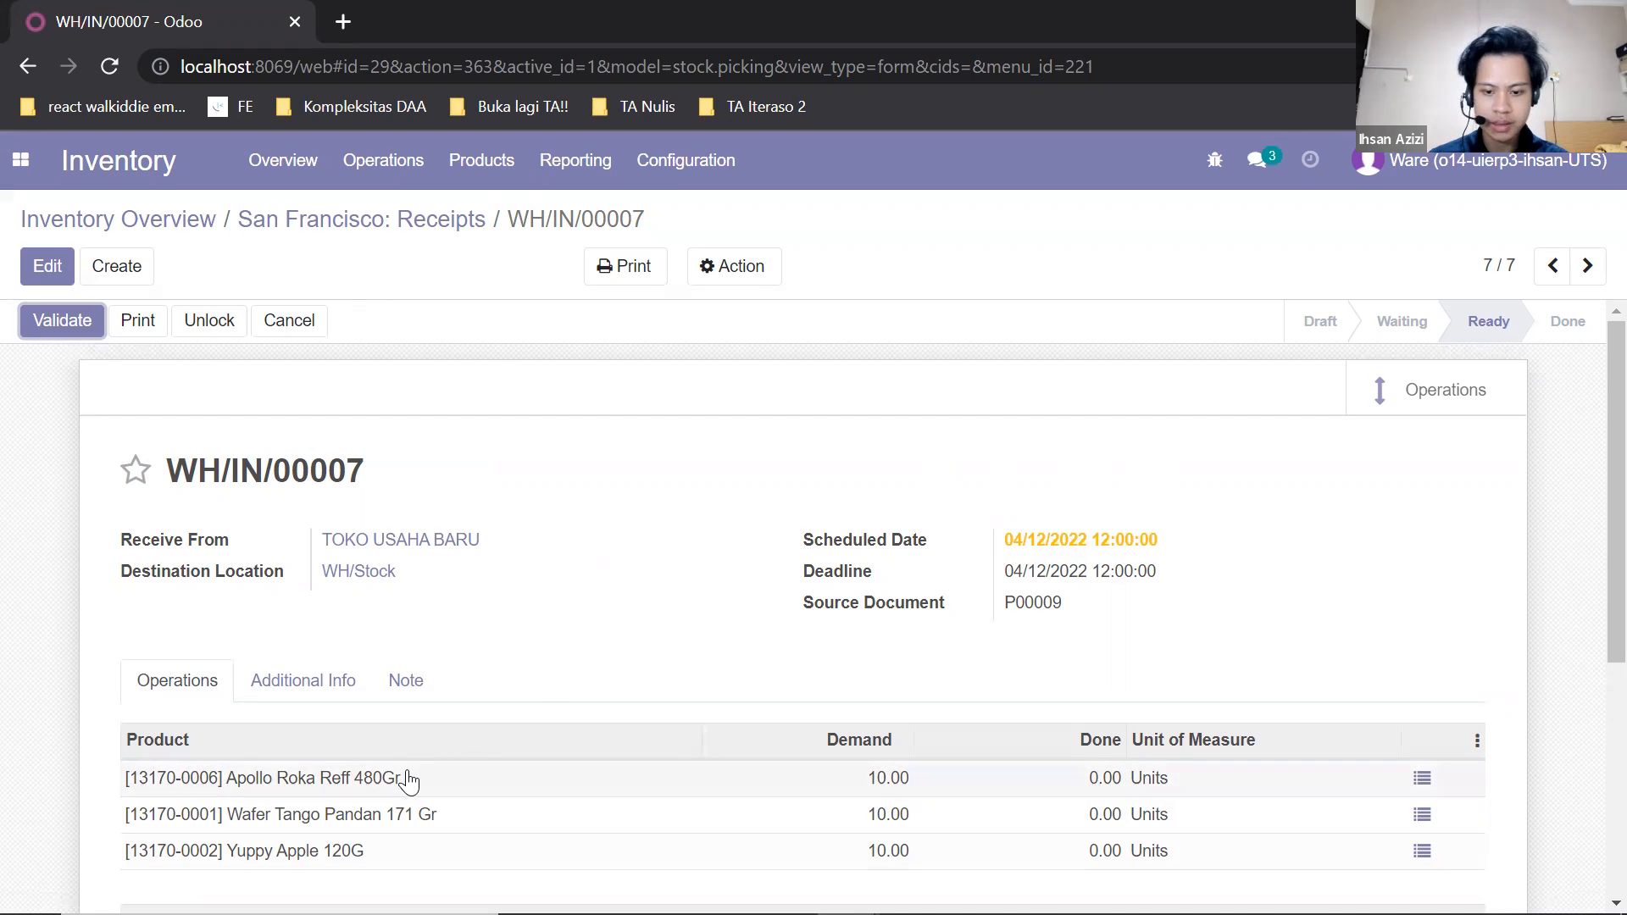
{"action": "scroll", "coordinate": [587, 610], "scroll_direction": "down", "scroll_amount": 3}
{"action": "scroll", "coordinate": [596, 612], "scroll_direction": "up", "scroll_amount": 3}
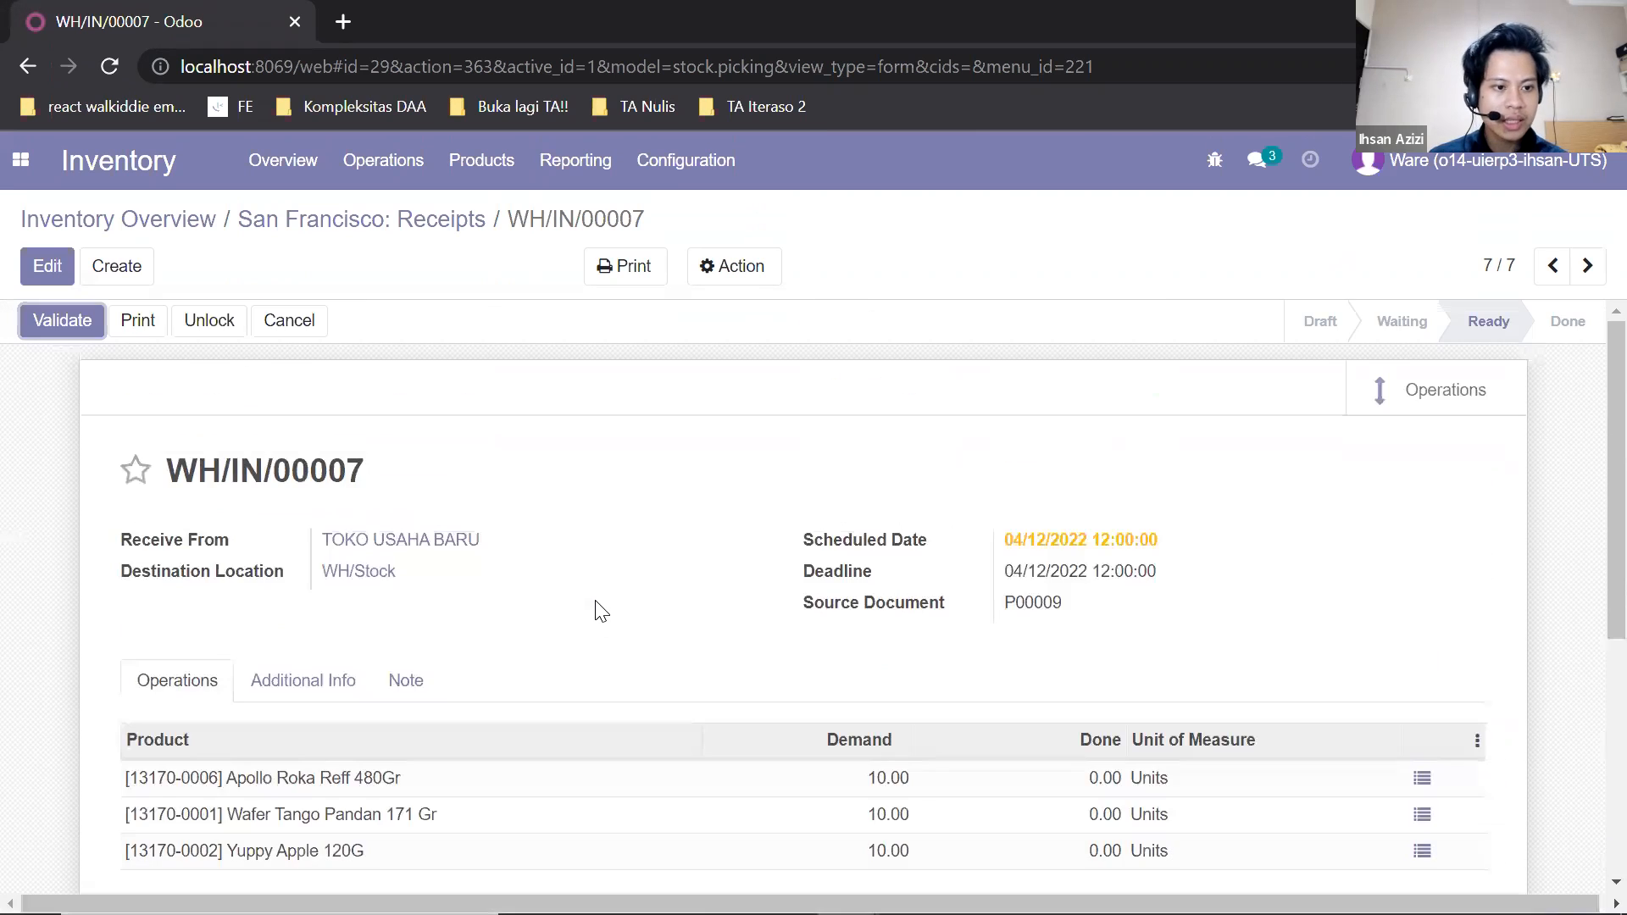
{"action": "scroll", "coordinate": [600, 611], "scroll_direction": "down", "scroll_amount": 2}
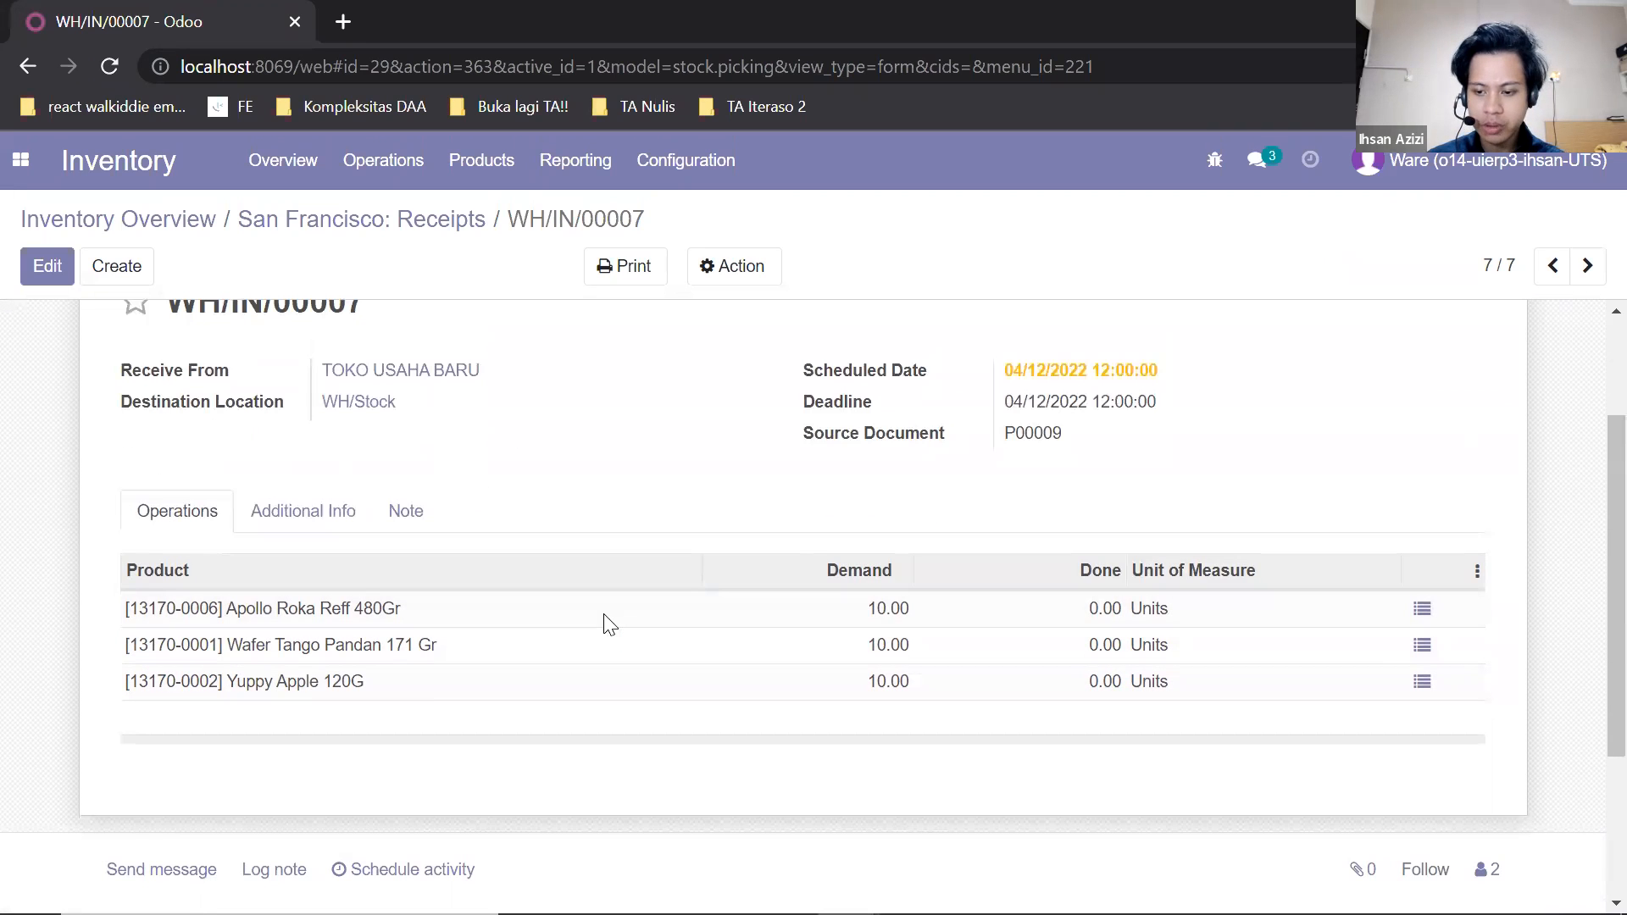
{"action": "scroll", "coordinate": [556, 491], "scroll_direction": "up", "scroll_amount": 2}
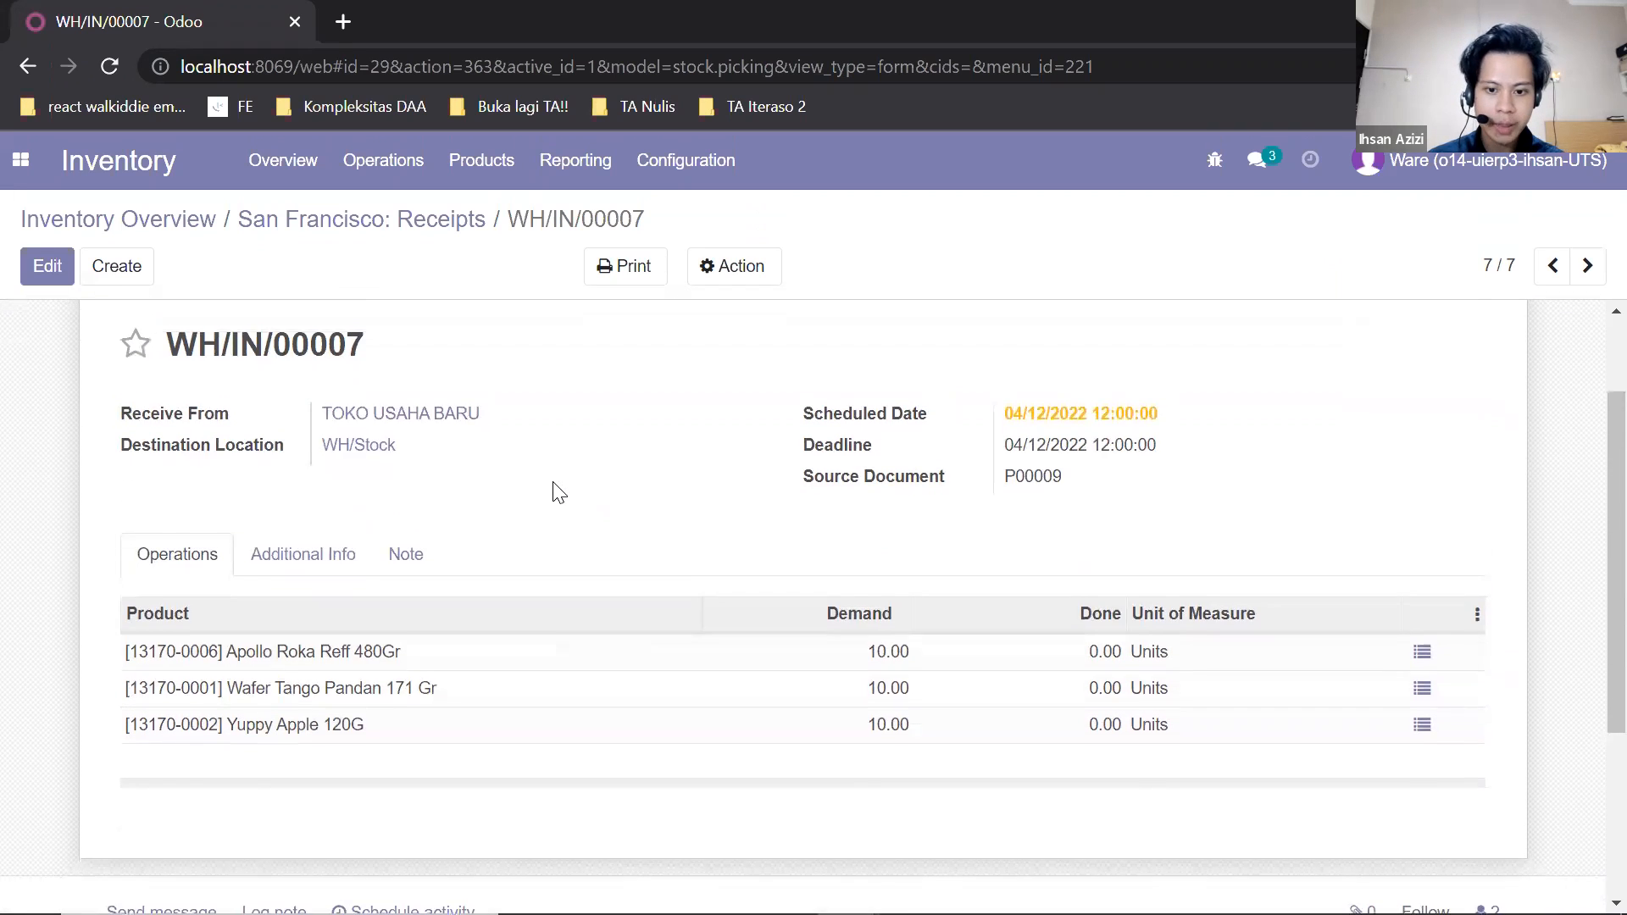
{"action": "scroll", "coordinate": [628, 538], "scroll_direction": "down", "scroll_amount": 1}
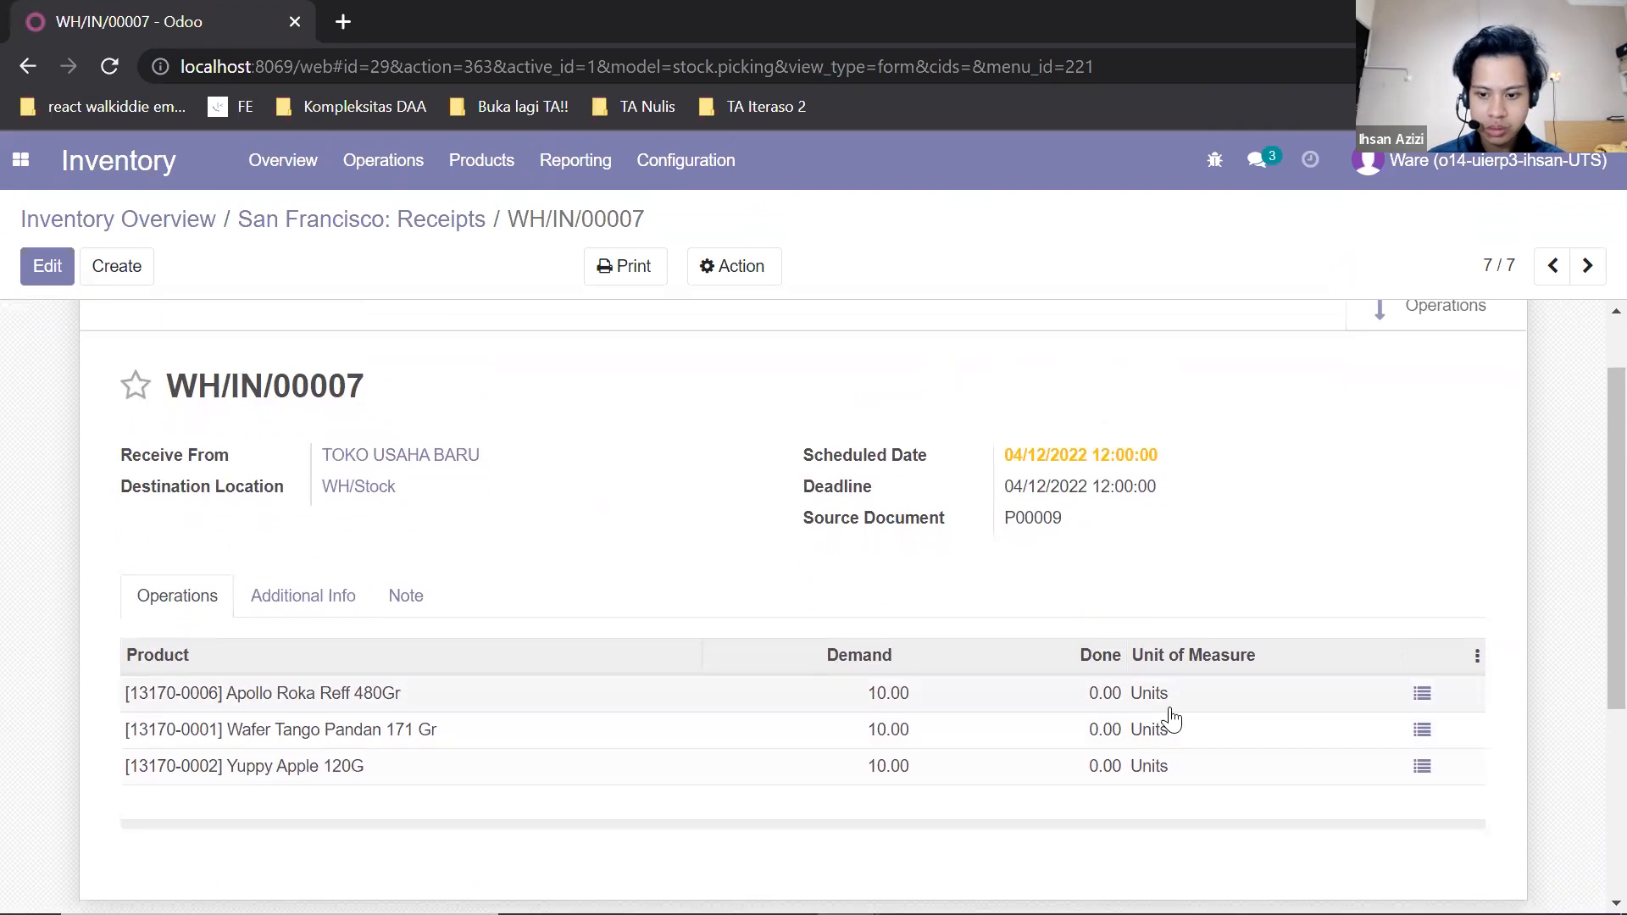
Edit the receipt and record 10 done units of Apollo Roka Reff 480Gr into WH/Stock.
{"action": "left_click", "coordinate": [37, 278]}
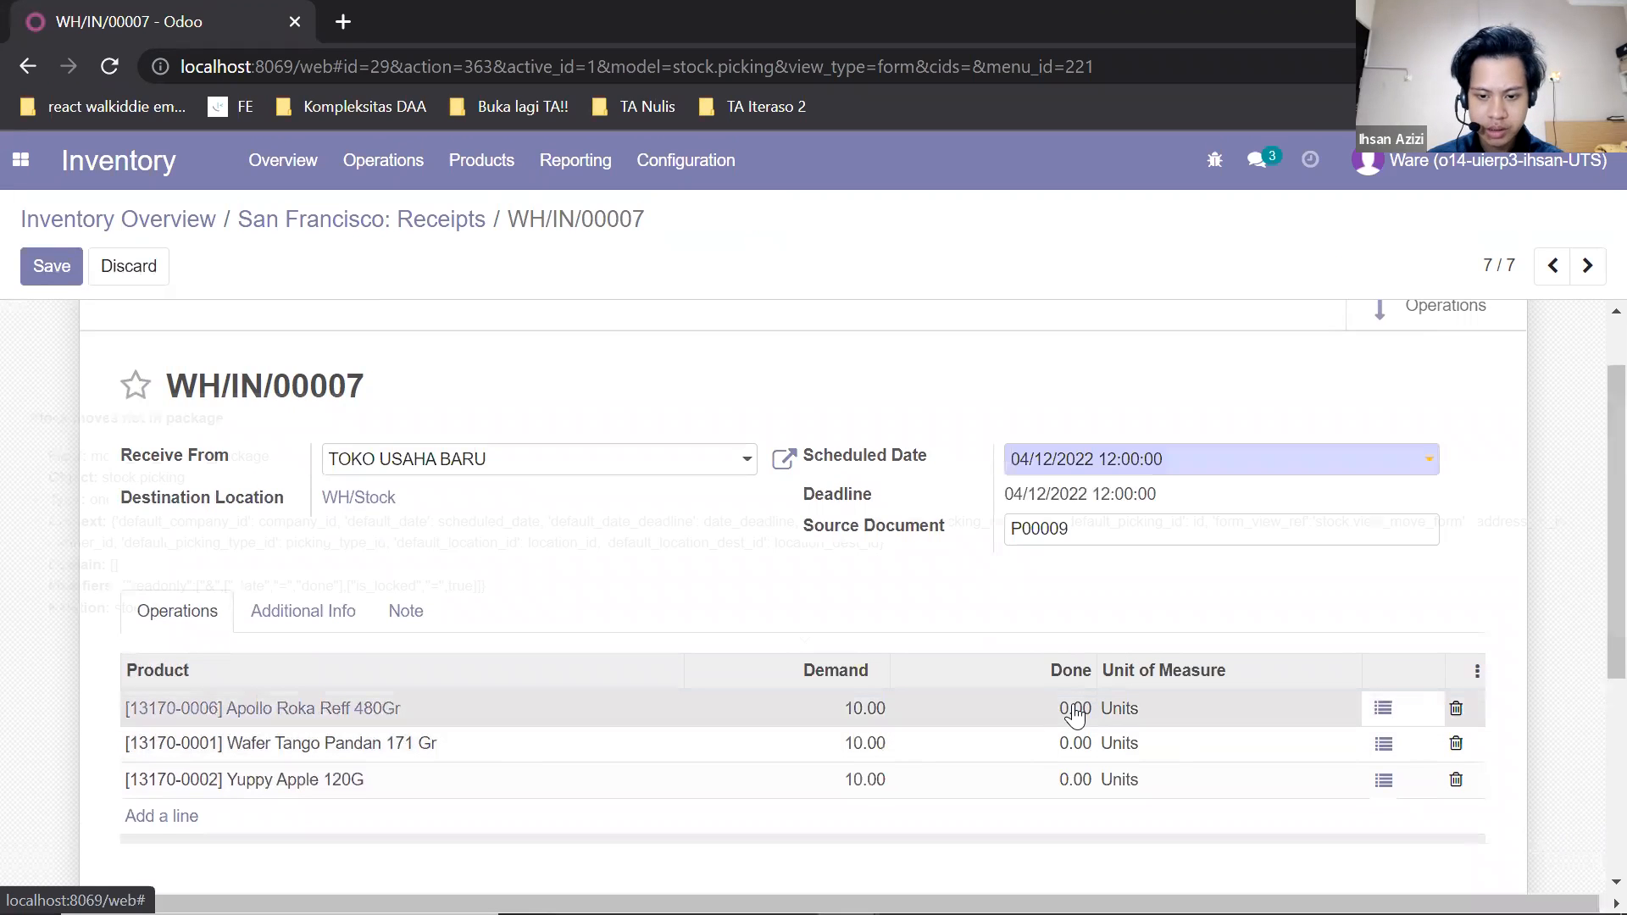
{"action": "left_click", "coordinate": [1386, 716]}
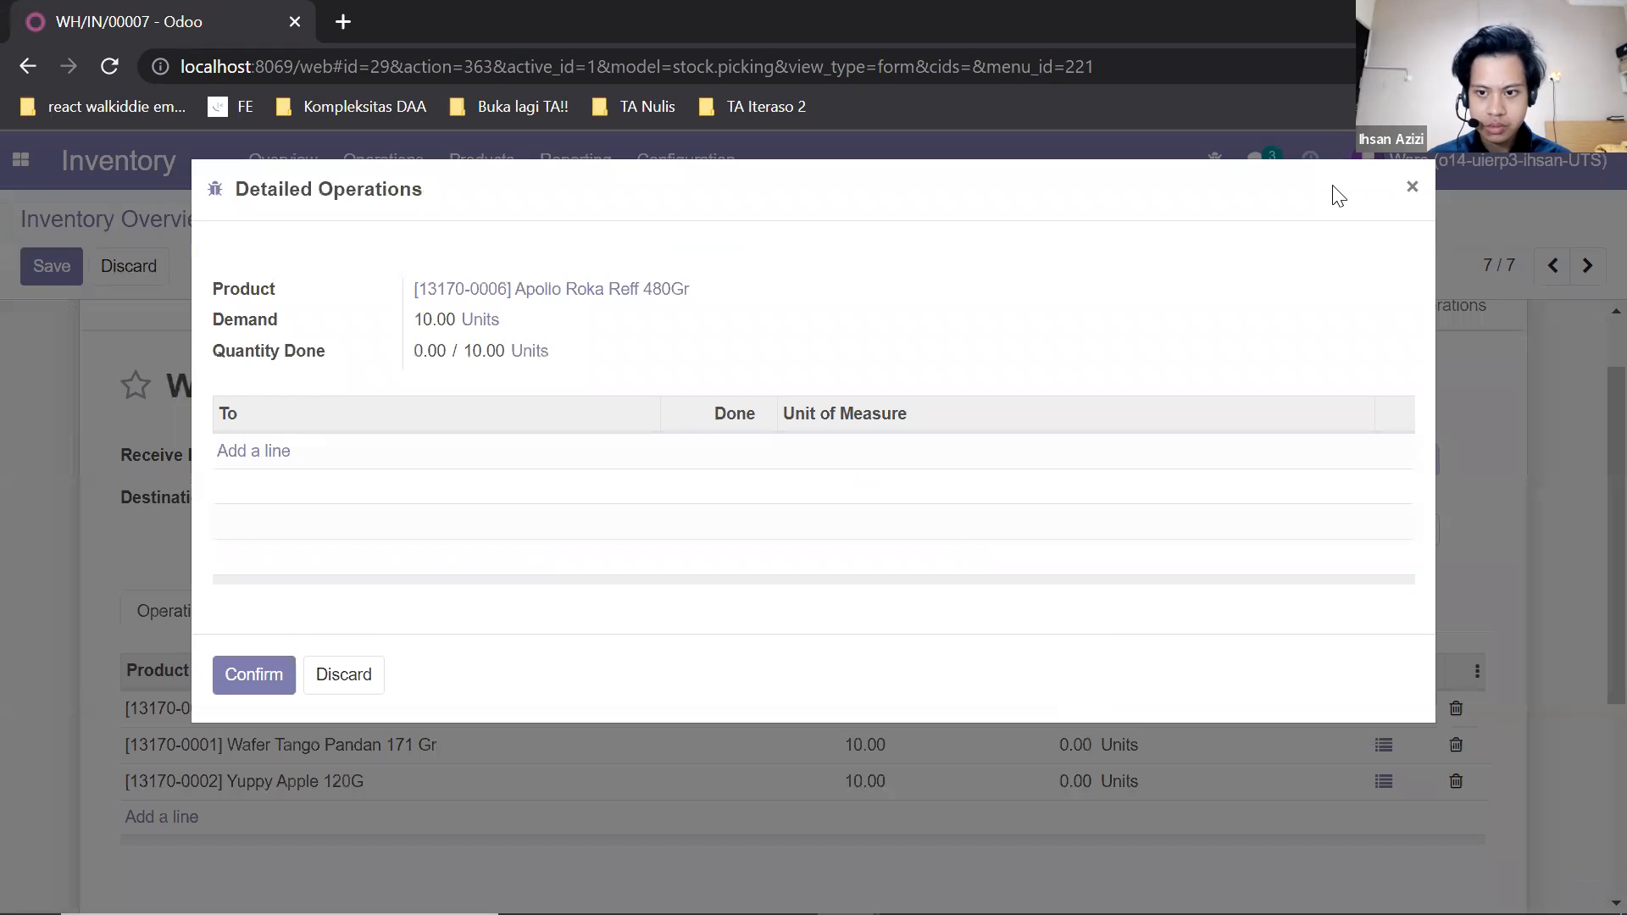
{"action": "left_click", "coordinate": [1405, 197]}
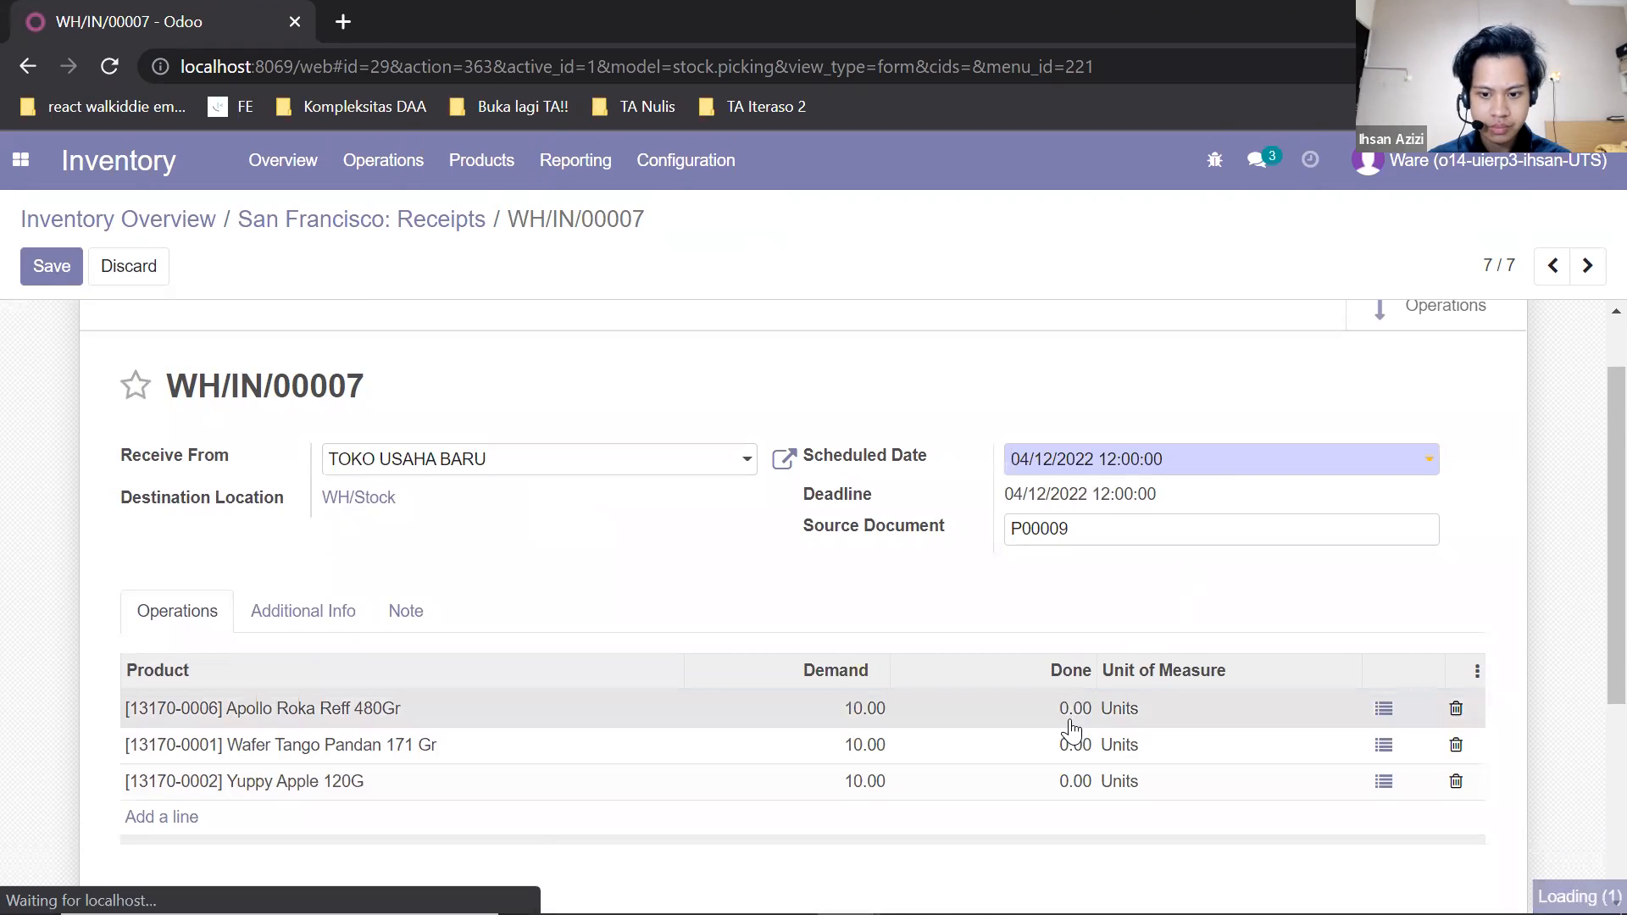
{"action": "left_click", "coordinate": [1383, 716]}
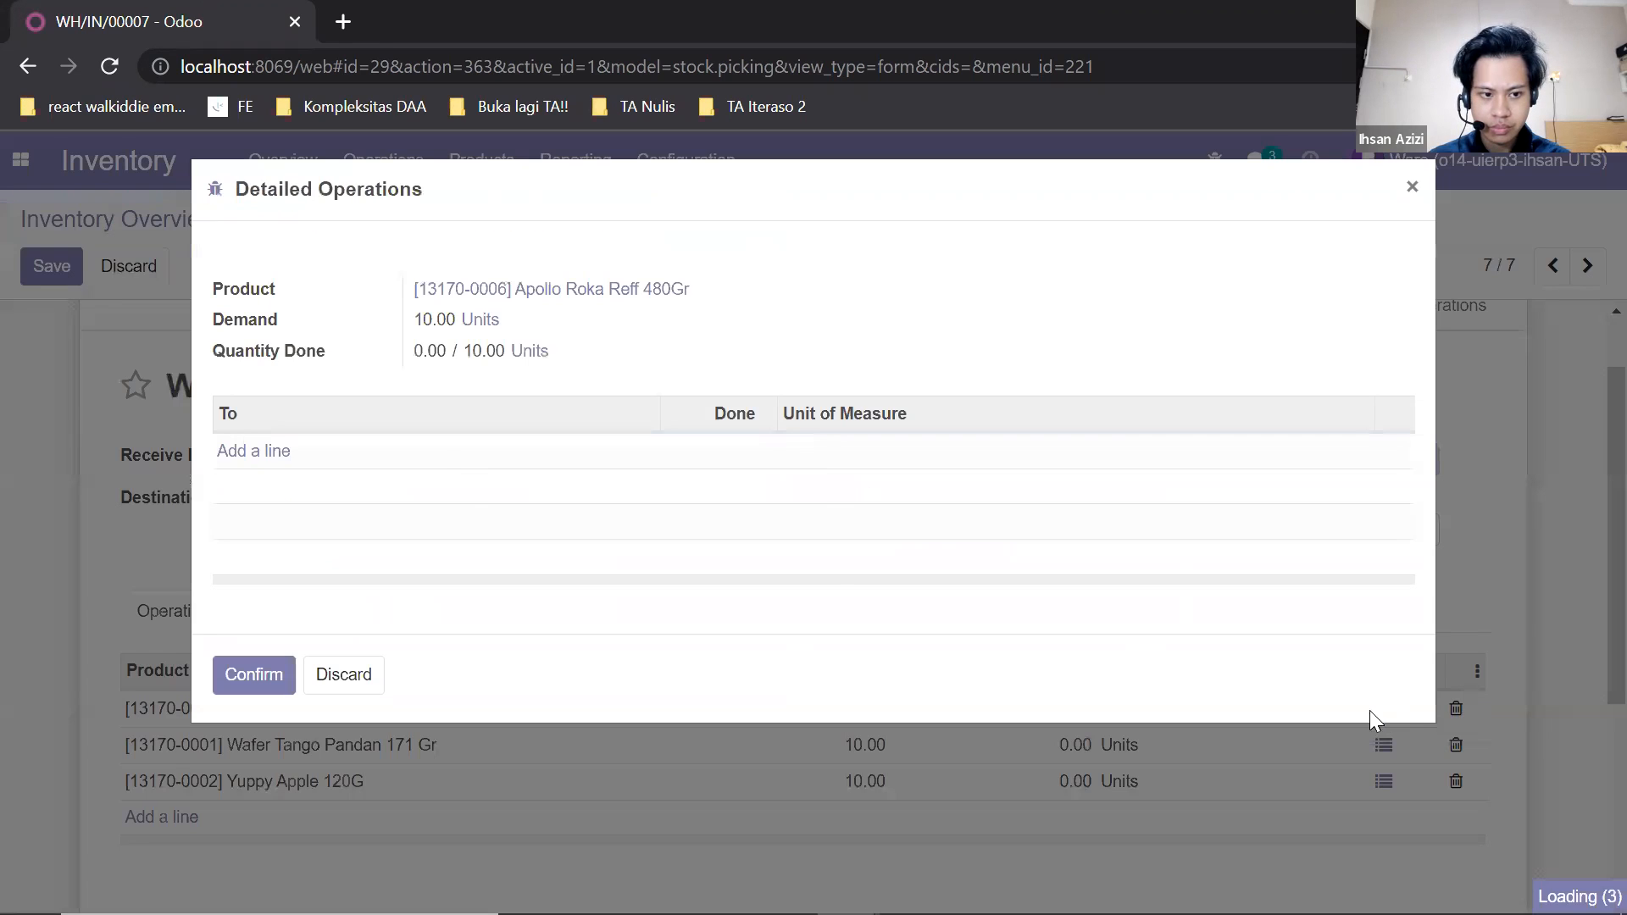
{"action": "left_click", "coordinate": [483, 468]}
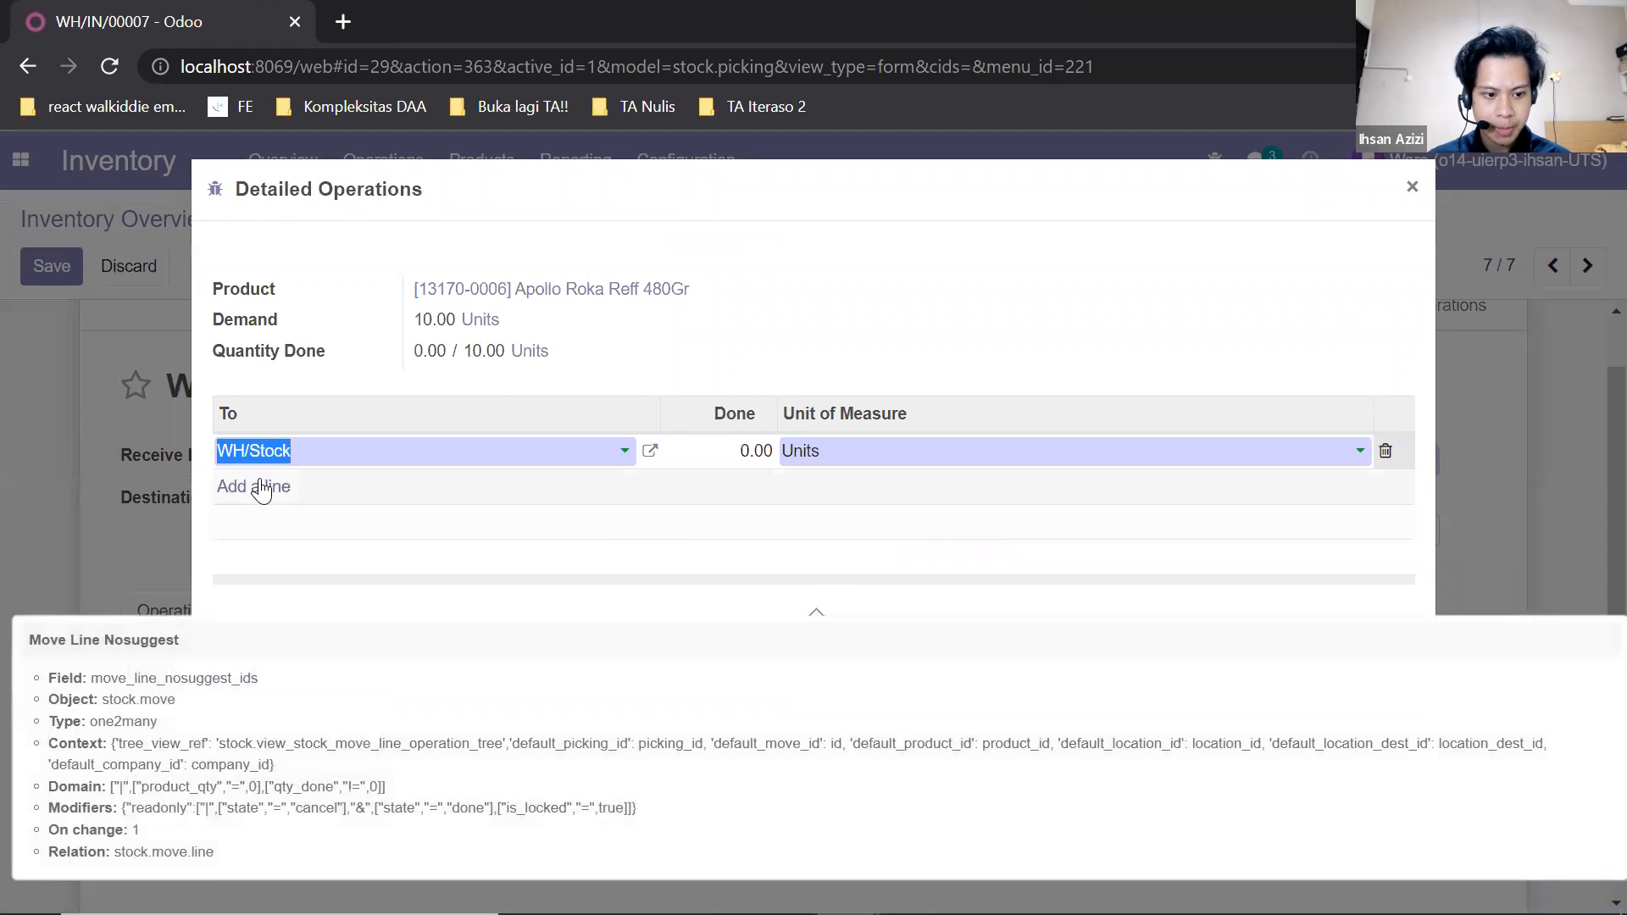
{"action": "left_click", "coordinate": [754, 449]}
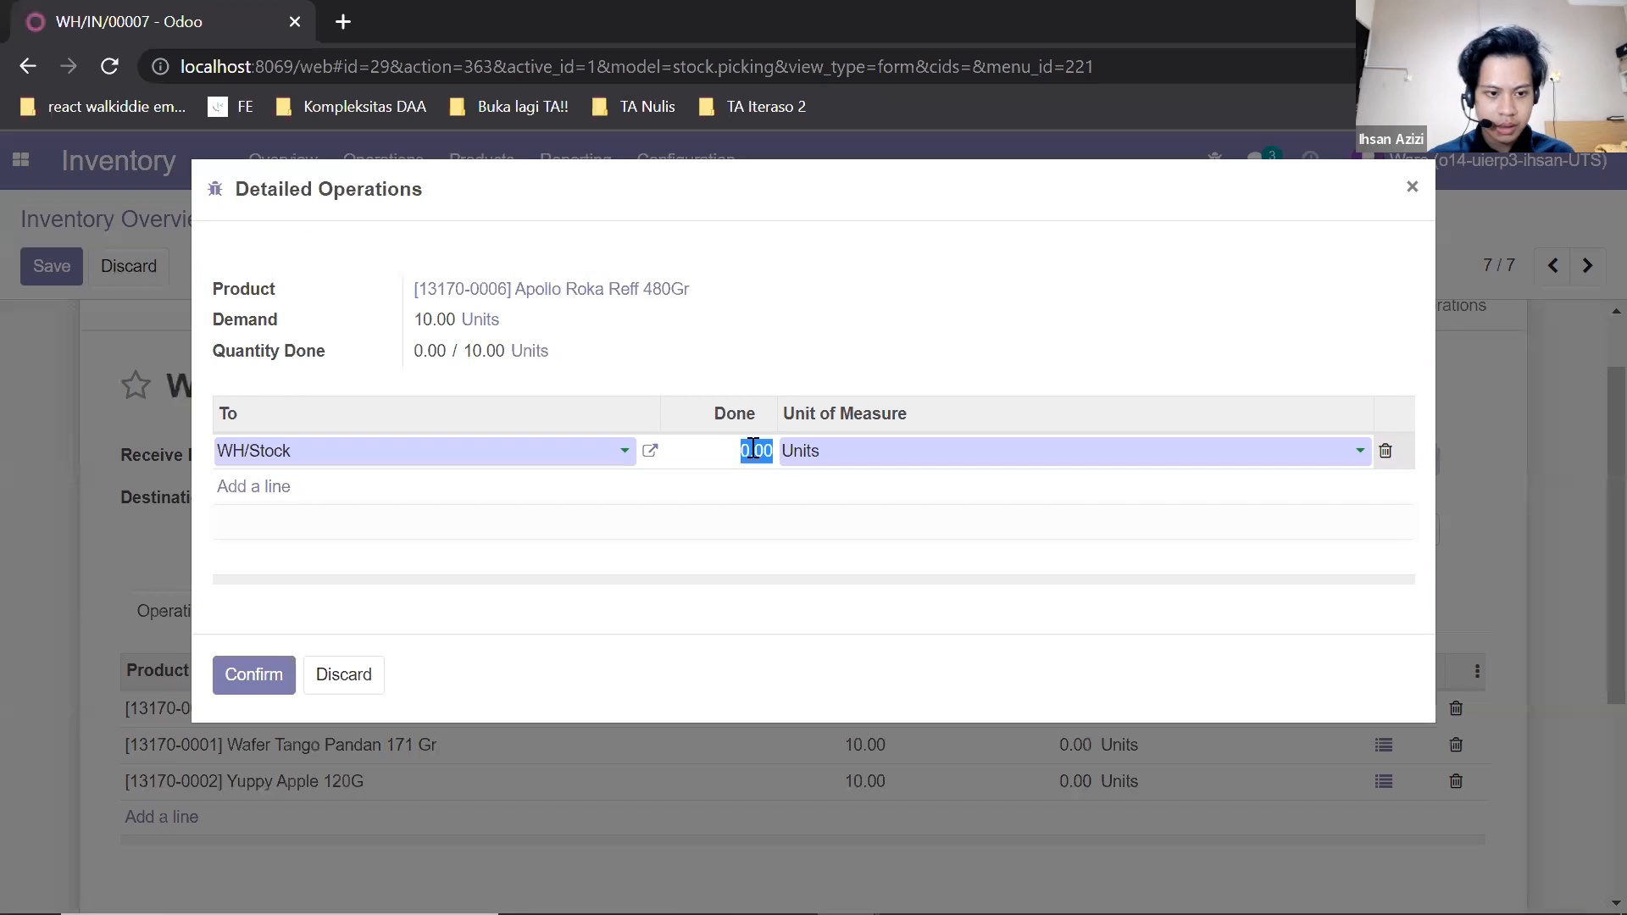
{"action": "type", "text": "10"}
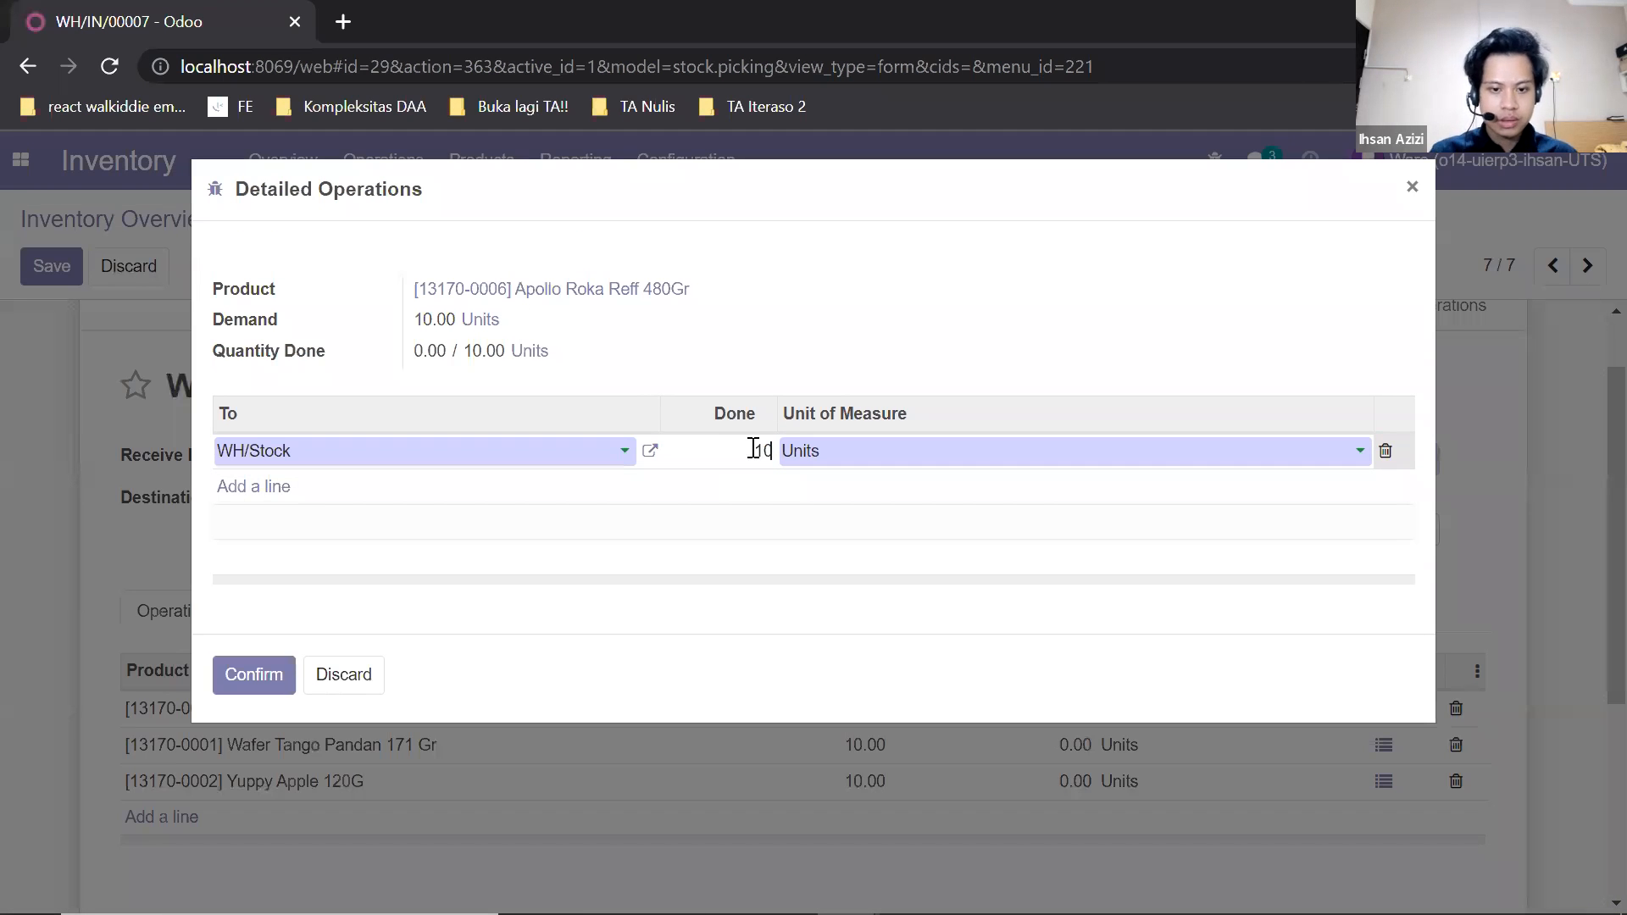
{"action": "left_click", "coordinate": [266, 676]}
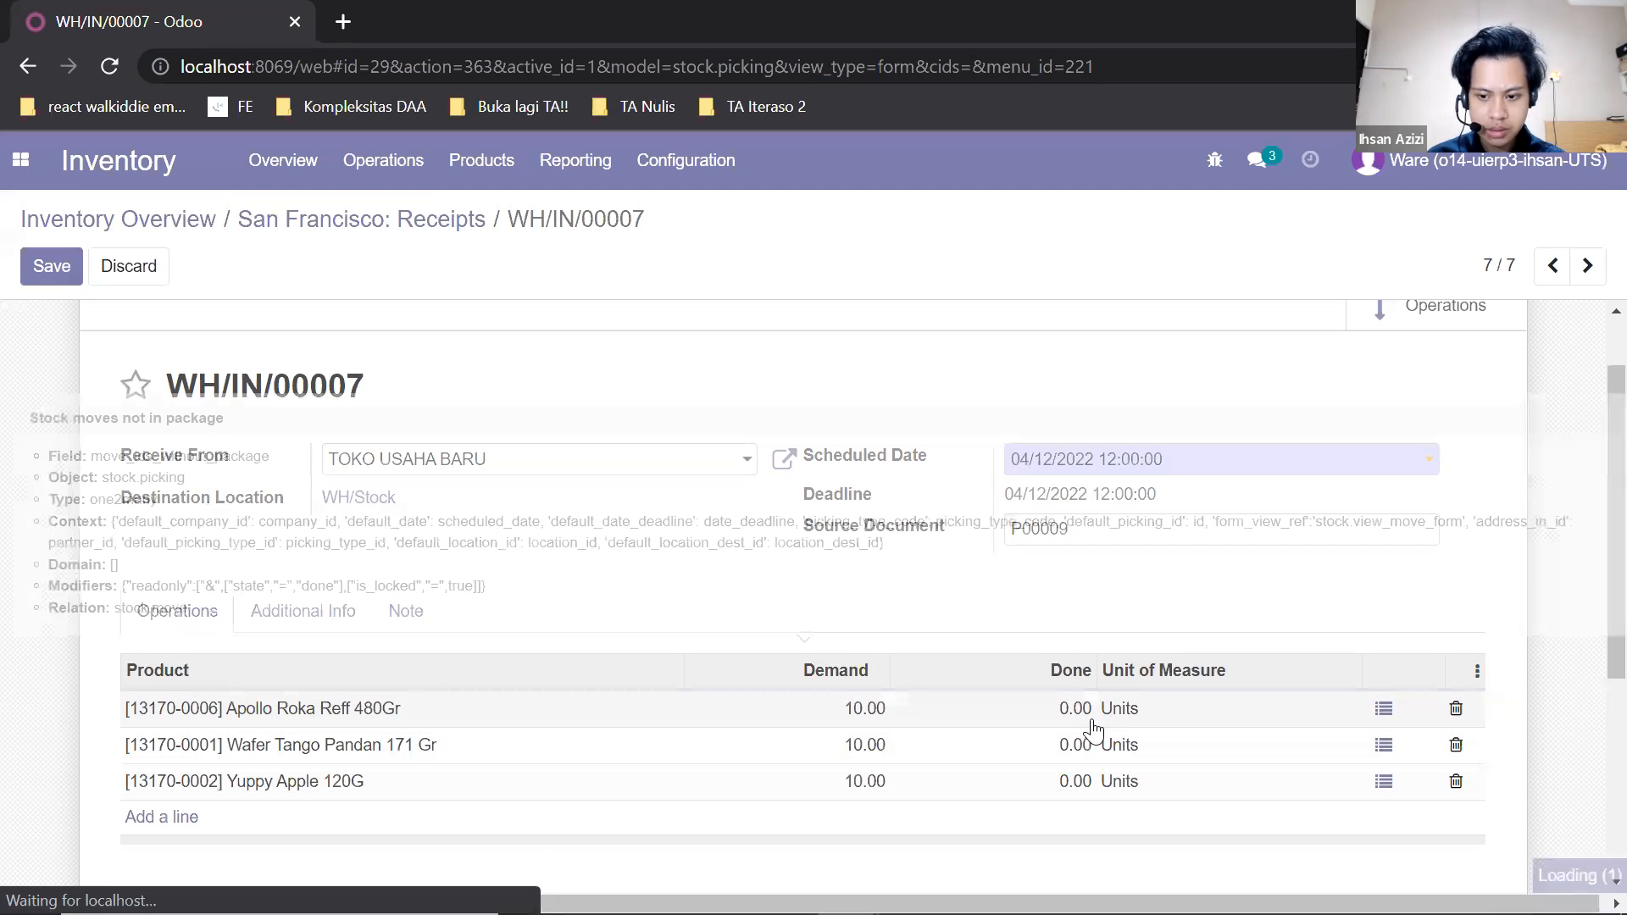
Record 10 done units of Wafer Tango Pandan 171 Gr into WH/Stock.
{"action": "left_click", "coordinate": [1383, 745]}
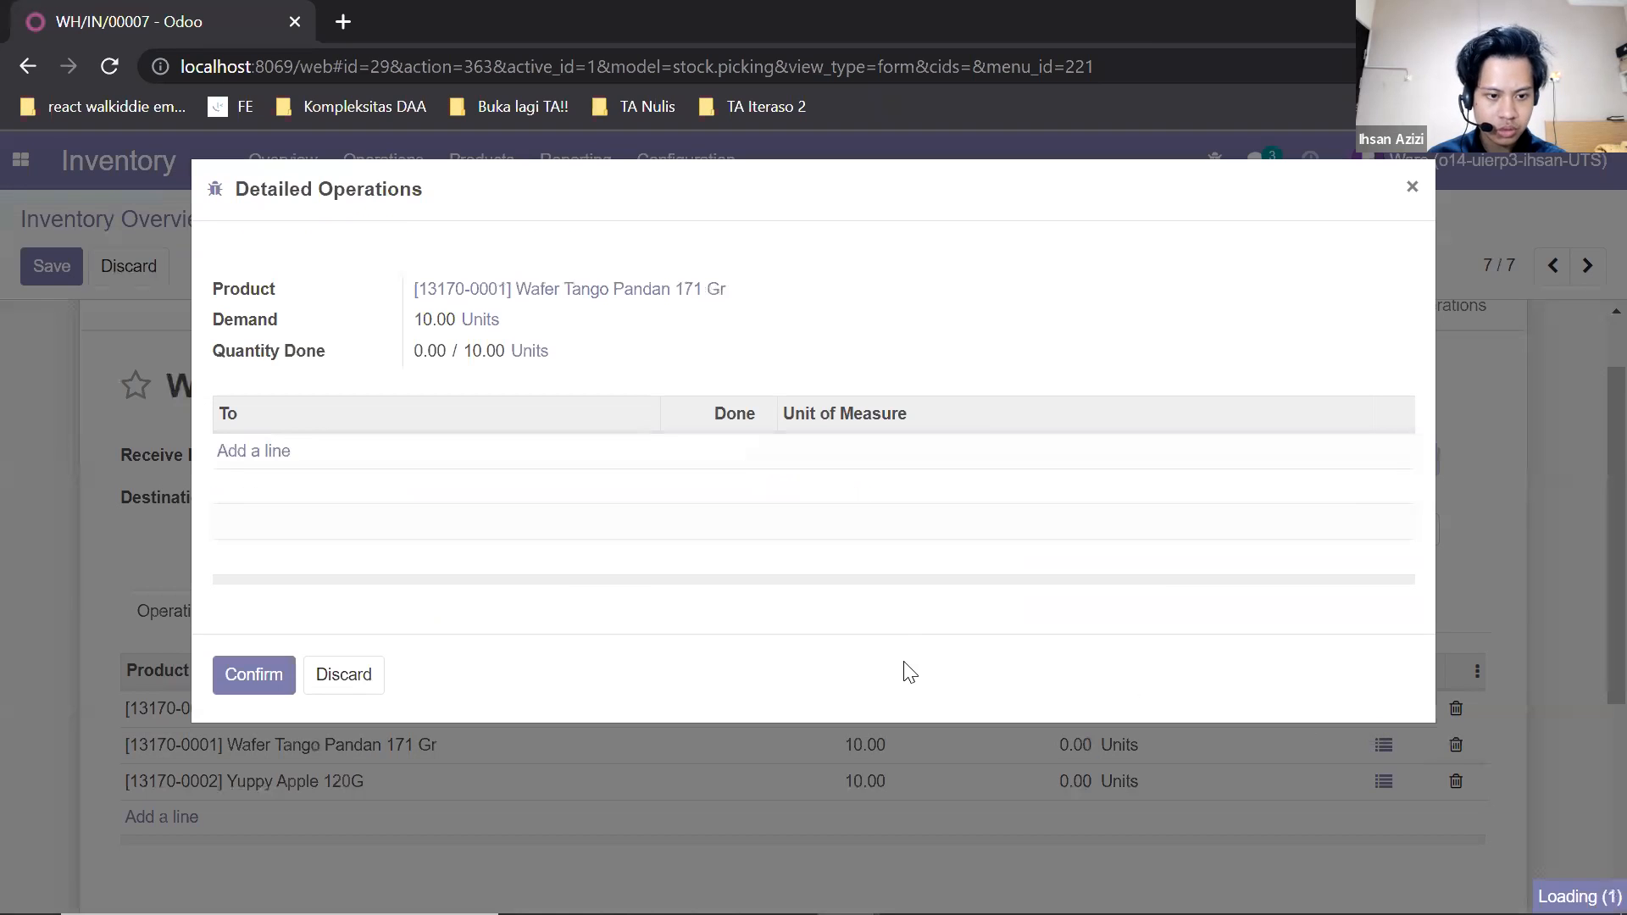
{"action": "left_click", "coordinate": [254, 454]}
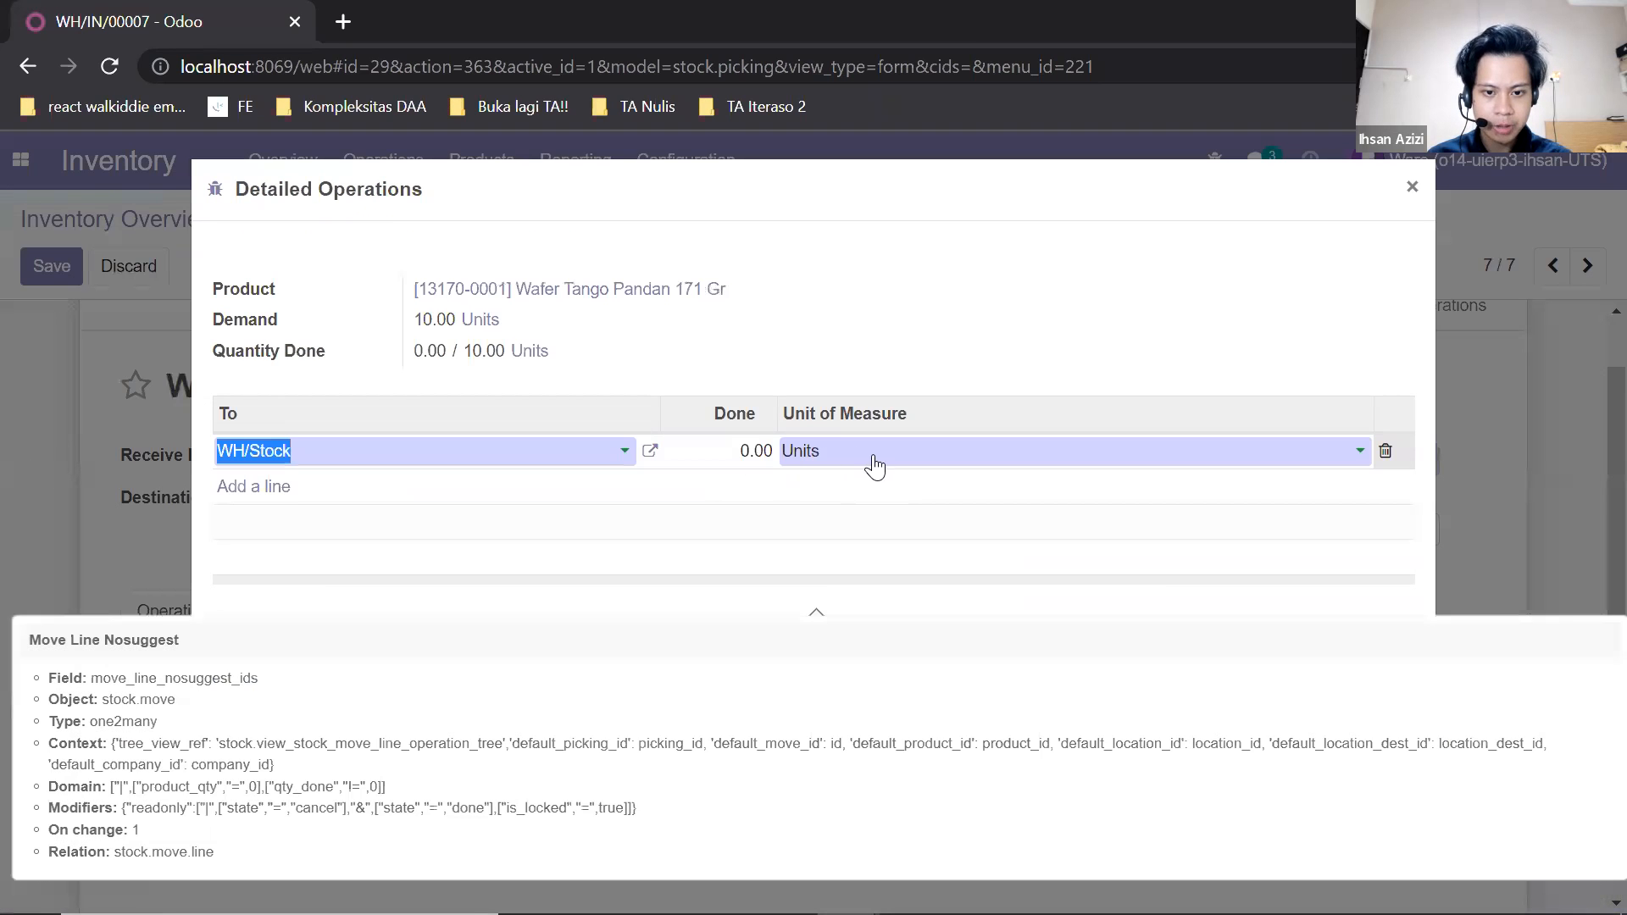
{"action": "left_click", "coordinate": [768, 448]}
{"action": "type", "text": "10"}
{"action": "left_click", "coordinate": [242, 685]}
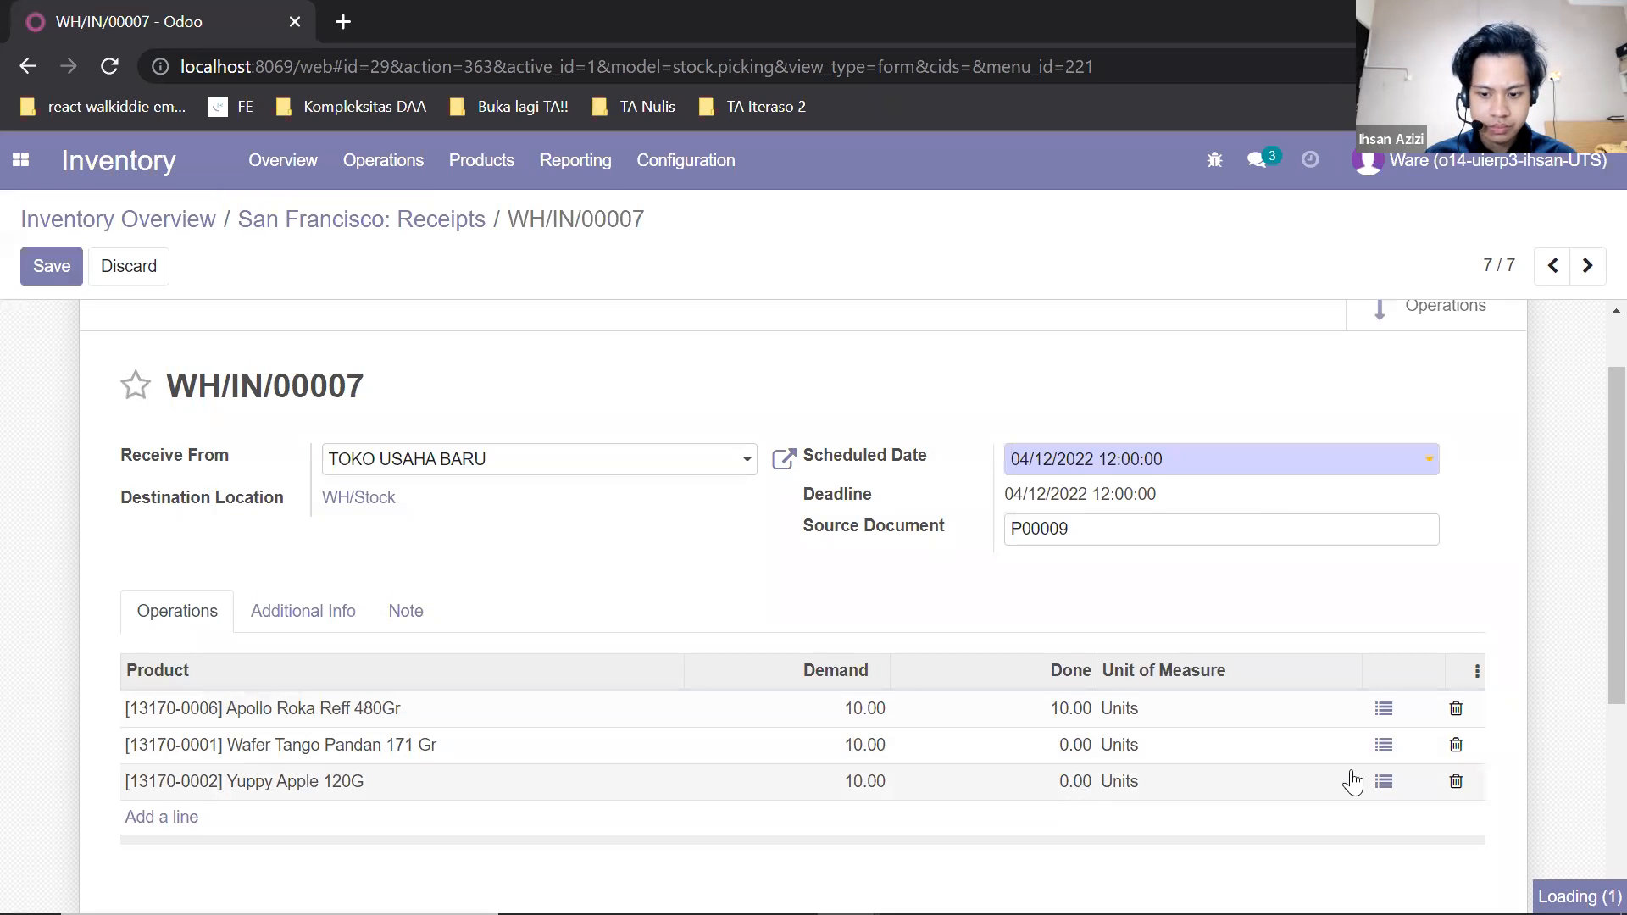
Record 10 done units of Yuppy Apple 120G into WH/Stock.
{"action": "left_click", "coordinate": [1384, 781]}
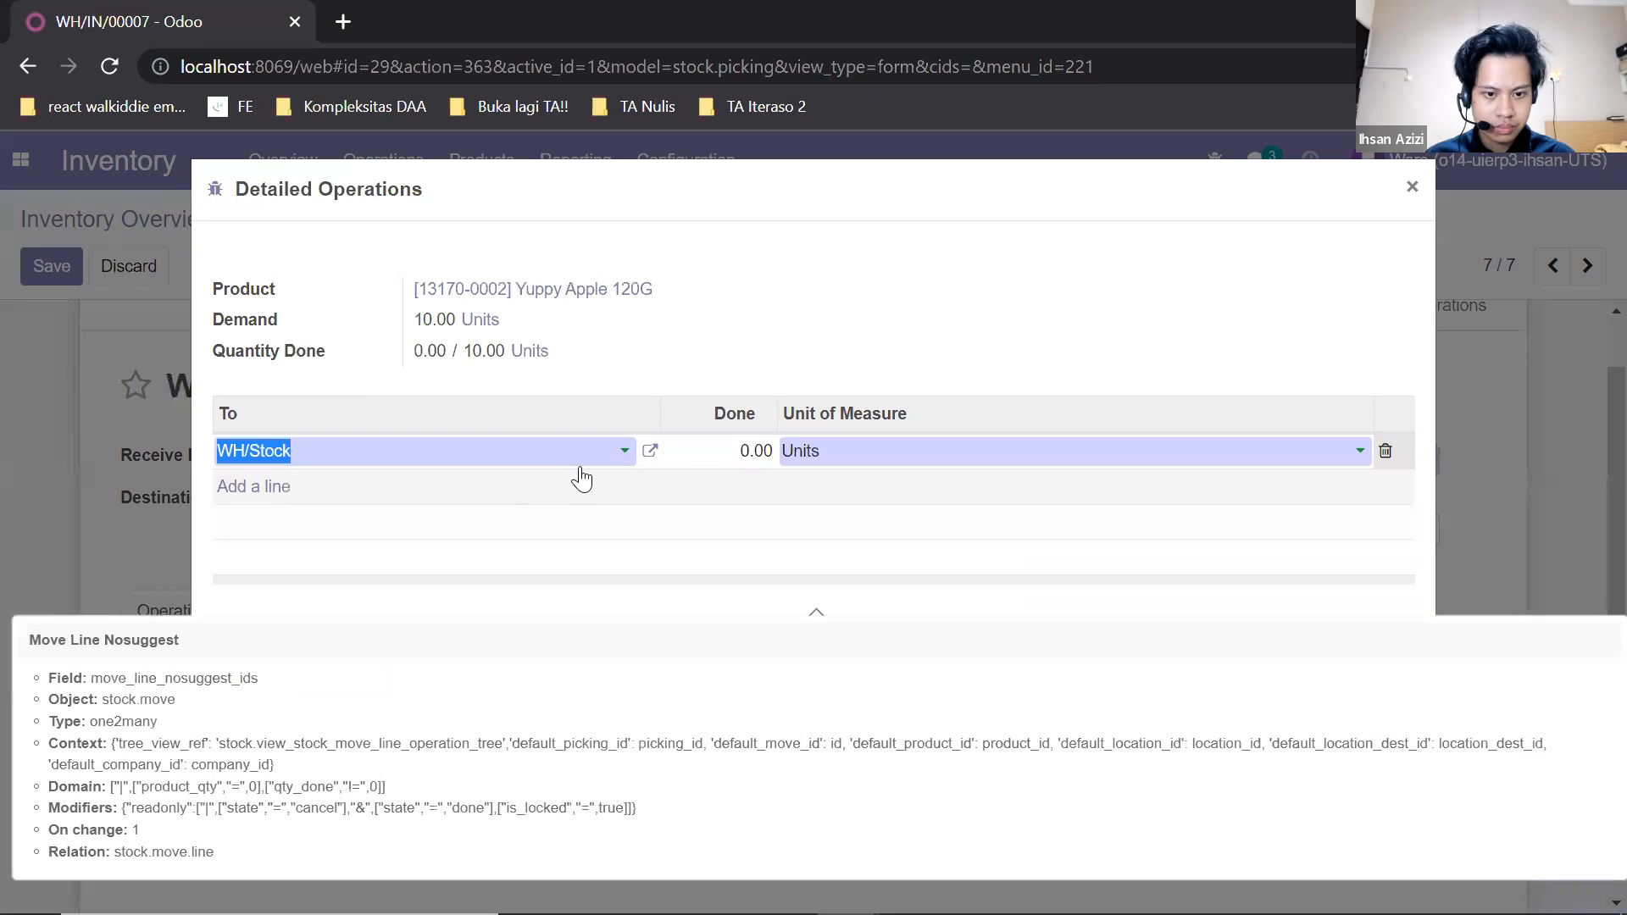
{"action": "left_click", "coordinate": [757, 448]}
{"action": "type", "text": "10"}
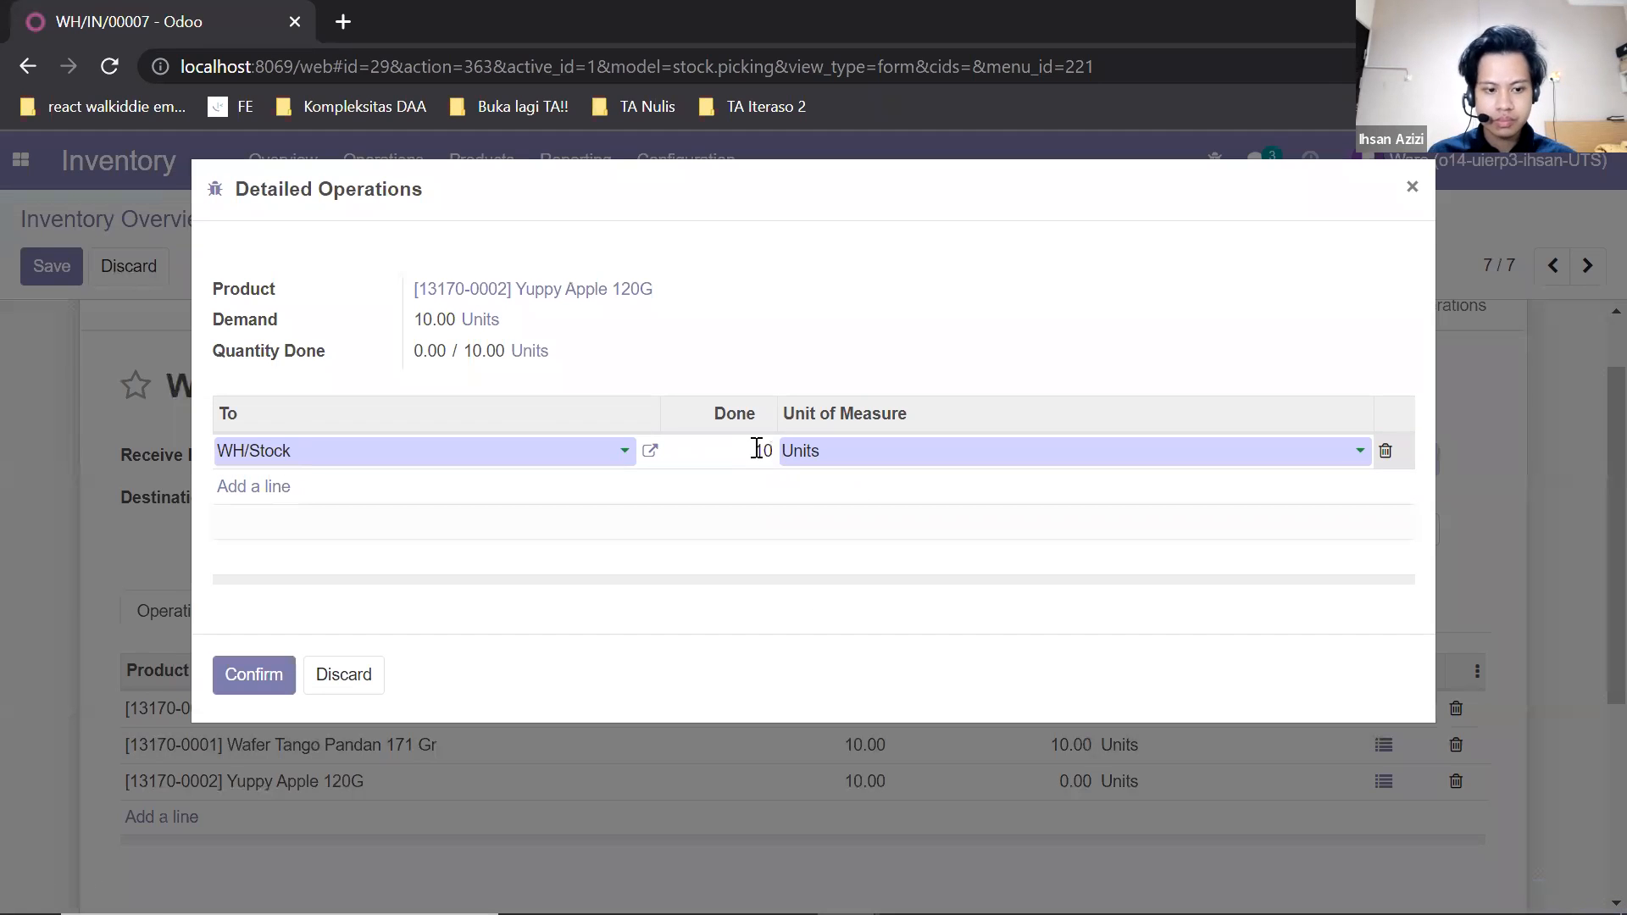
{"action": "left_click", "coordinate": [256, 665]}
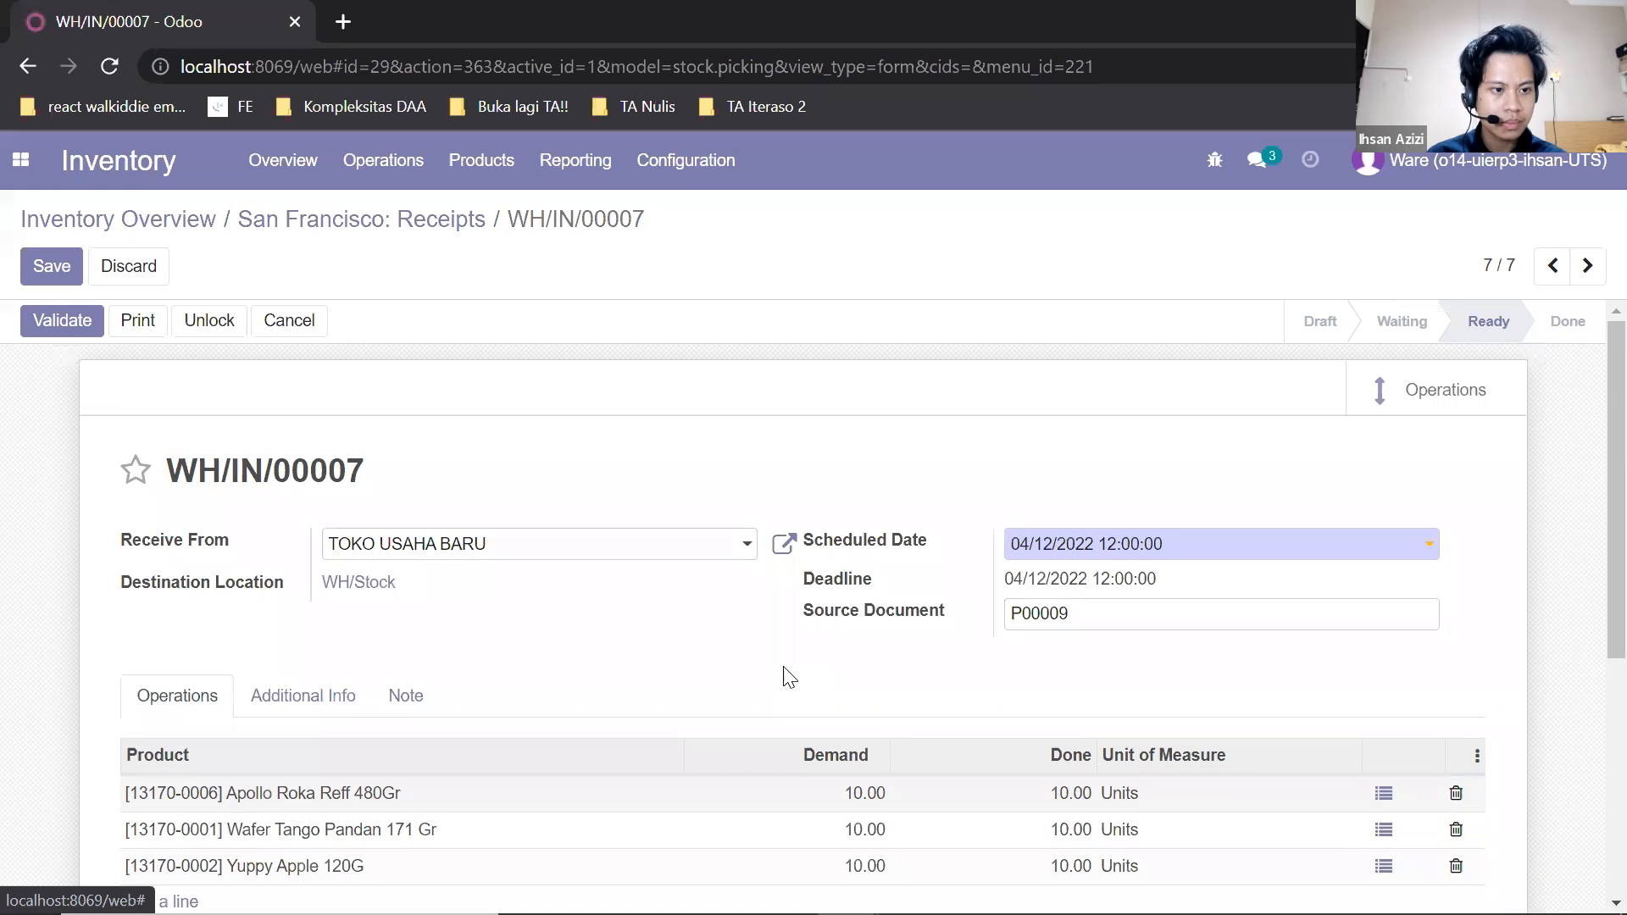
Save and validate the TOKO USAHA BARU receipt, and check its status and activity log.
{"action": "left_click", "coordinate": [52, 287]}
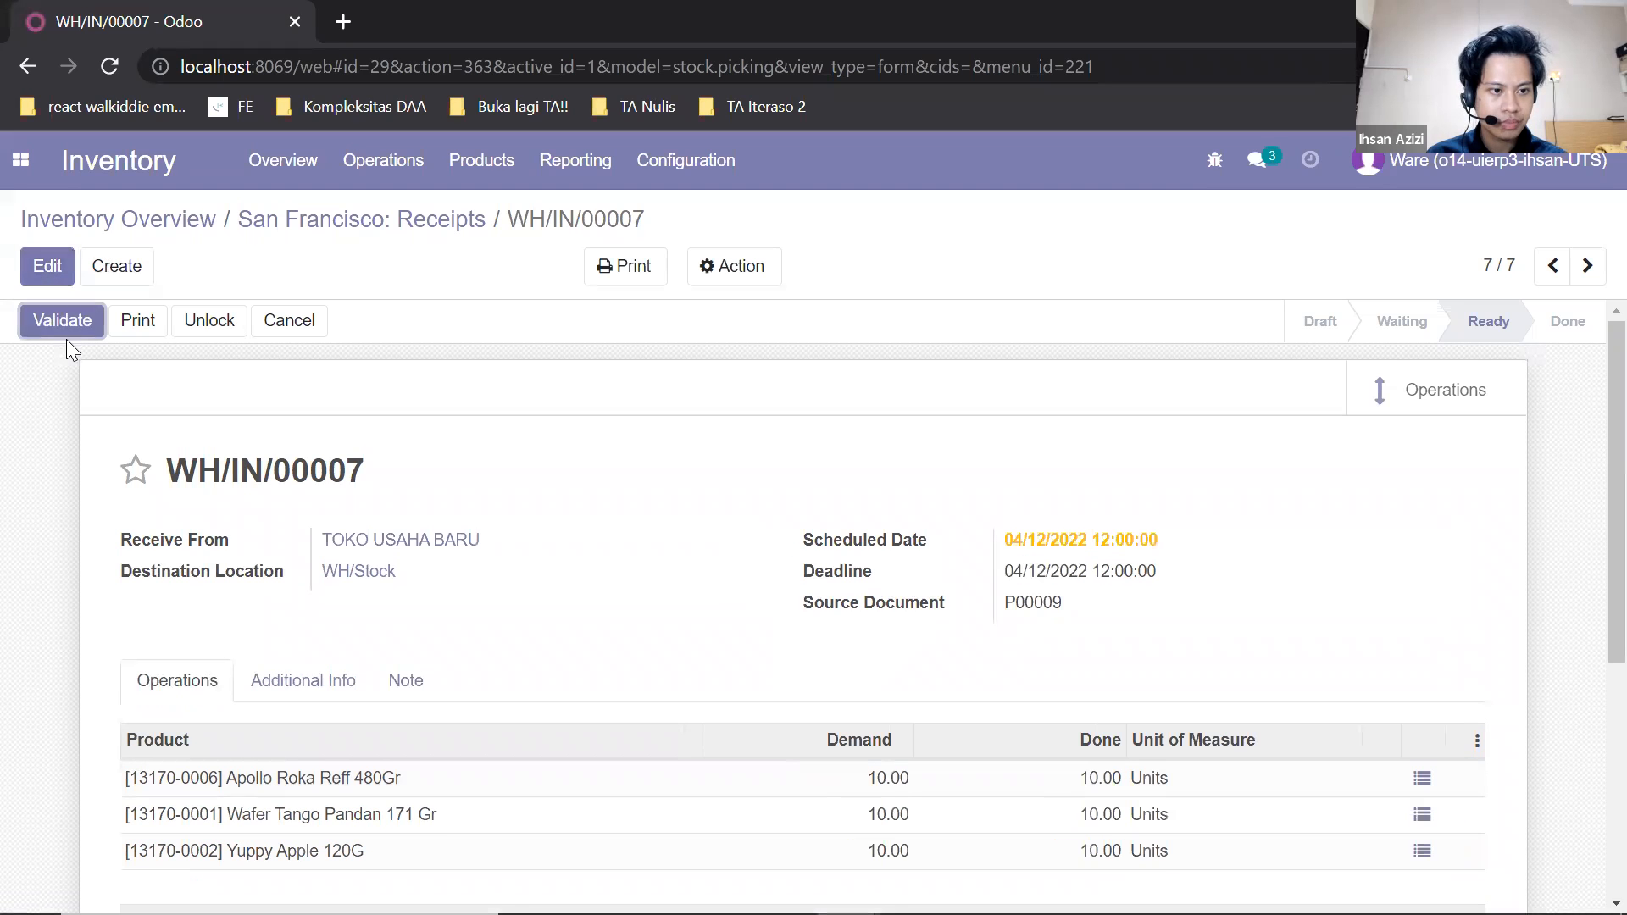
{"action": "left_click", "coordinate": [62, 322]}
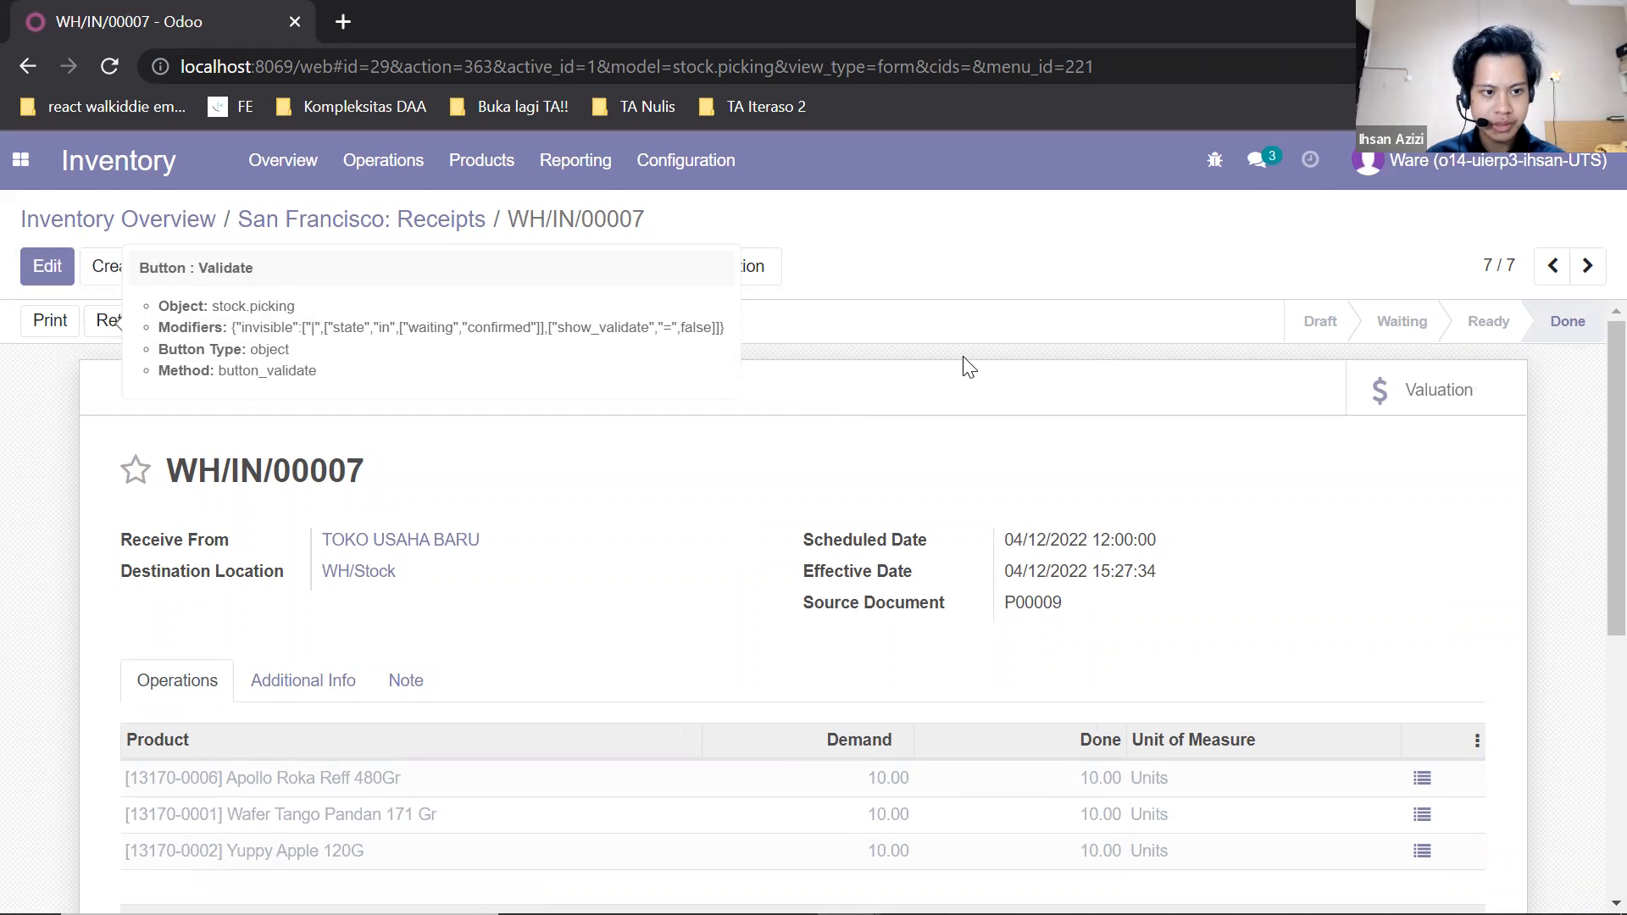
{"action": "scroll", "coordinate": [958, 363], "scroll_direction": "down", "scroll_amount": 6}
{"action": "scroll", "coordinate": [1156, 335], "scroll_direction": "up", "scroll_amount": 3}
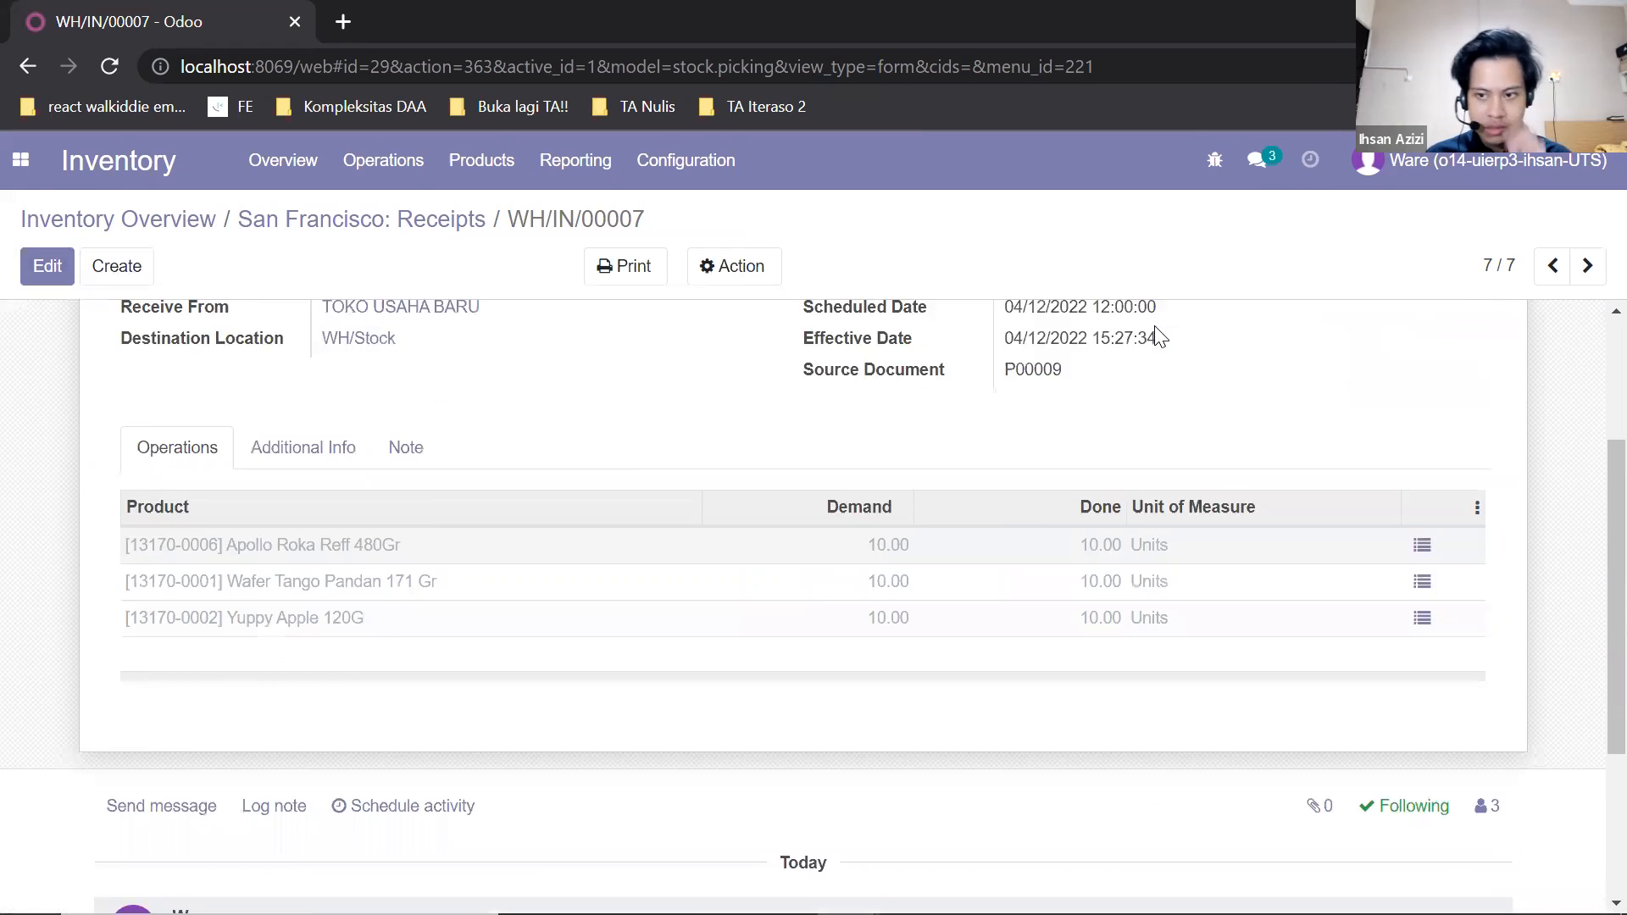
{"action": "scroll", "coordinate": [1158, 336], "scroll_direction": "up", "scroll_amount": 3}
{"action": "scroll", "coordinate": [316, 680], "scroll_direction": "down", "scroll_amount": 5}
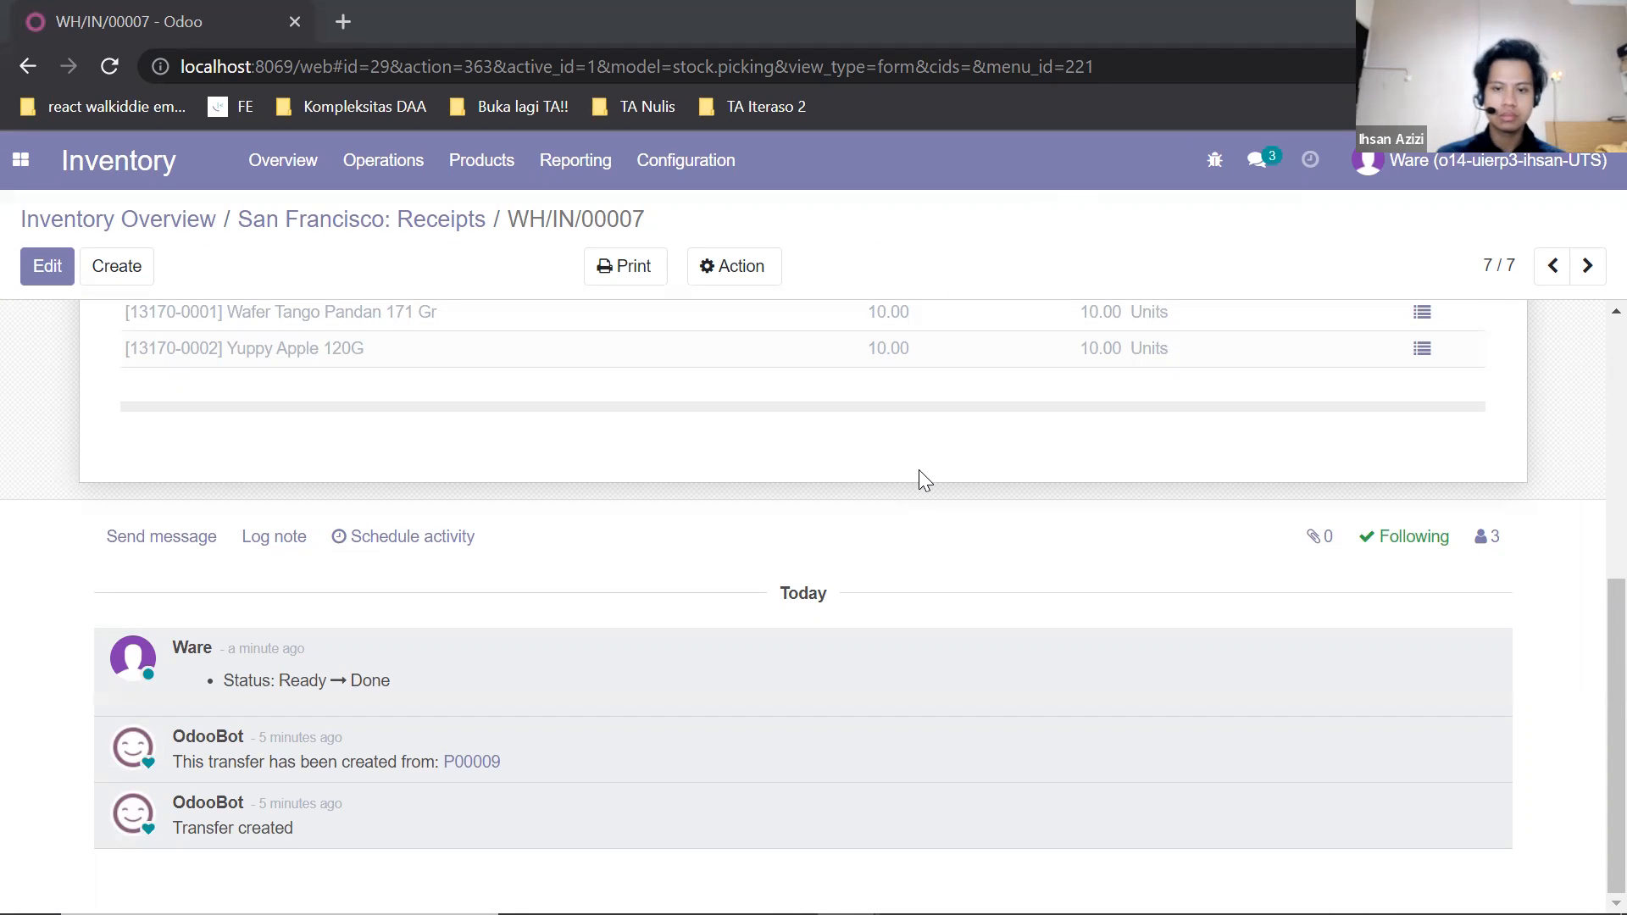
{"action": "scroll", "coordinate": [919, 473], "scroll_direction": "up", "scroll_amount": 5}
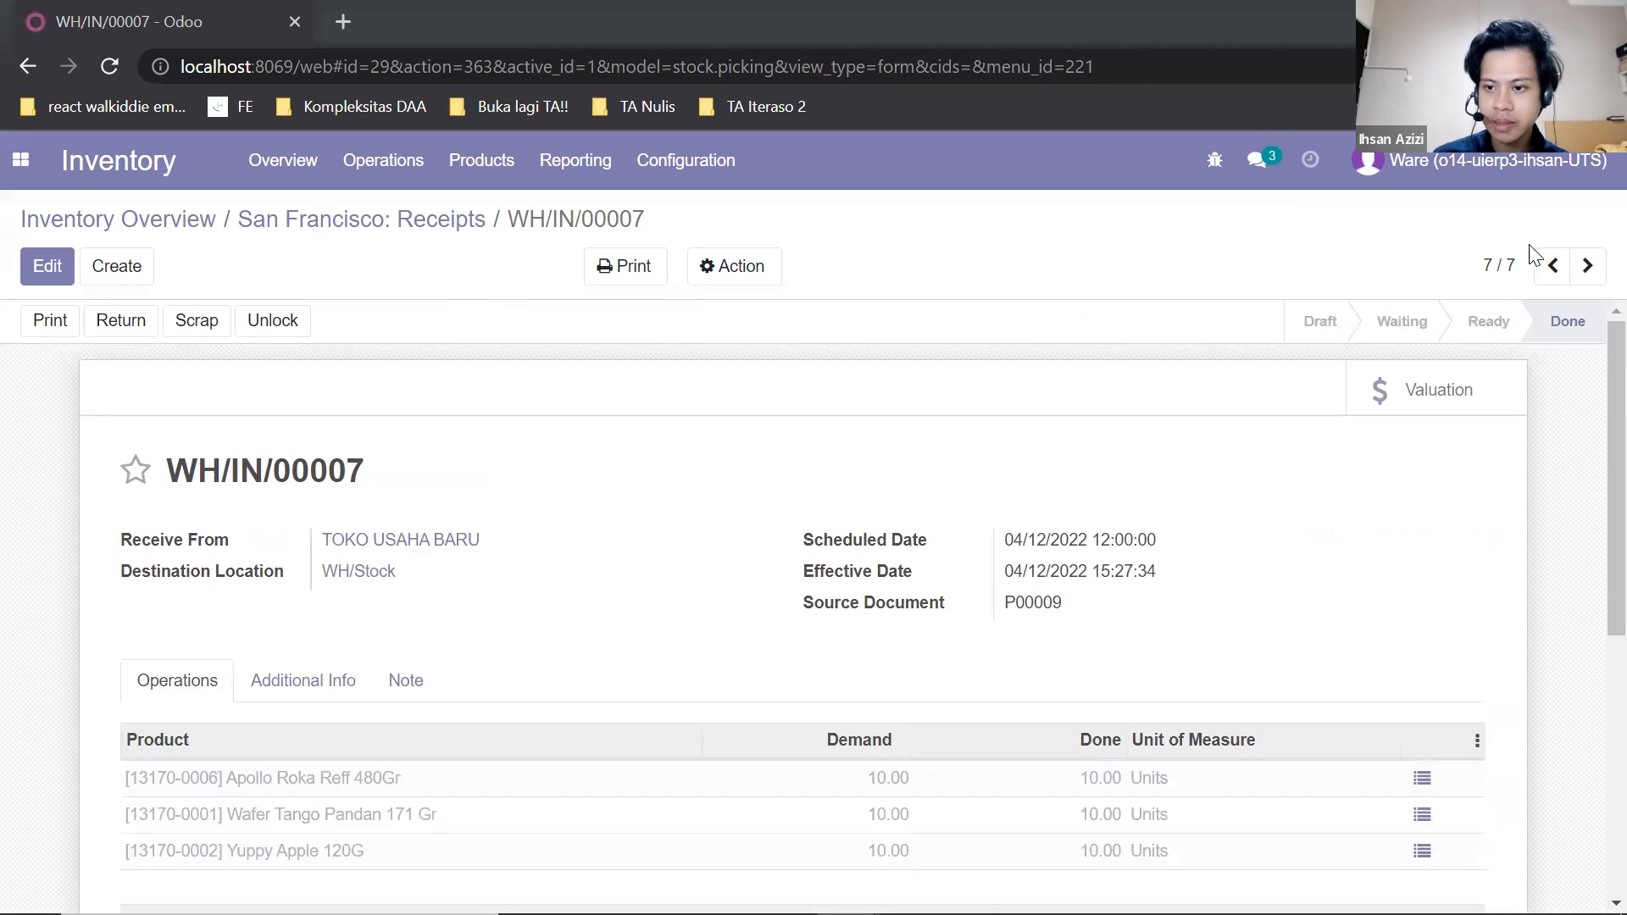
Switch from the warehouse account to the purchasing account by logging in with the purchasing user's e-mail and account password.
{"action": "left_click", "coordinate": [1566, 179]}
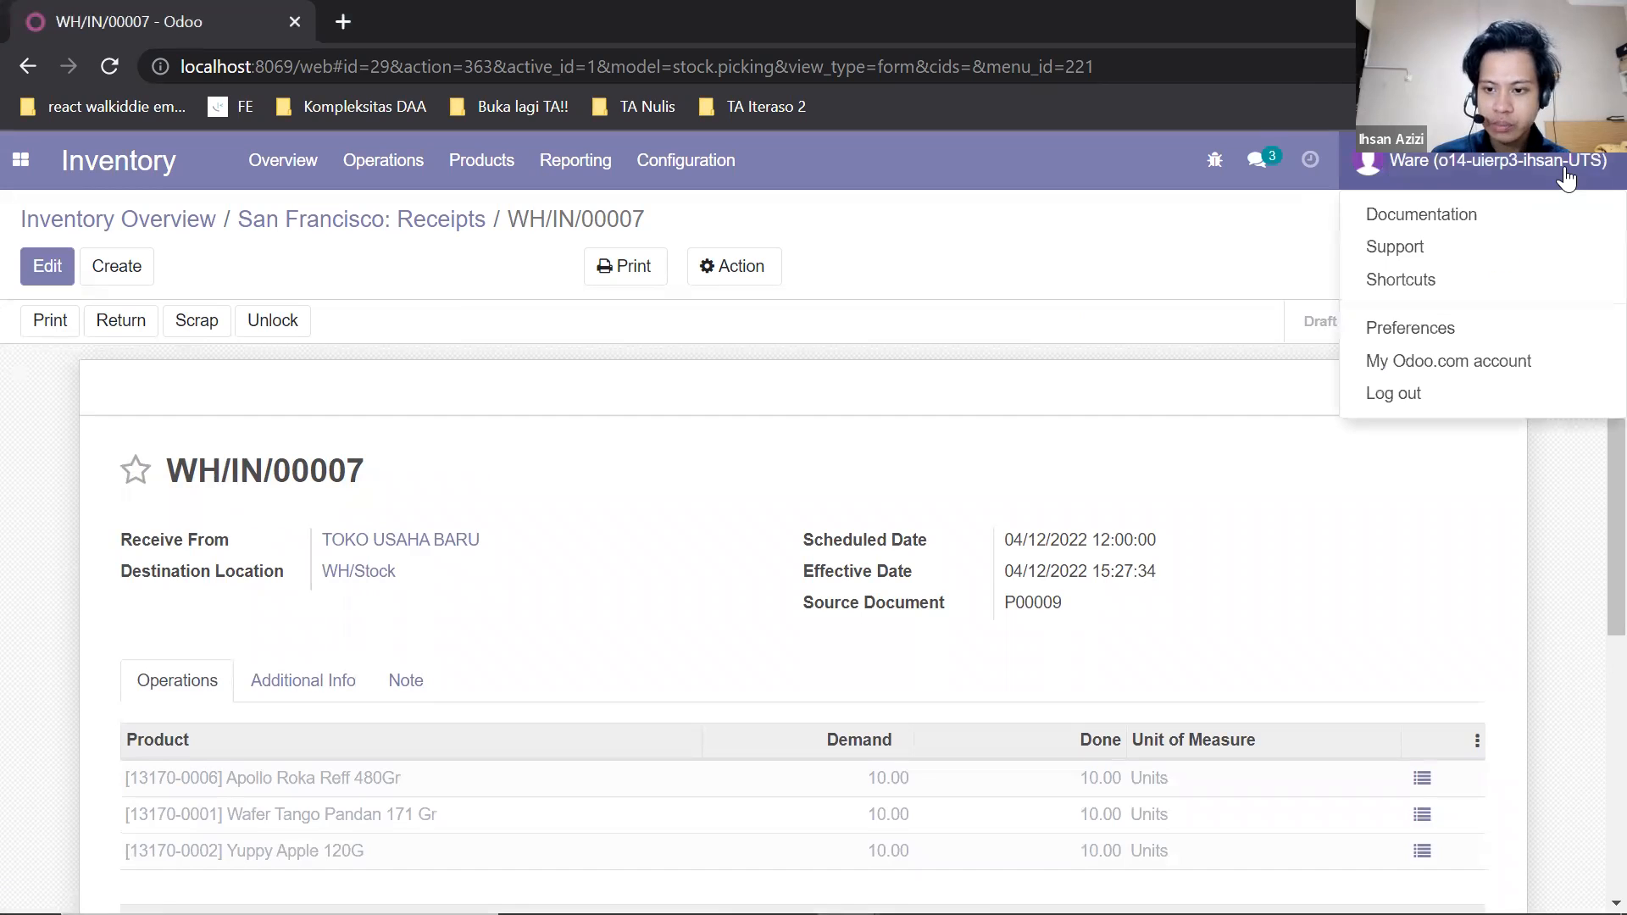
{"action": "left_click", "coordinate": [1427, 393]}
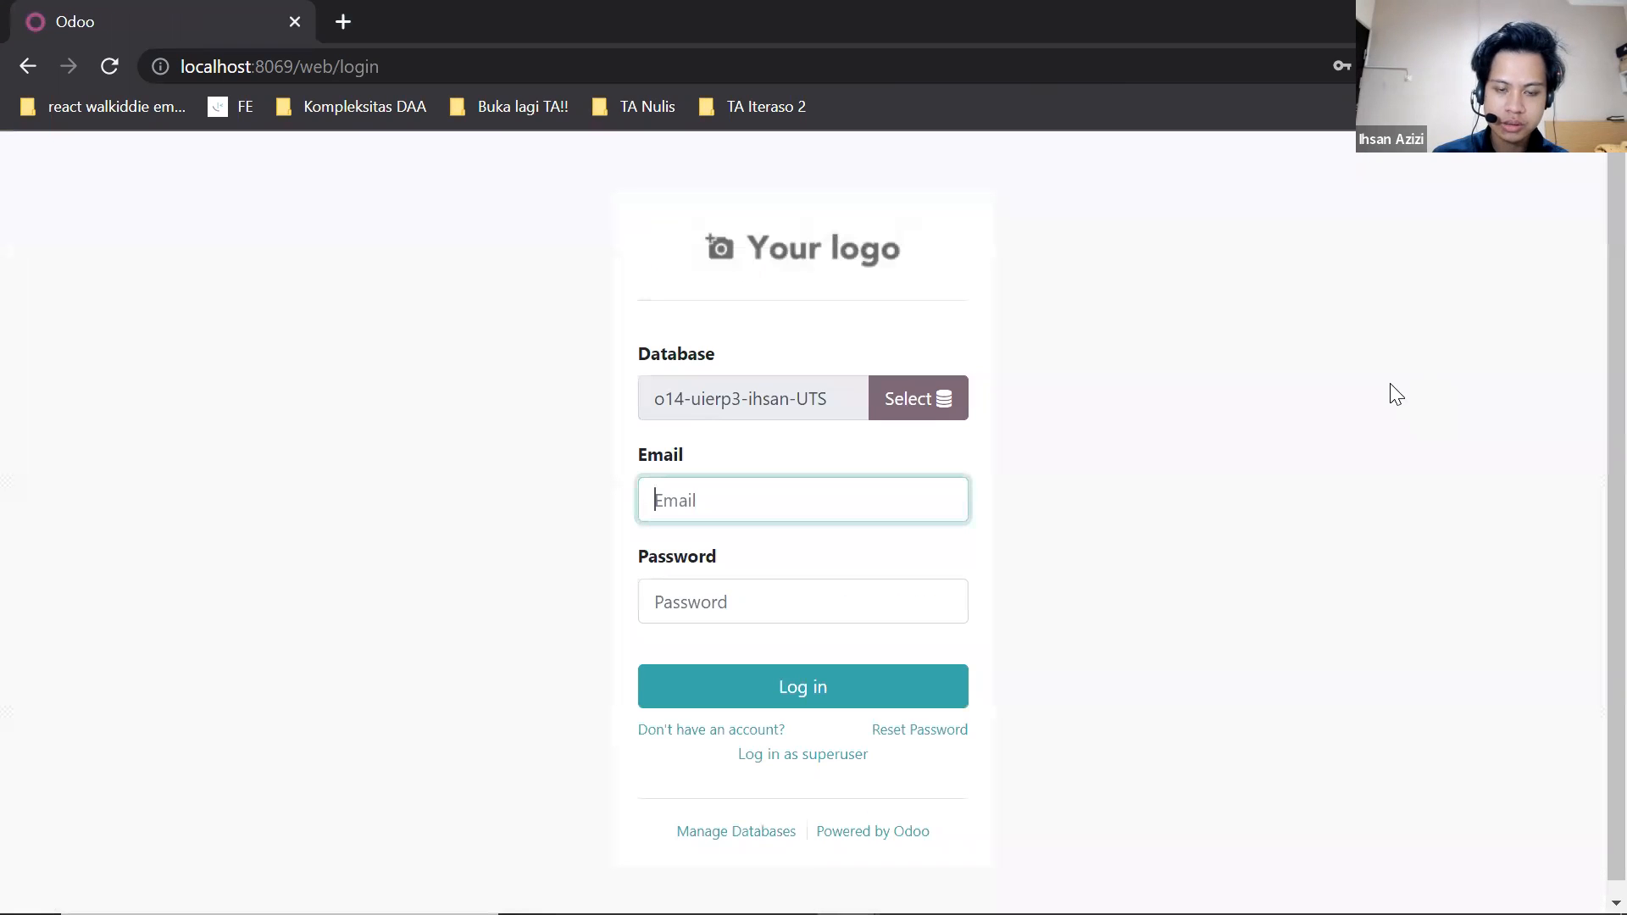
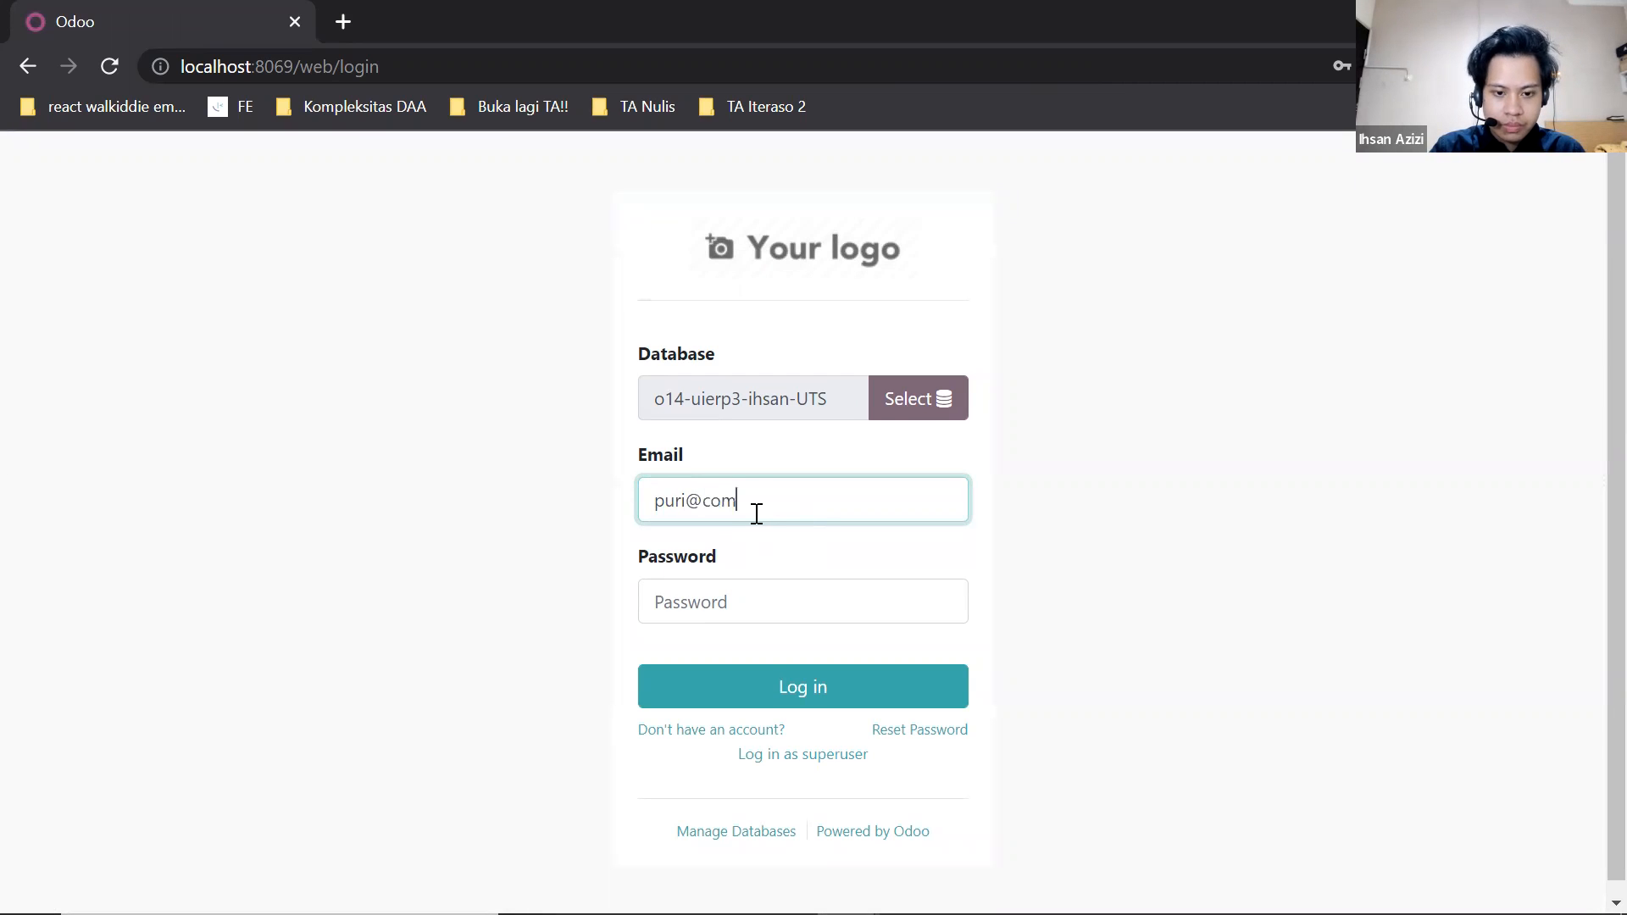
{"action": "left_click", "coordinate": [781, 611]}
{"action": "type", "text": "••••"}
{"action": "left_click", "coordinate": [781, 686]}
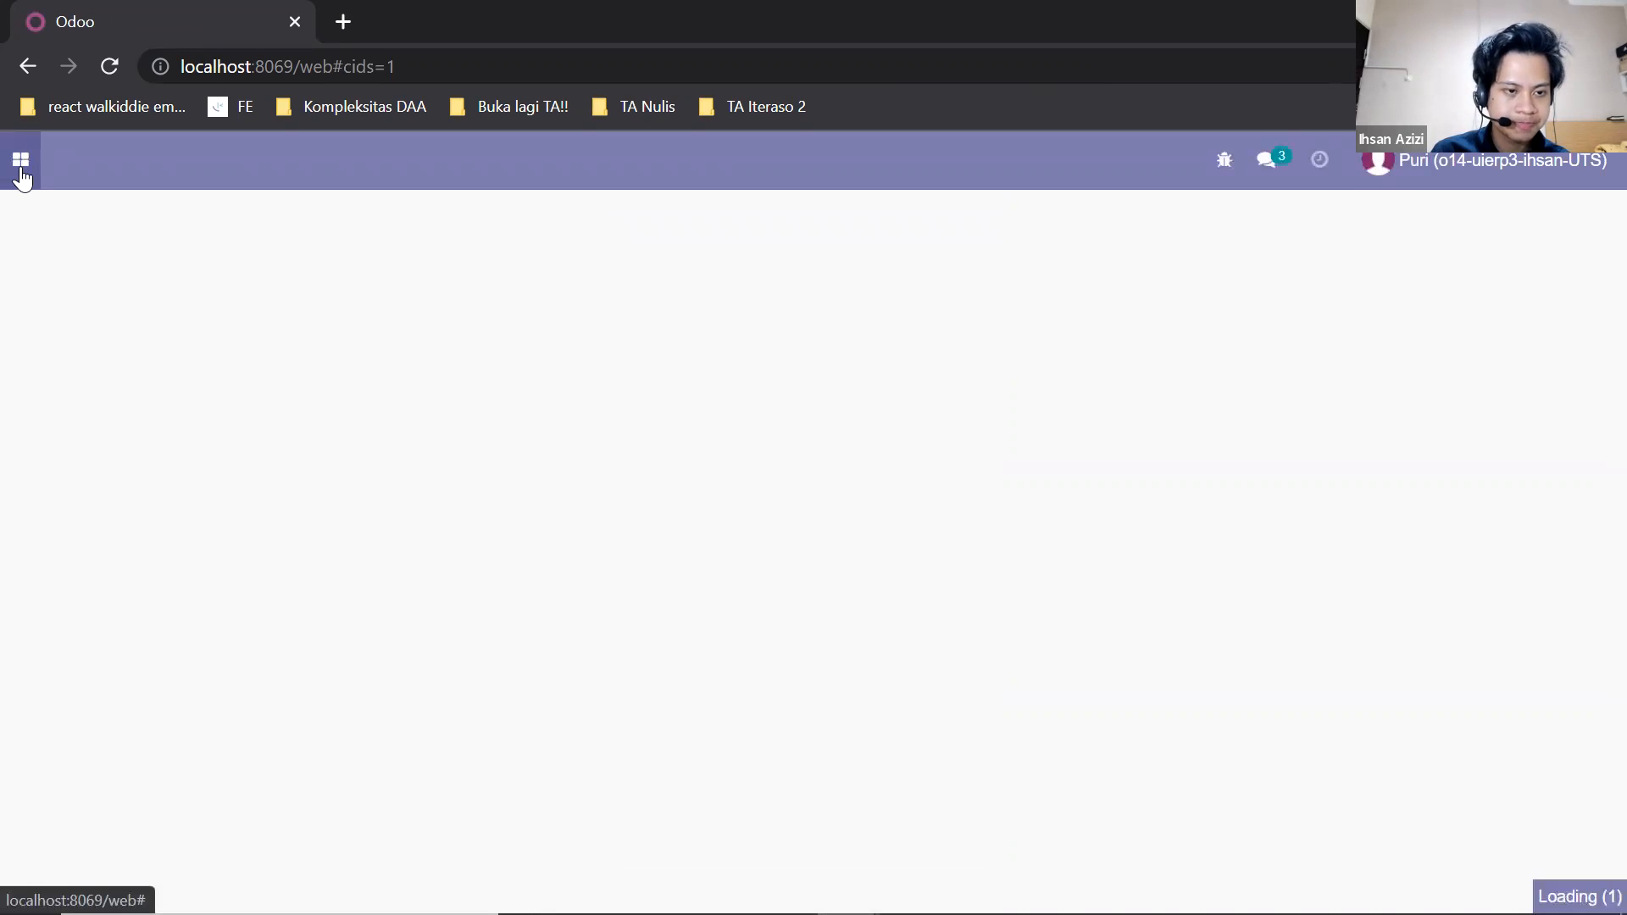
Open the TOKO USAHA BARU purchase order in Purchase and review its received quantities and update log.
{"action": "left_click", "coordinate": [20, 170]}
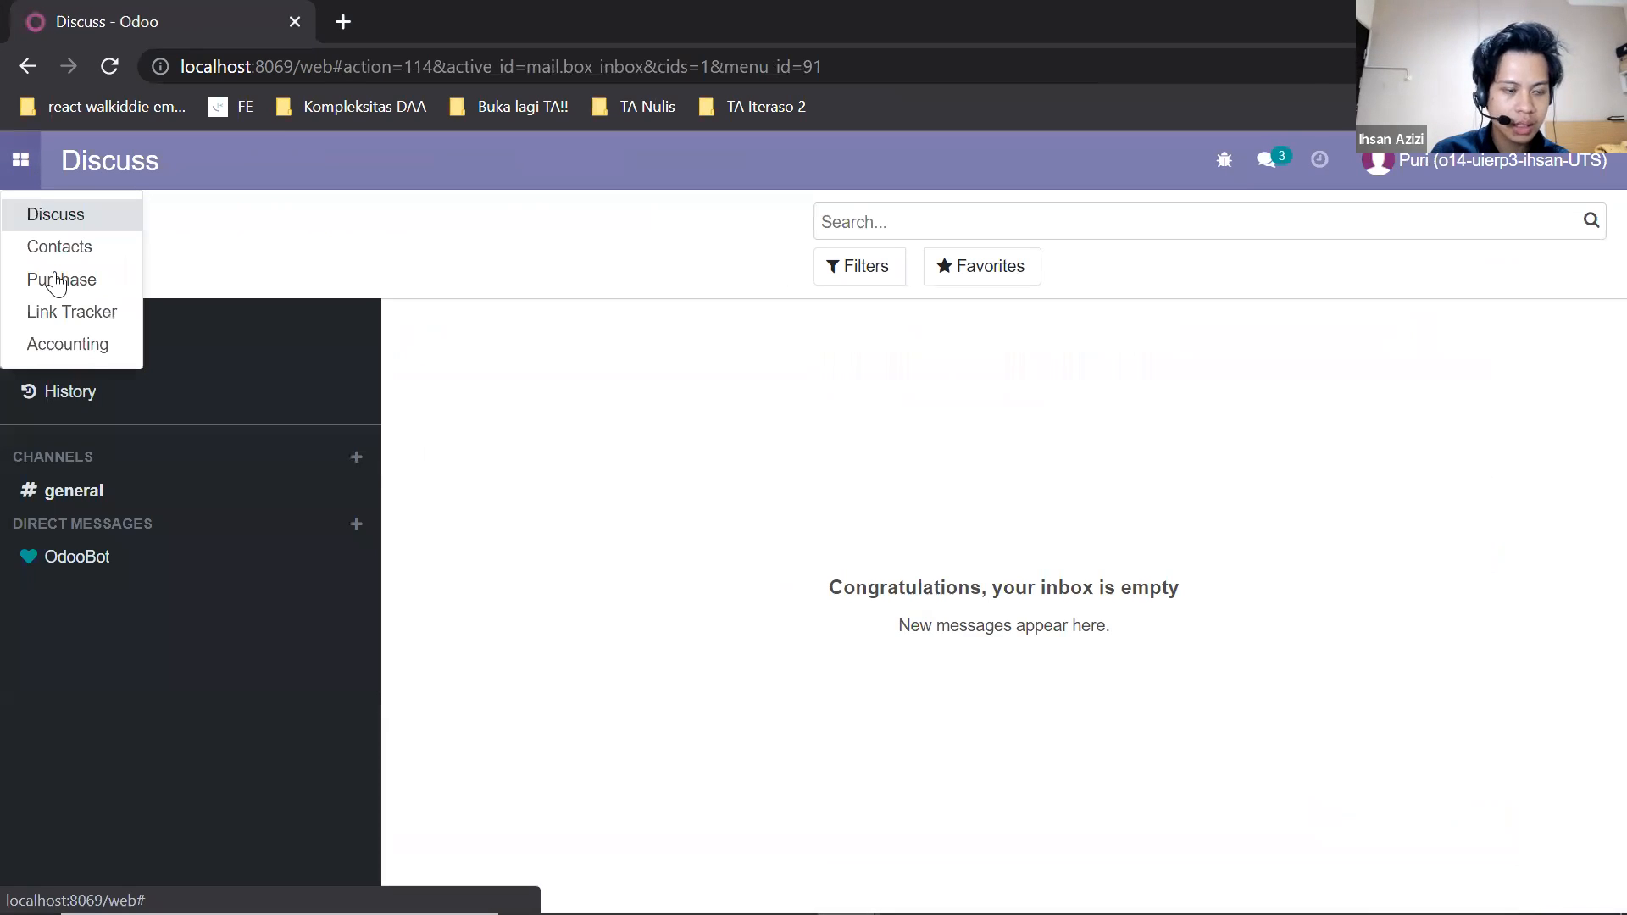
{"action": "left_click", "coordinate": [106, 288]}
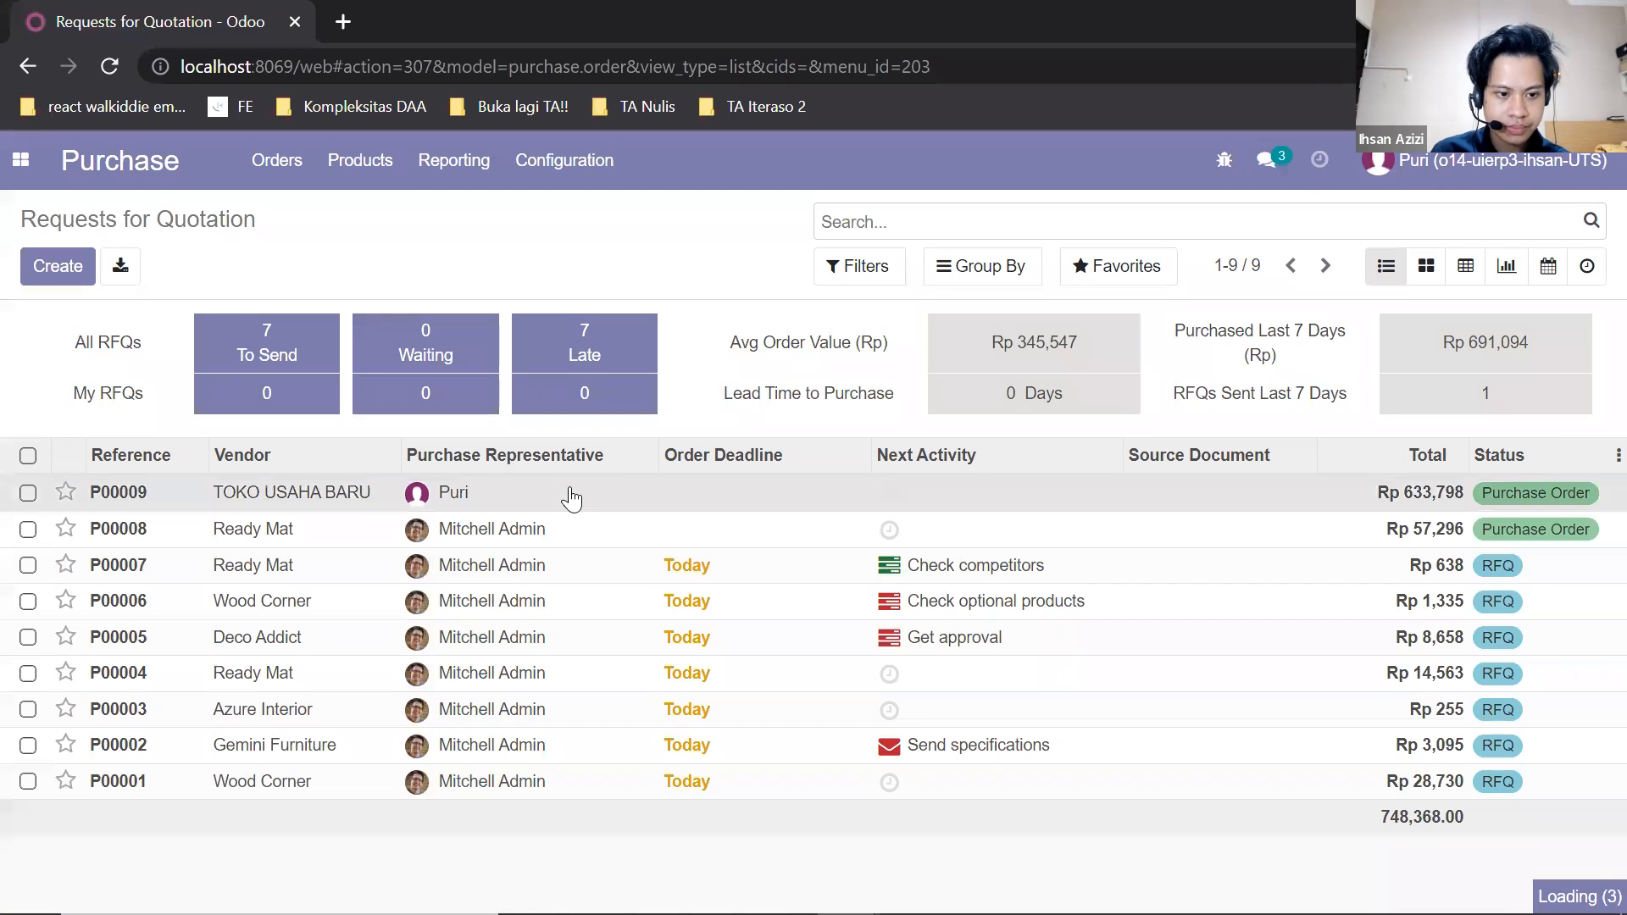
{"action": "left_click", "coordinate": [570, 495]}
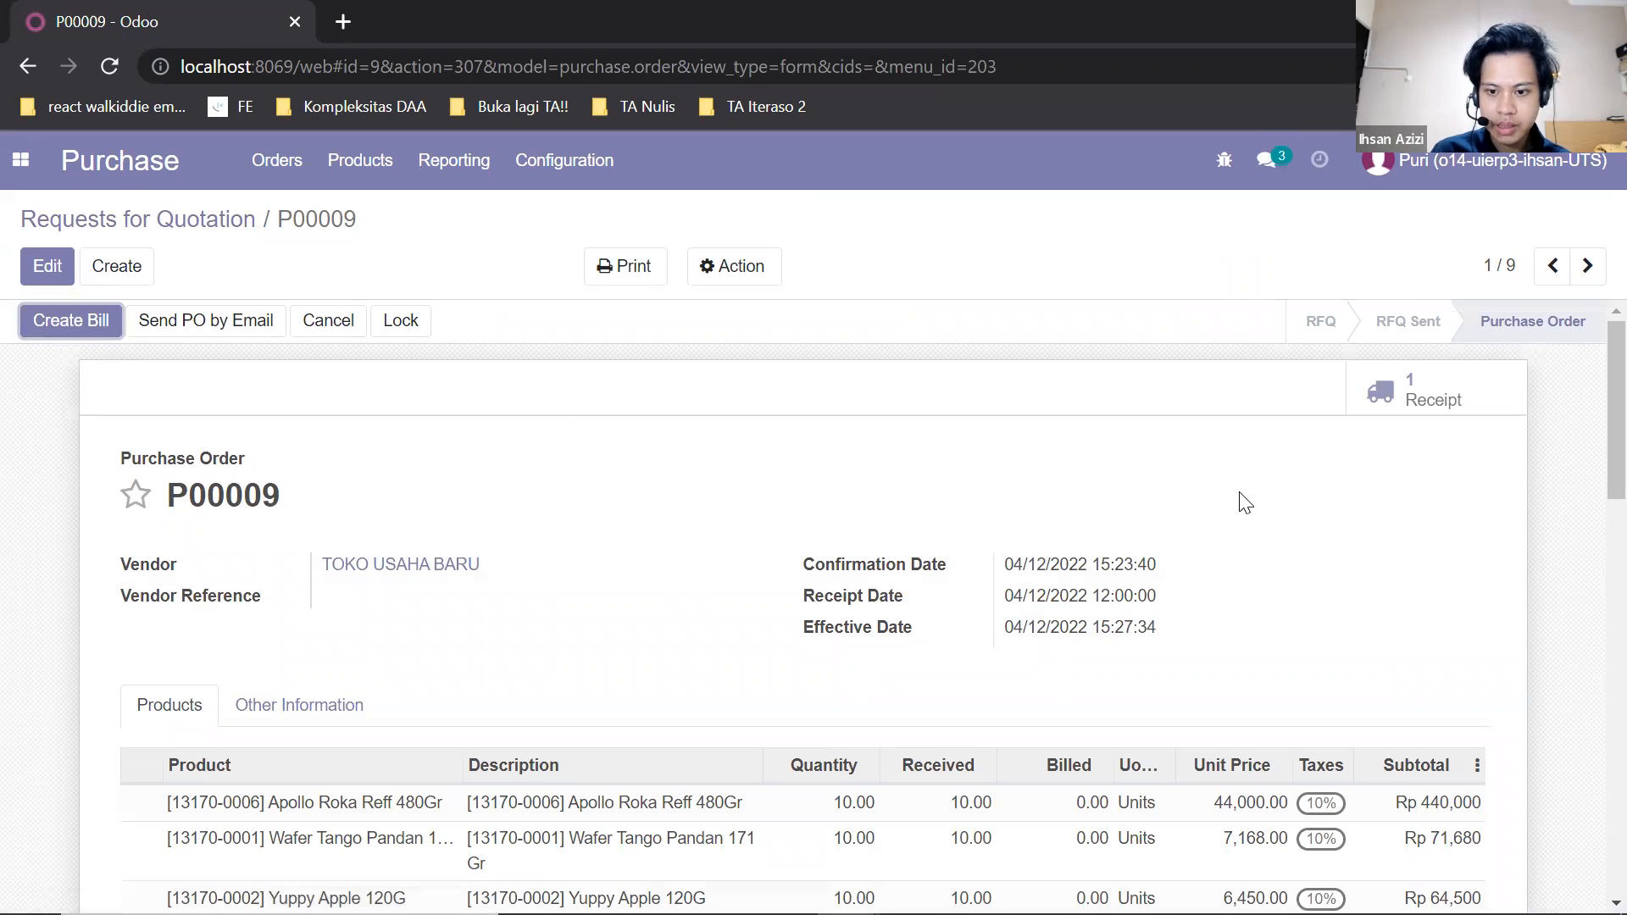
{"action": "scroll", "coordinate": [1250, 509], "scroll_direction": "down", "scroll_amount": 7}
{"action": "scroll", "coordinate": [1257, 515], "scroll_direction": "down", "scroll_amount": 2}
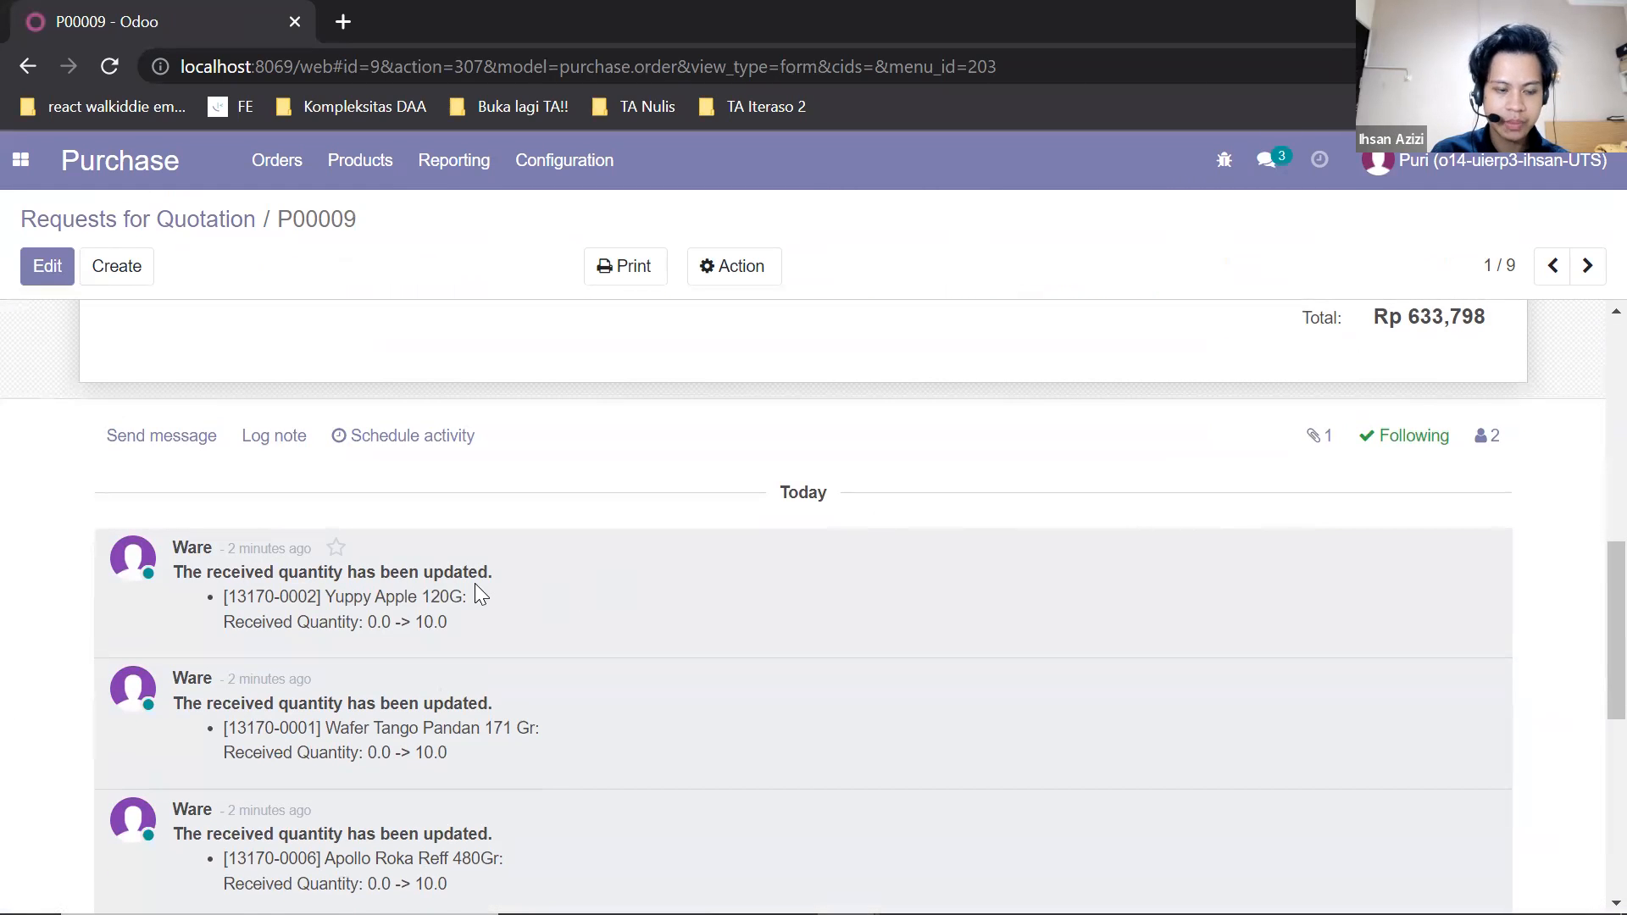
{"action": "scroll", "coordinate": [474, 593], "scroll_direction": "up", "scroll_amount": 10}
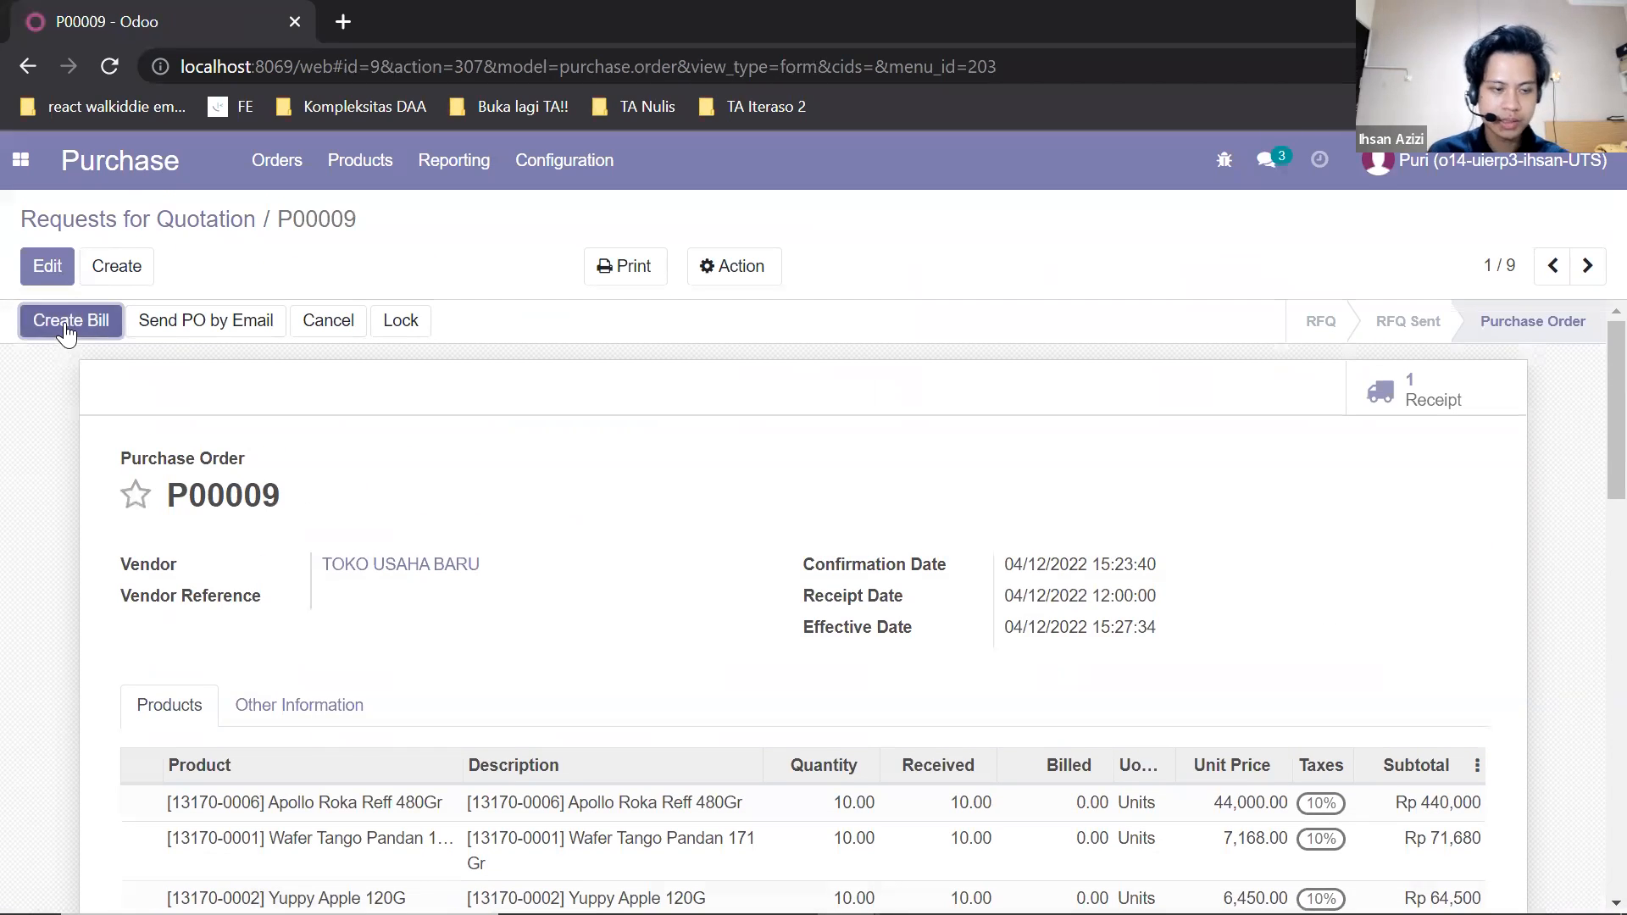
Try to create a vendor bill from the TOKO USAHA BARU purchase order.
{"action": "left_click", "coordinate": [64, 323]}
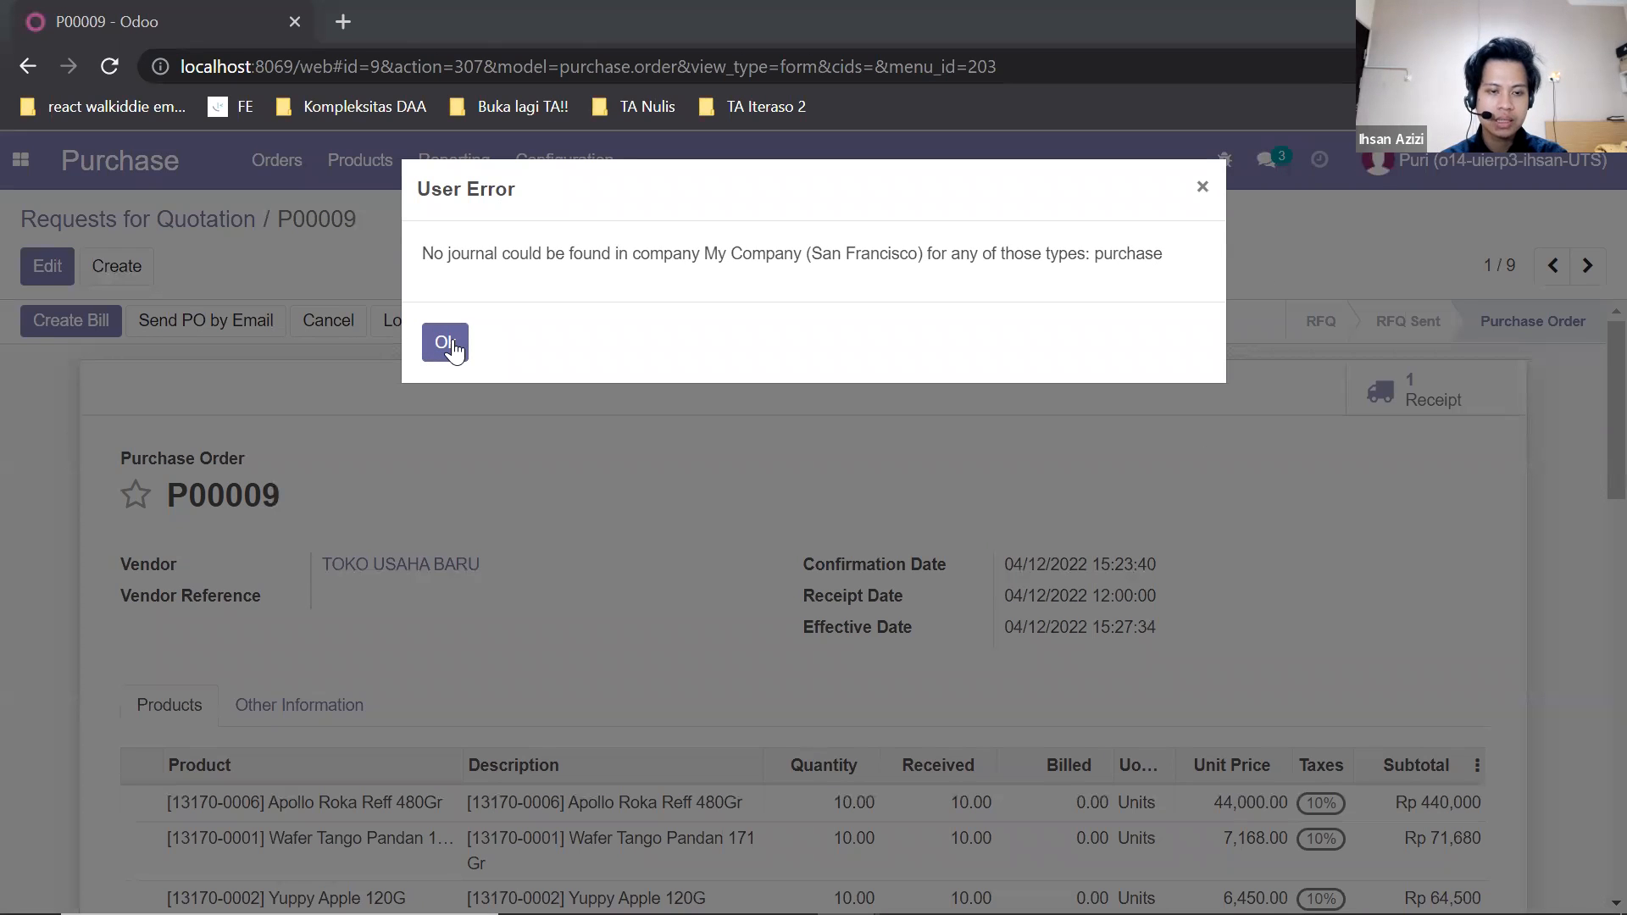
{"action": "left_click", "coordinate": [1206, 187]}
Log out and log in to the o14-uierp3-ihsan-UTS database with the accounting user's e-mail.
{"action": "left_click", "coordinate": [1440, 161]}
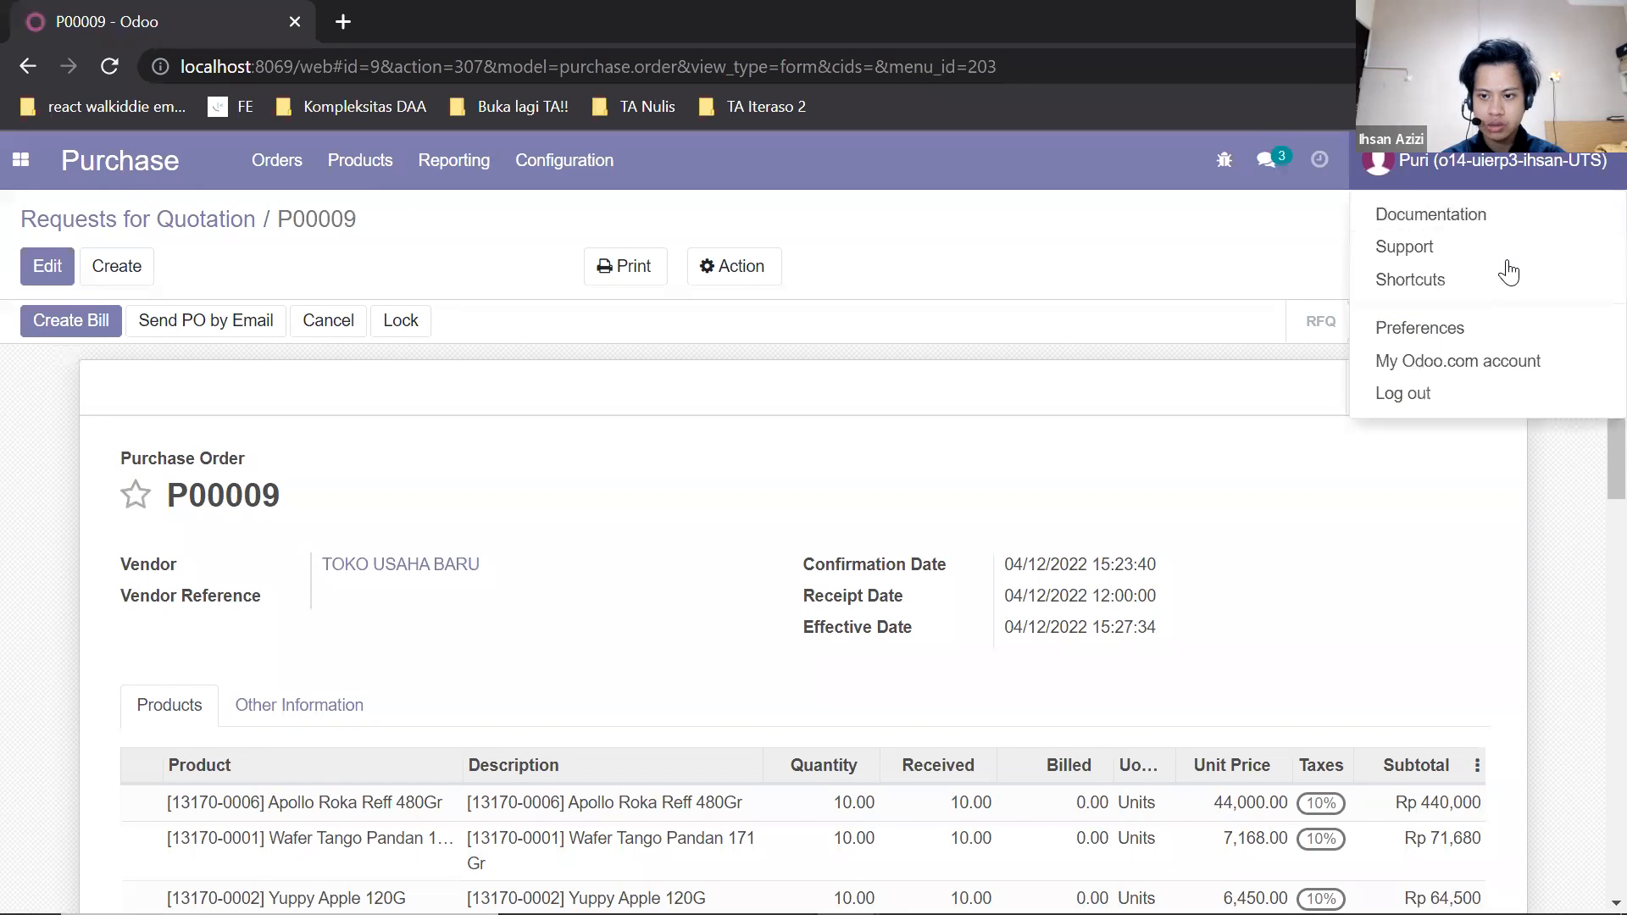
{"action": "left_click", "coordinate": [1402, 392]}
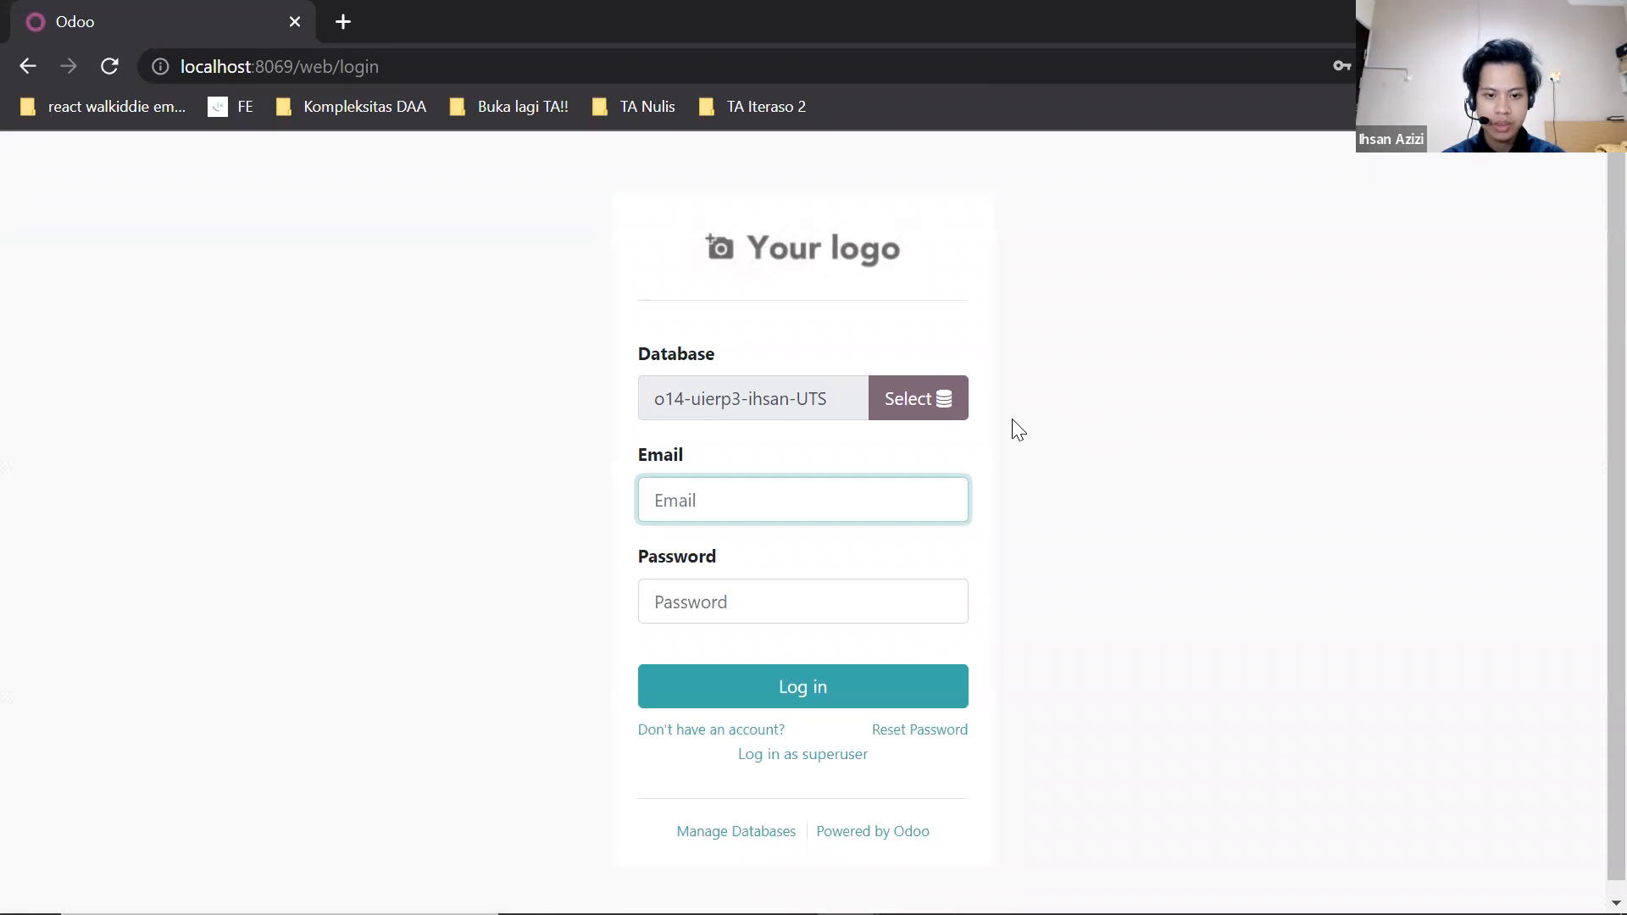
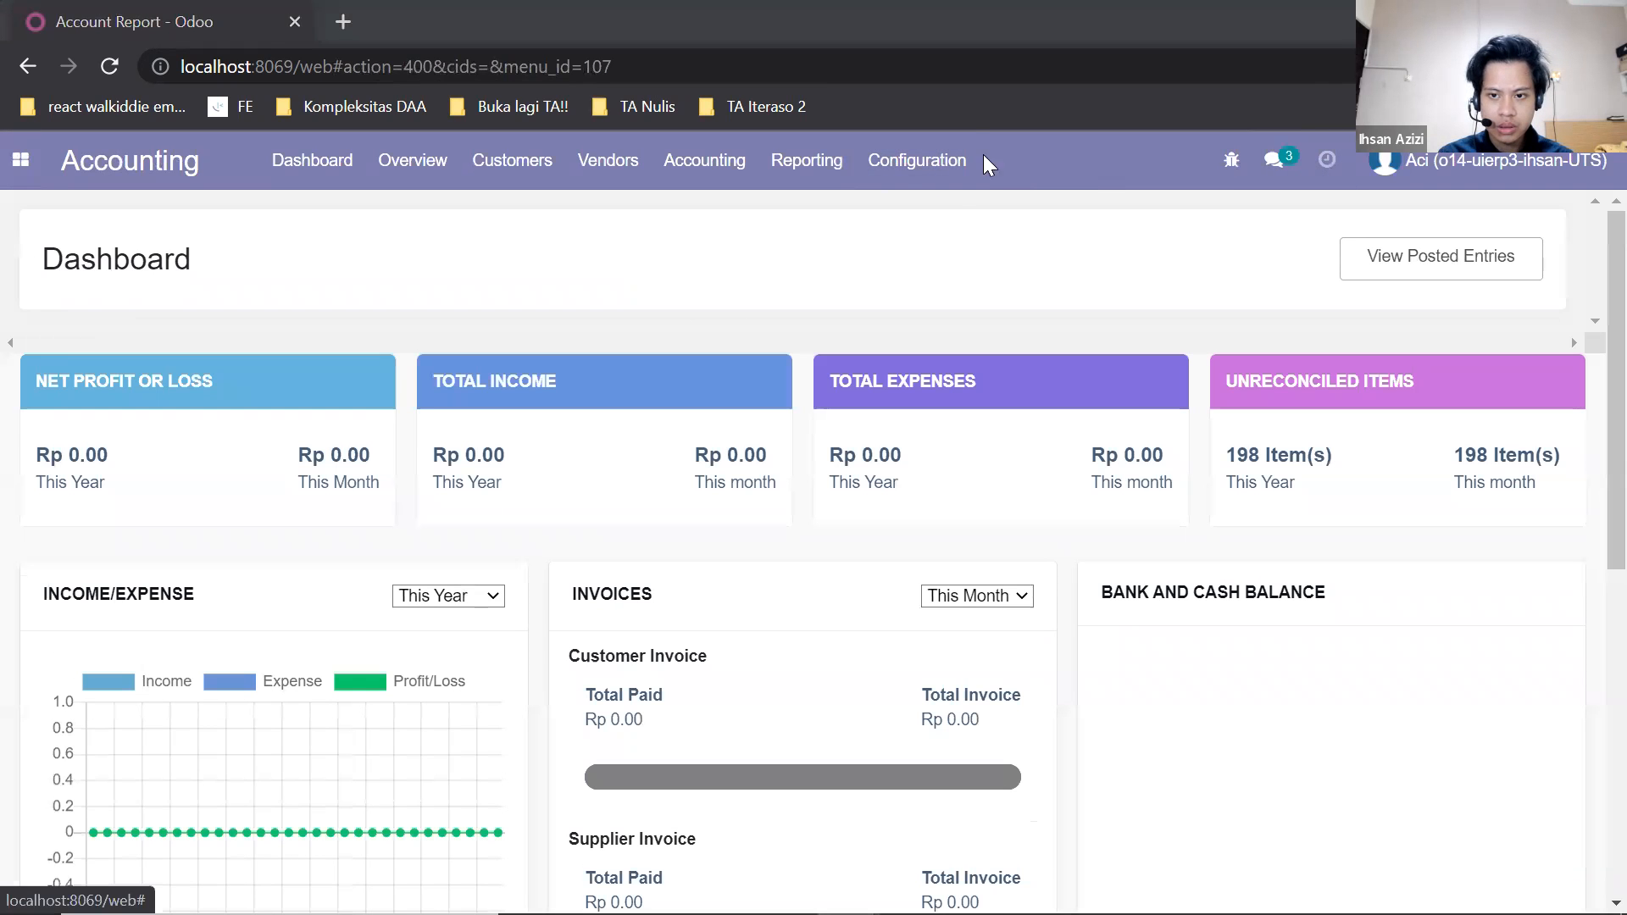
Create a new accounting journal named "Vendor Bills - New" with the type Purchase.
{"action": "left_click", "coordinate": [882, 160]}
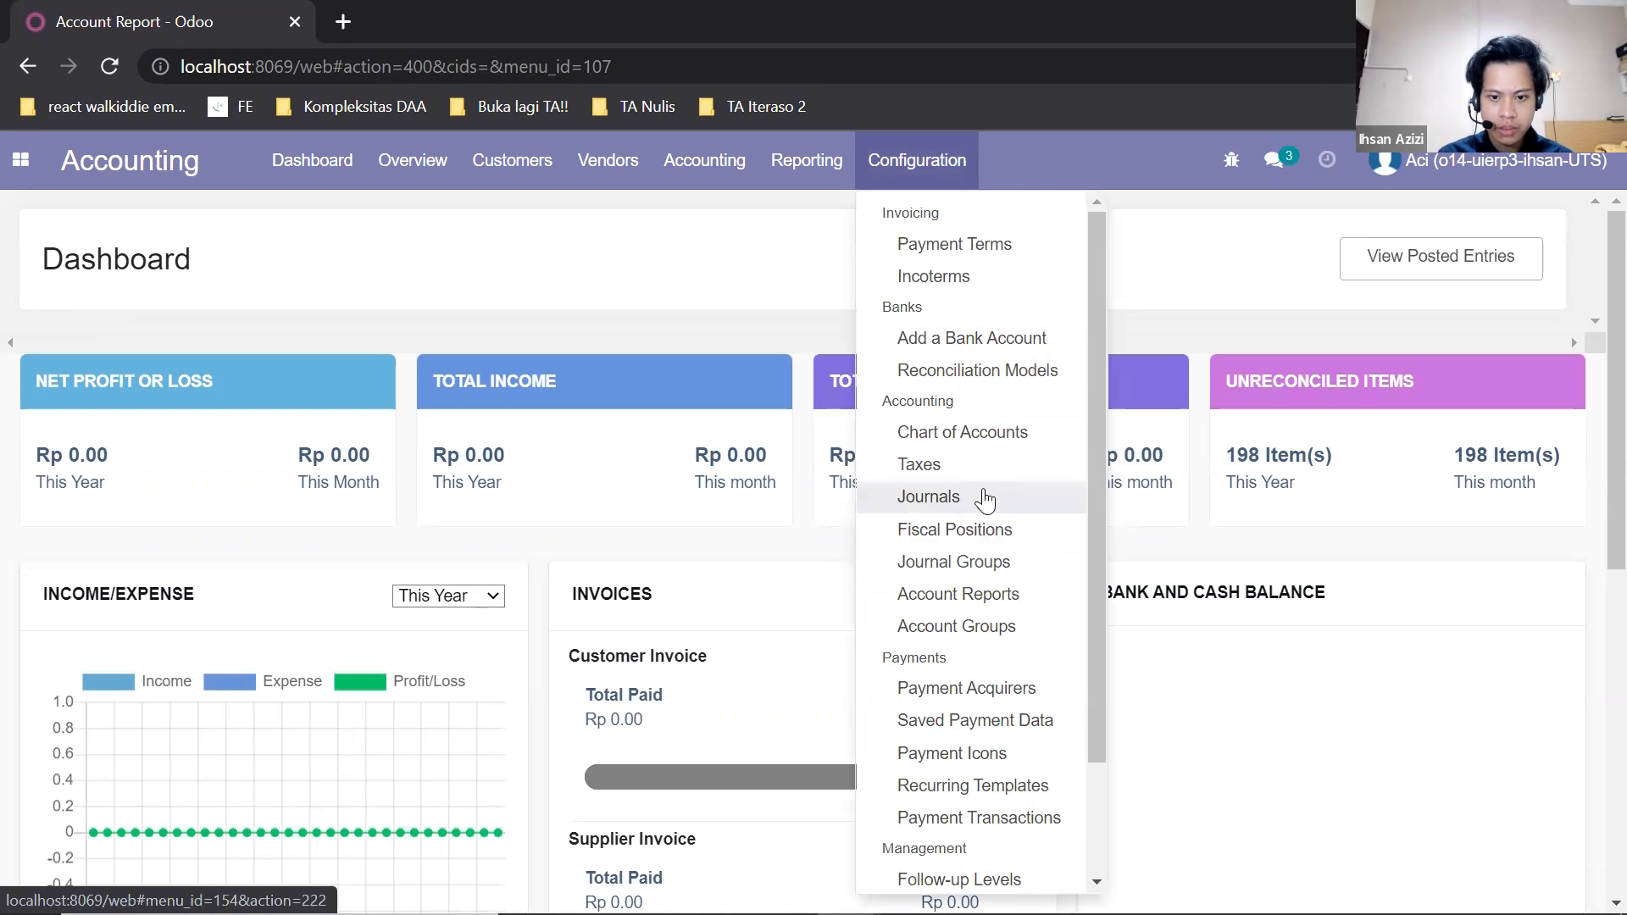
{"action": "scroll", "coordinate": [983, 500], "scroll_direction": "down", "scroll_amount": 2}
{"action": "scroll", "coordinate": [886, 551], "scroll_direction": "up", "scroll_amount": 2}
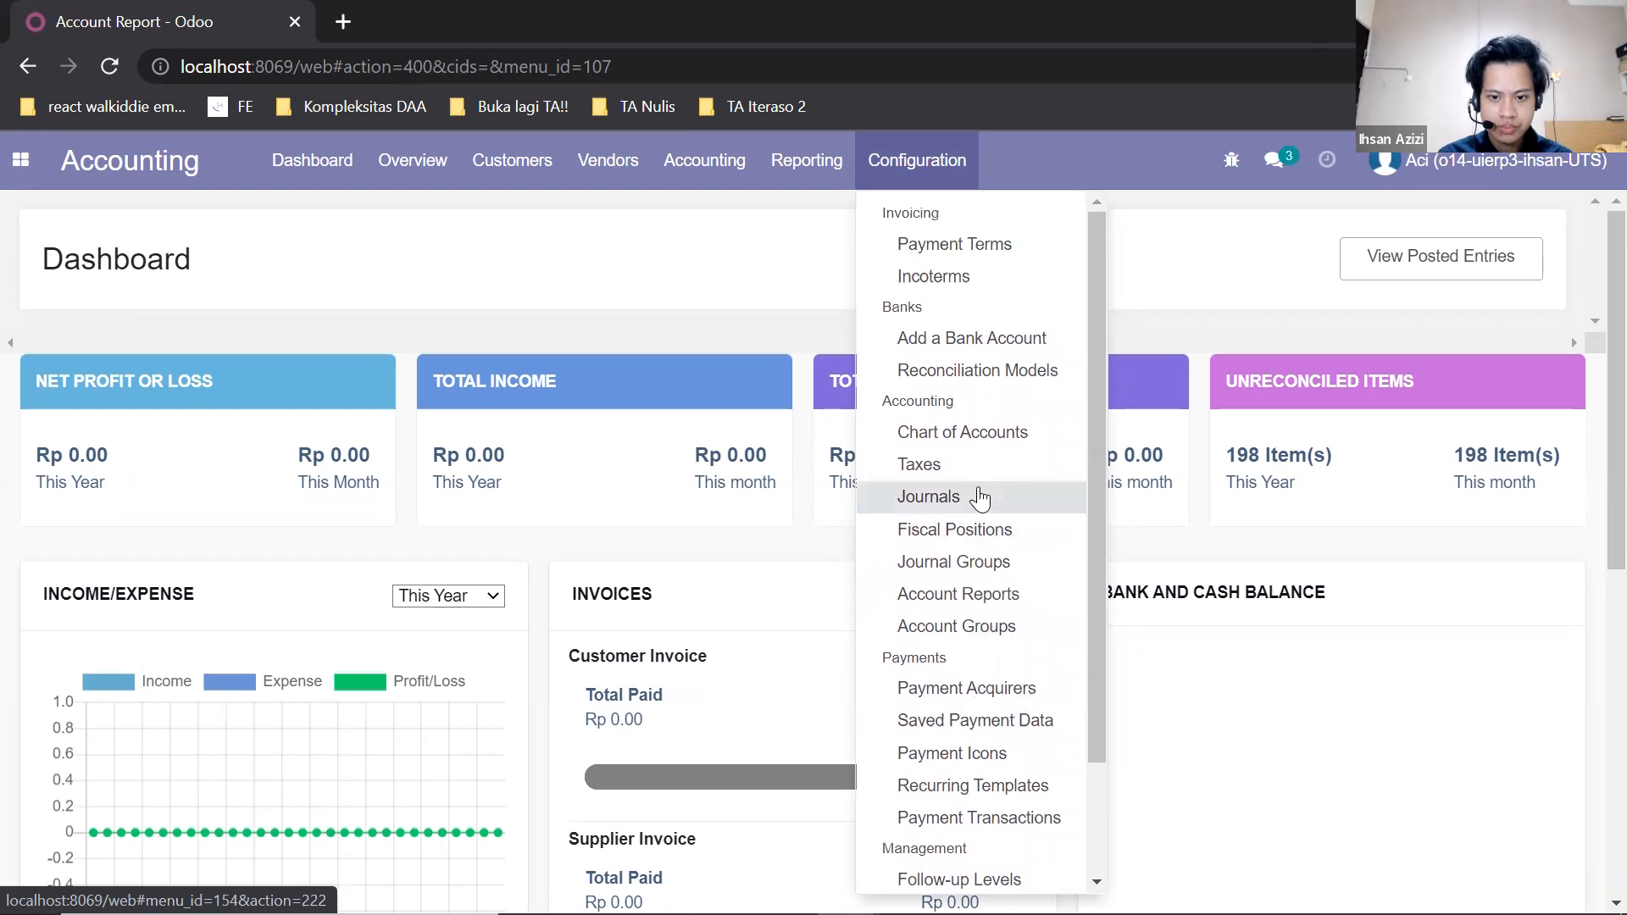
{"action": "left_click", "coordinate": [980, 498]}
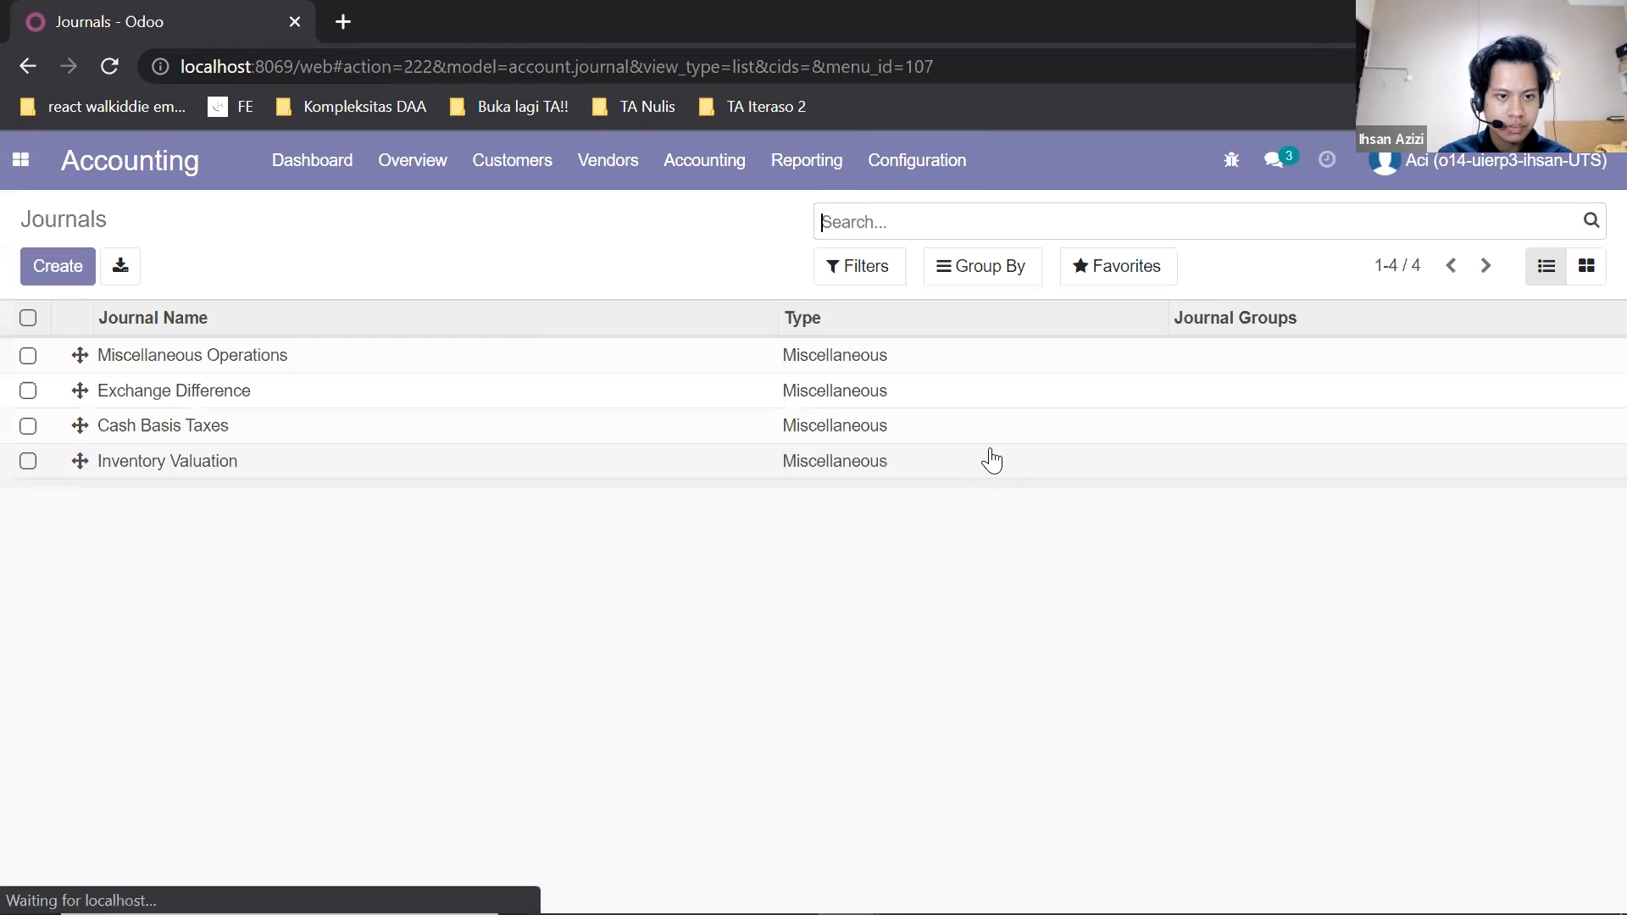
{"action": "left_click", "coordinate": [57, 265]}
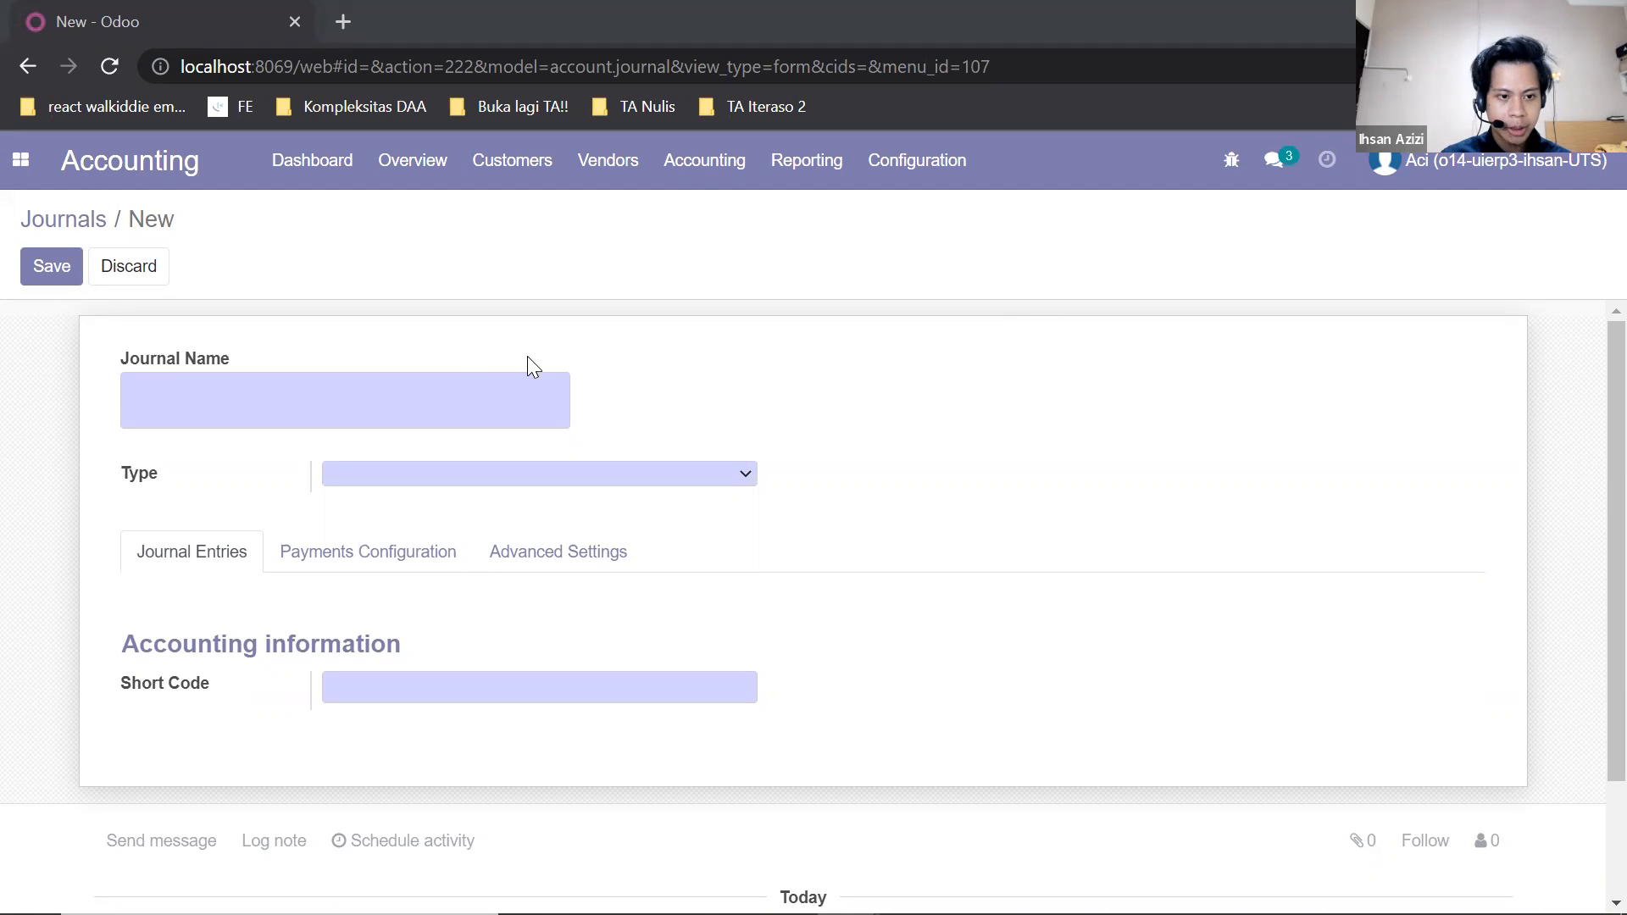
{"action": "left_click", "coordinate": [468, 396]}
{"action": "type", "text": "Vendo"}
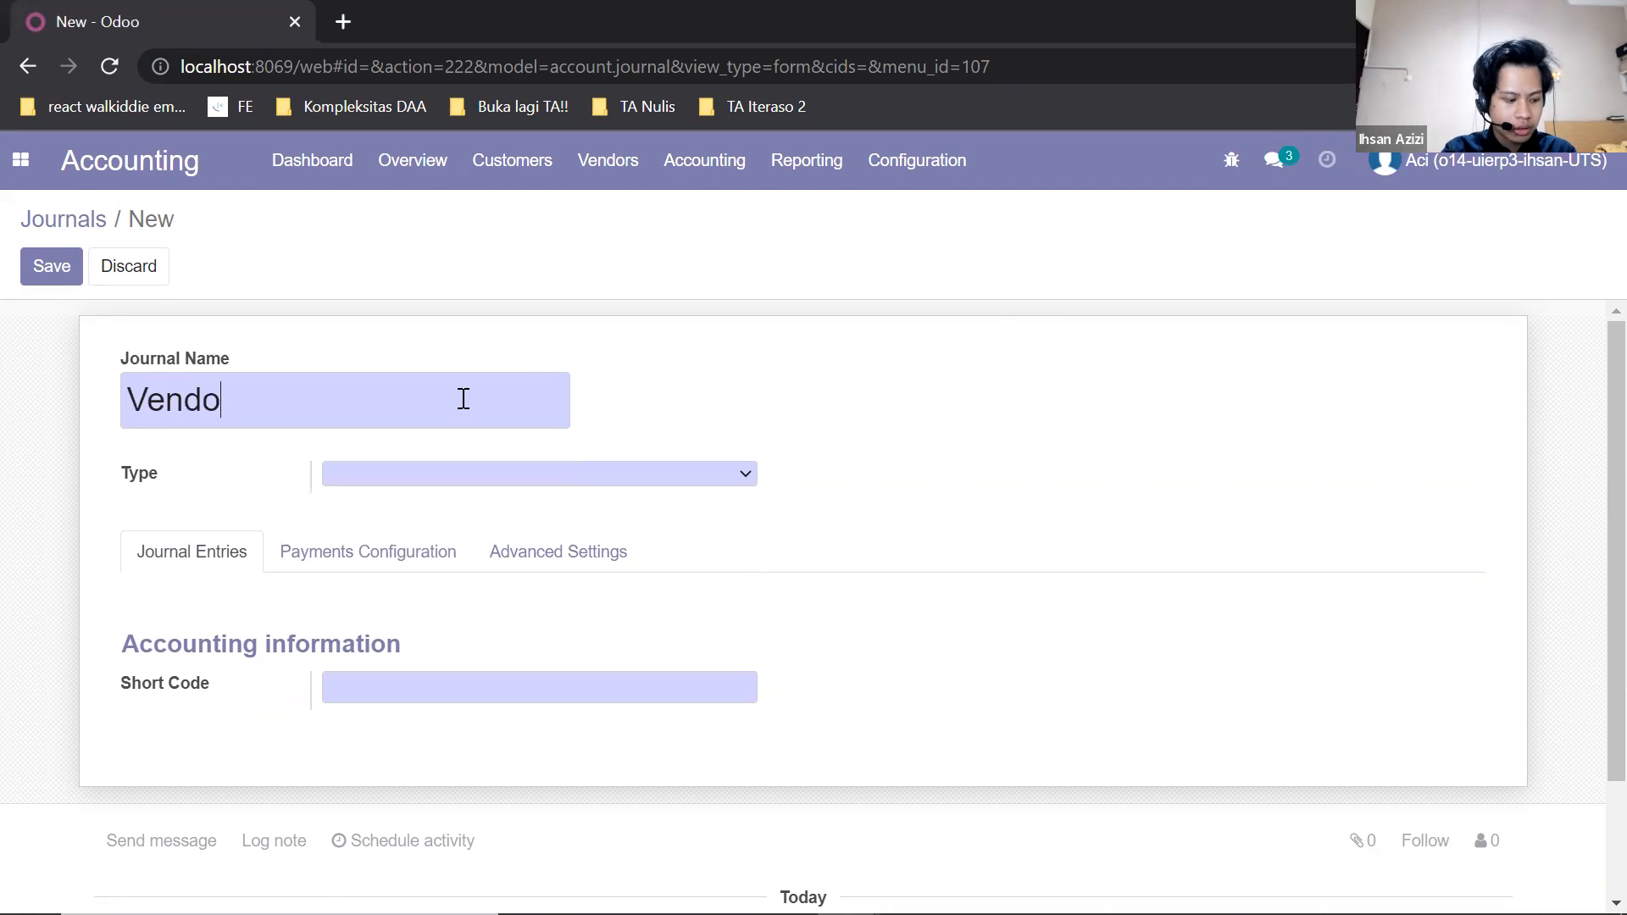
{"action": "type", "text": "r Bills - New"}
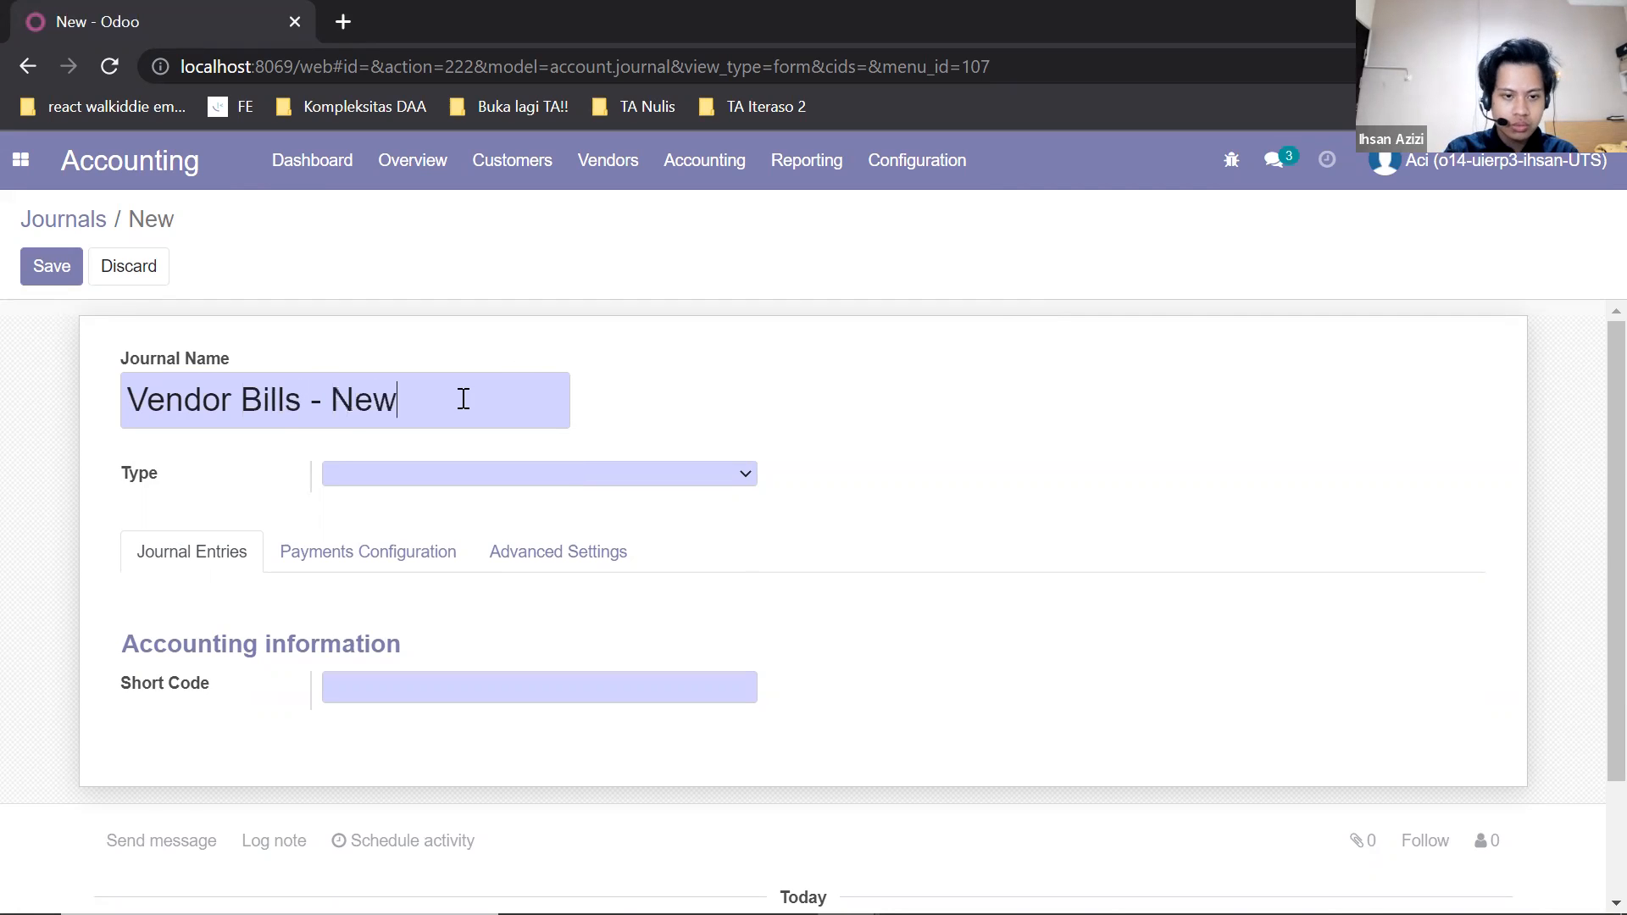
{"action": "left_click", "coordinate": [493, 476]}
{"action": "left_click", "coordinate": [487, 516]}
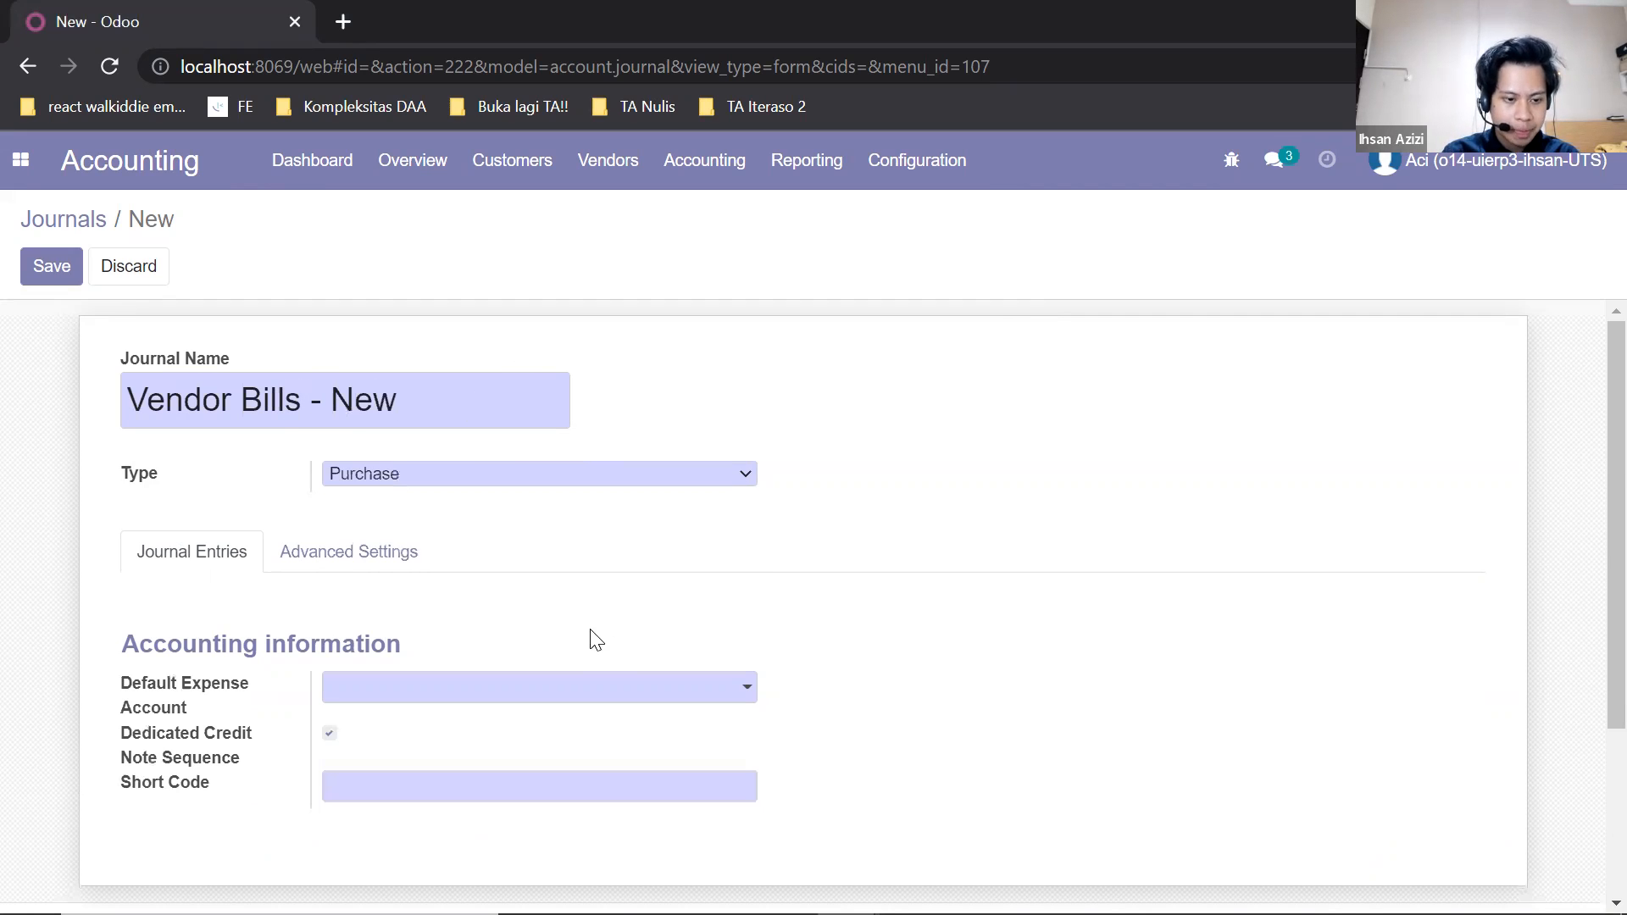
Set the journal's default expense account to 6-311011 Keperluan Dapur and its short code to VBN, and save it.
{"action": "left_click", "coordinate": [740, 698]}
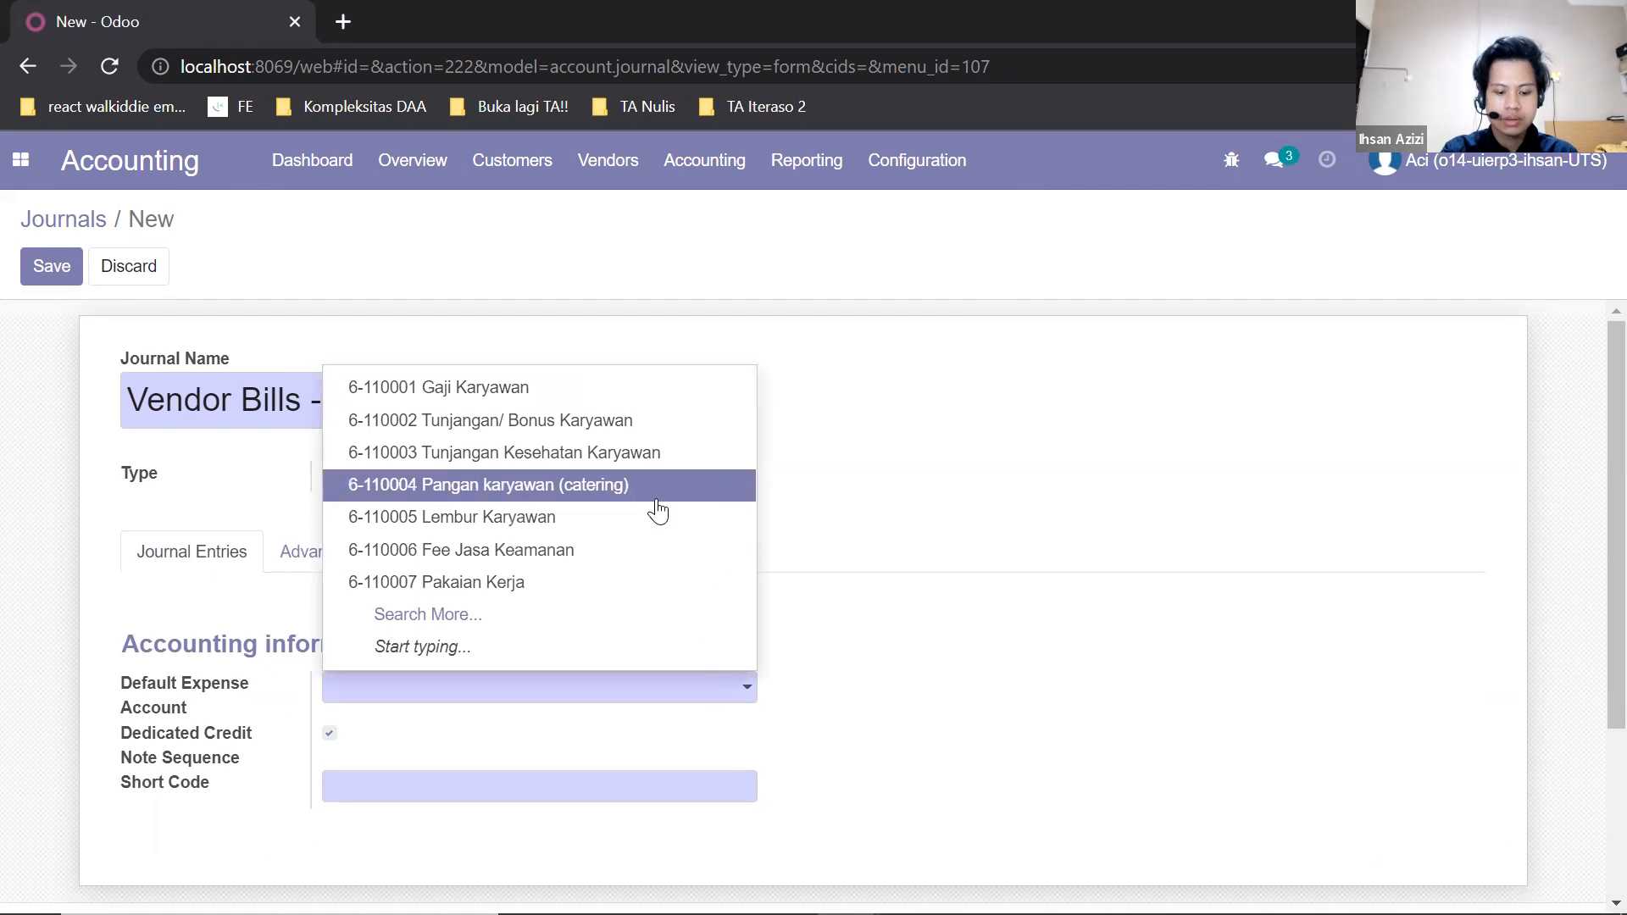
{"action": "type", "text": "dapur"}
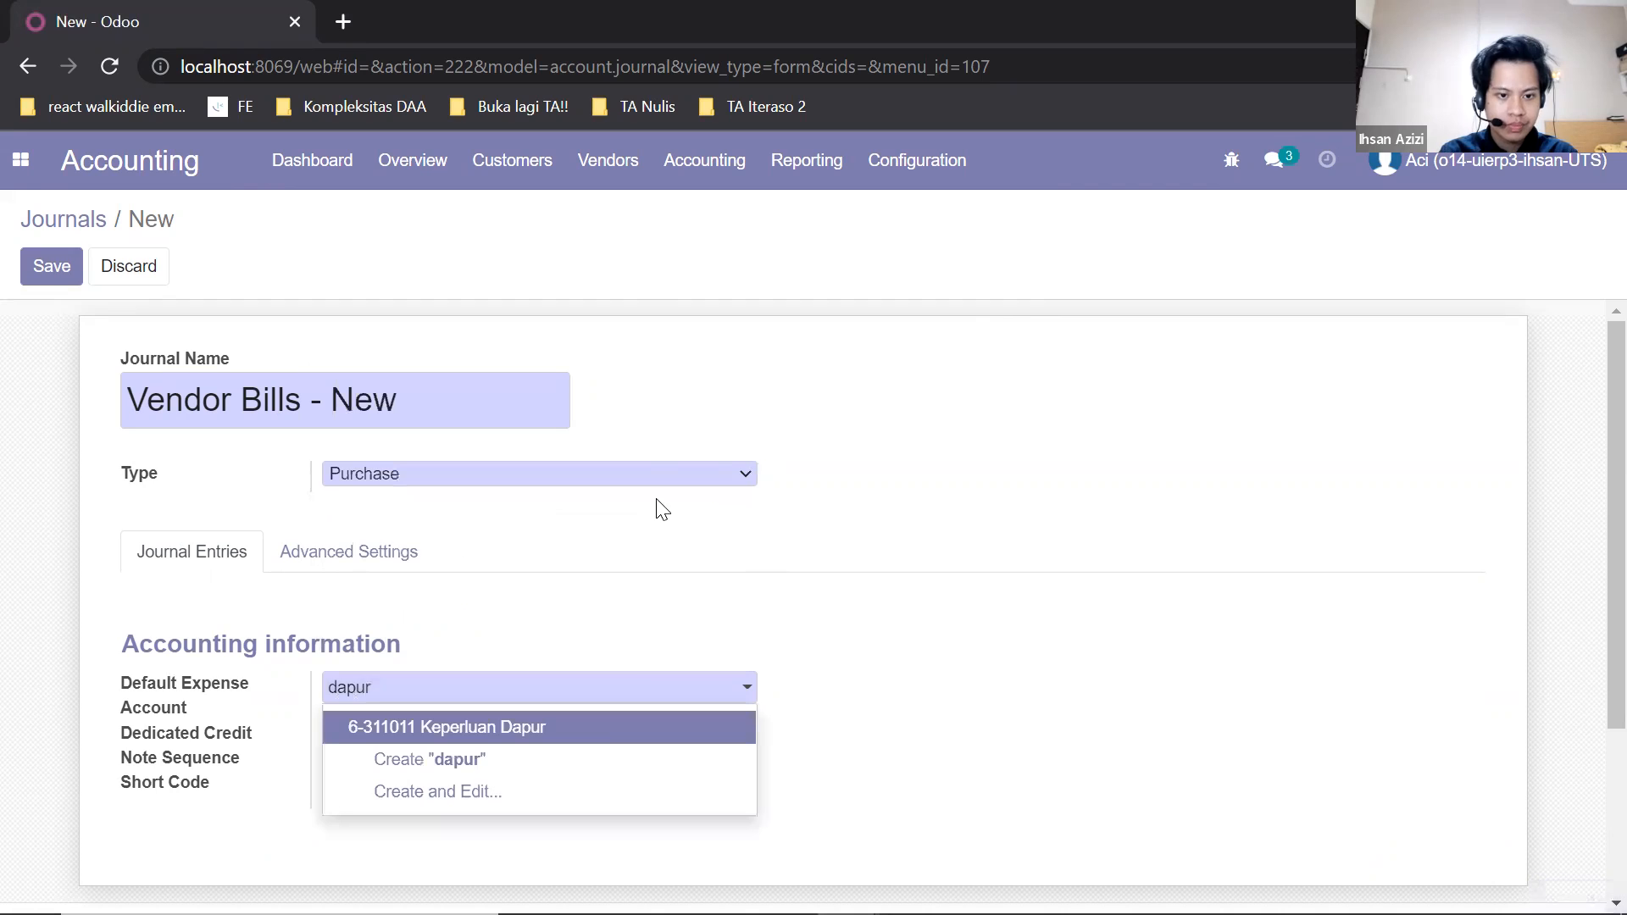
{"action": "left_click", "coordinate": [620, 731]}
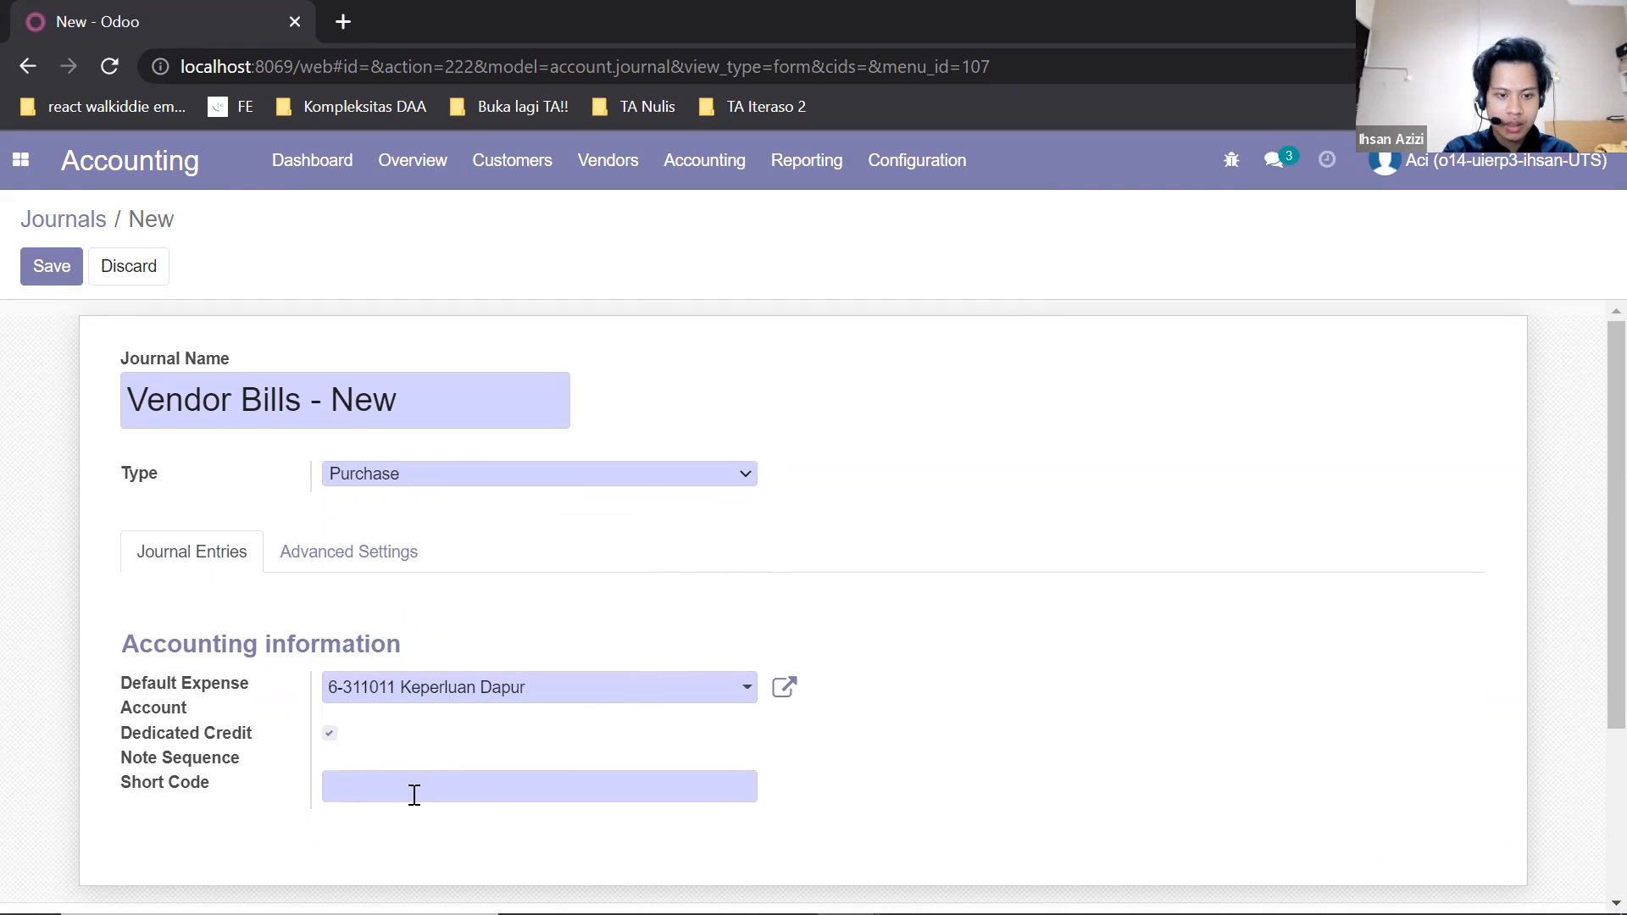
{"action": "type", "text": "VBN"}
{"action": "scroll", "coordinate": [951, 701], "scroll_direction": "down", "scroll_amount": 3}
{"action": "scroll", "coordinate": [951, 697], "scroll_direction": "up", "scroll_amount": 3}
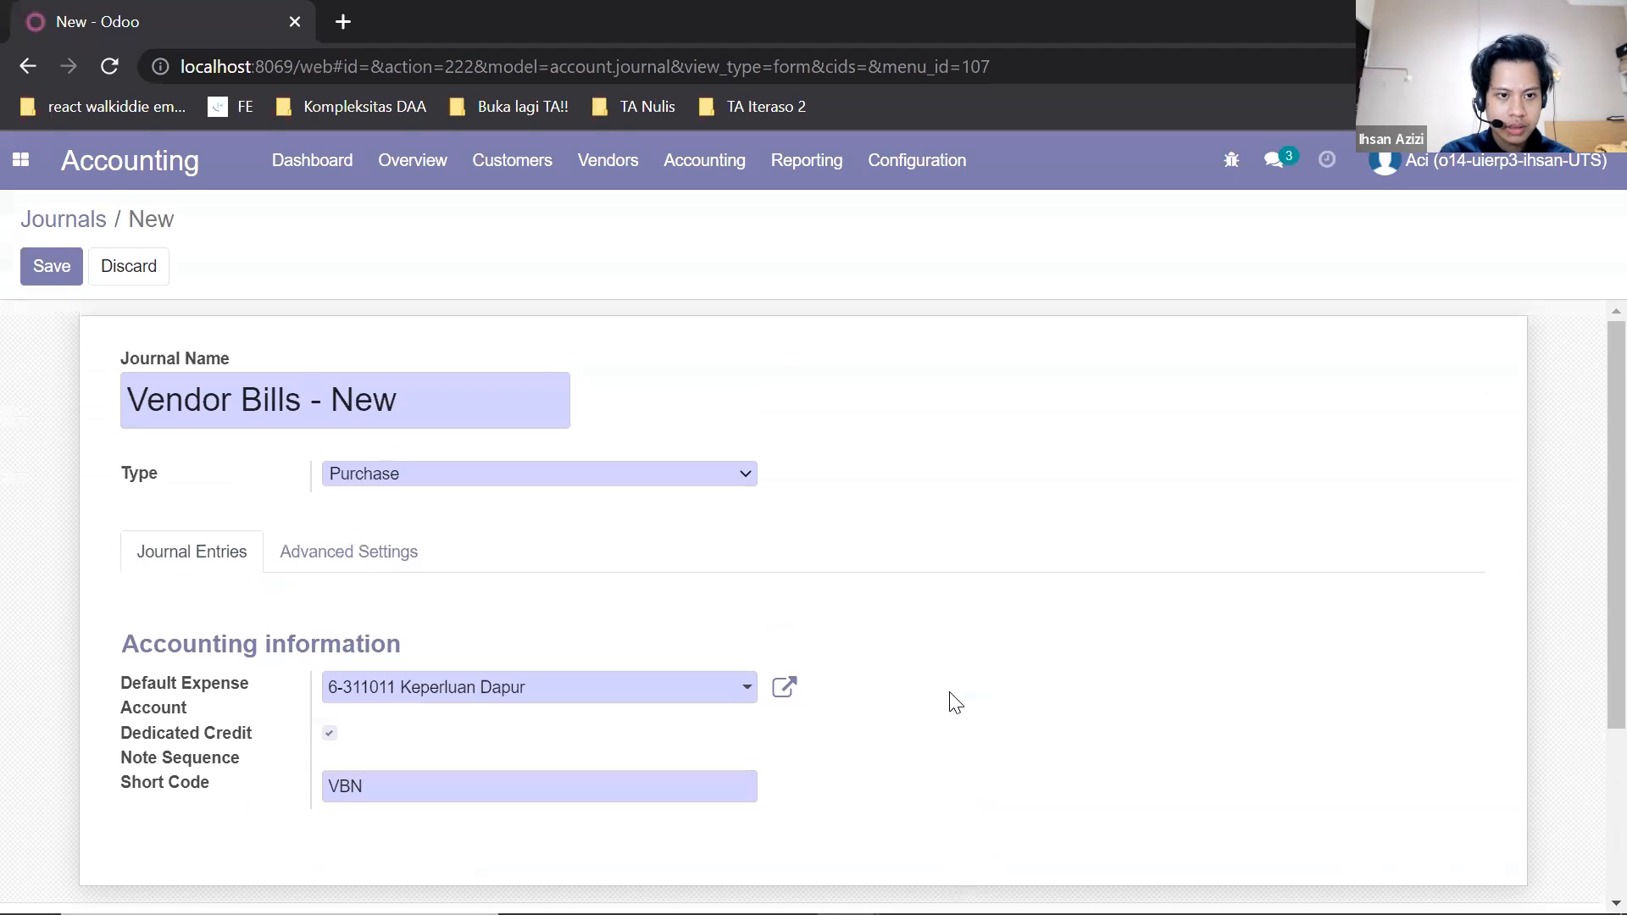
{"action": "left_click", "coordinate": [34, 269]}
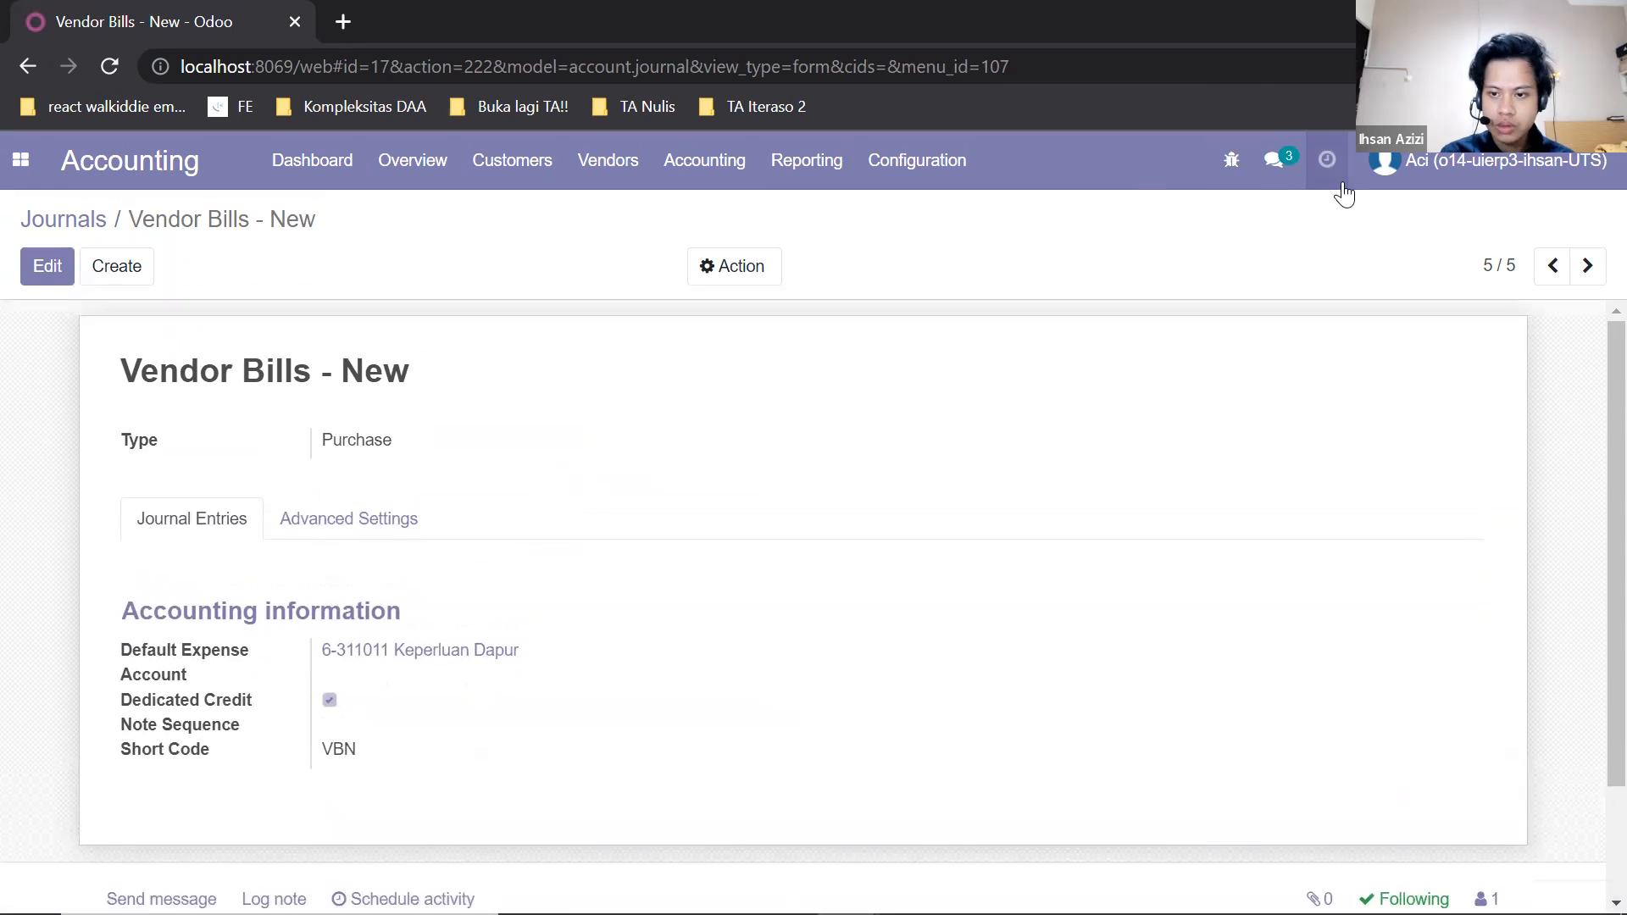
Log out of the accounting account and log in with the purchasing user's e-mail.
{"action": "left_click", "coordinate": [1499, 197]}
{"action": "left_click", "coordinate": [1485, 389]}
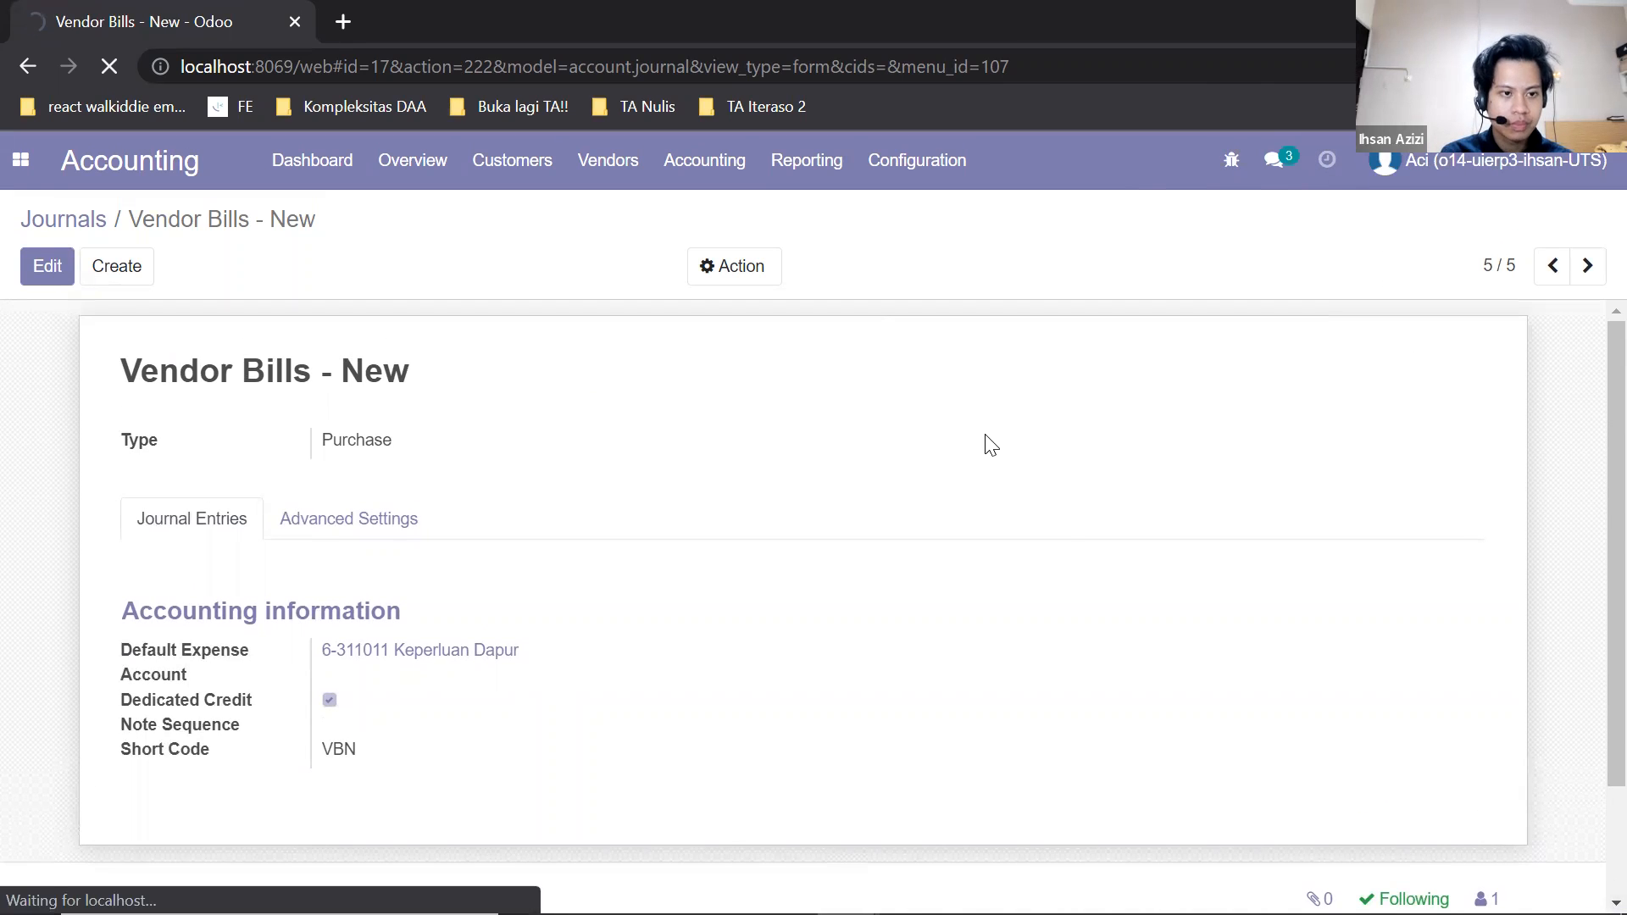
{"action": "left_click", "coordinate": [742, 499]}
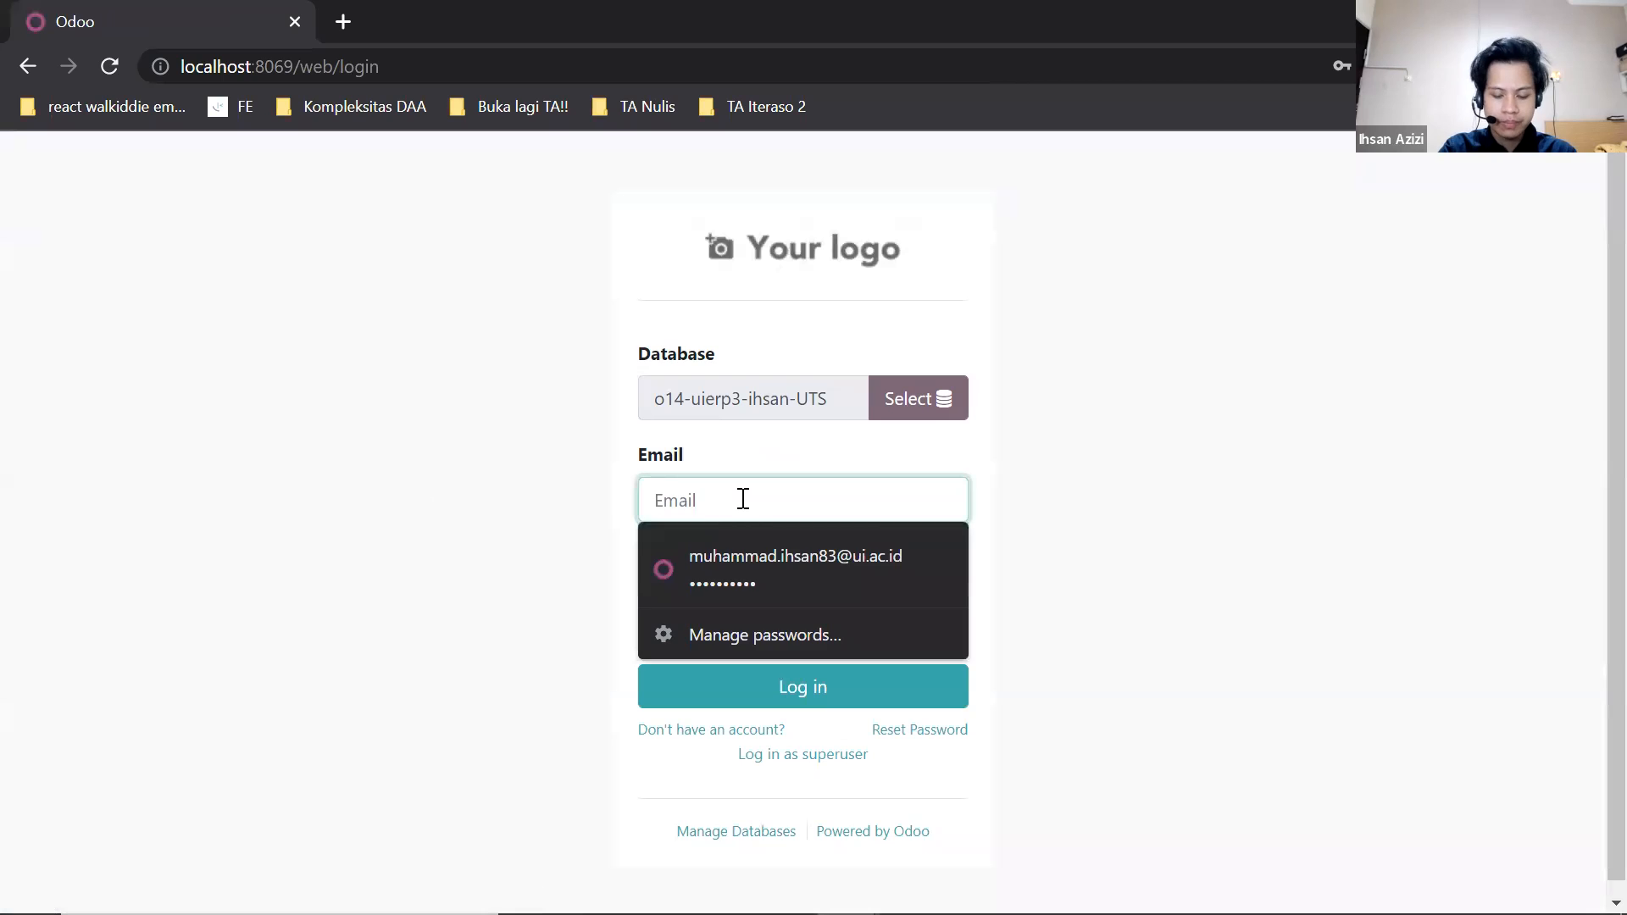
{"action": "key", "text": "BackSpace"}
{"action": "key", "text": "BackSpace"}
{"action": "key", "text": "BackSpace"}
{"action": "key", "text": "BackSpace"}
{"action": "key", "text": "Return"}
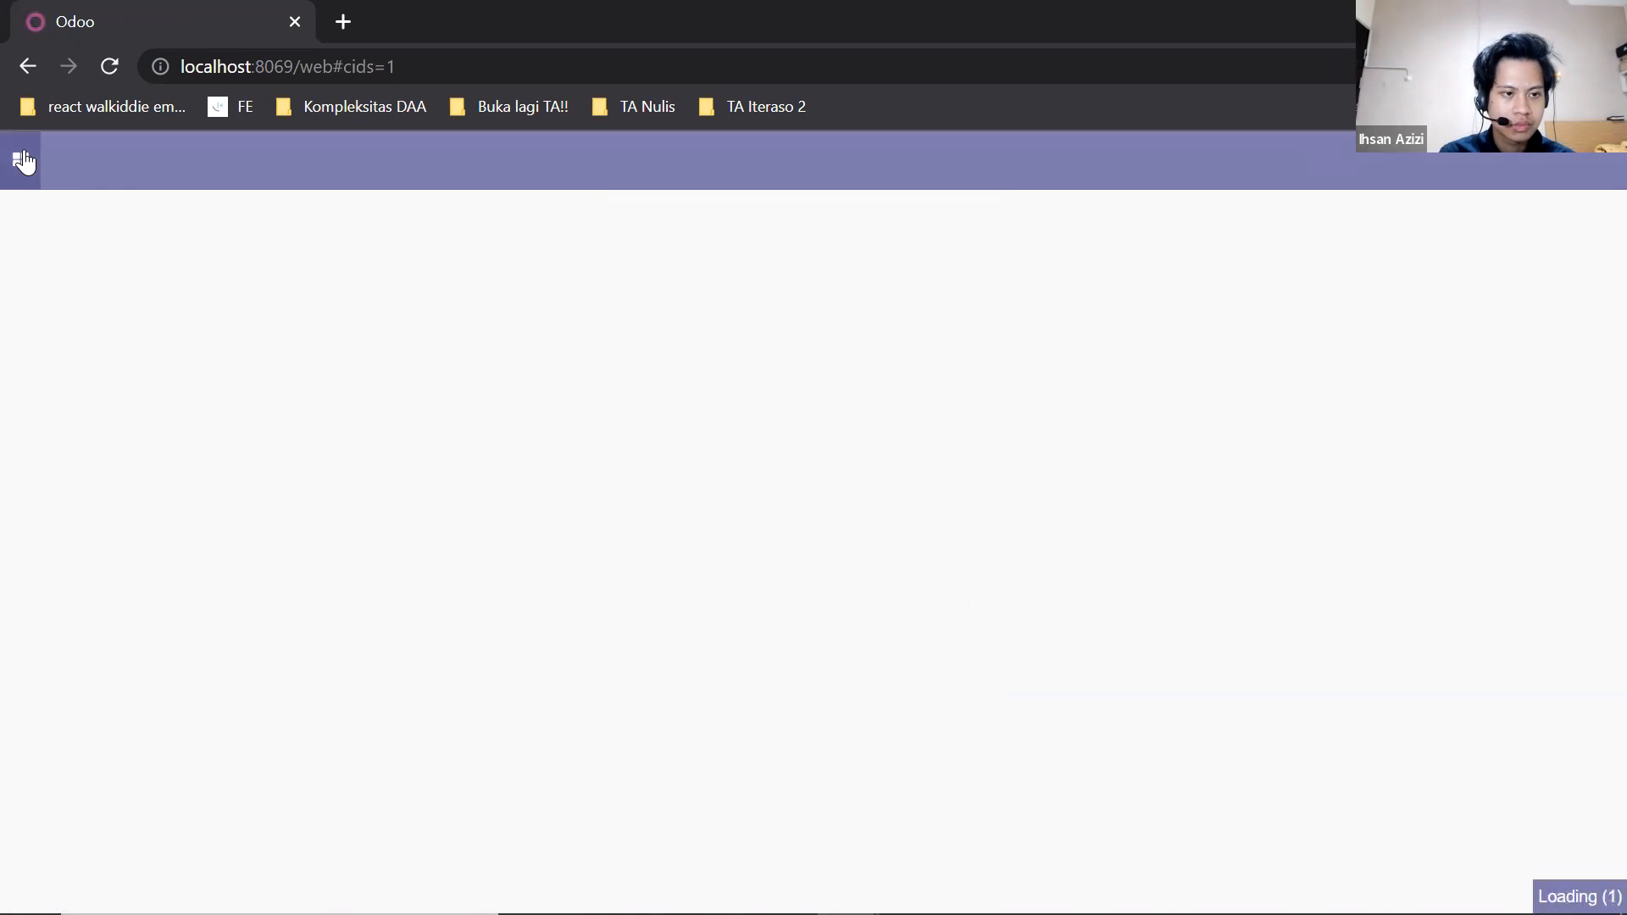
Create a vendor bill from the TOKO USAHA BARU purchase order in Purchase and review its invoice lines.
{"action": "left_click", "coordinate": [20, 160]}
{"action": "left_click", "coordinate": [29, 282]}
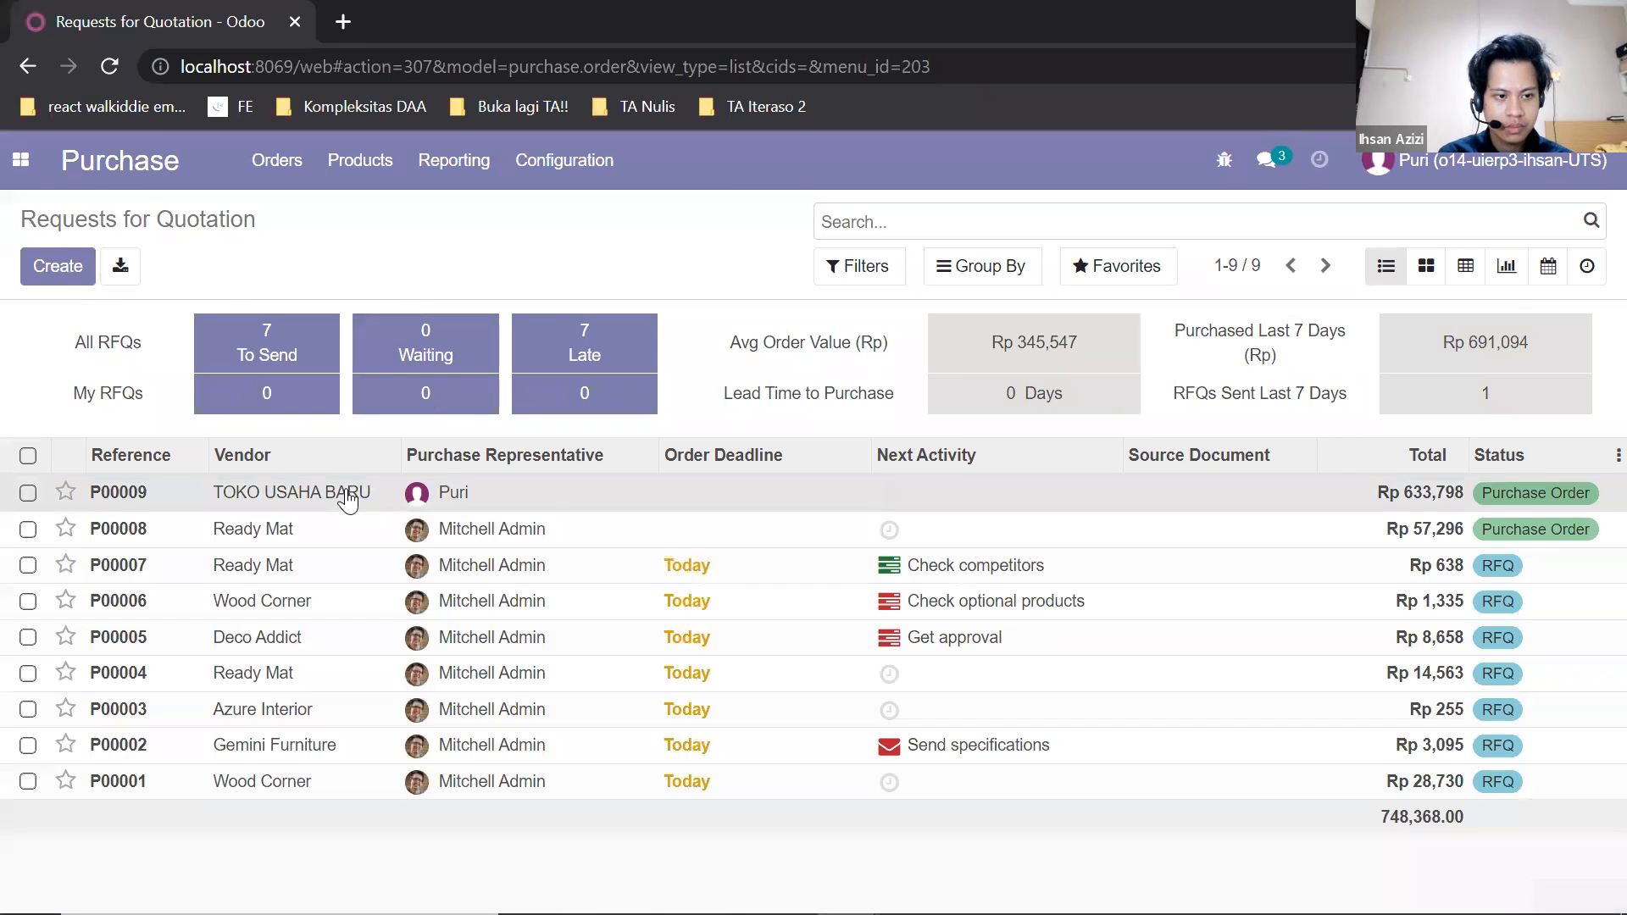
{"action": "left_click", "coordinate": [347, 500]}
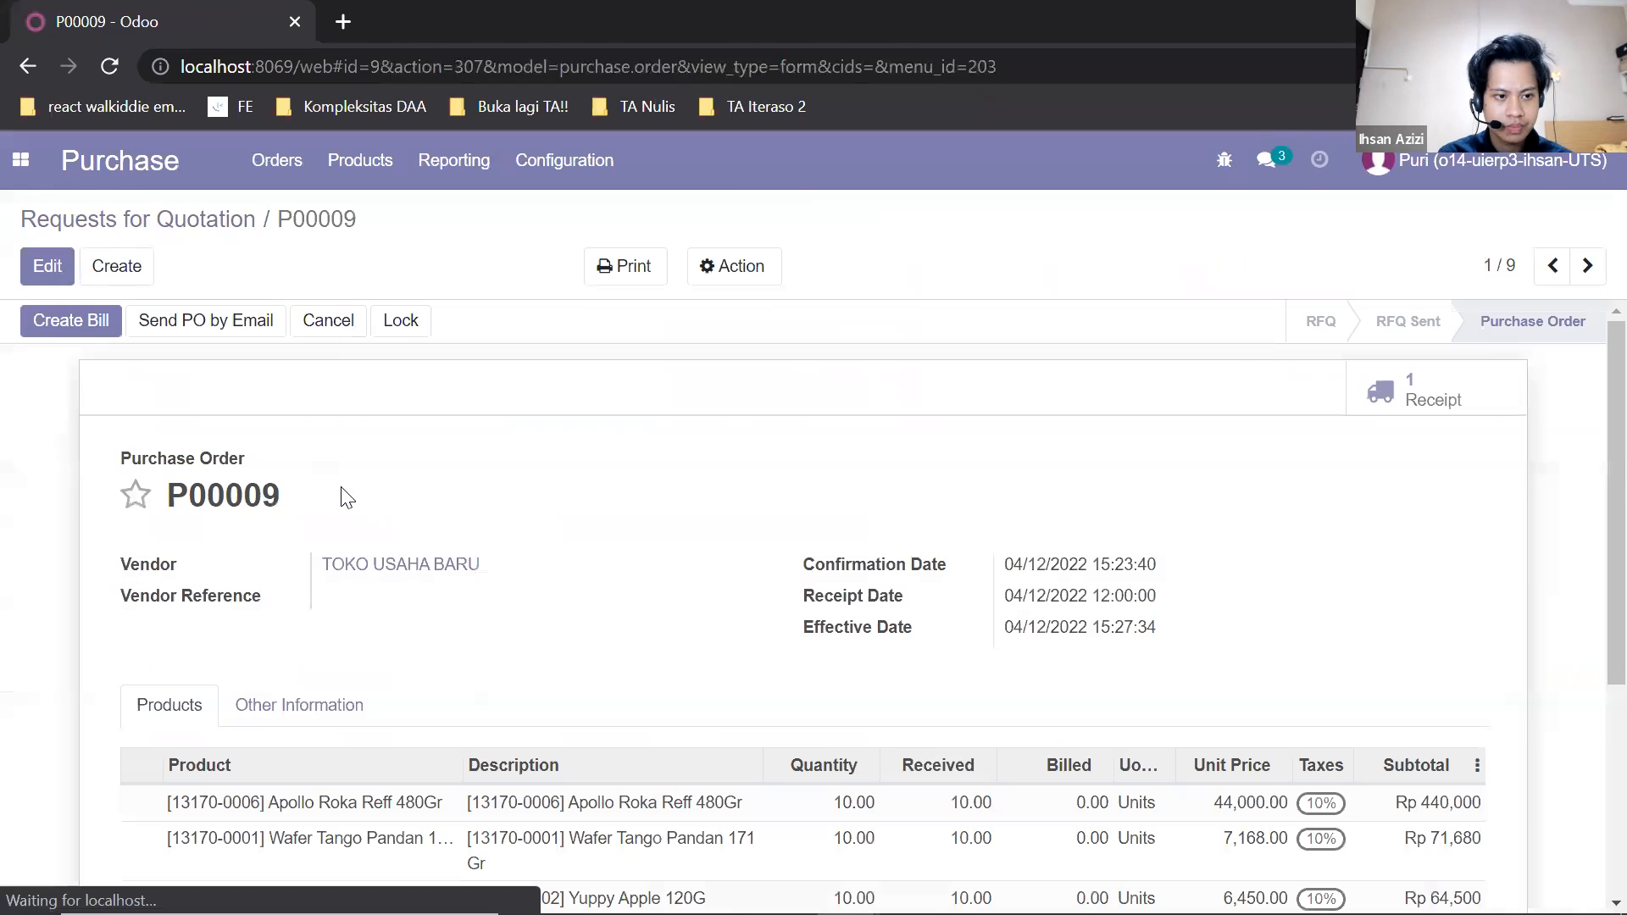
{"action": "left_click", "coordinate": [62, 320]}
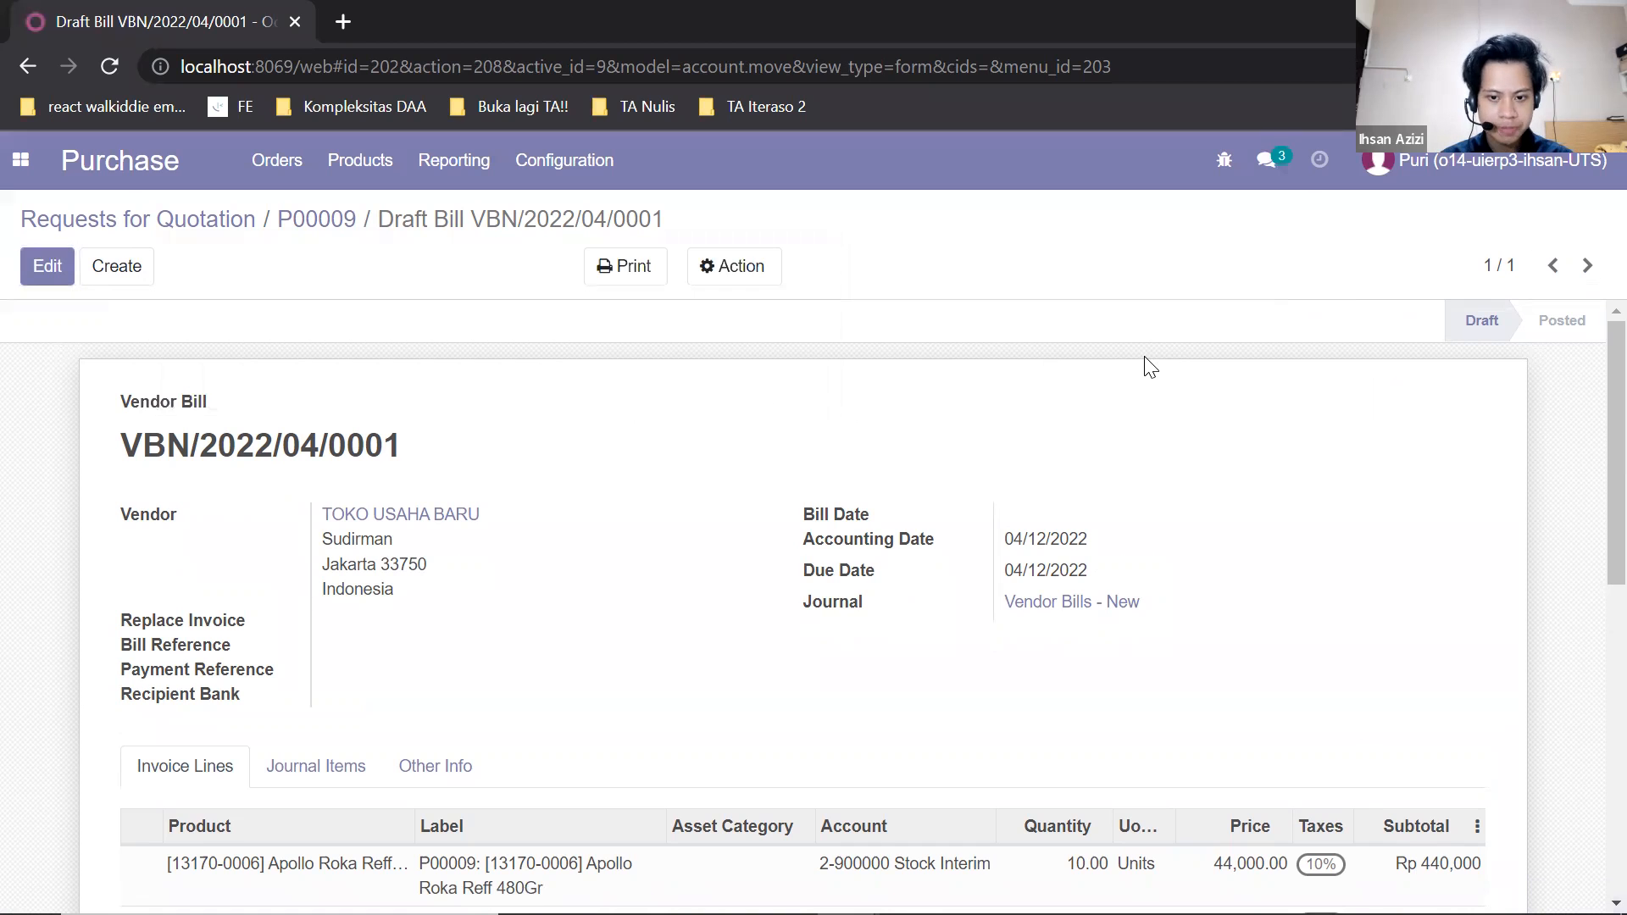
{"action": "scroll", "coordinate": [980, 540], "scroll_direction": "down", "scroll_amount": 2}
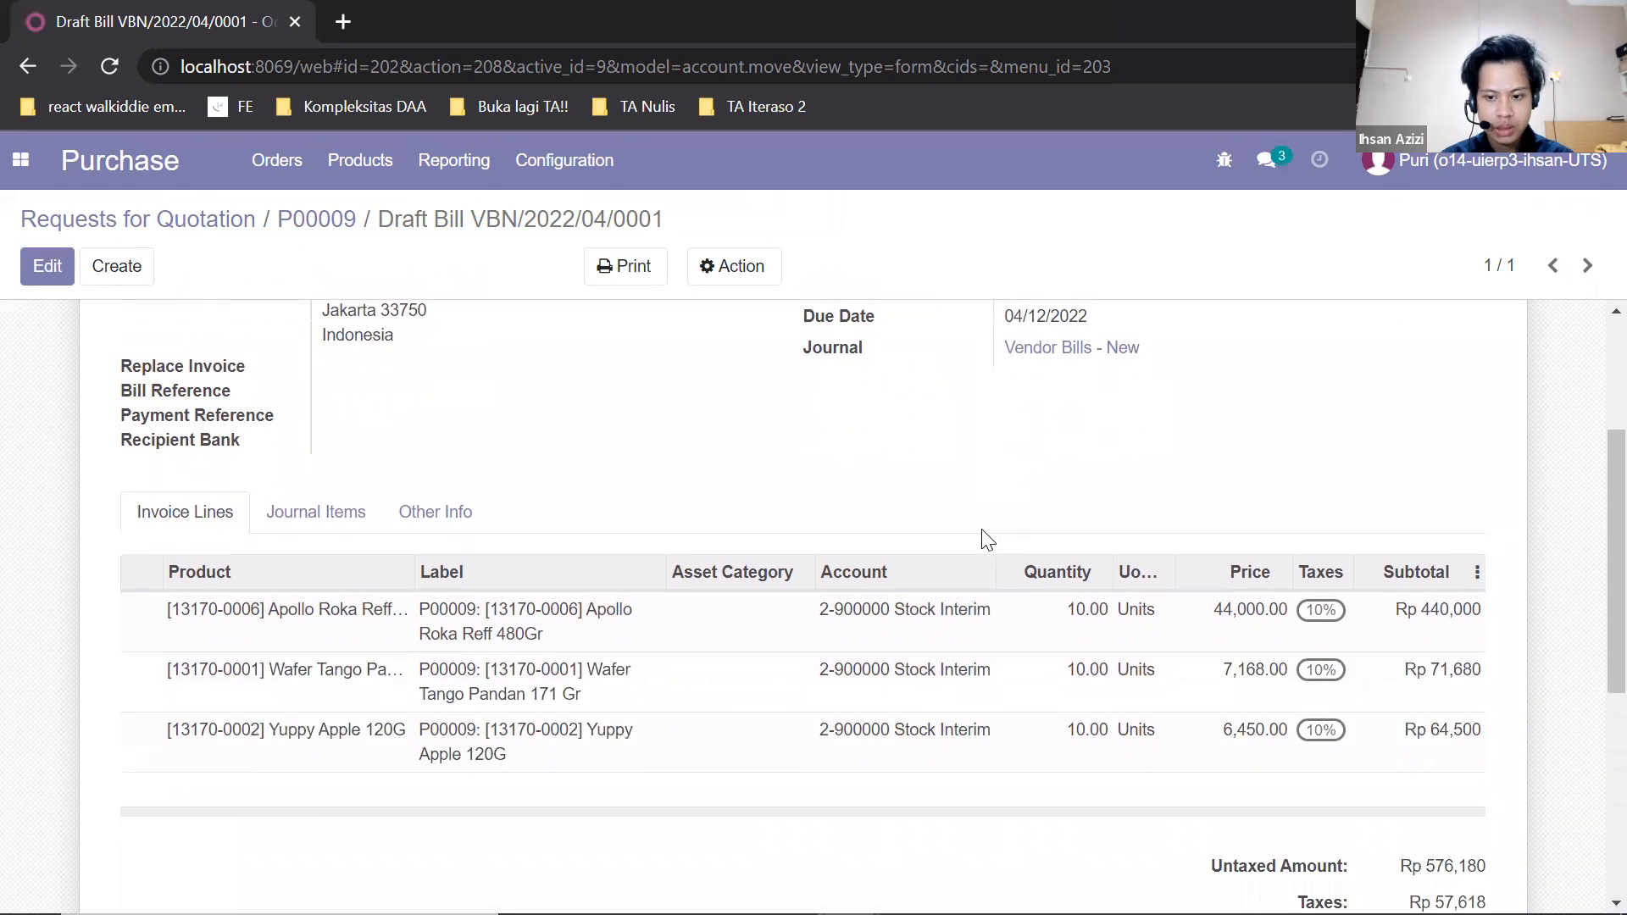
{"action": "scroll", "coordinate": [980, 537], "scroll_direction": "up", "scroll_amount": 2}
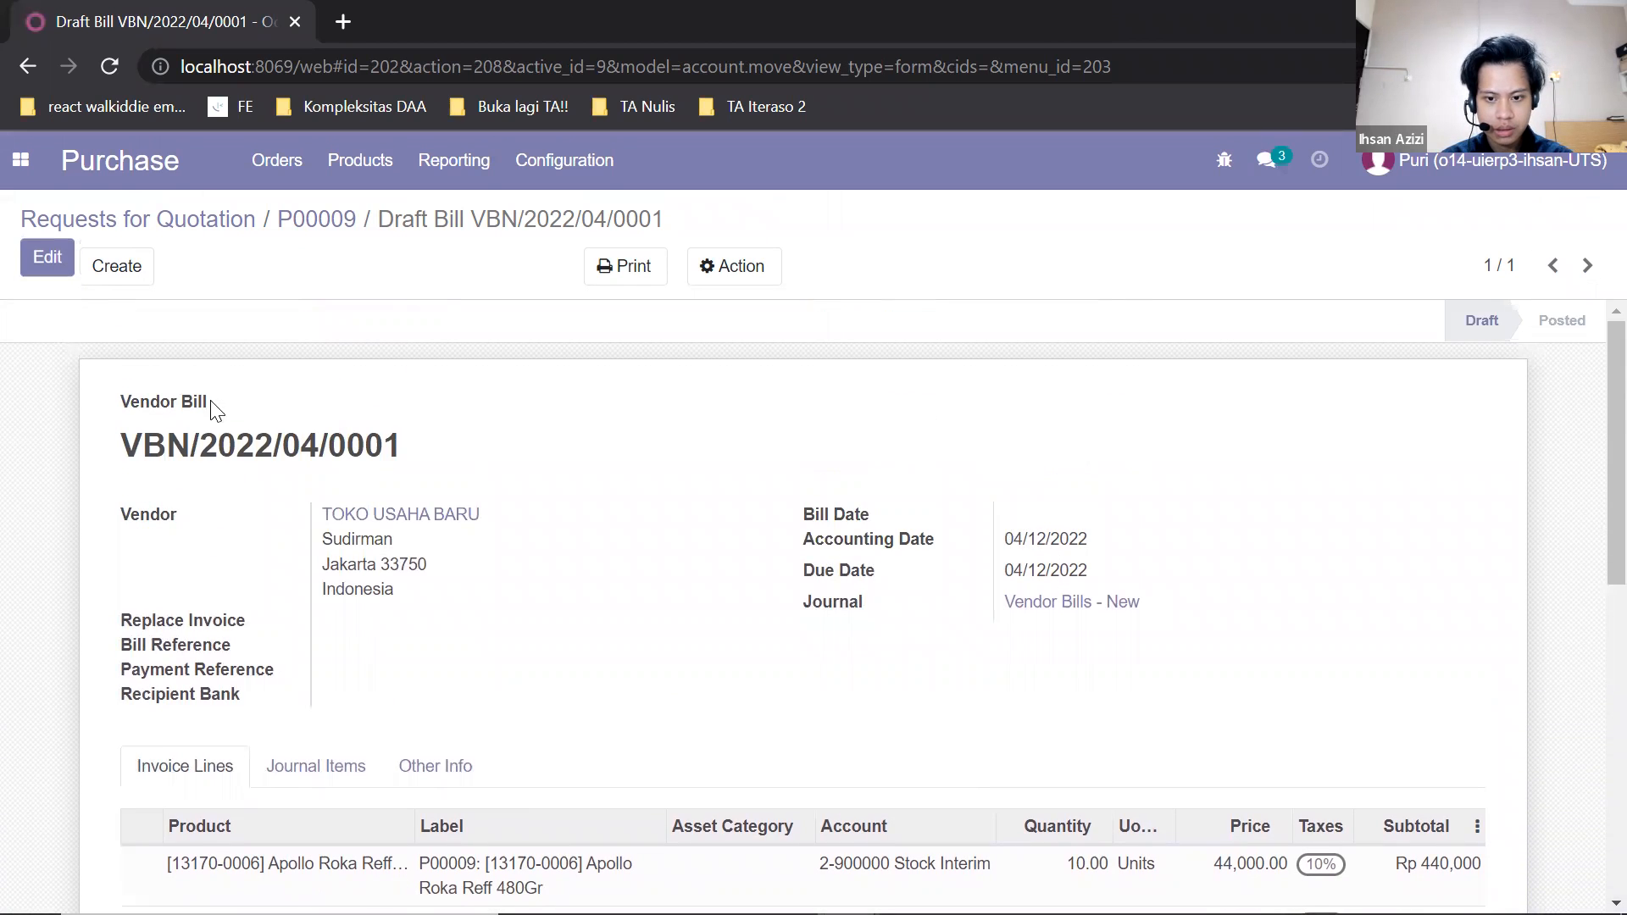
Set the draft vendor bill's bill date to 04/13/2022 and save it.
{"action": "left_click", "coordinate": [48, 266]}
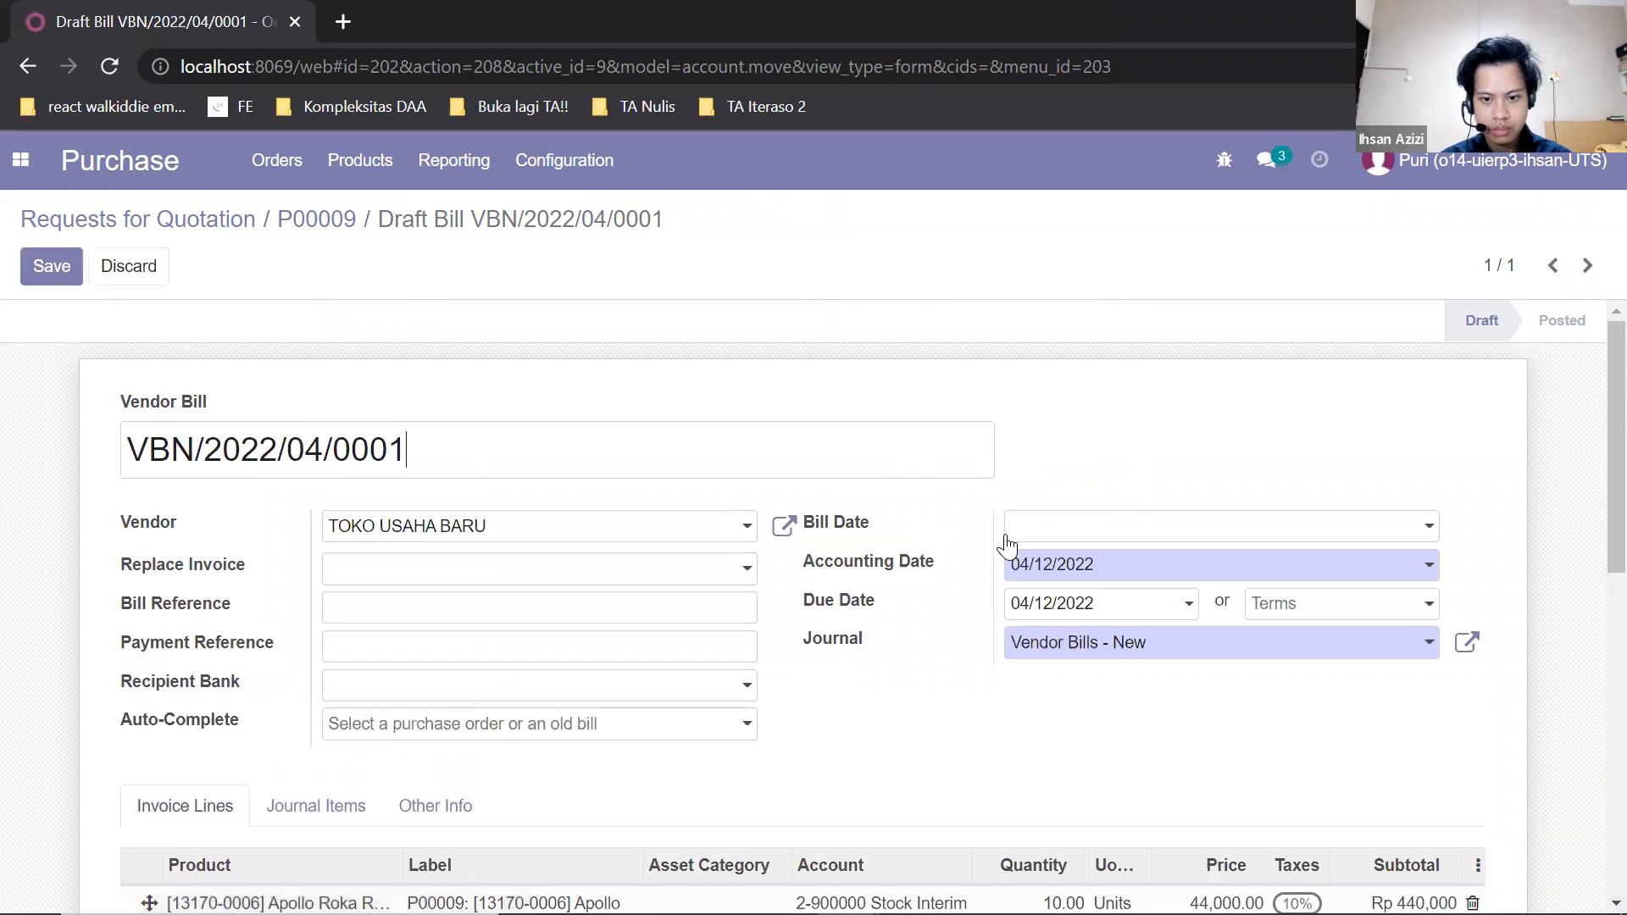
{"action": "left_click", "coordinate": [1068, 529]}
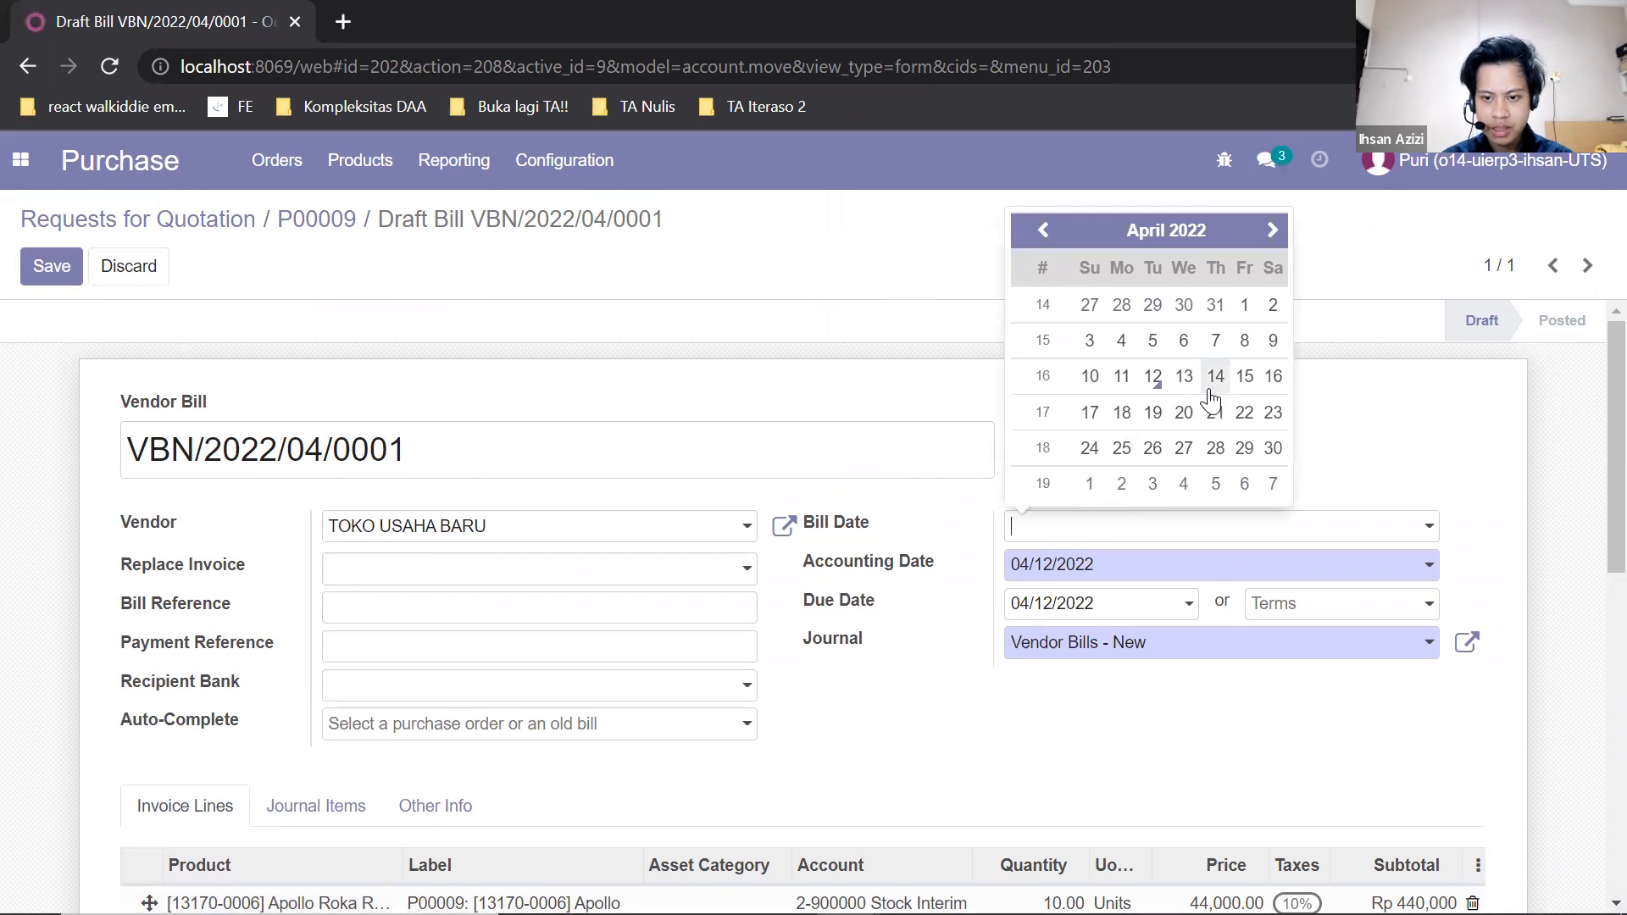
{"action": "left_click", "coordinate": [1184, 377]}
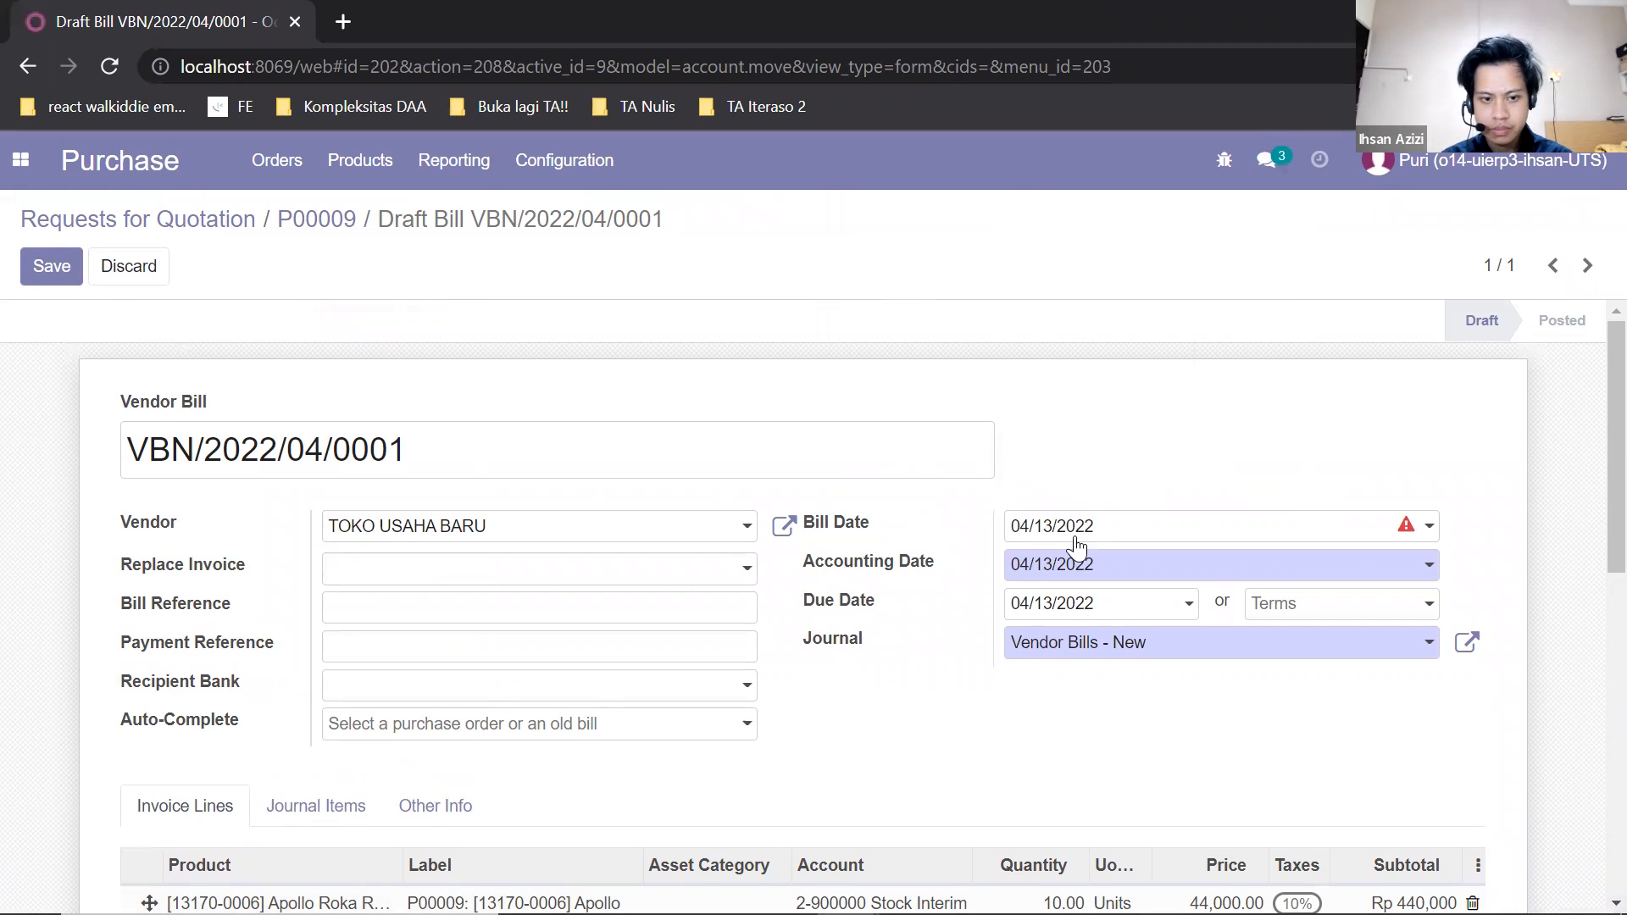
{"action": "scroll", "coordinate": [1064, 551], "scroll_direction": "down", "scroll_amount": 5}
{"action": "scroll", "coordinate": [1064, 551], "scroll_direction": "up", "scroll_amount": 5}
{"action": "left_click", "coordinate": [44, 264]}
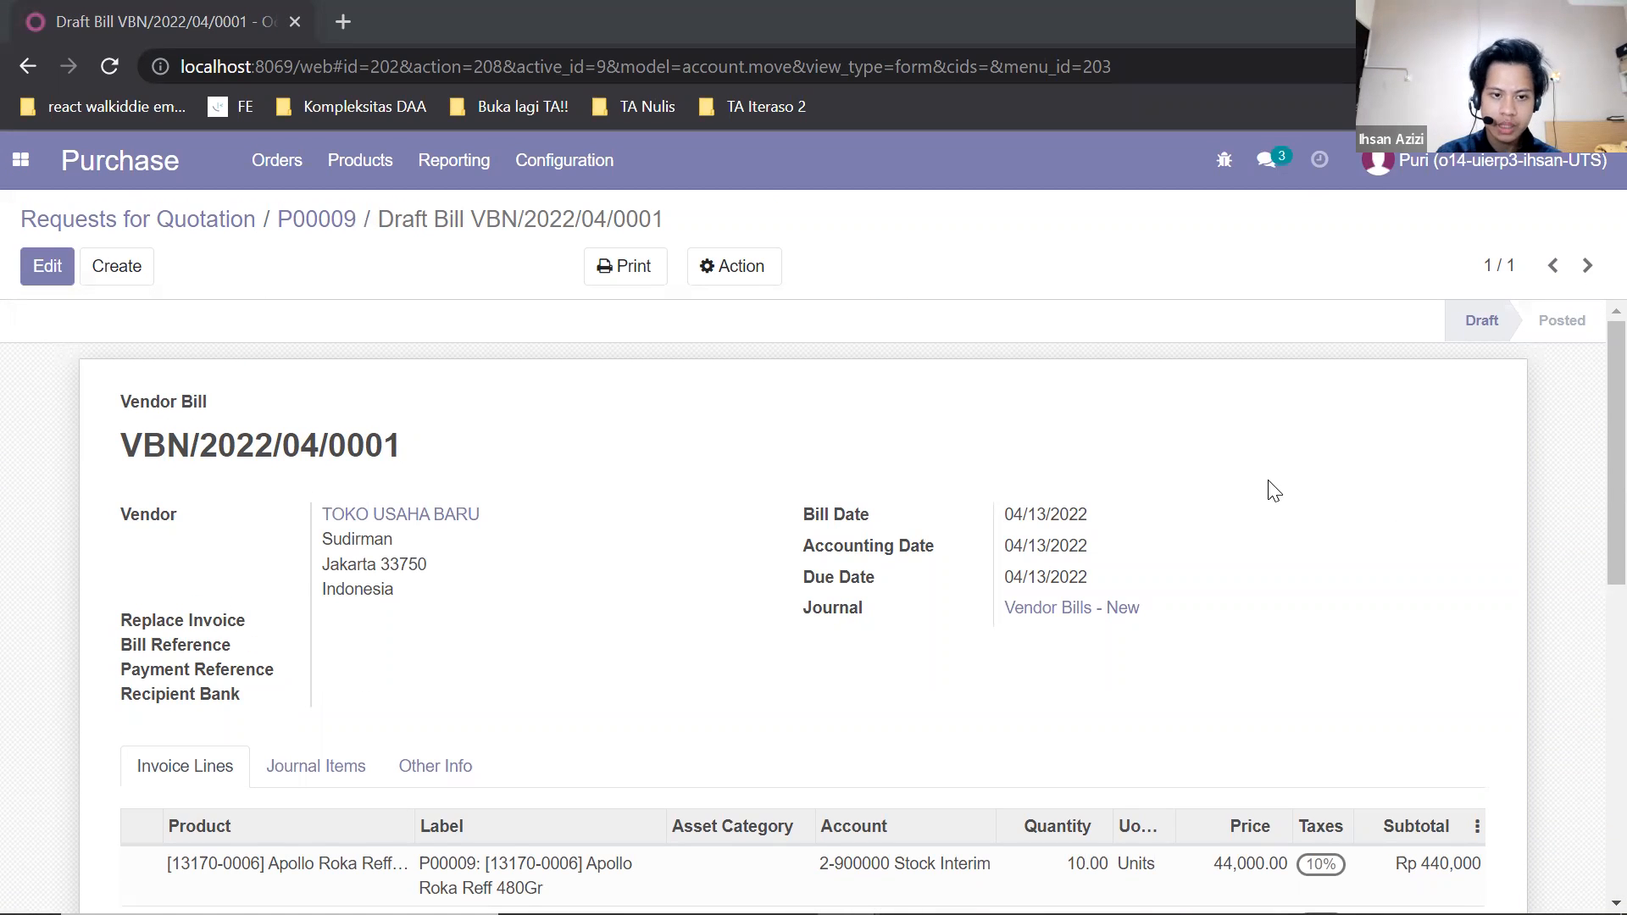
Log out of the purchasing account and log in with the accounting user's e-mail.
{"action": "left_click", "coordinate": [1389, 162]}
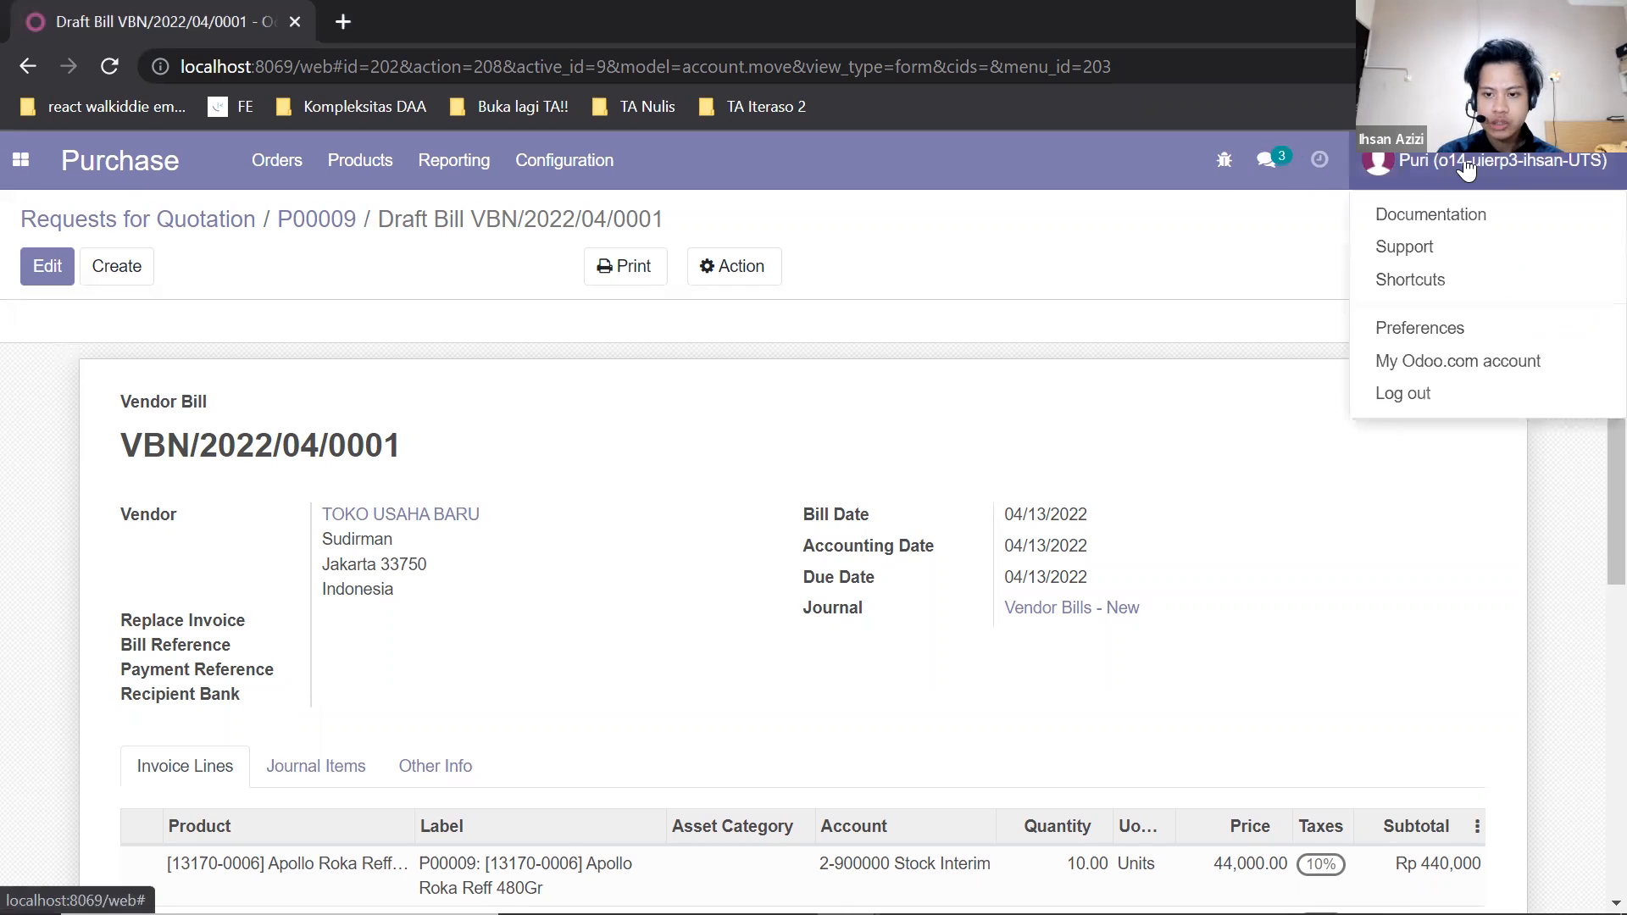
{"action": "left_click", "coordinate": [1405, 395]}
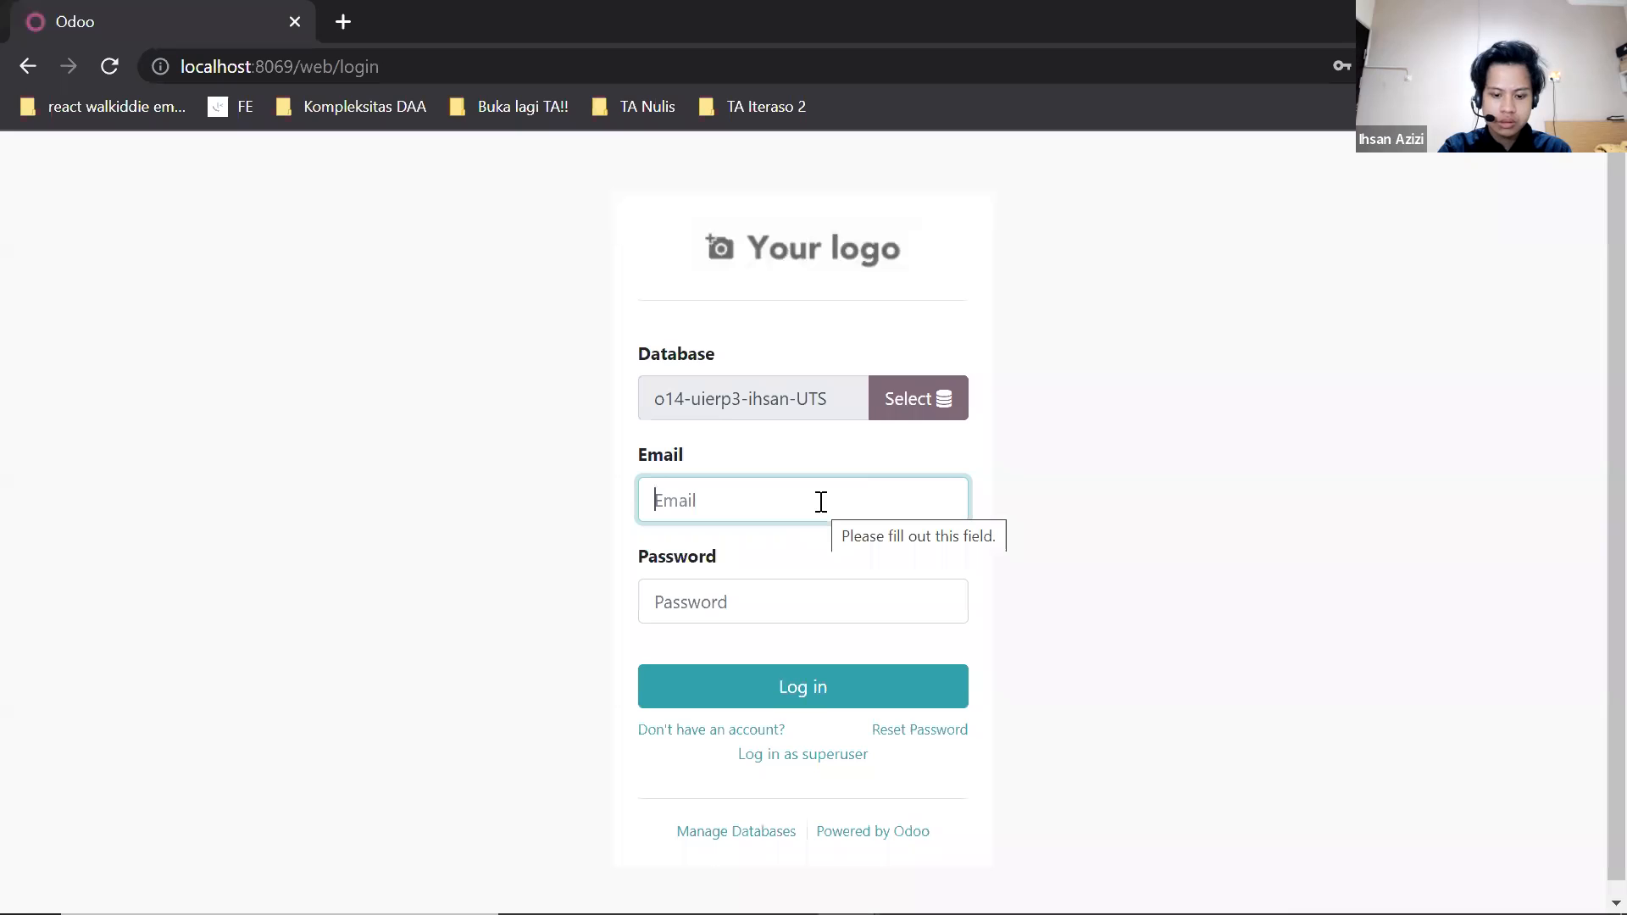
{"action": "left_click", "coordinate": [793, 699]}
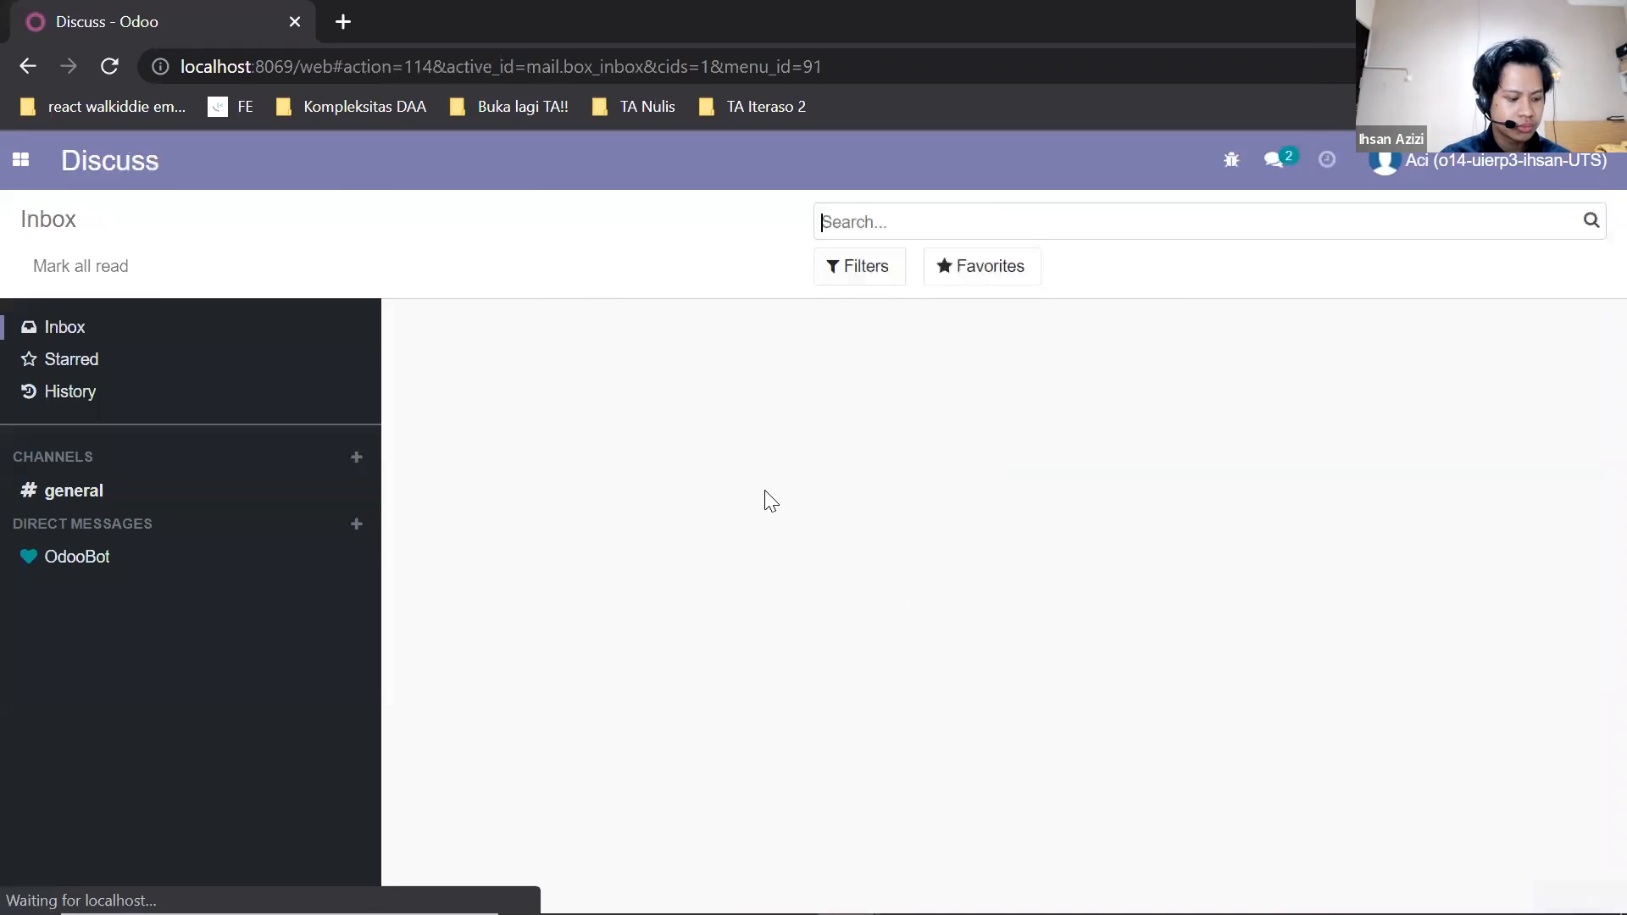
Open the draft TOKO USAHA BARU vendor bill in Accounting and confirm it.
{"action": "left_click", "coordinate": [17, 166]}
{"action": "left_click", "coordinate": [82, 310]}
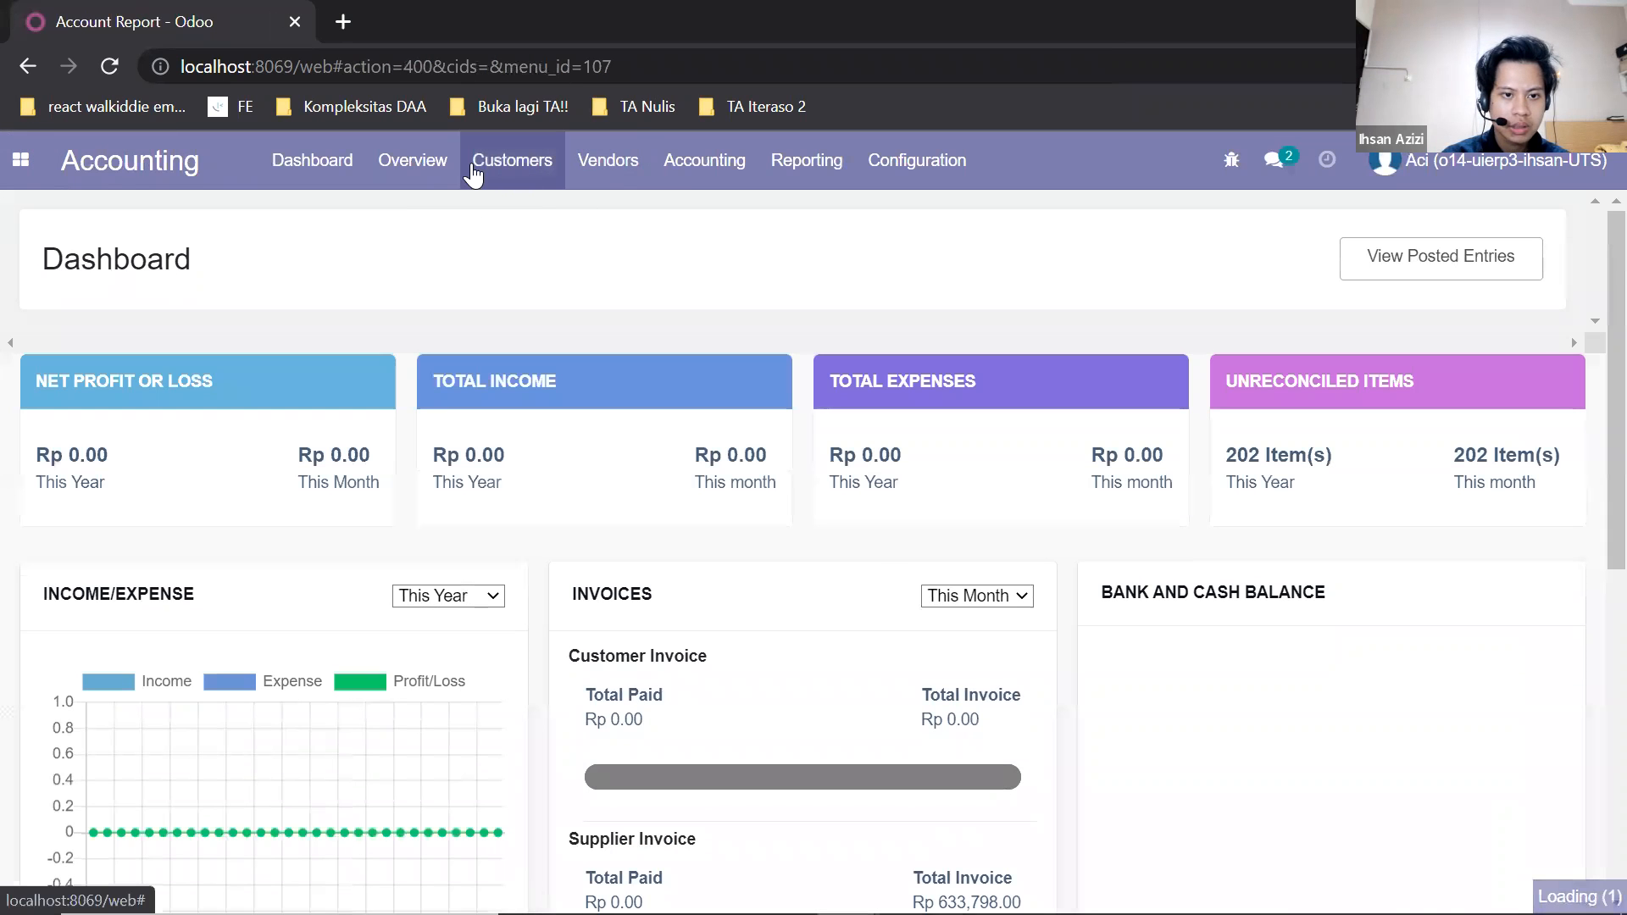
{"action": "left_click", "coordinate": [593, 161]}
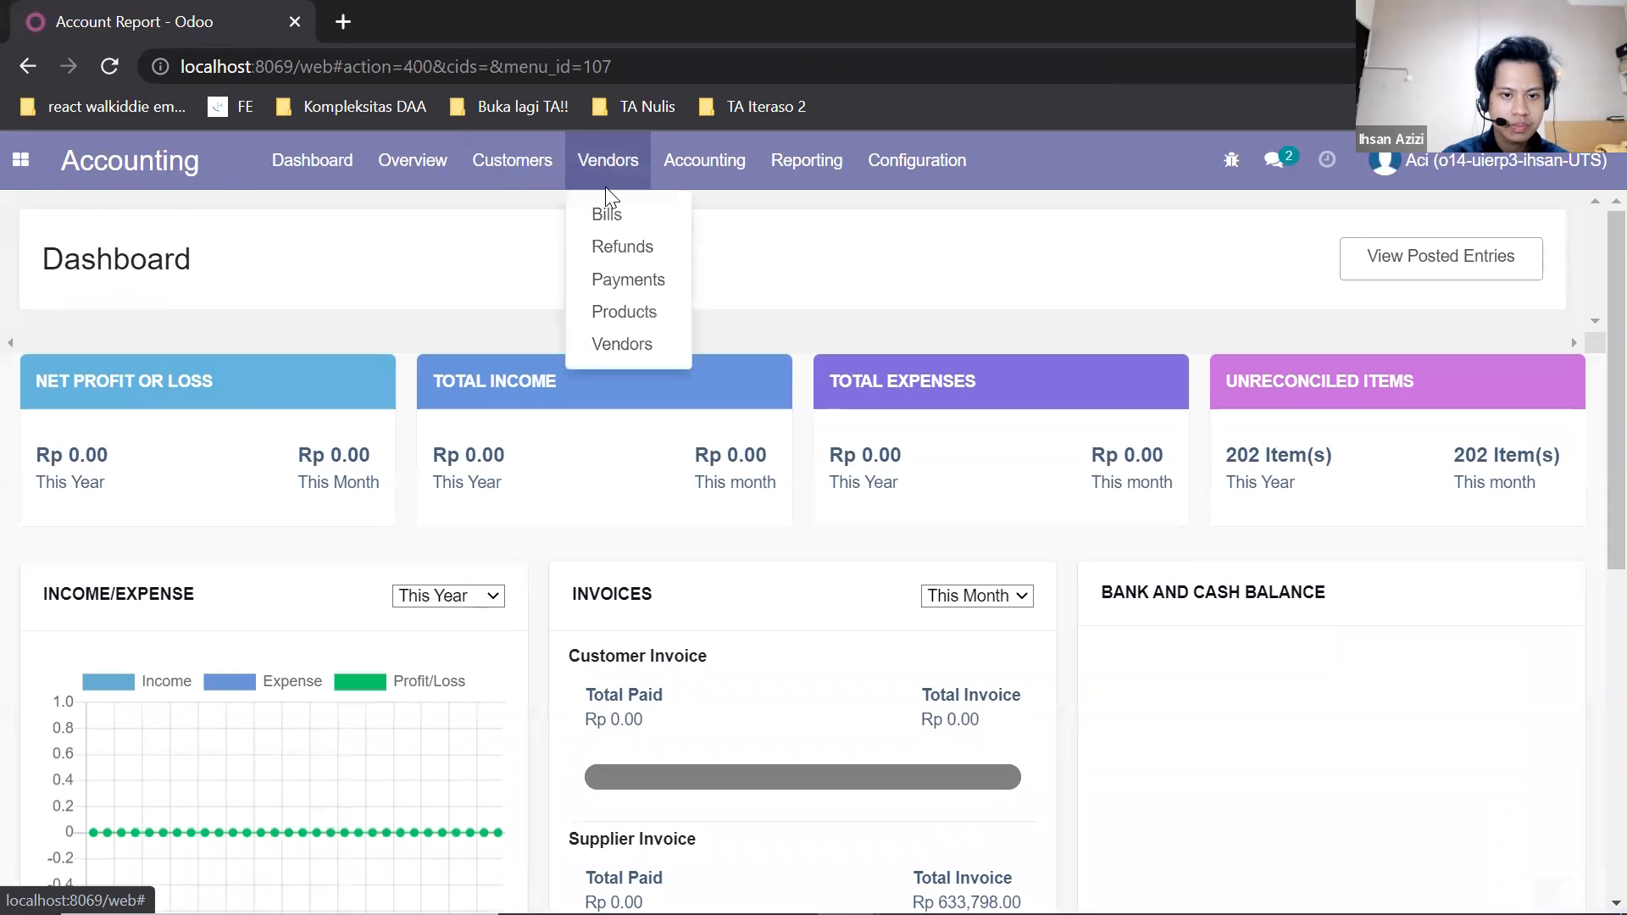
{"action": "left_click", "coordinate": [626, 182]}
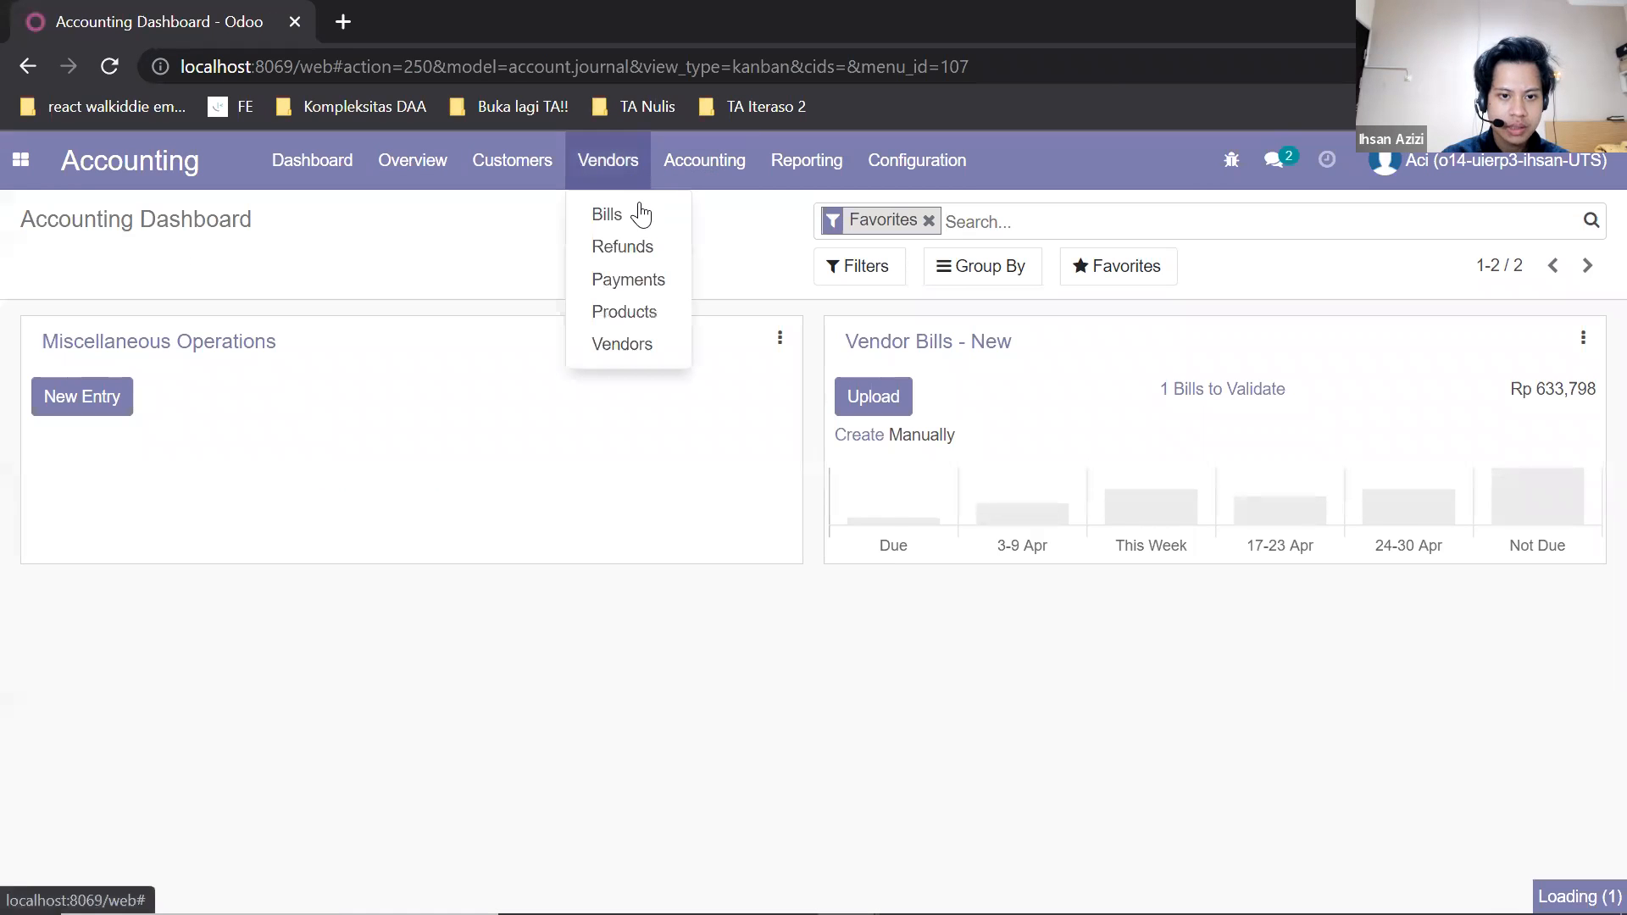
{"action": "left_click", "coordinate": [614, 212]}
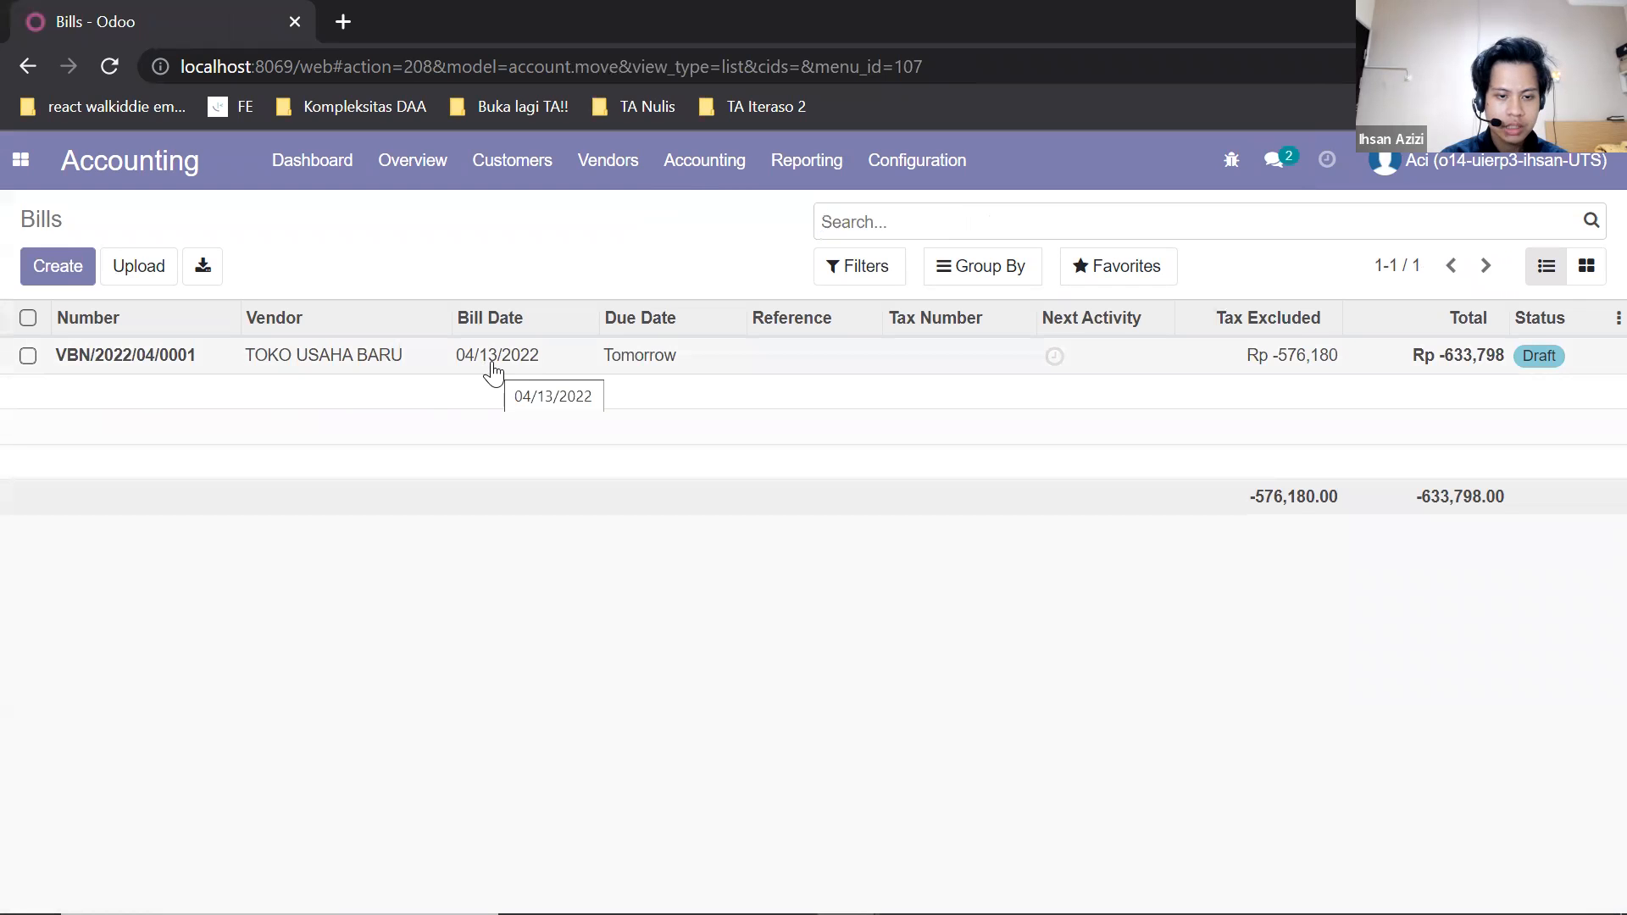
{"action": "left_click", "coordinate": [424, 369]}
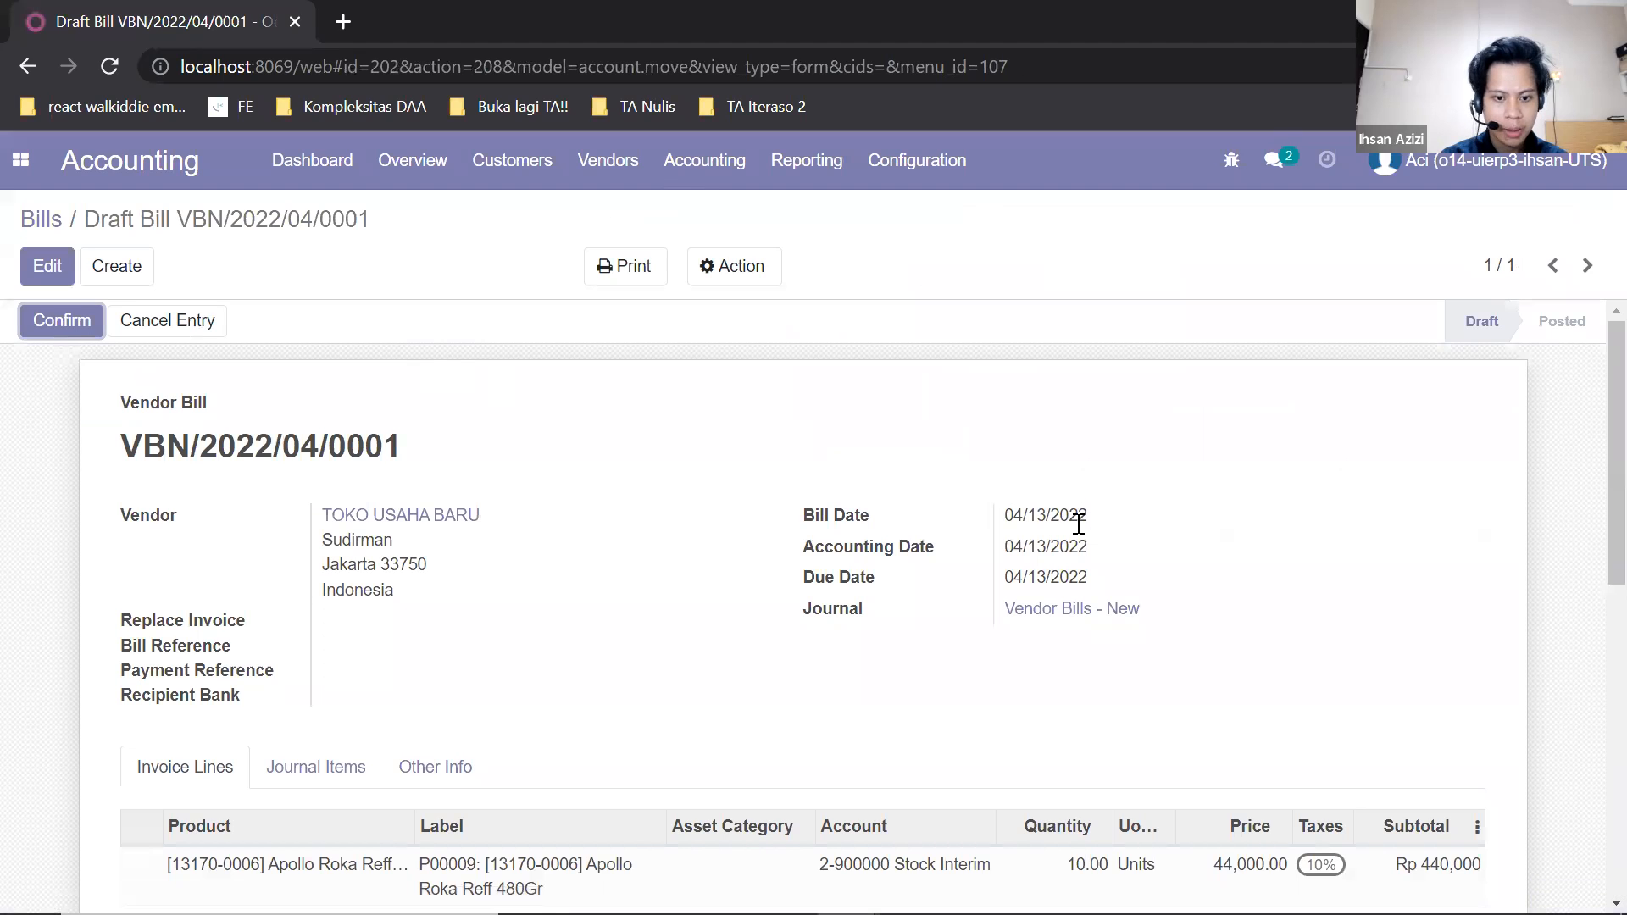
{"action": "left_click", "coordinate": [40, 322]}
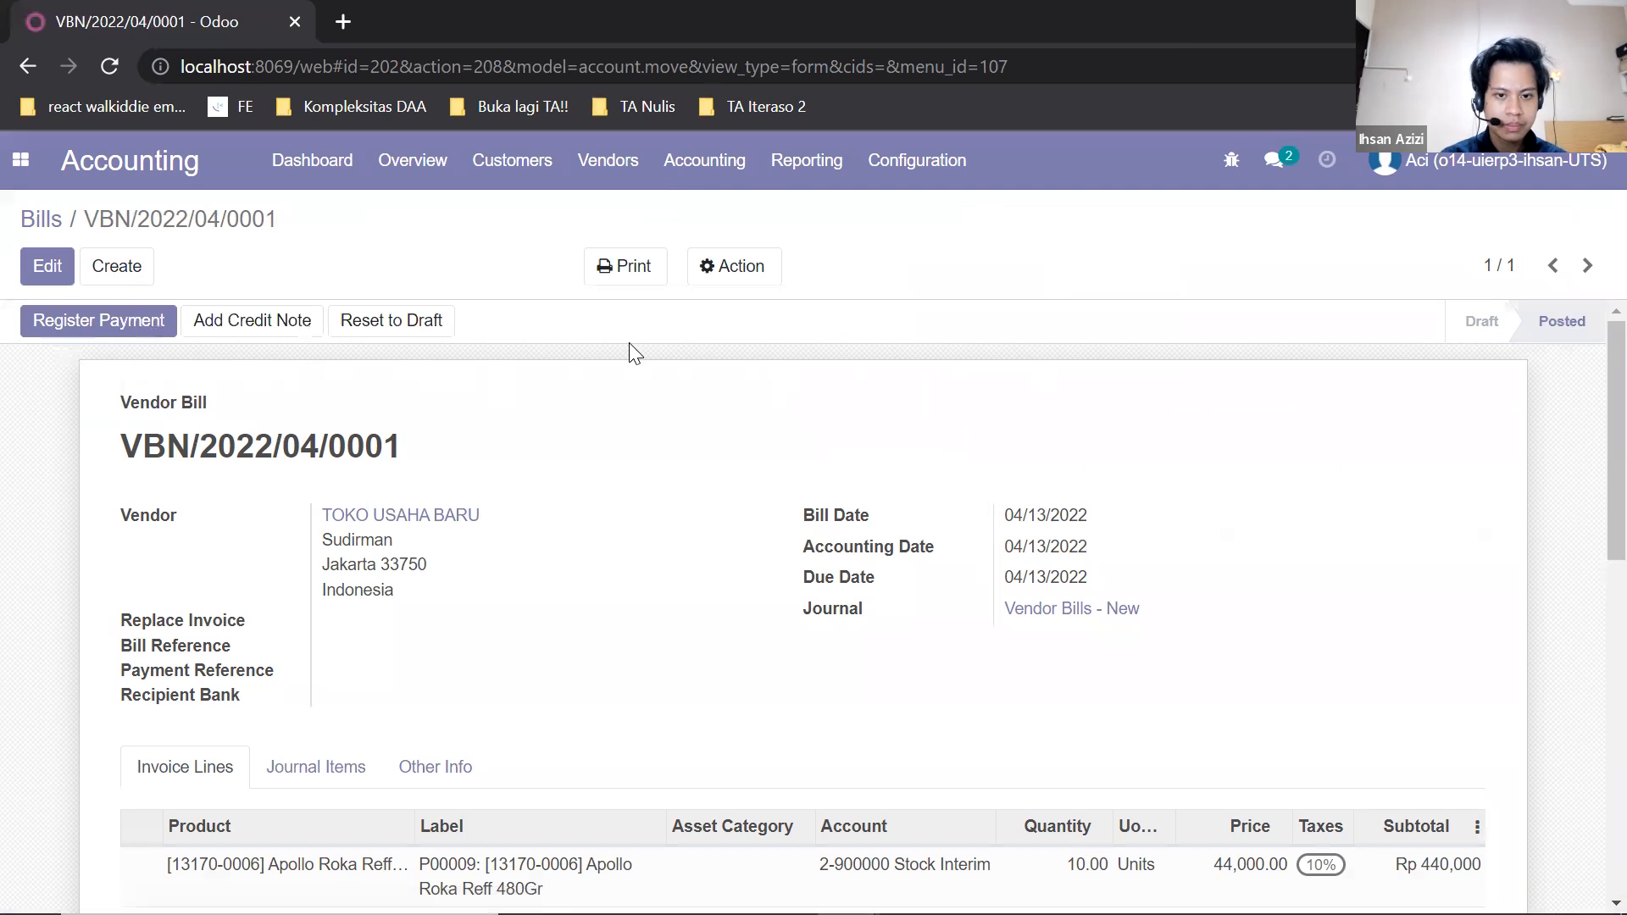
{"action": "left_click", "coordinate": [122, 327]}
{"action": "left_click", "coordinate": [122, 327]}
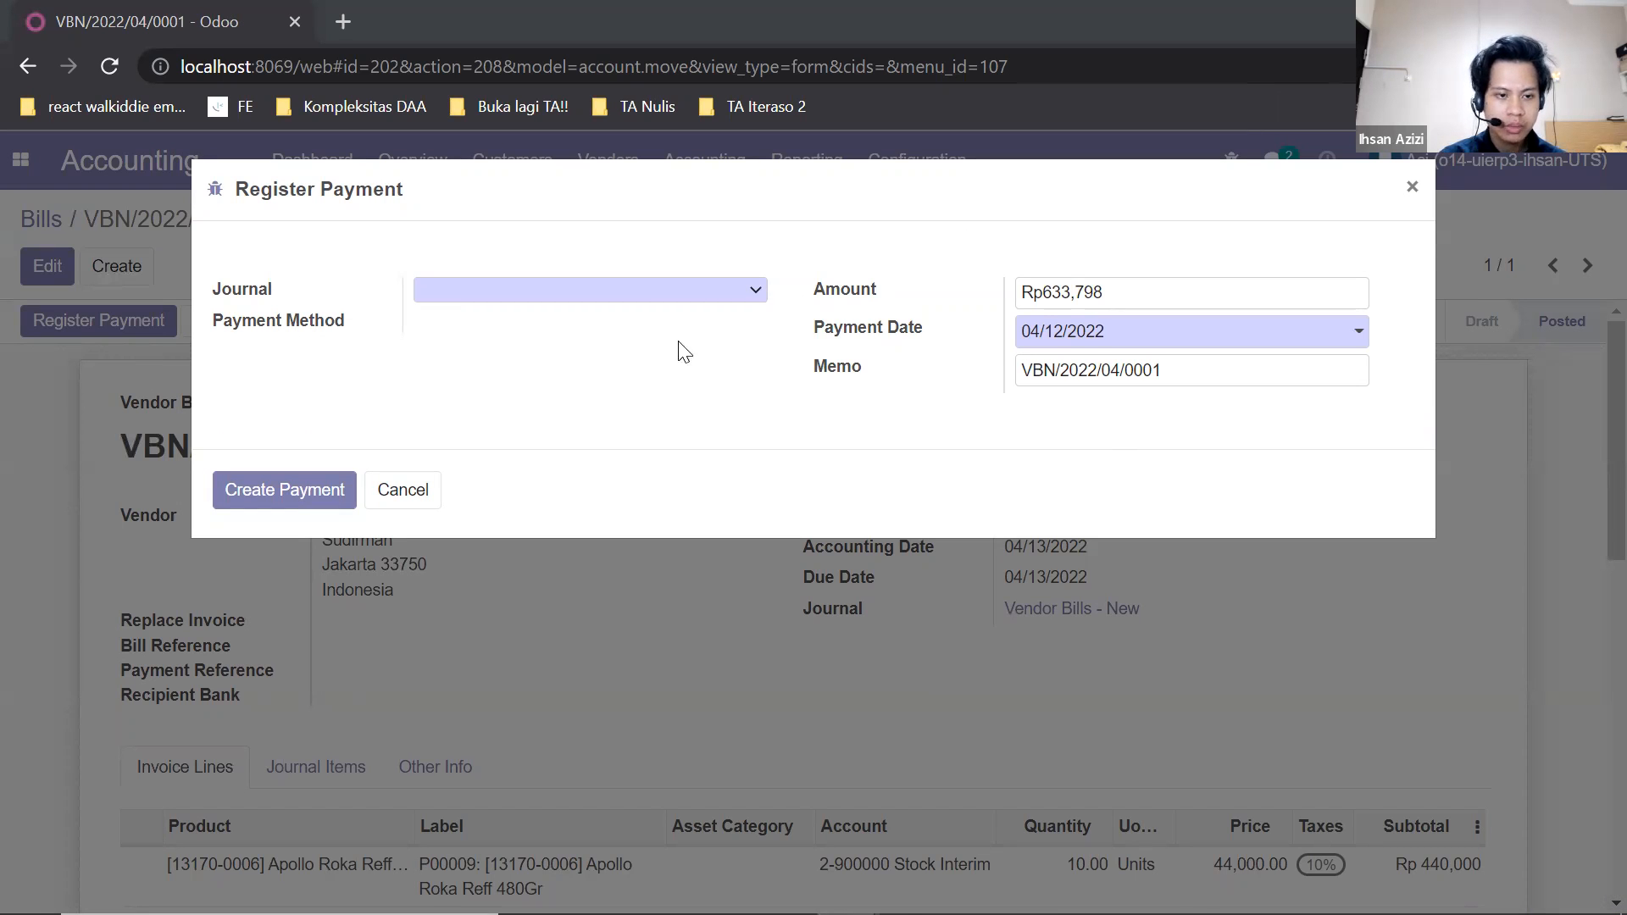
{"action": "left_click", "coordinate": [752, 288]}
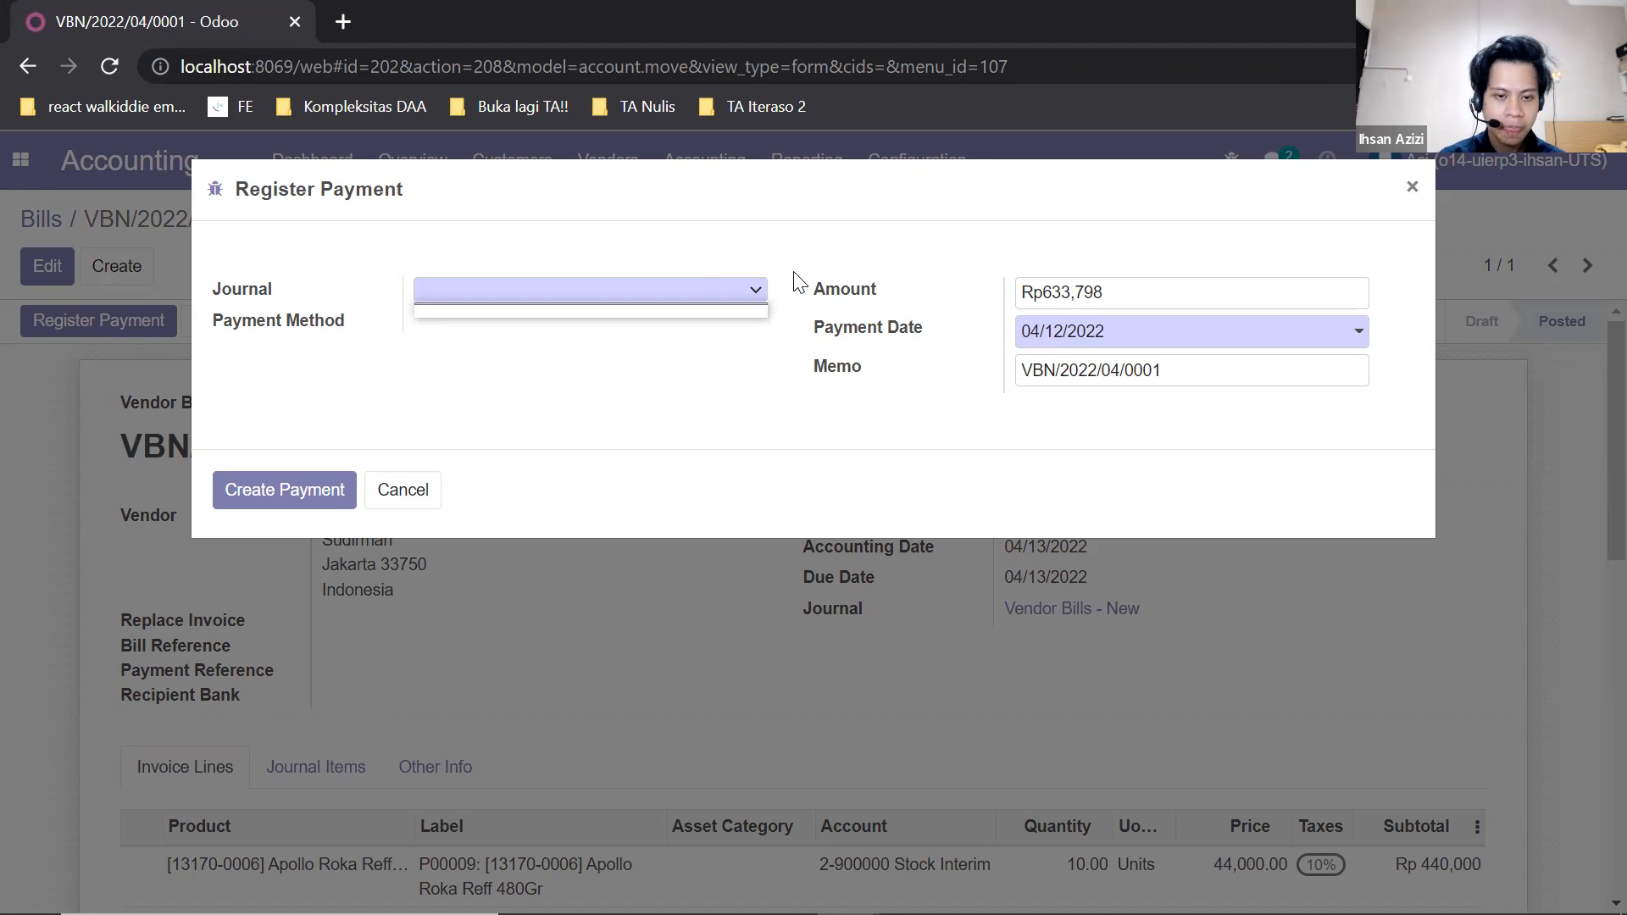
{"action": "left_click", "coordinate": [794, 273]}
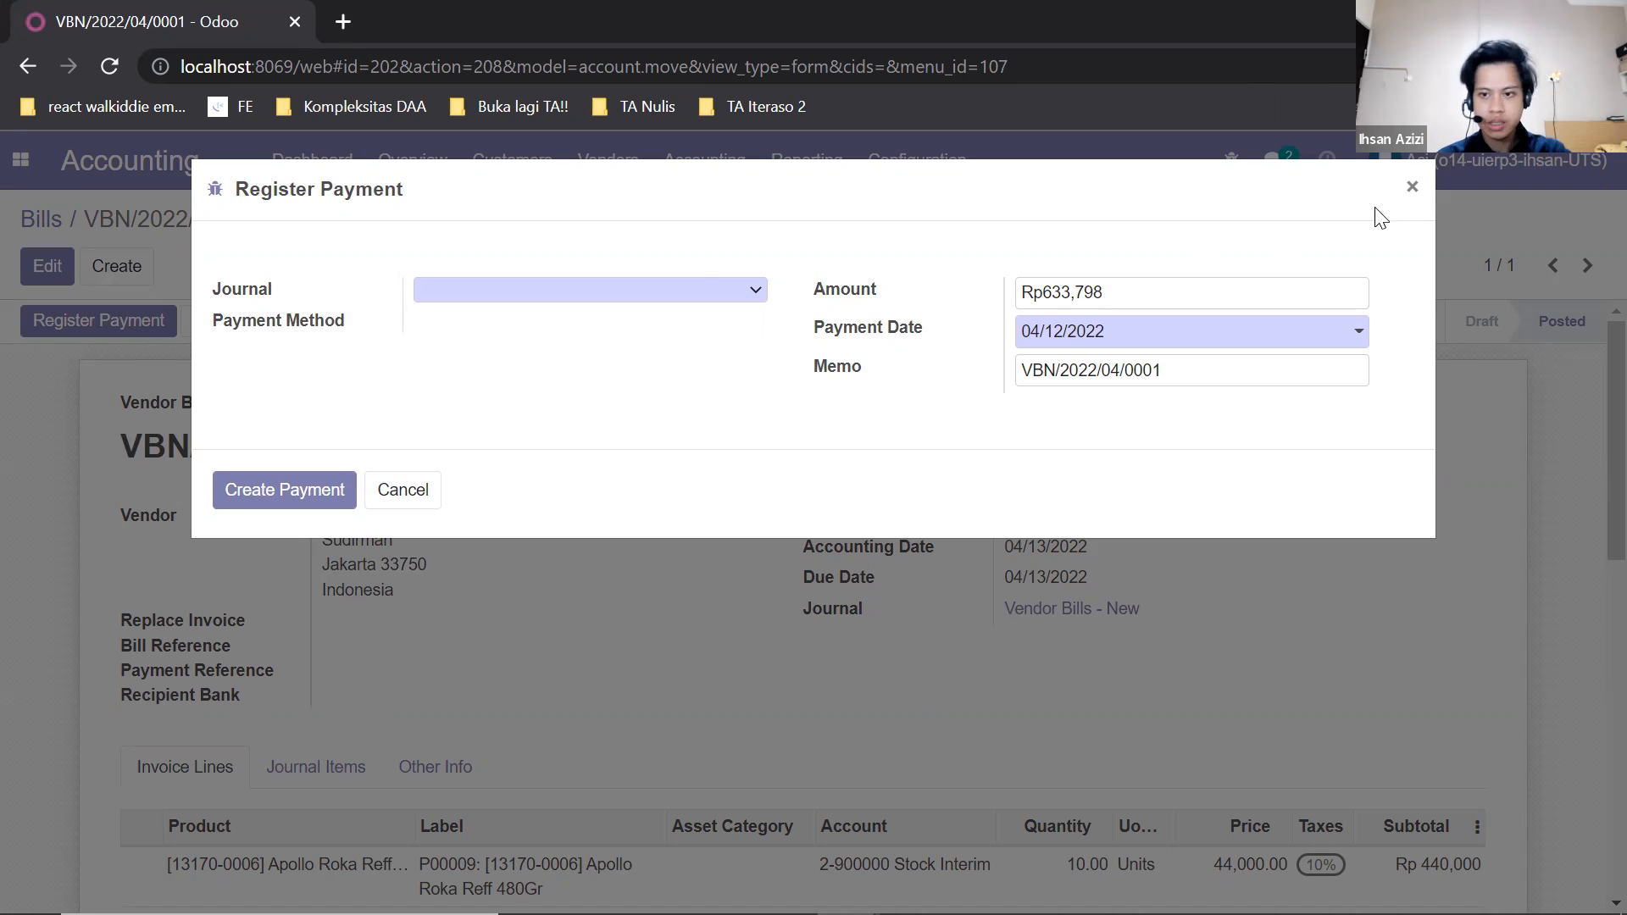
{"action": "left_click", "coordinate": [1412, 187]}
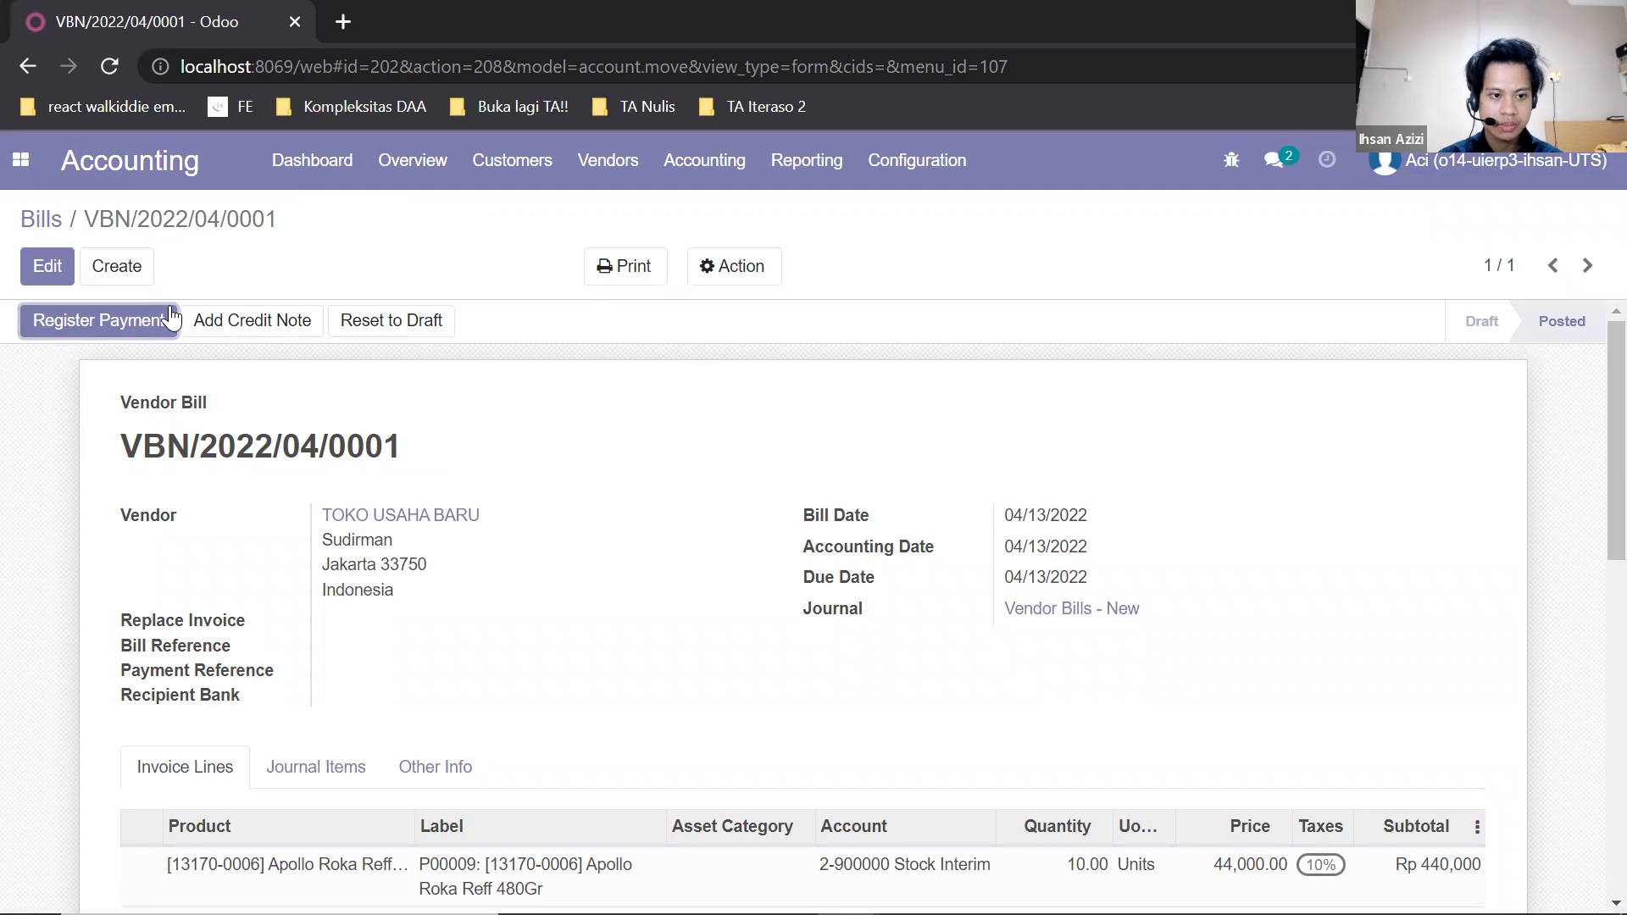
Log out of the accounting account and log back in with the same user's e-mail.
{"action": "left_click", "coordinate": [1402, 161]}
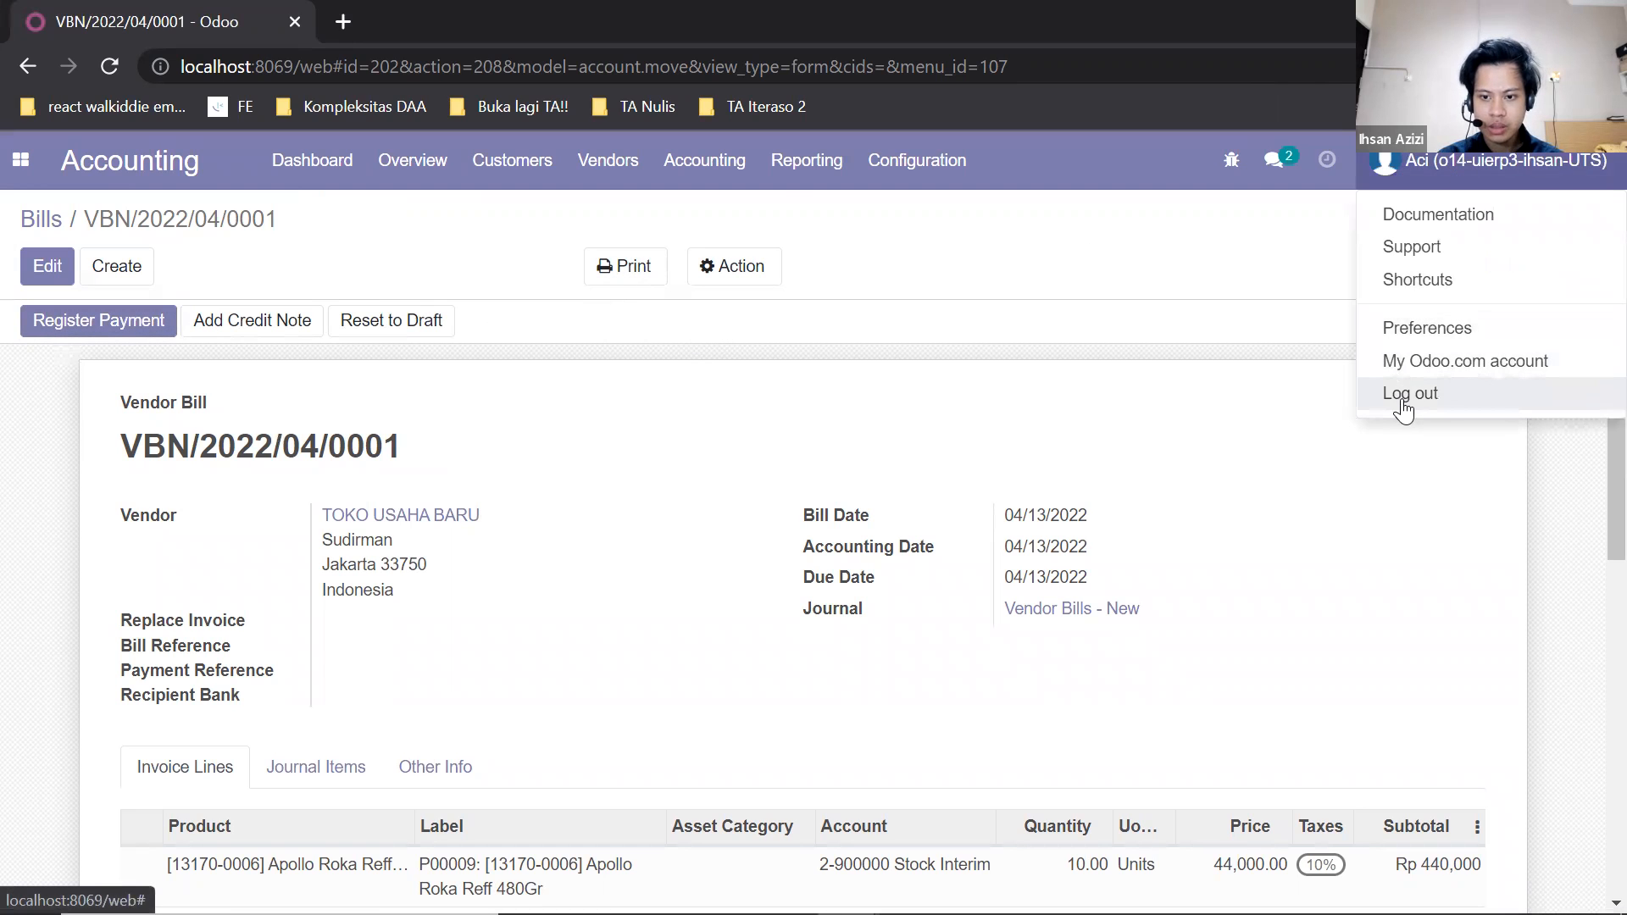
{"action": "left_click", "coordinate": [1402, 406]}
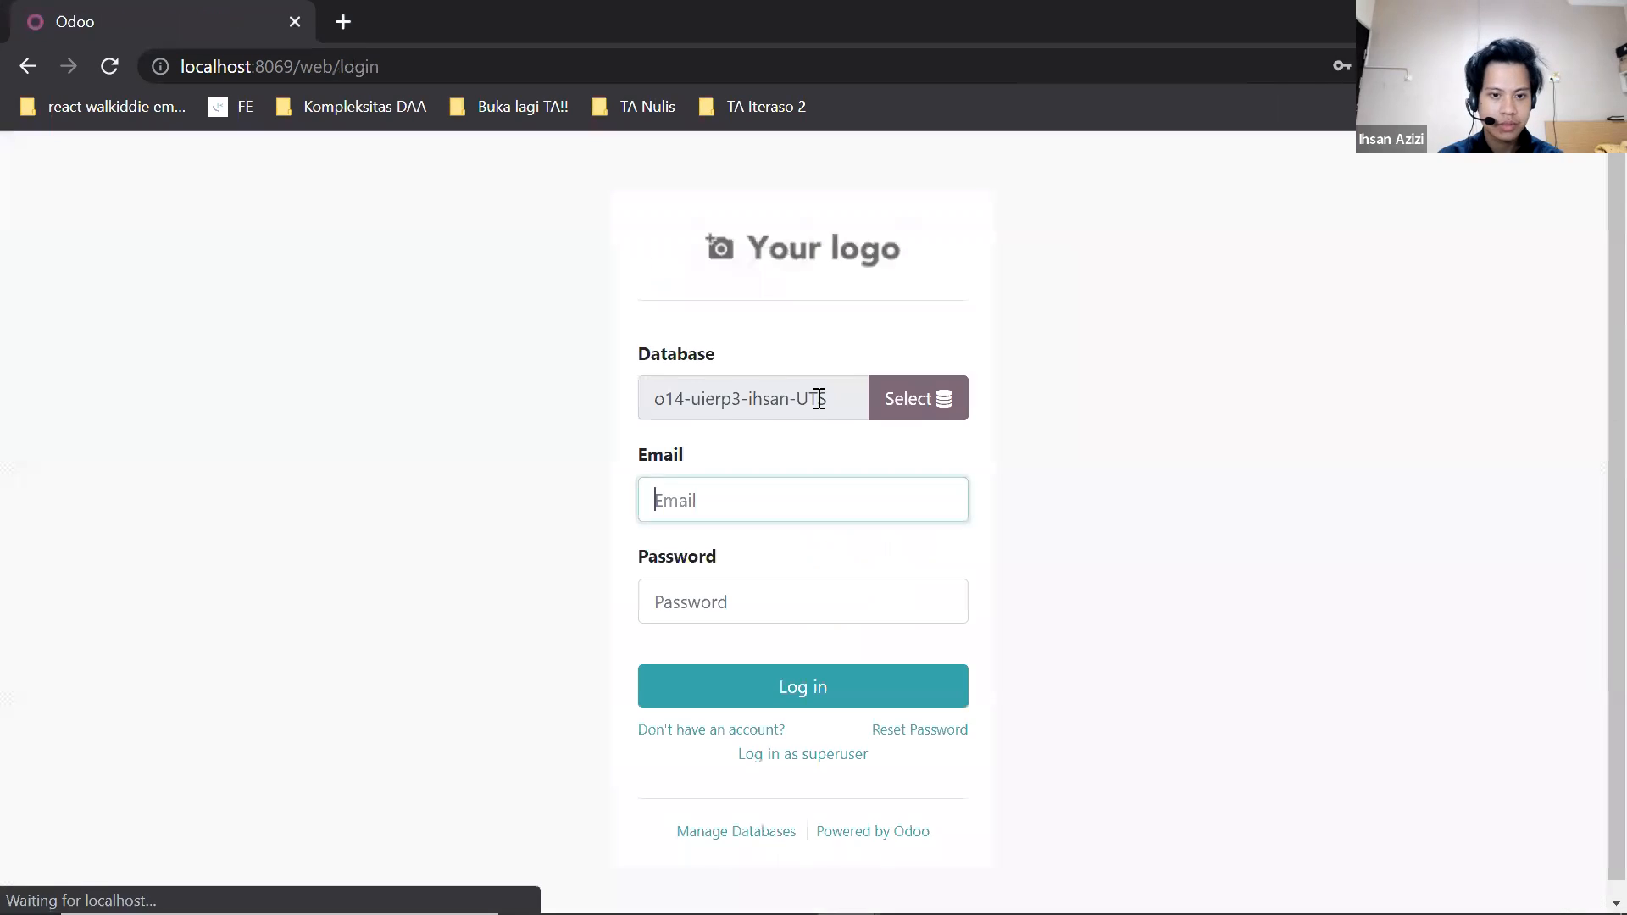
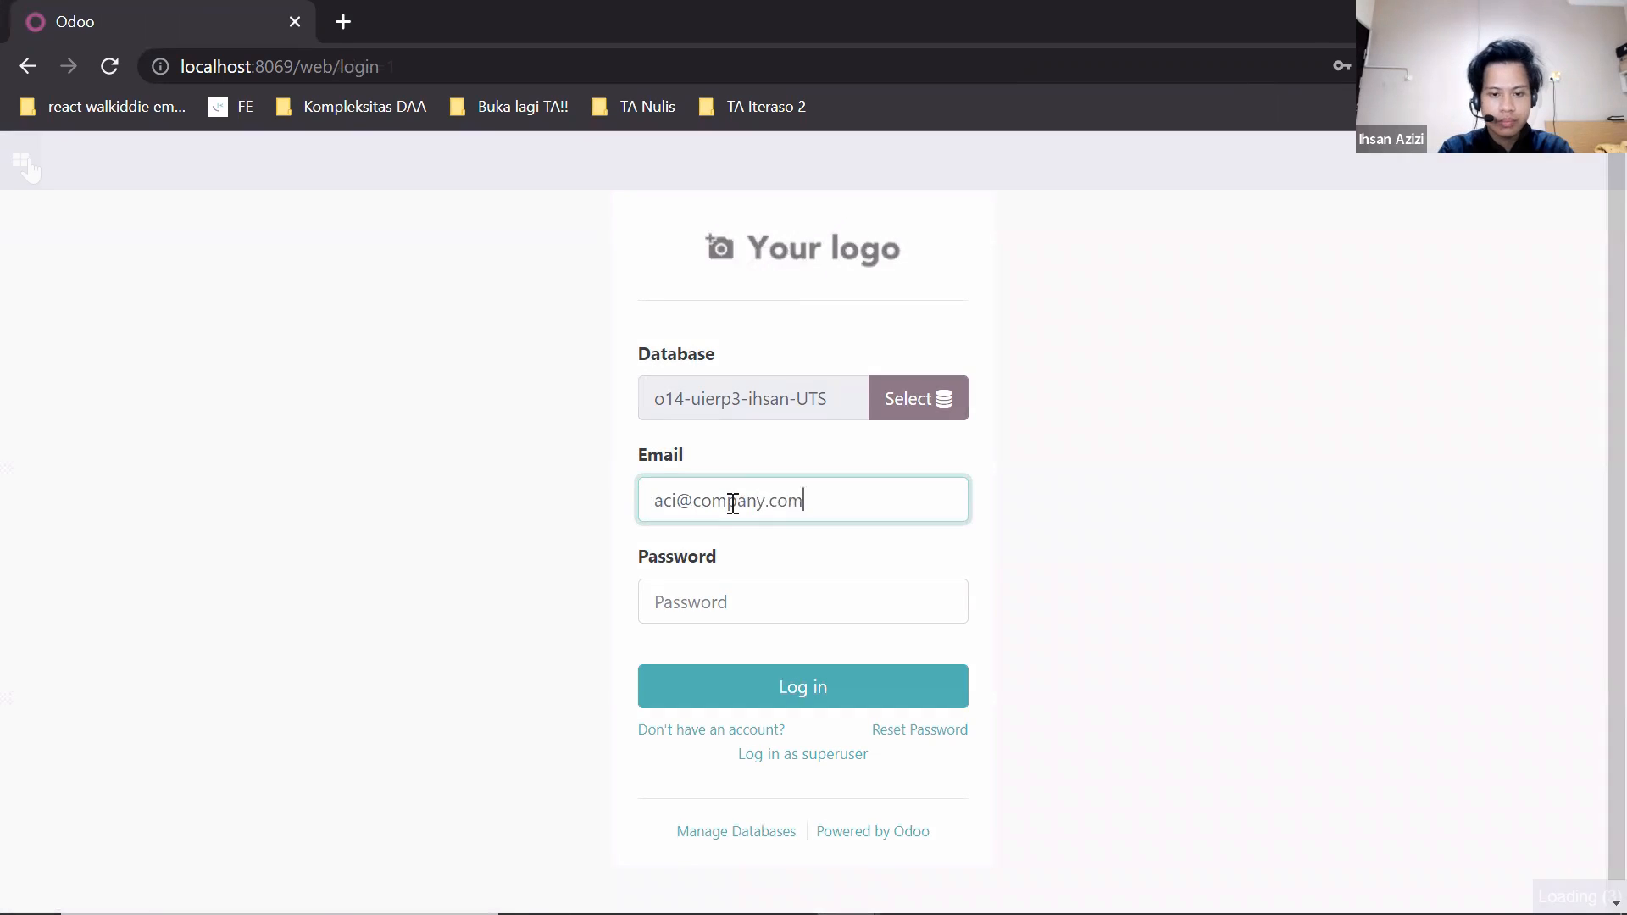
Start a new journal in Accounting with type Bank and bank account 1-112003 Muamalat.
{"action": "left_click", "coordinate": [21, 161]}
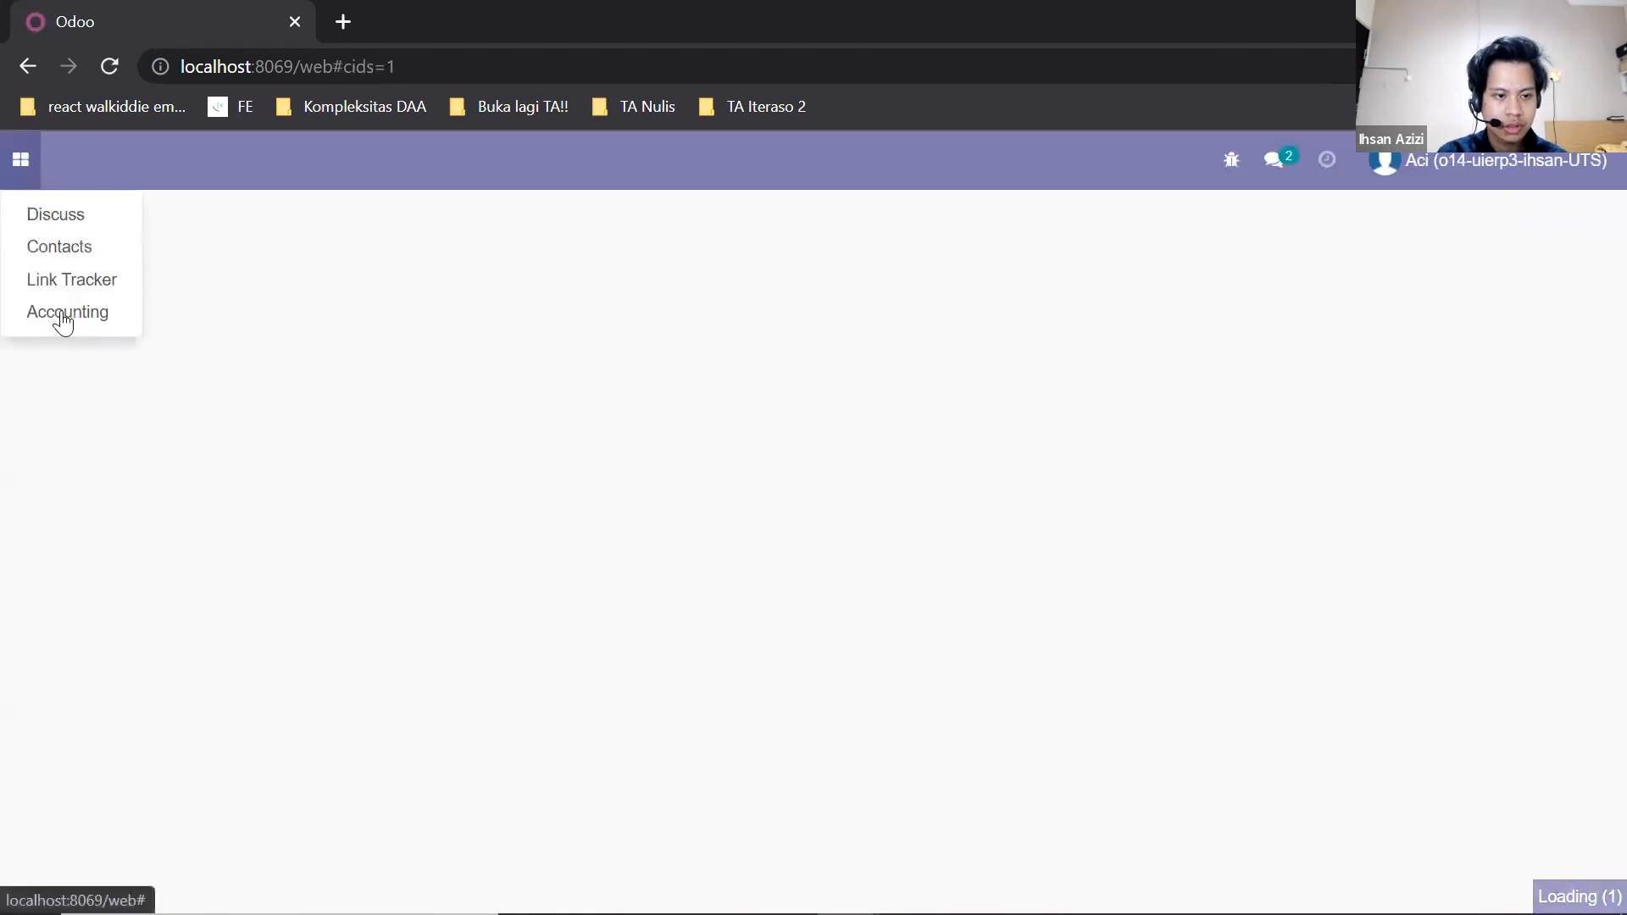
{"action": "left_click", "coordinate": [63, 313]}
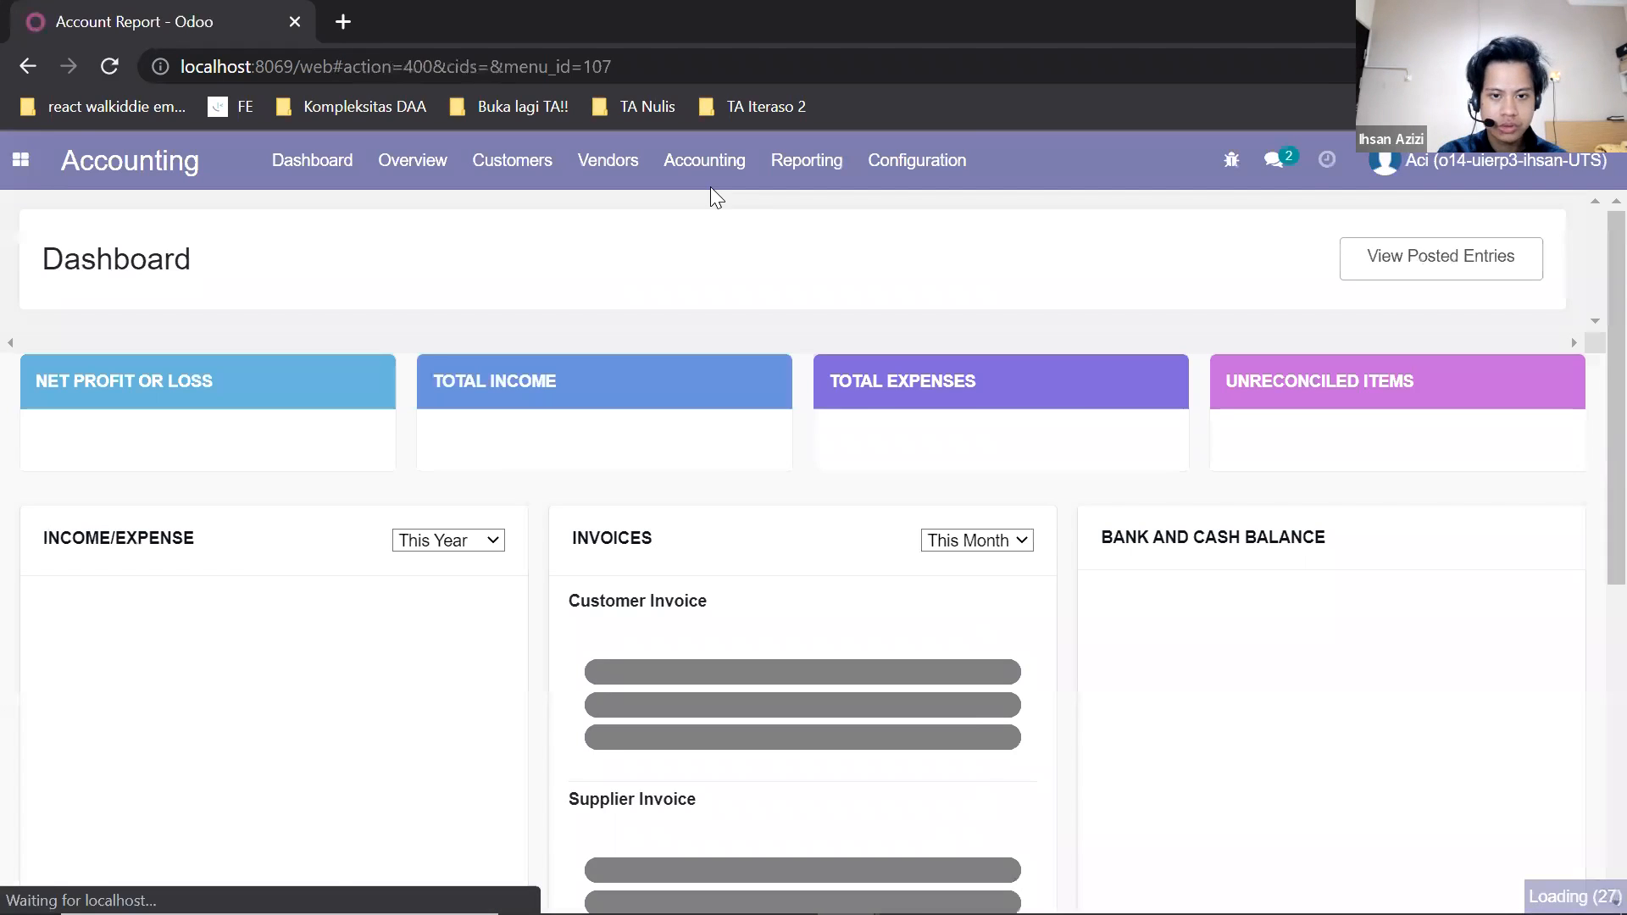
{"action": "left_click", "coordinate": [916, 161]}
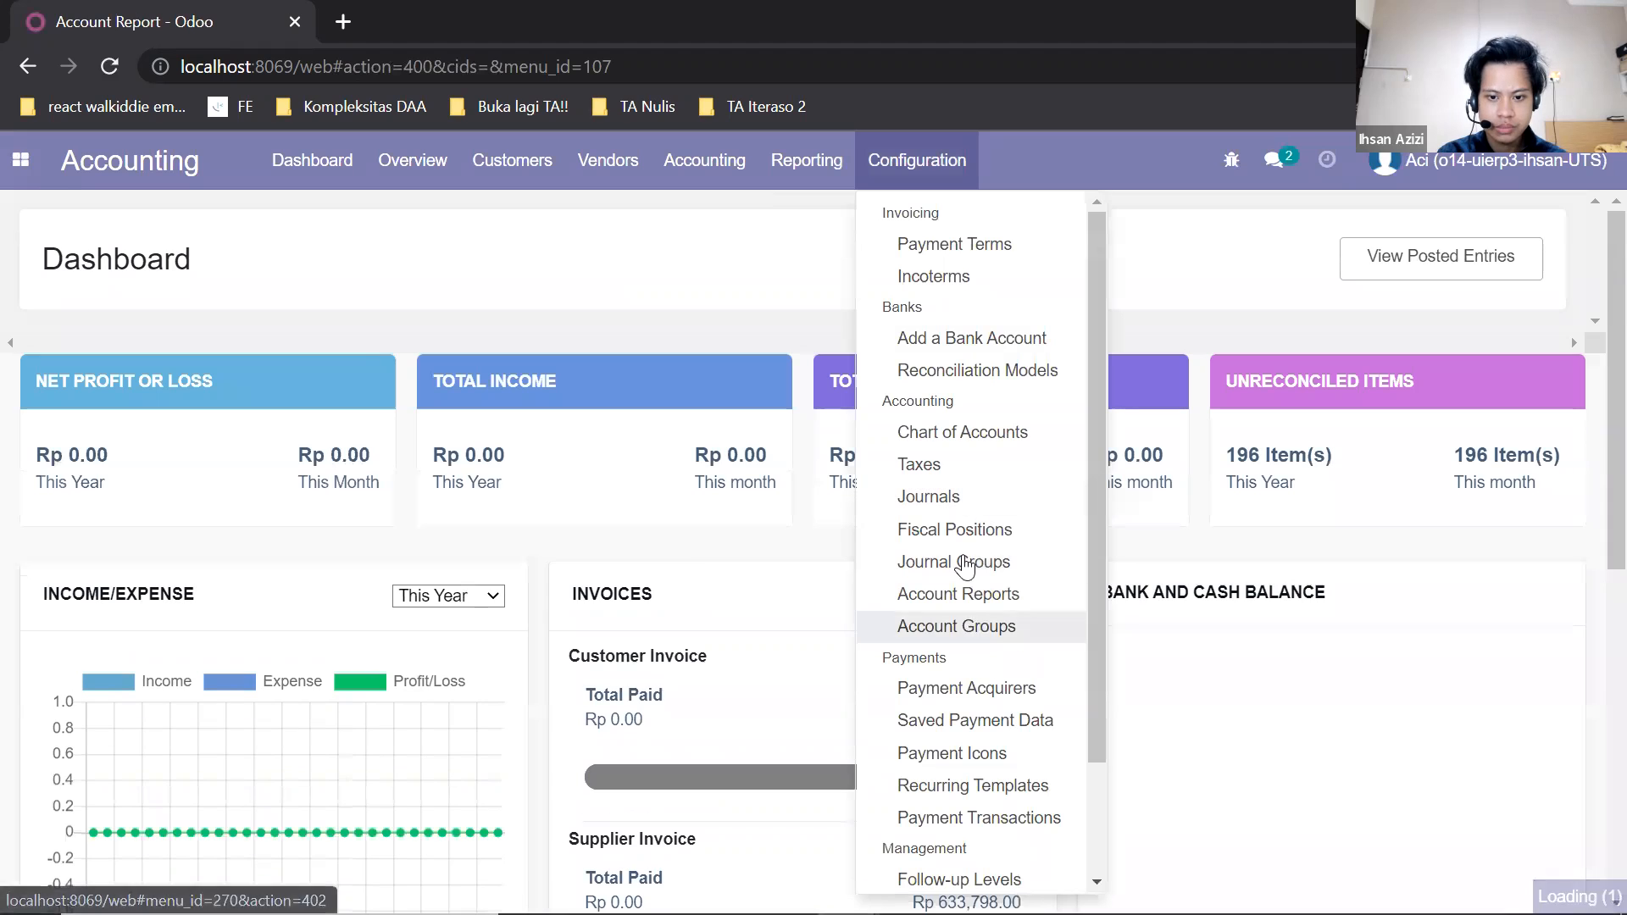
{"action": "left_click", "coordinate": [898, 496]}
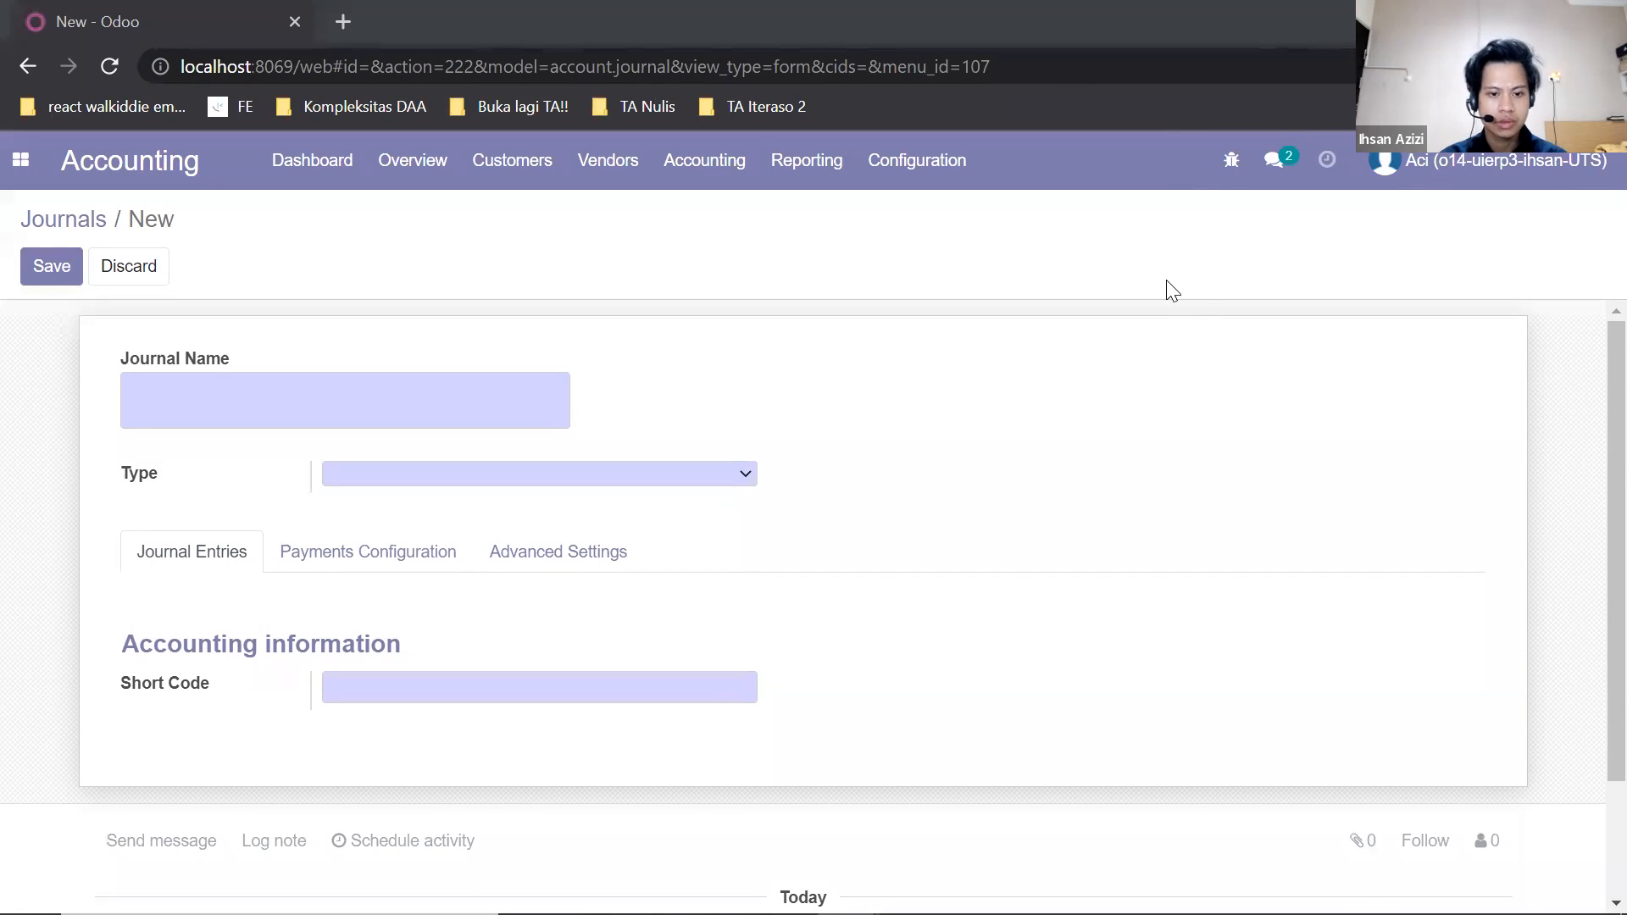
{"action": "left_click", "coordinate": [708, 482]}
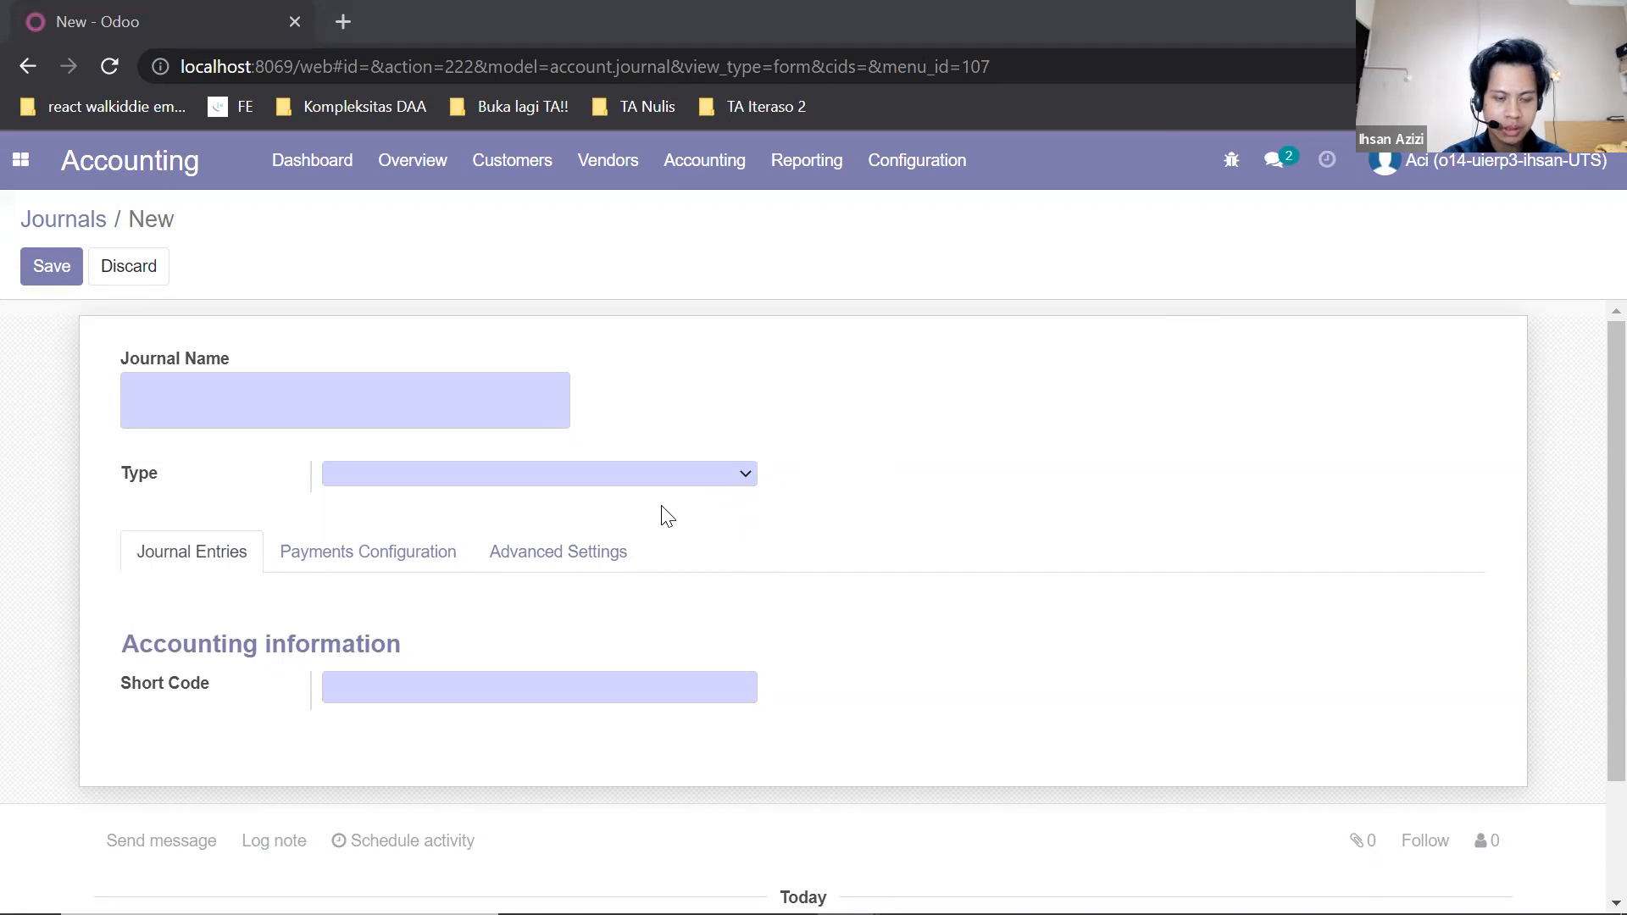
{"action": "left_click", "coordinate": [585, 563]}
{"action": "left_click", "coordinate": [740, 686]}
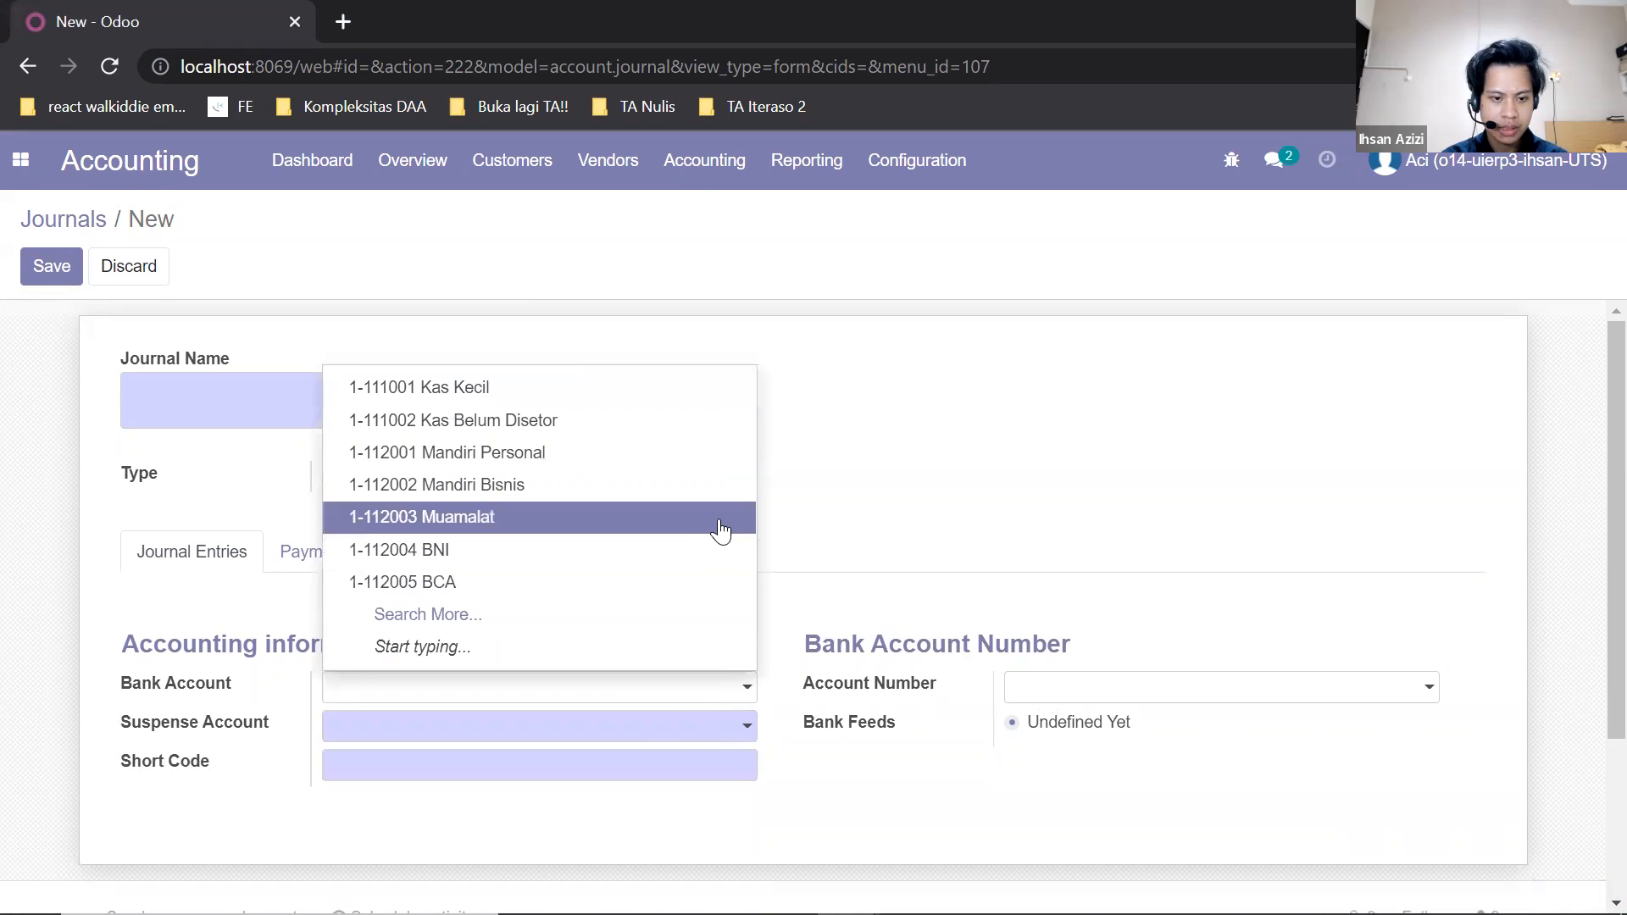
{"action": "left_click", "coordinate": [721, 531]}
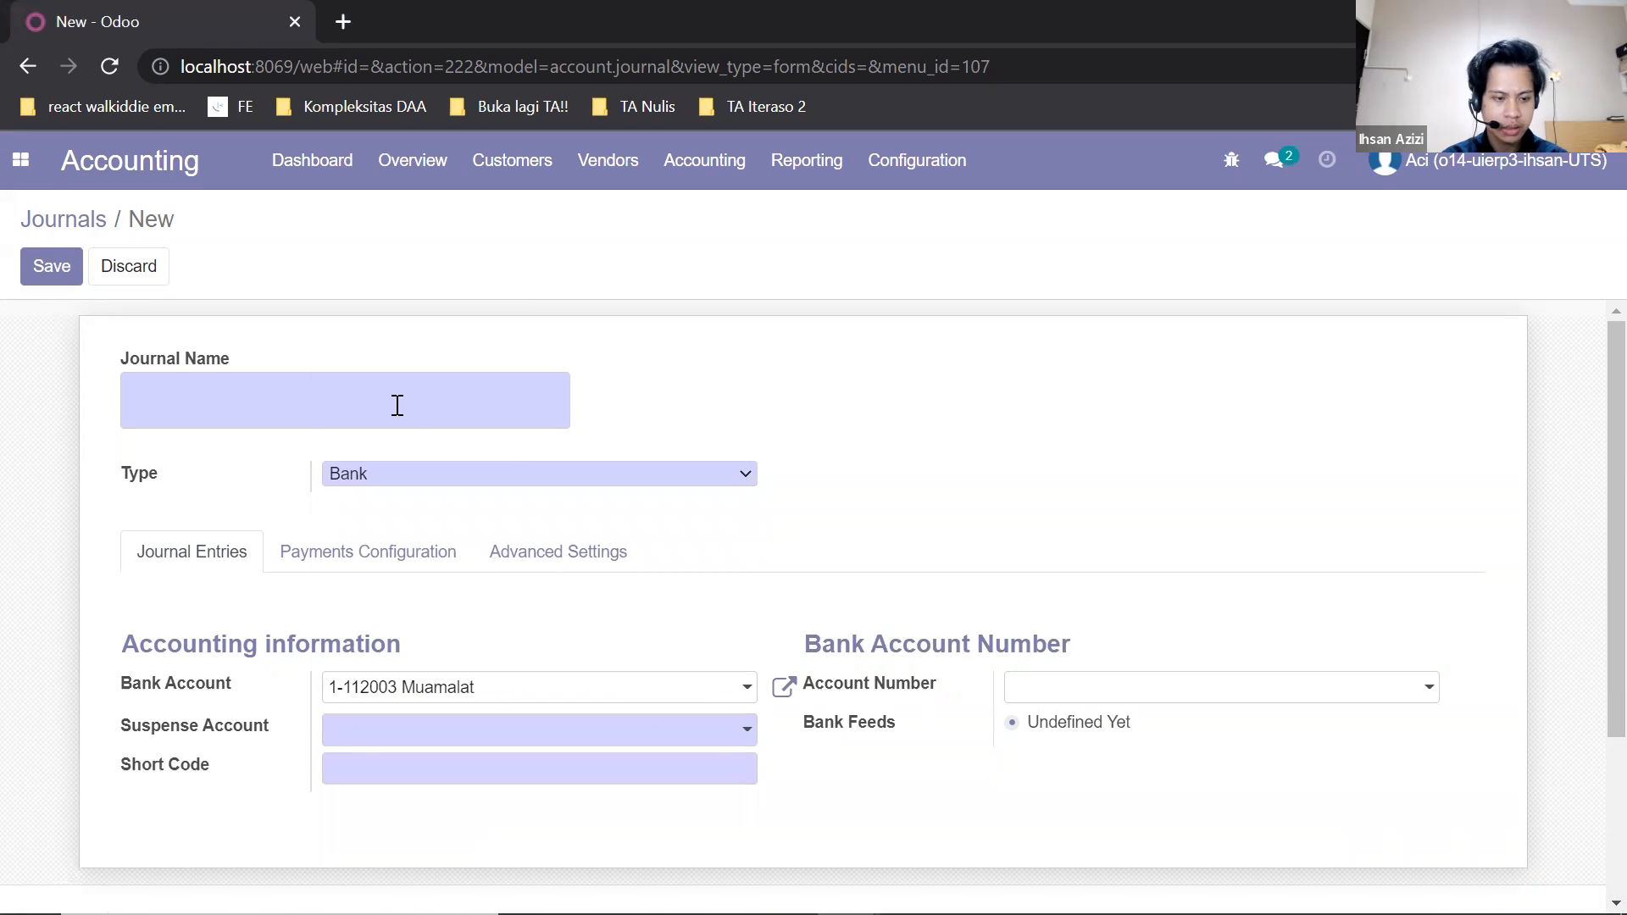
Name the new journal Bank - Muamalat and set its short code to BM.
{"action": "left_click", "coordinate": [398, 406]}
{"action": "type", "text": "Ban"}
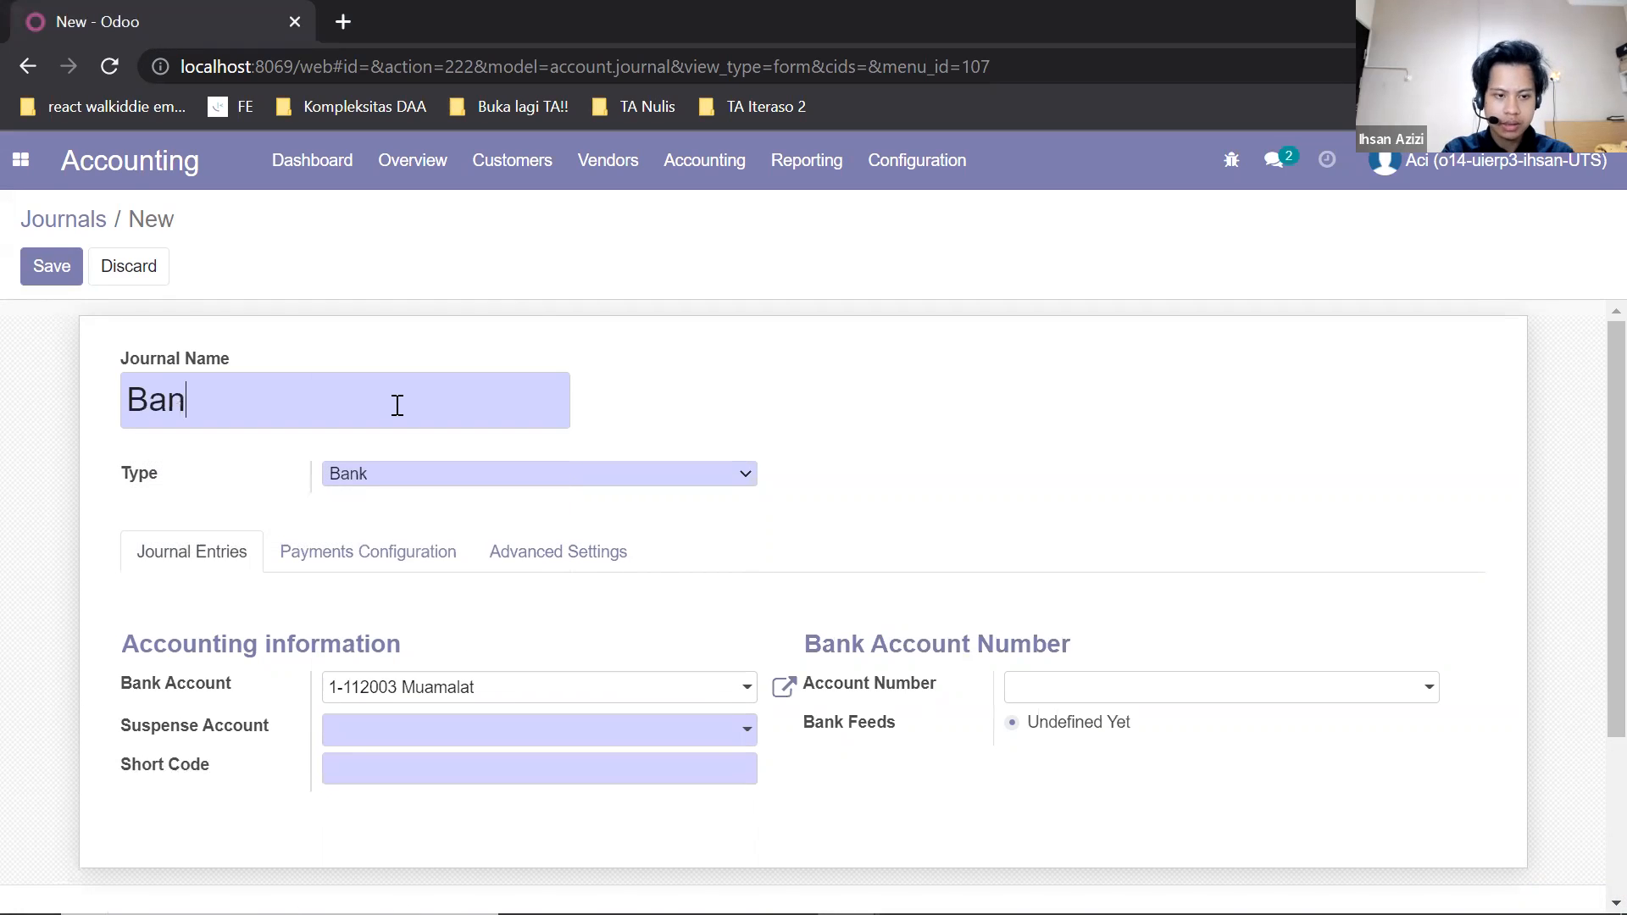
{"action": "type", "text": "k - Muala"}
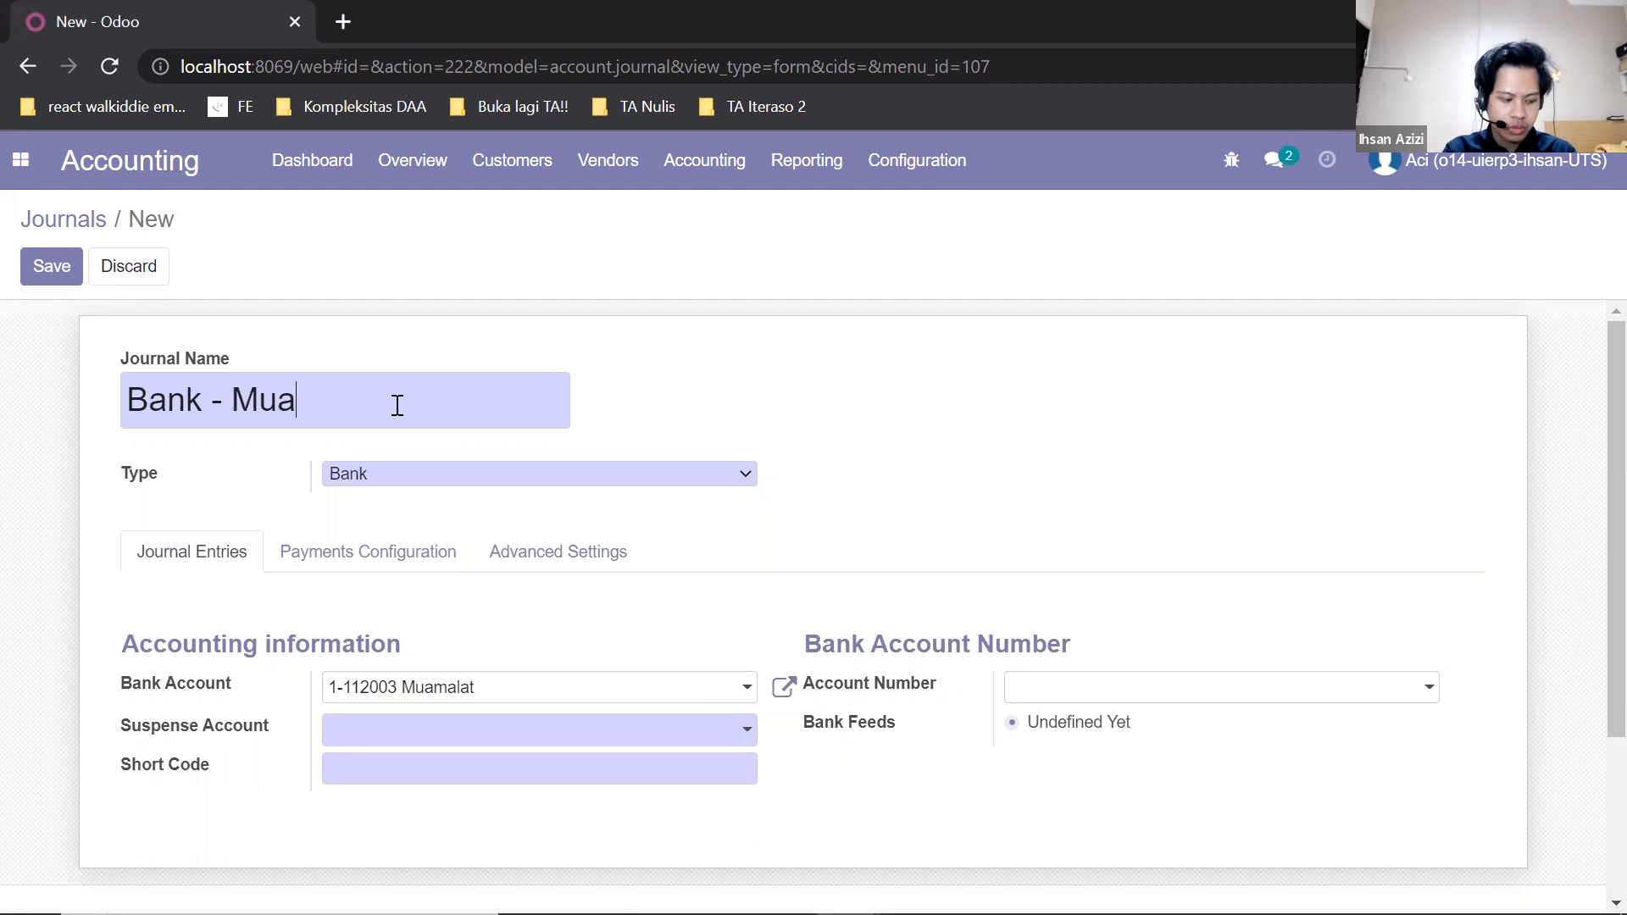
{"action": "key", "text": "BackSpace"}
{"action": "key", "text": "BackSpace"}
{"action": "type", "text": "malat"}
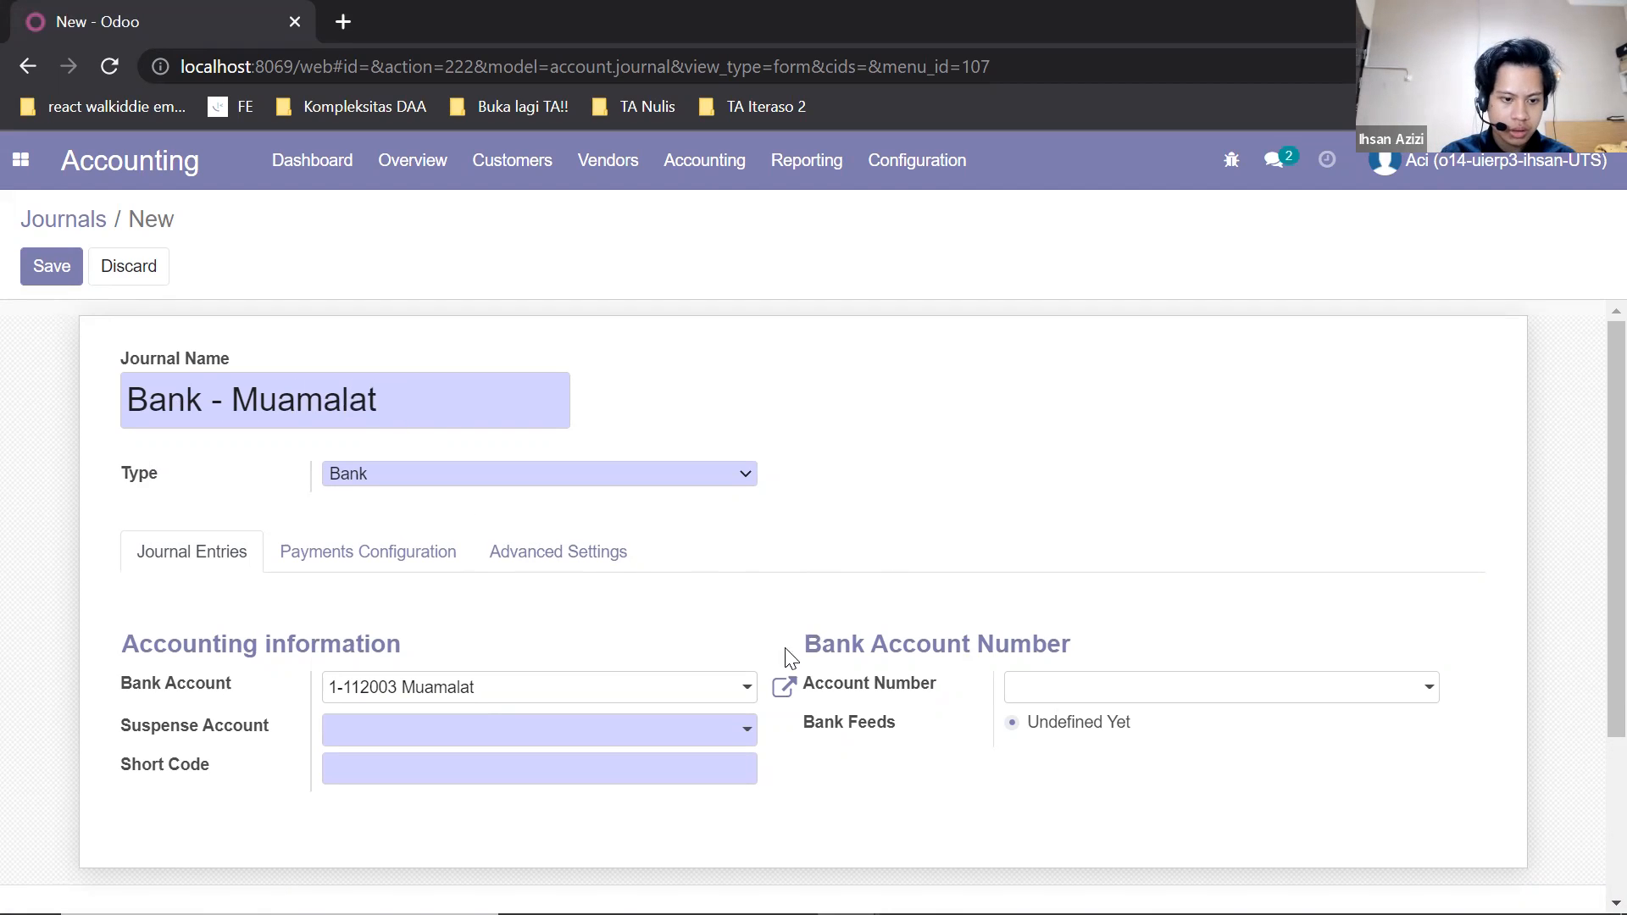
{"action": "left_click", "coordinate": [738, 773]}
{"action": "type", "text": "BM"}
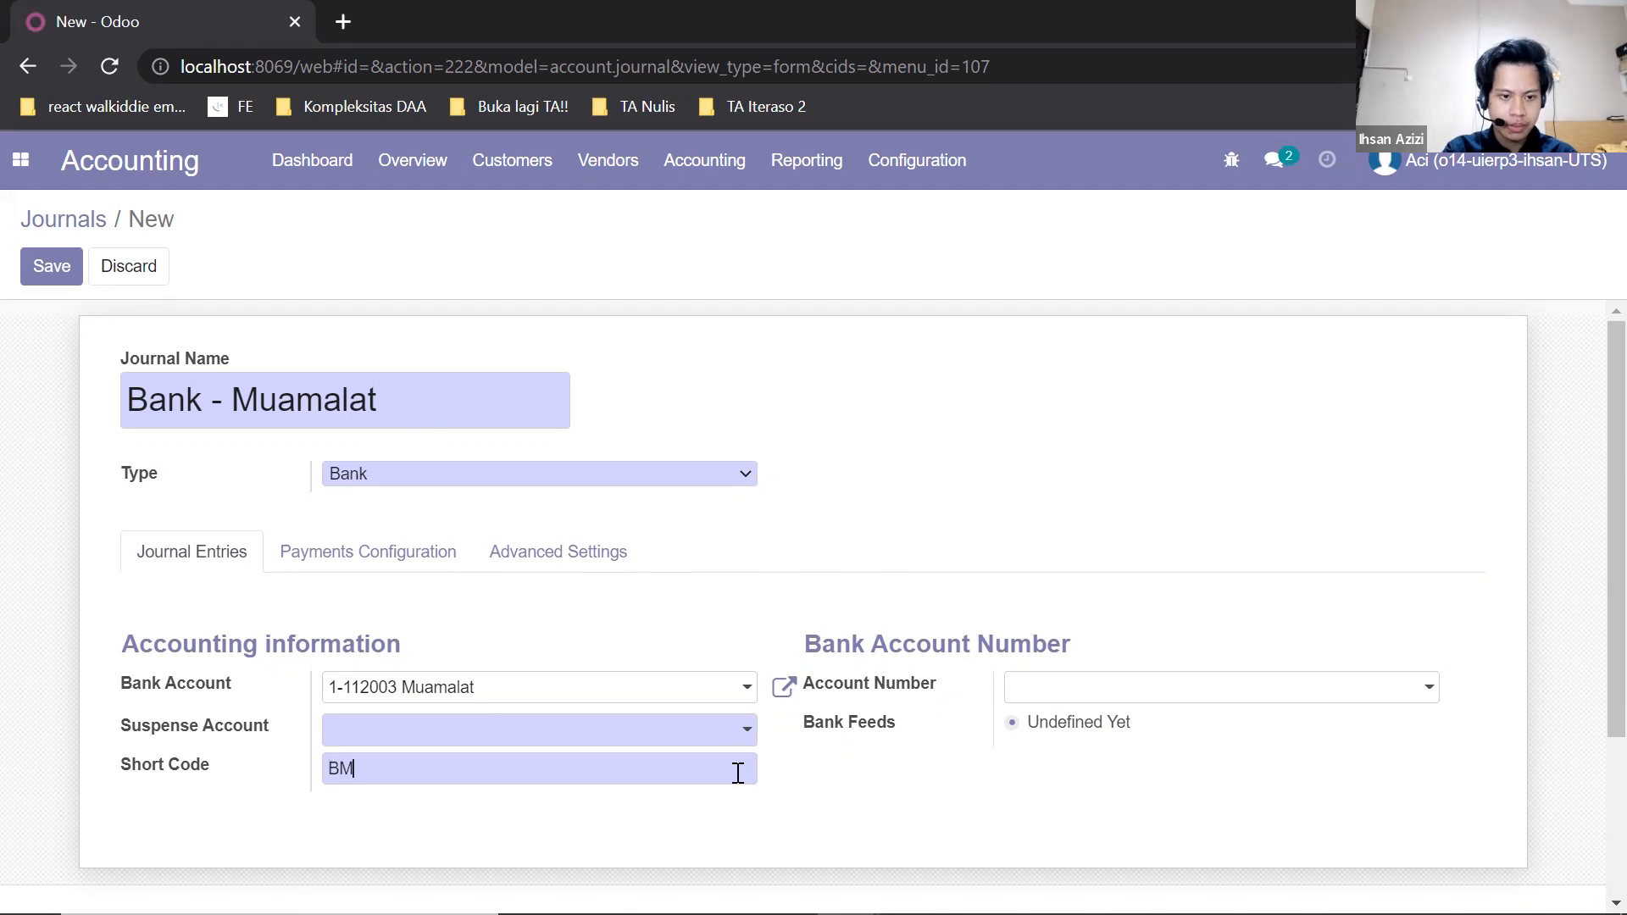
Set the journal's suspense account to 2-211001 Hutang Bank and save the journal.
{"action": "left_click", "coordinate": [60, 264]}
{"action": "left_click", "coordinate": [445, 731]}
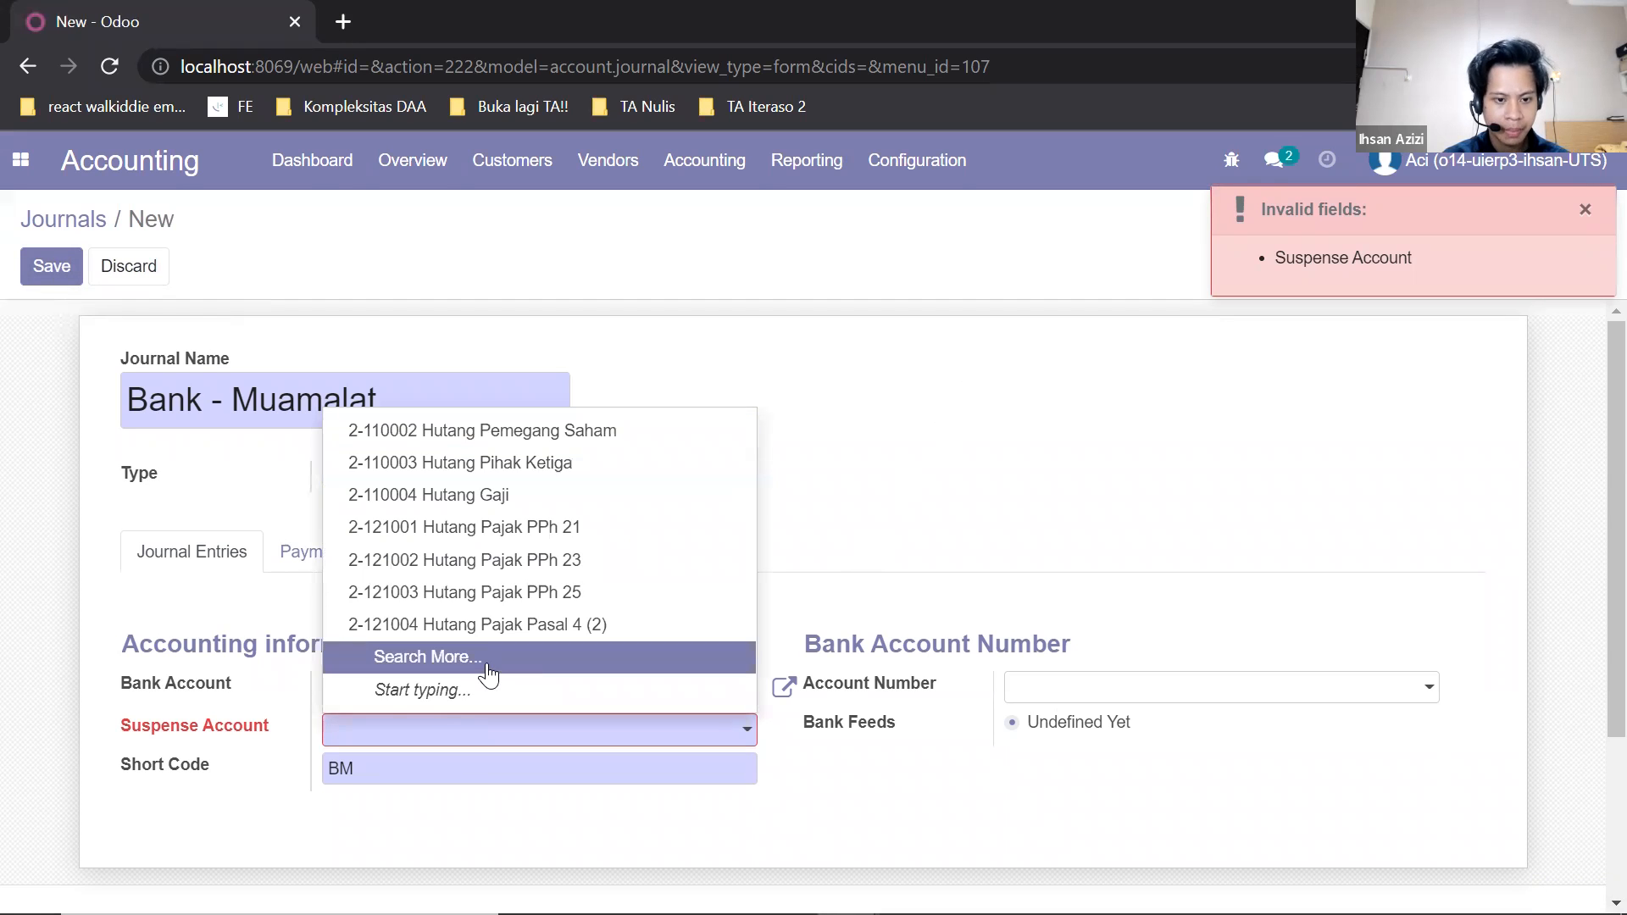
{"action": "left_click", "coordinate": [490, 670]}
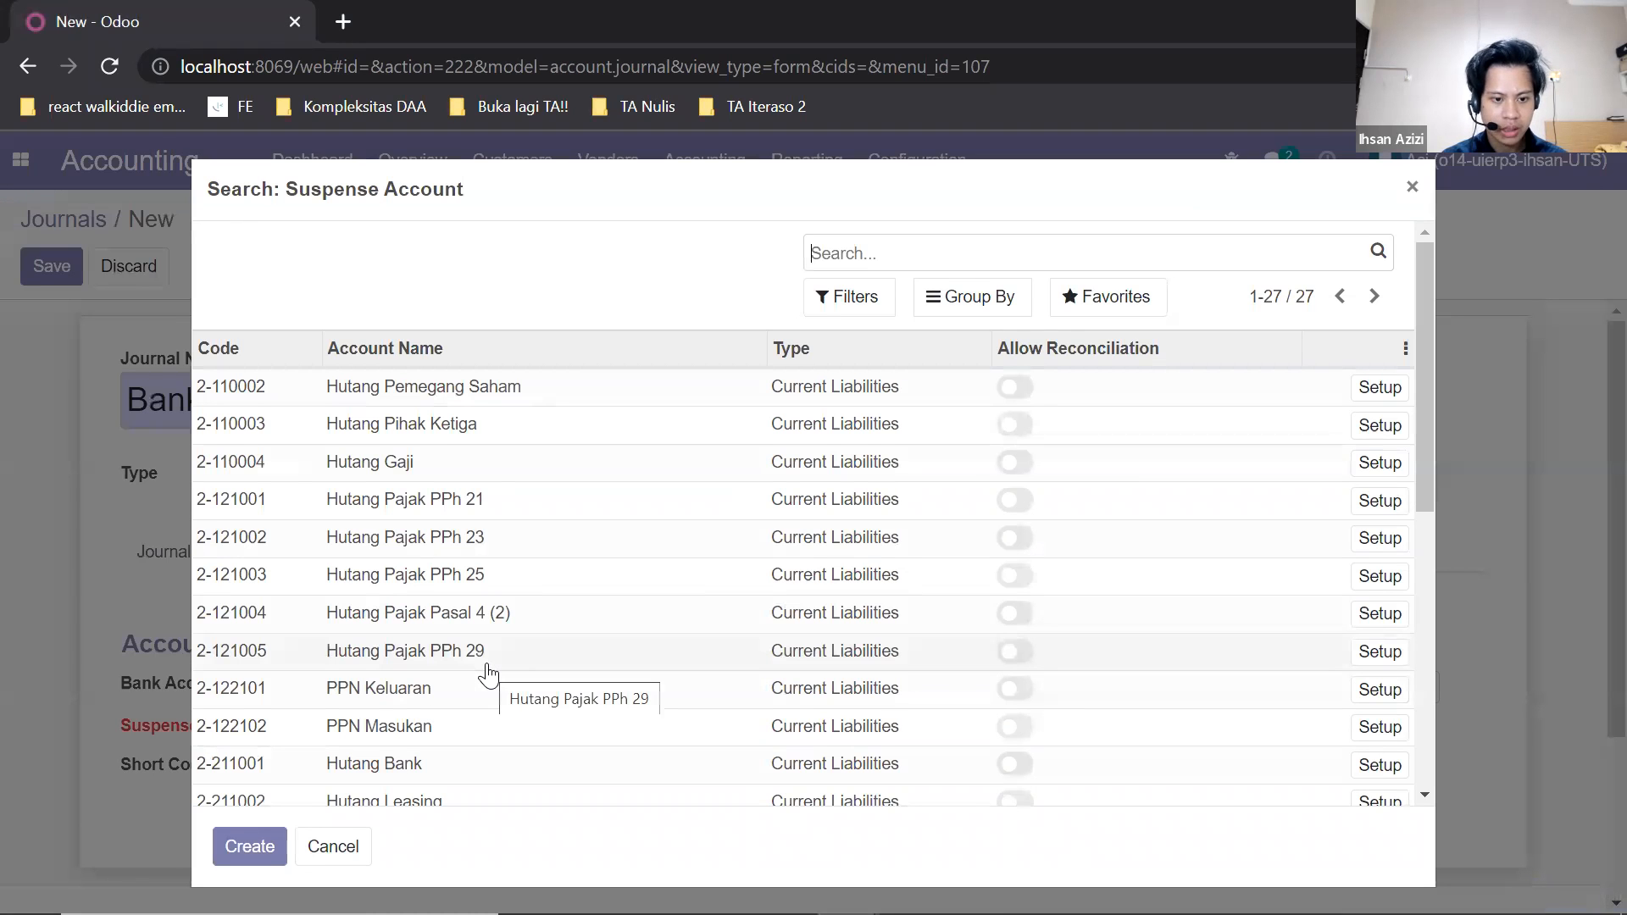
{"action": "scroll", "coordinate": [489, 673], "scroll_direction": "down", "scroll_amount": 2}
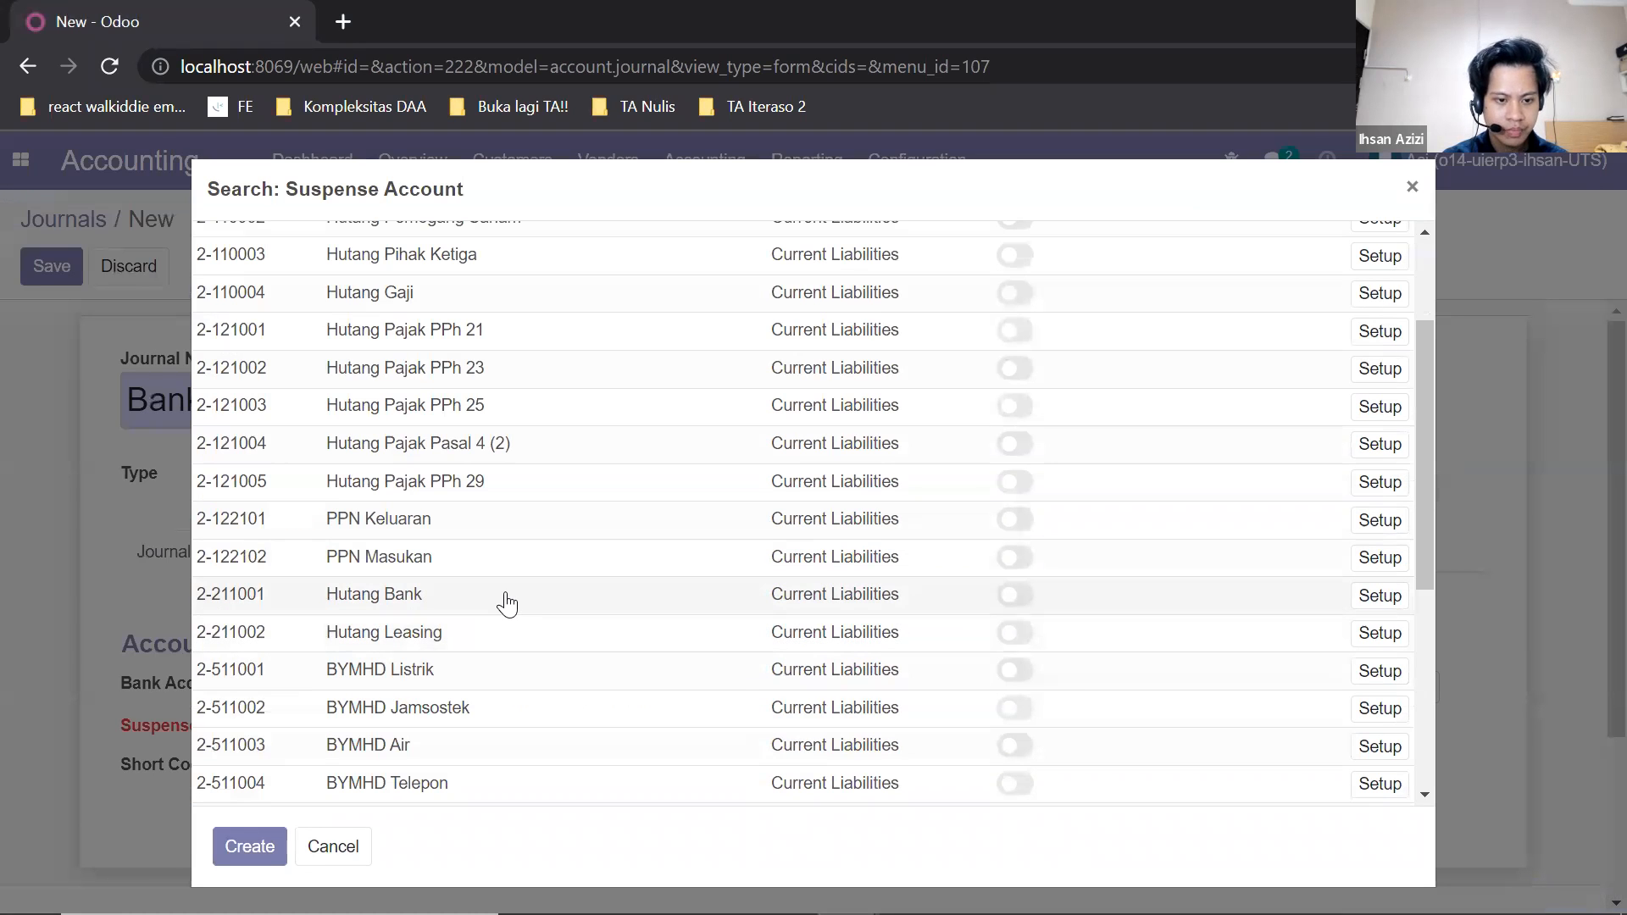
{"action": "left_click", "coordinate": [506, 598]}
{"action": "scroll", "coordinate": [753, 448], "scroll_direction": "down", "scroll_amount": 2}
{"action": "scroll", "coordinate": [752, 447], "scroll_direction": "up", "scroll_amount": 2}
{"action": "left_click", "coordinate": [37, 254]}
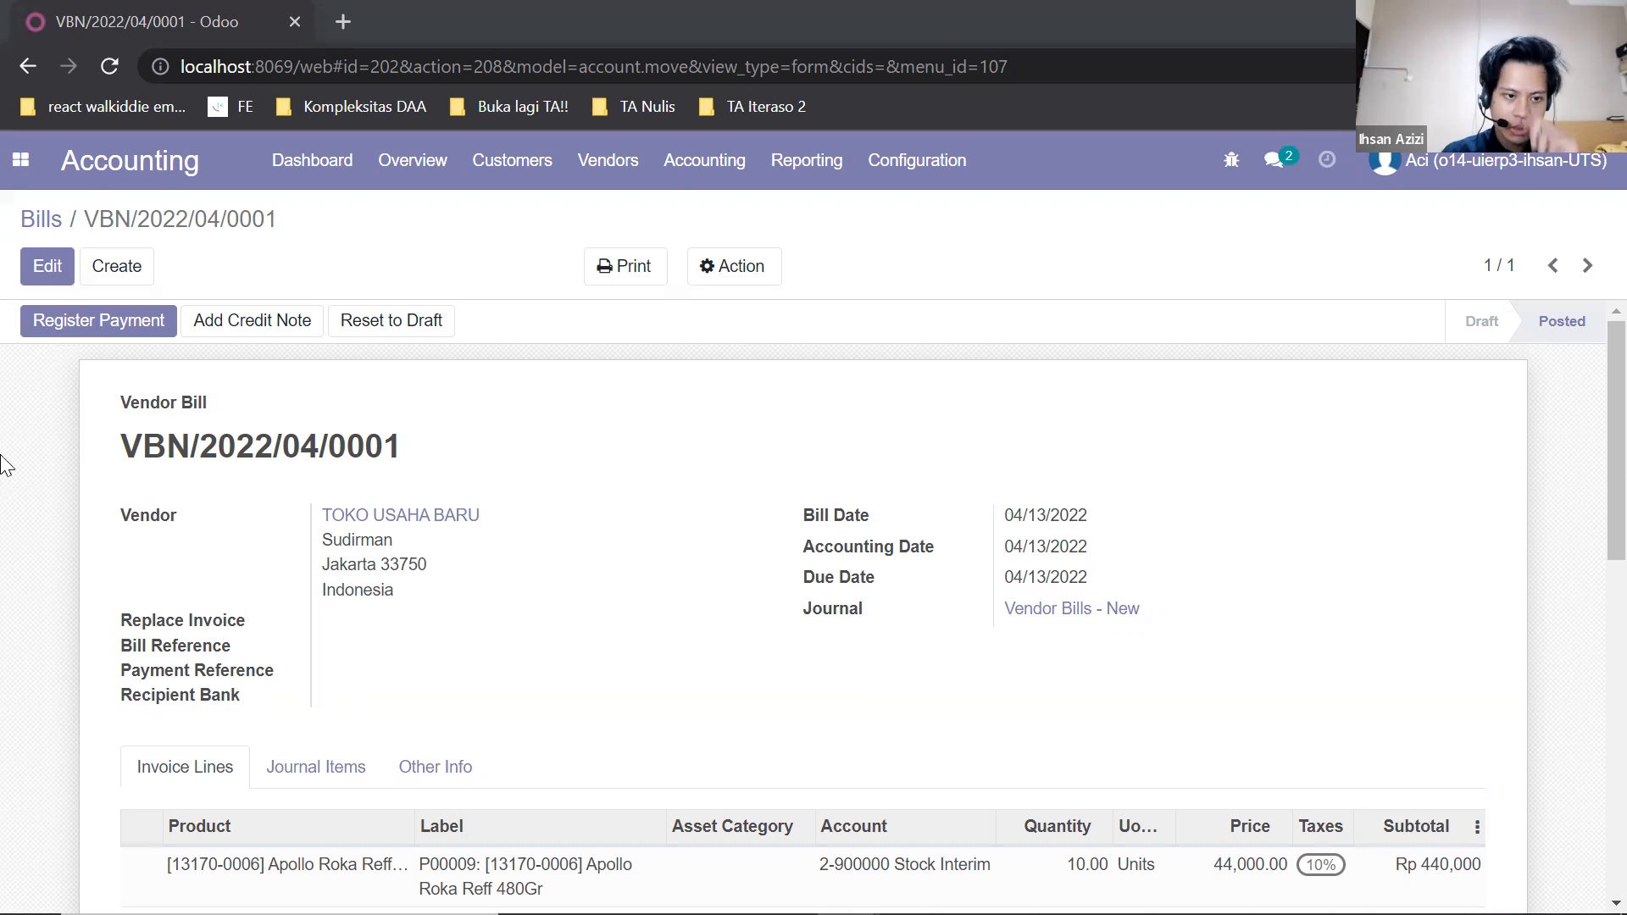
Register the payment of the posted TOKO USAHA BARU vendor bill through the Bank - Muamalat journal.
{"action": "left_click", "coordinate": [103, 330]}
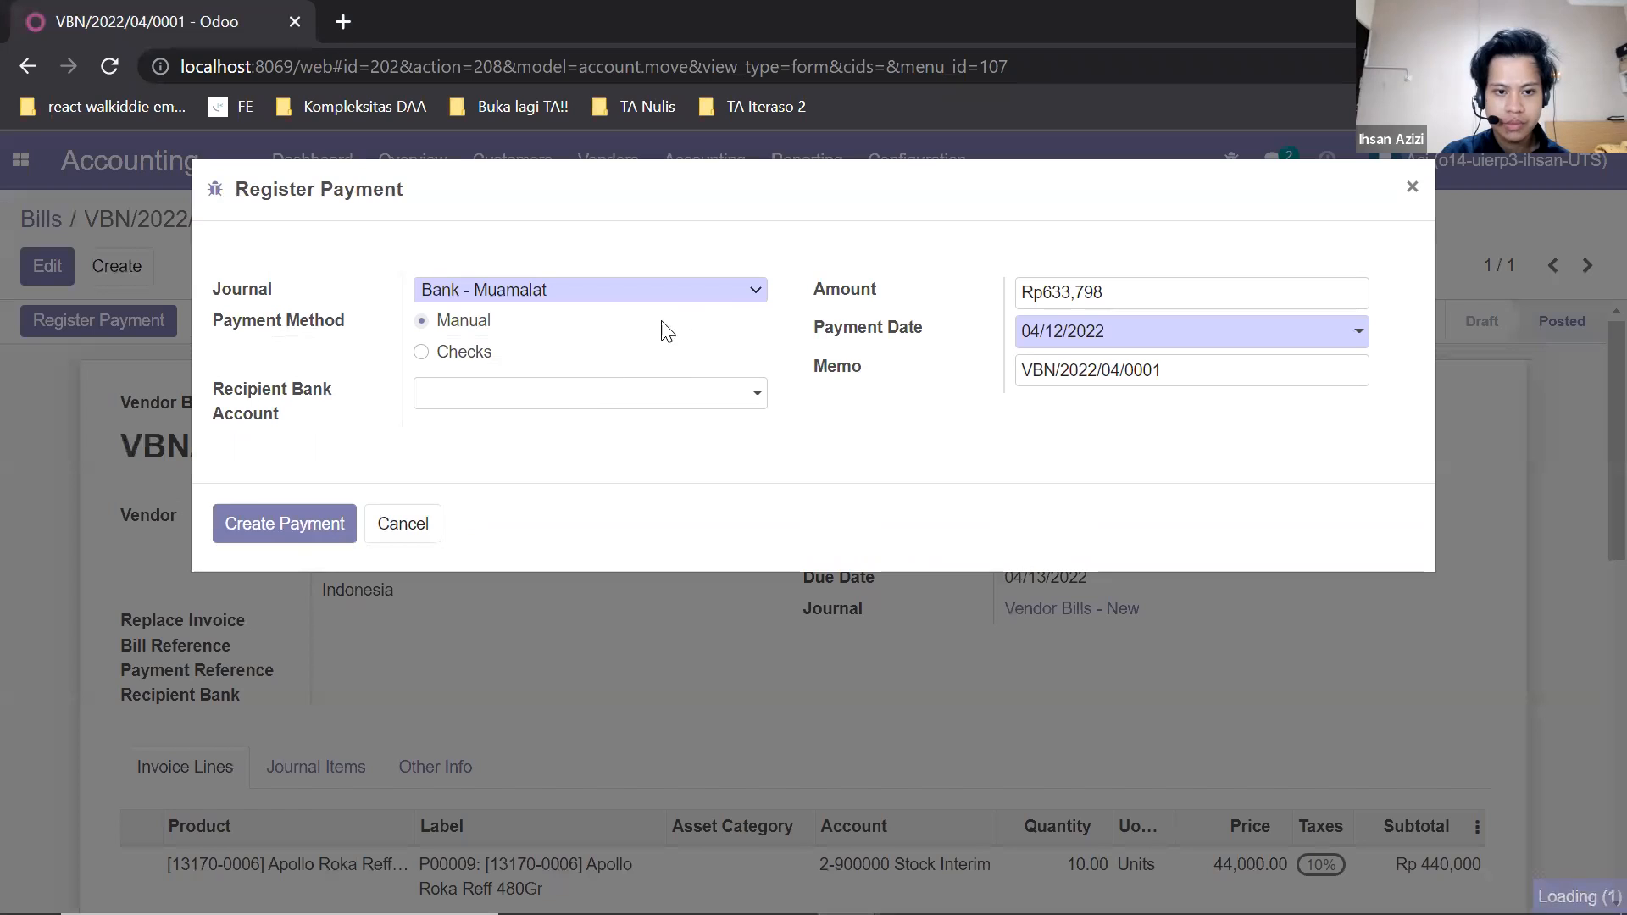
{"action": "left_click", "coordinate": [737, 288]}
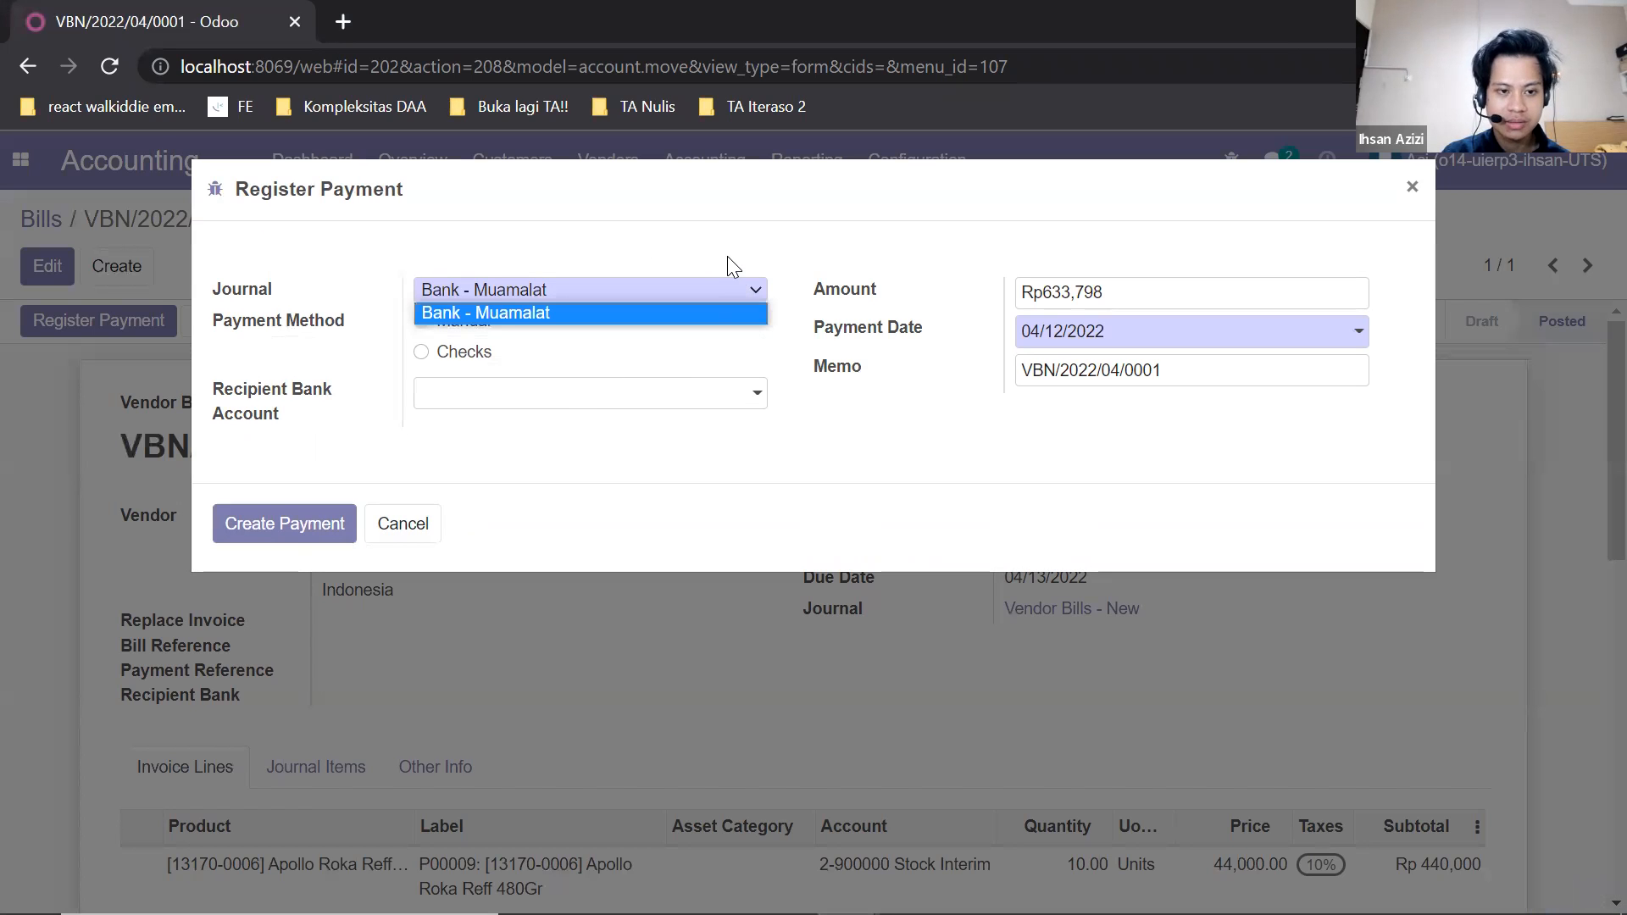
{"action": "left_click", "coordinate": [651, 314]}
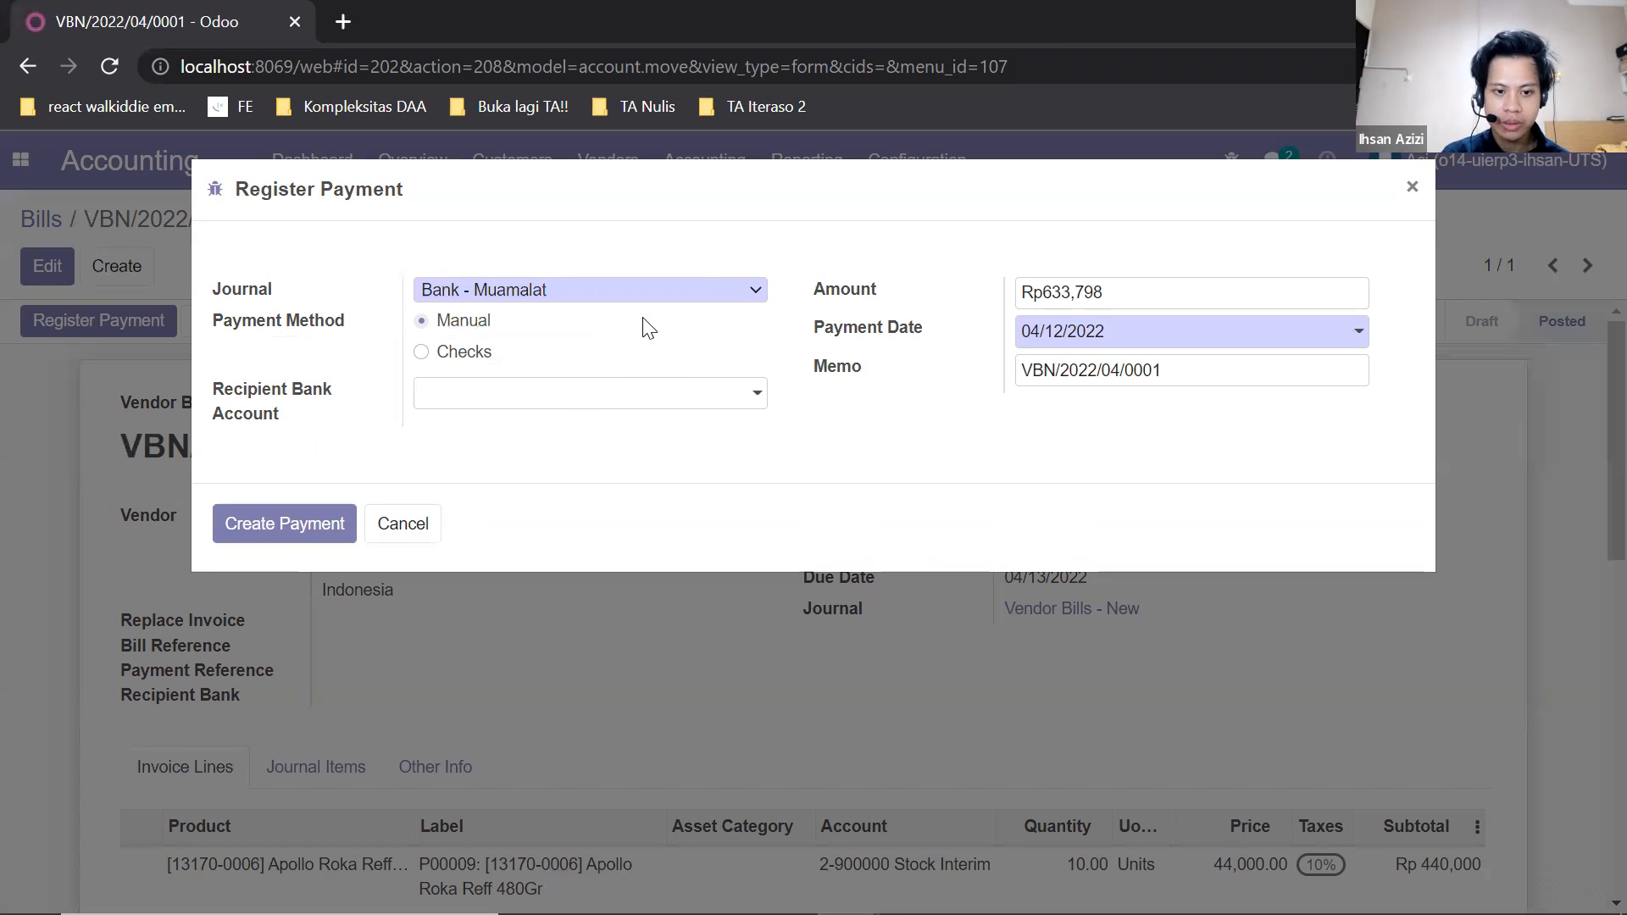
{"action": "left_click", "coordinate": [714, 404]}
{"action": "left_click", "coordinate": [742, 349]}
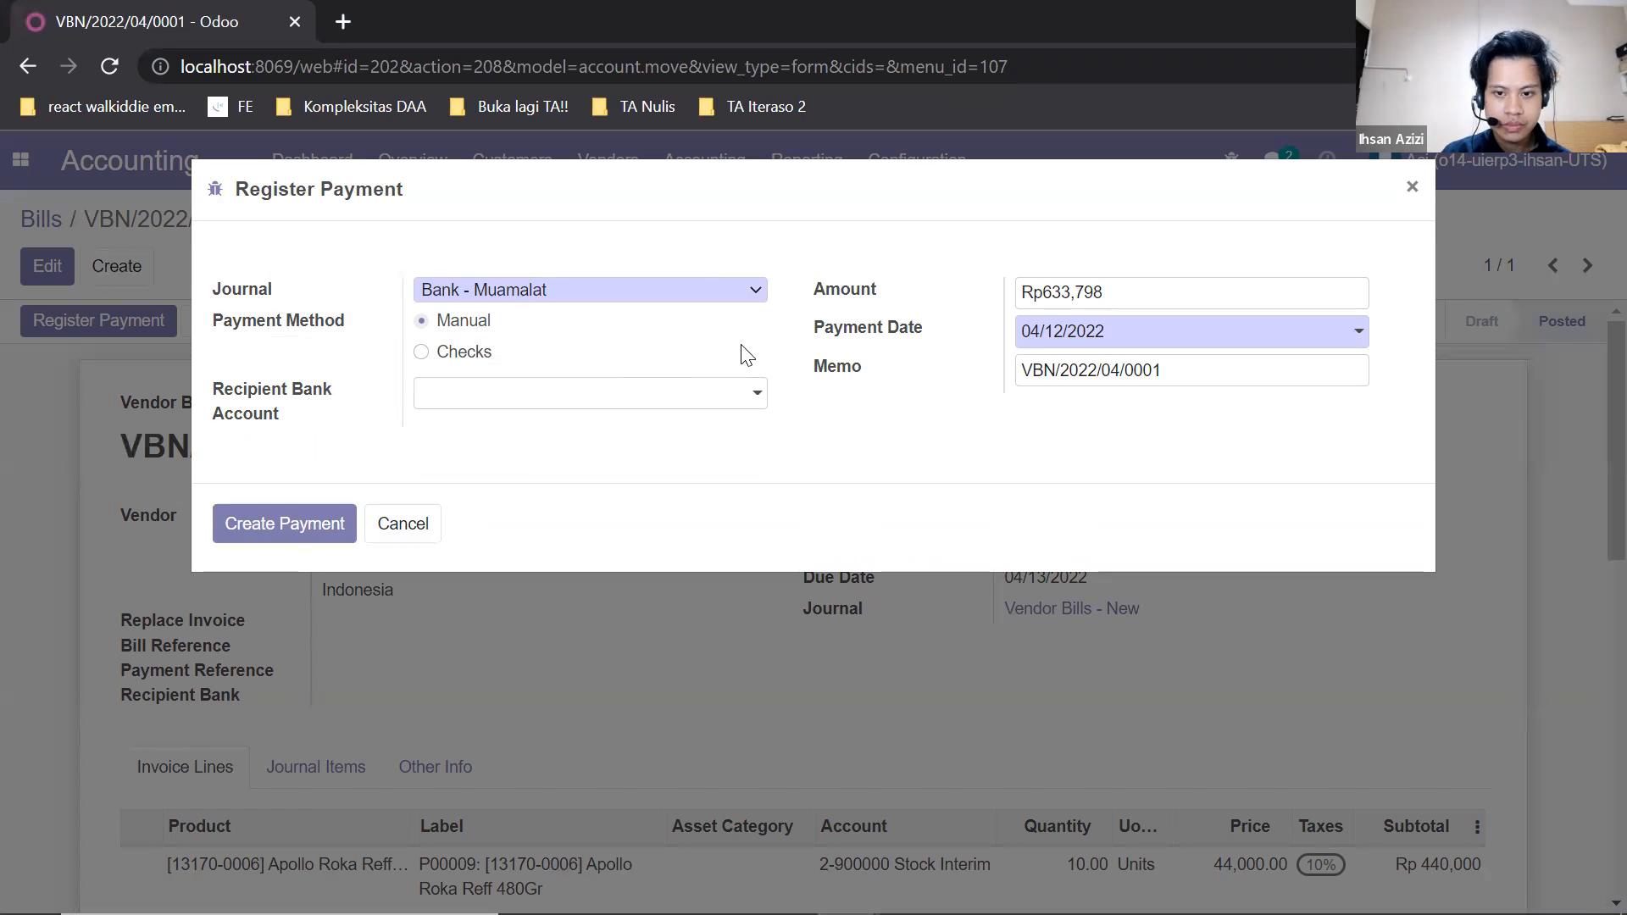
{"action": "left_click", "coordinate": [305, 523]}
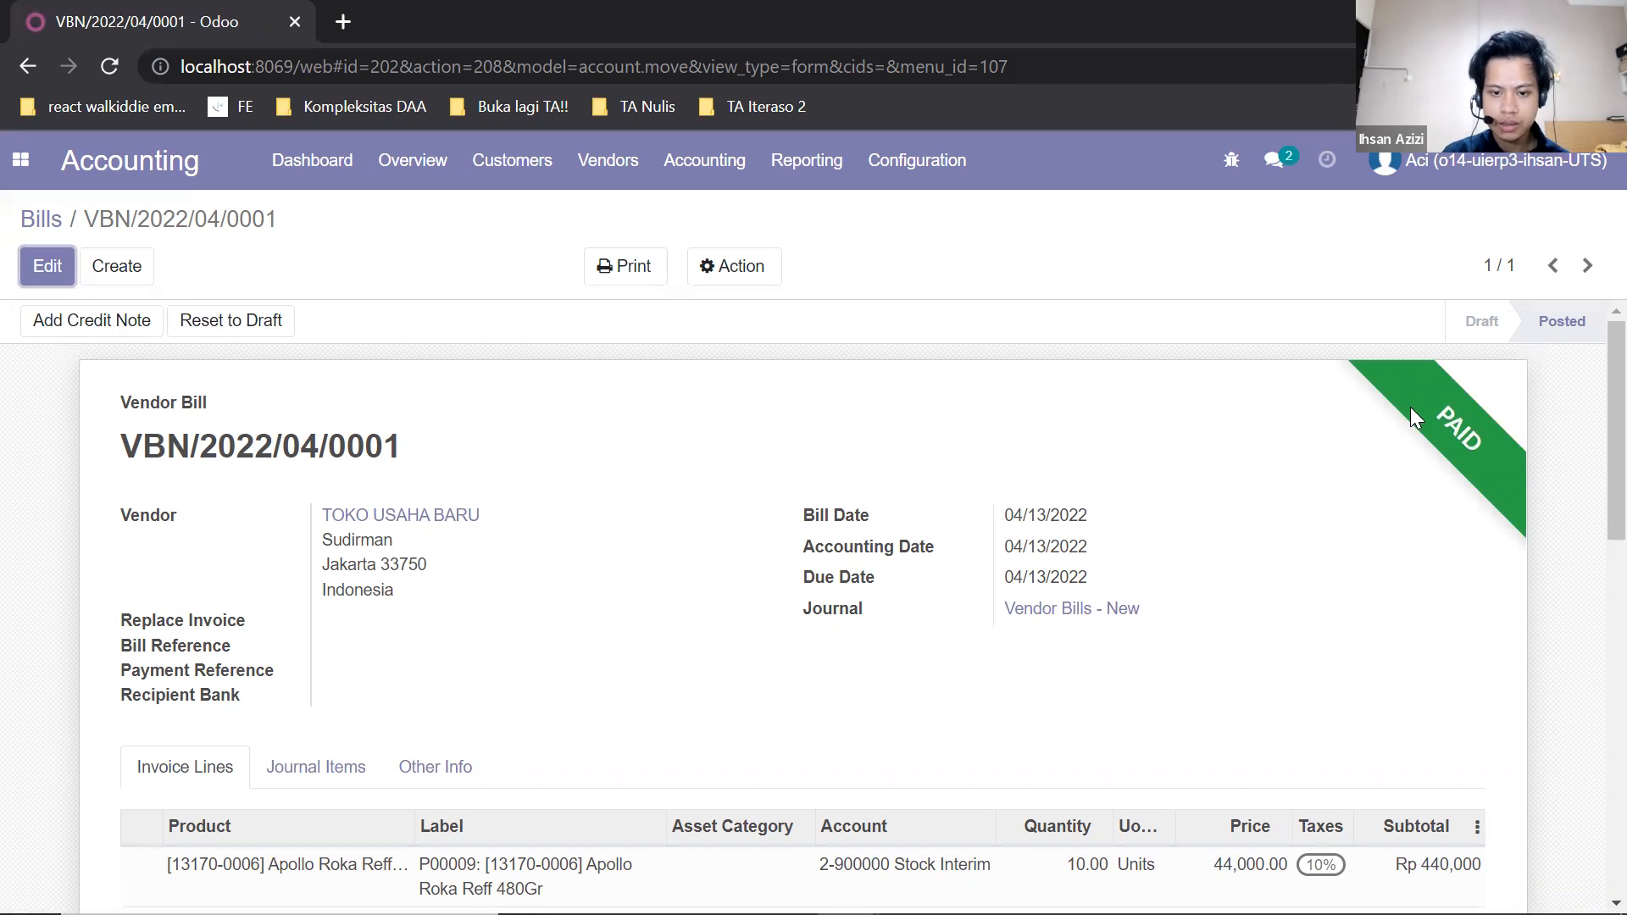
{"action": "scroll", "coordinate": [1415, 405], "scroll_direction": "down", "scroll_amount": 5}
{"action": "scroll", "coordinate": [1271, 381], "scroll_direction": "up", "scroll_amount": 5}
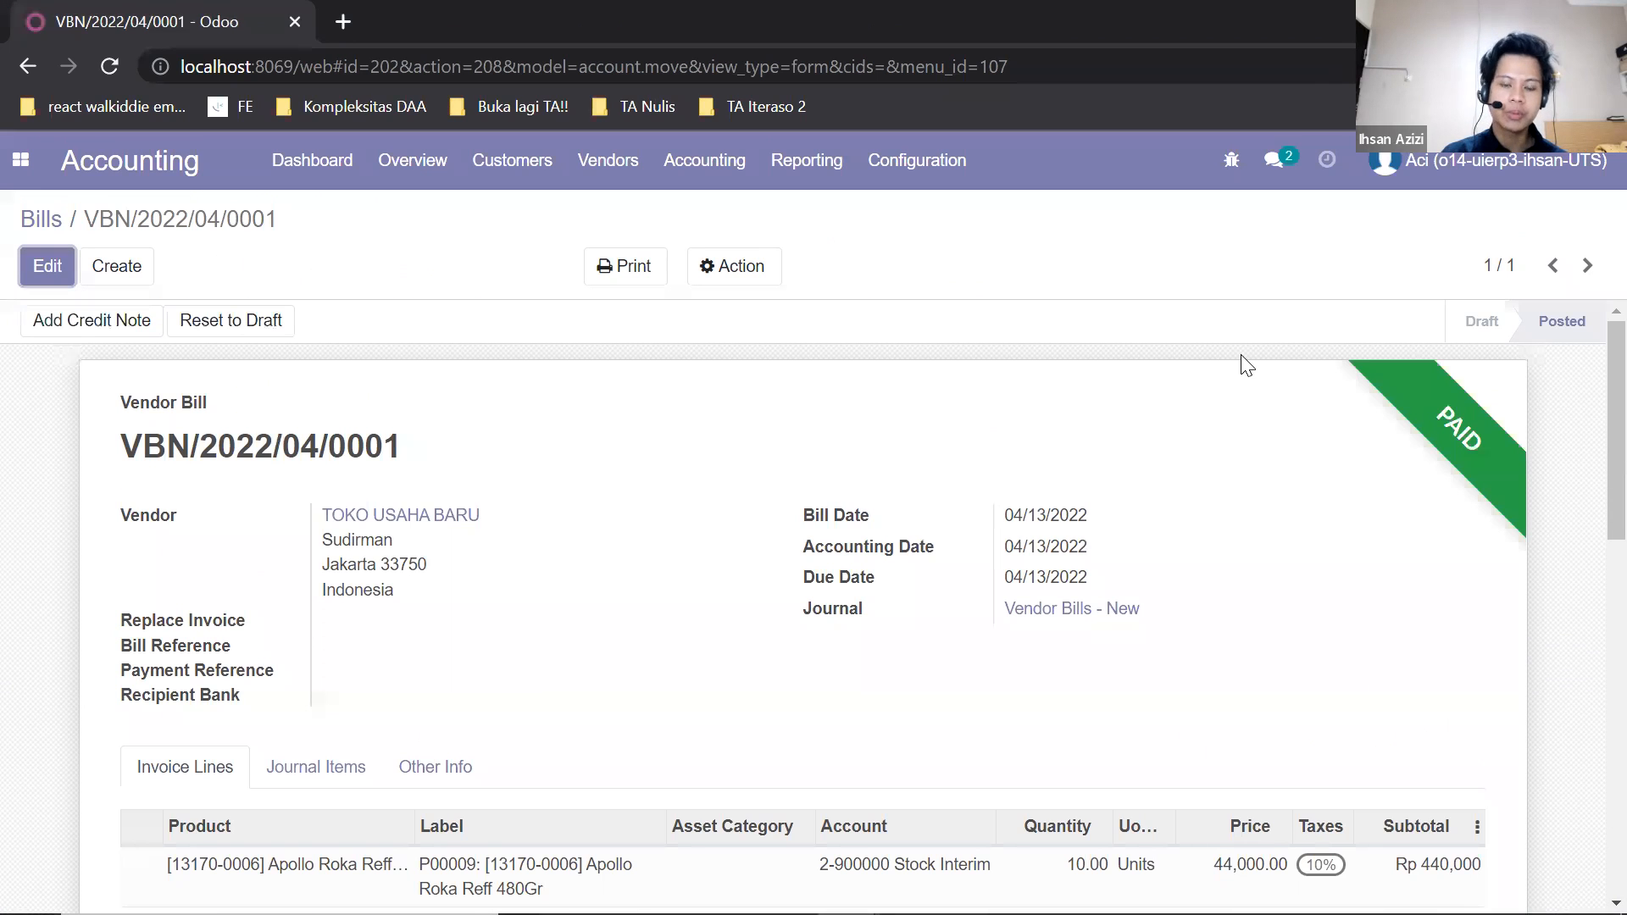